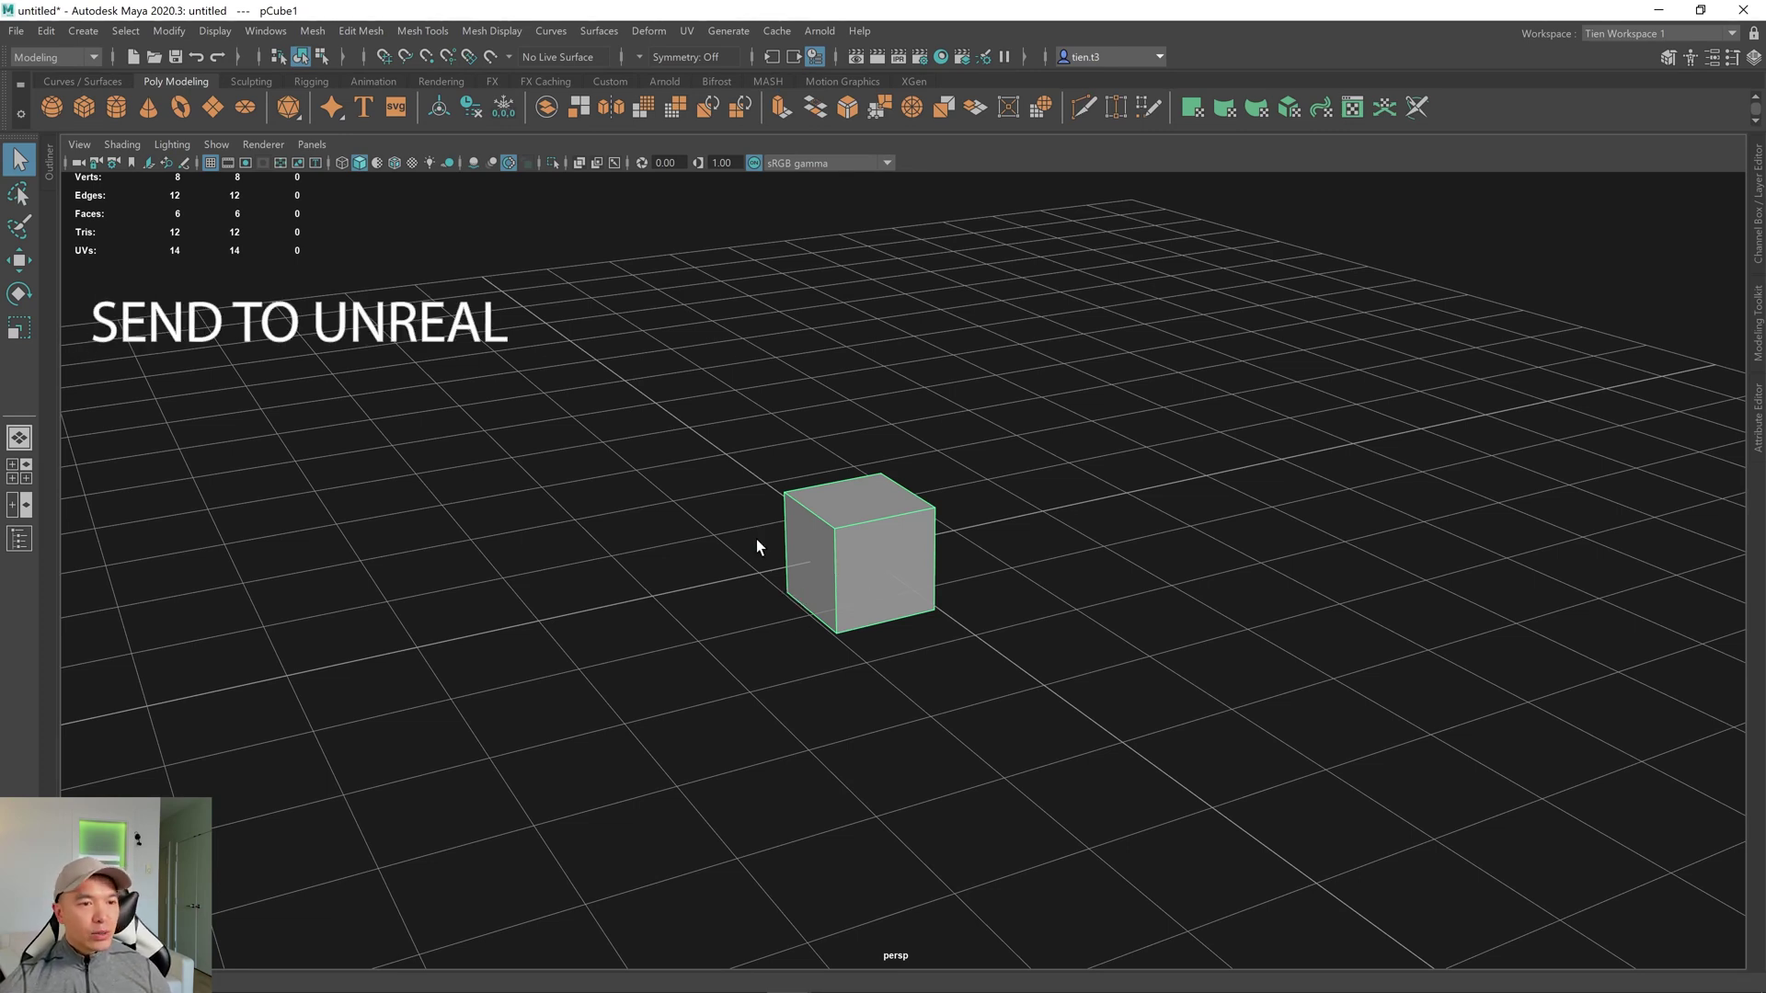
# Set F:\Unreal_Projects\GeneralTutorials as the Send To Unreal project.
pyautogui.click(13, 33)
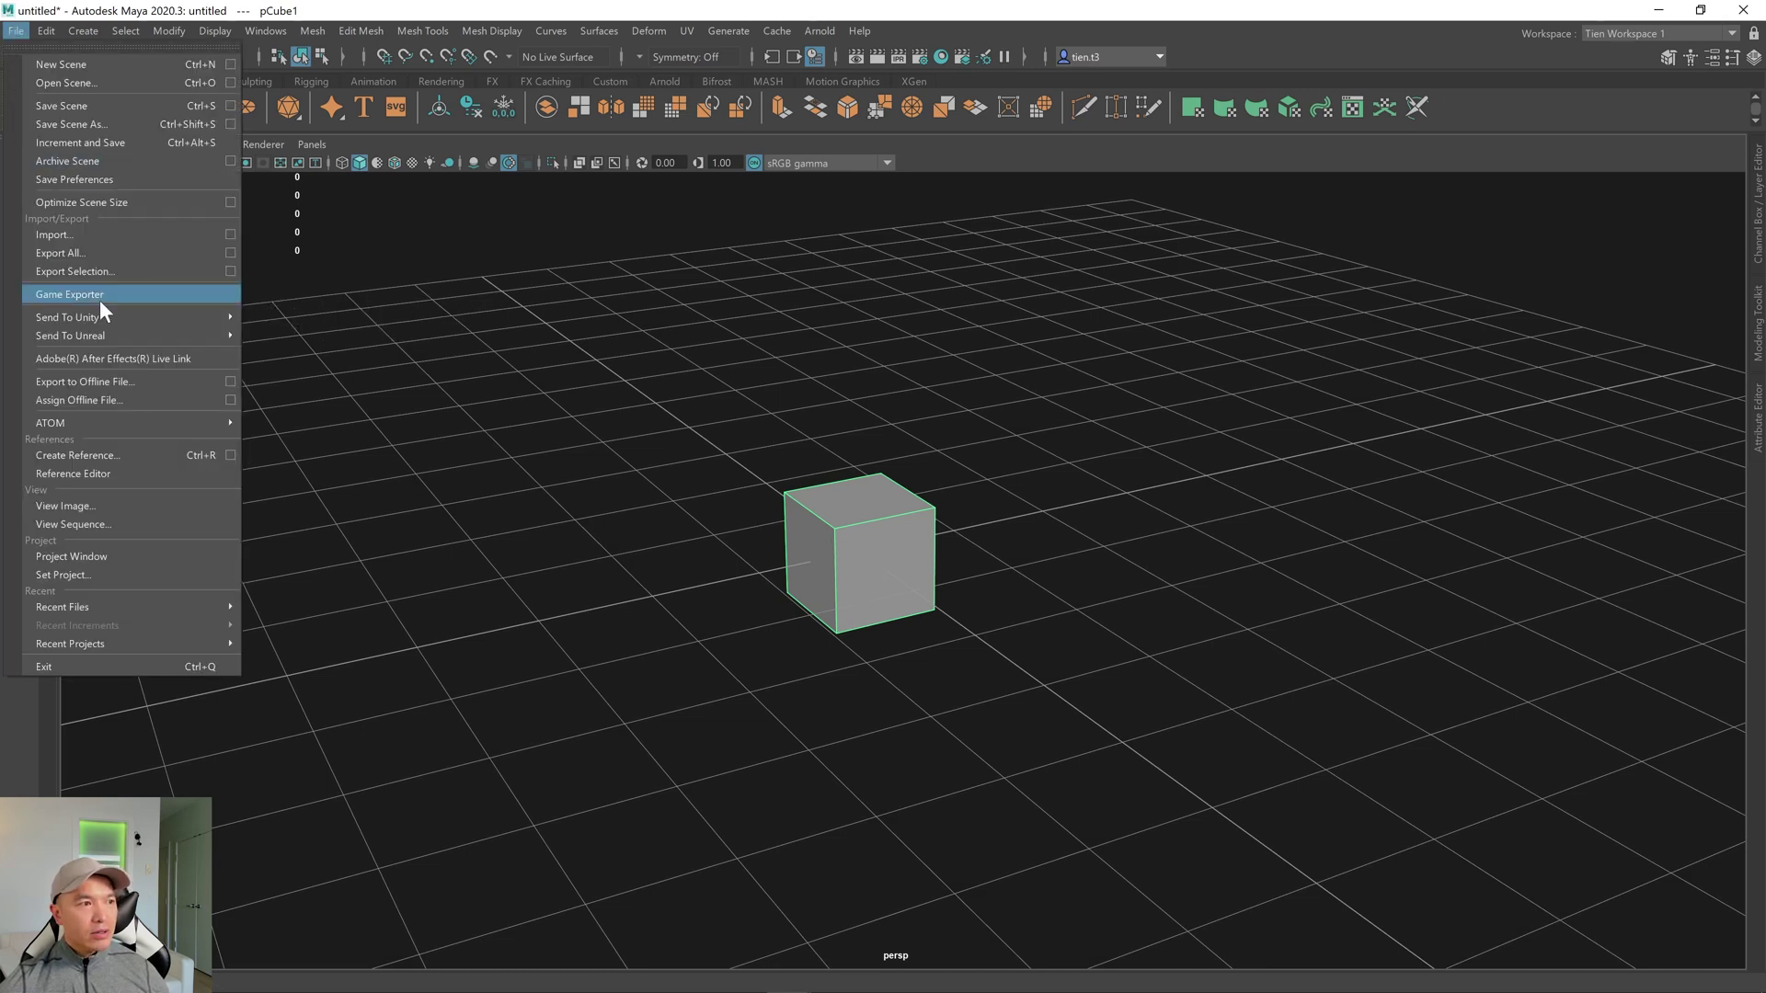
pyautogui.moveTo(126, 338)
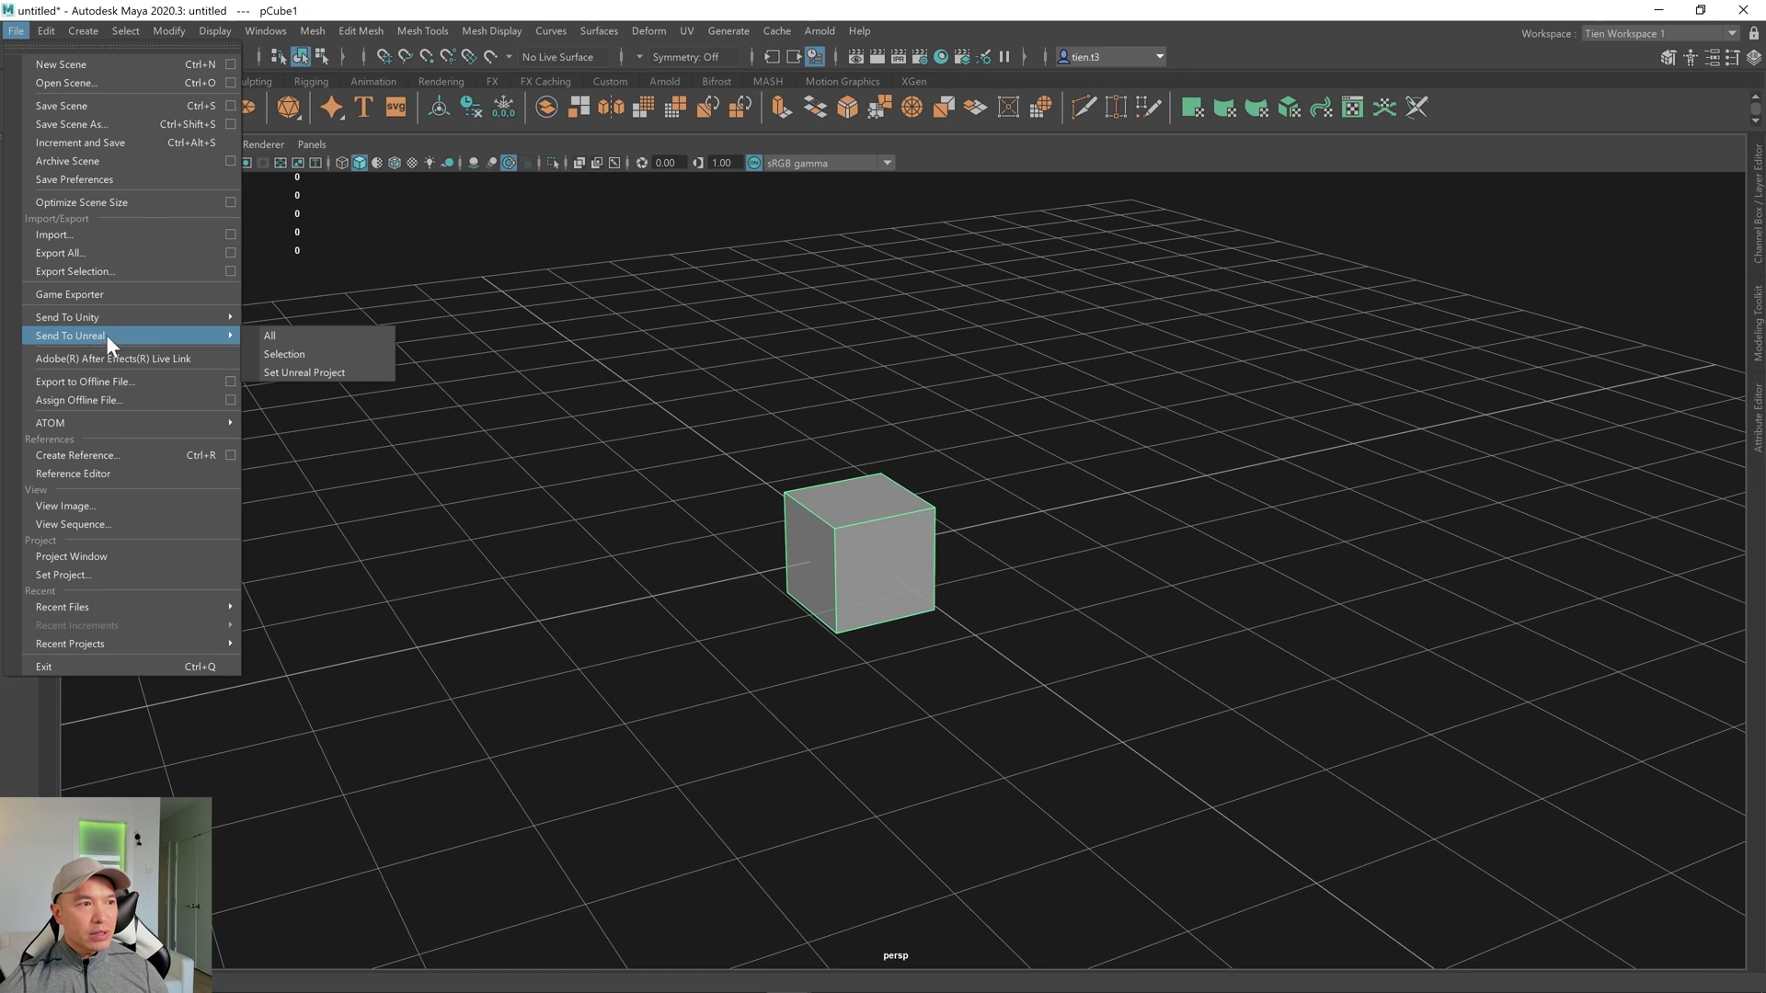
pyautogui.click(305, 372)
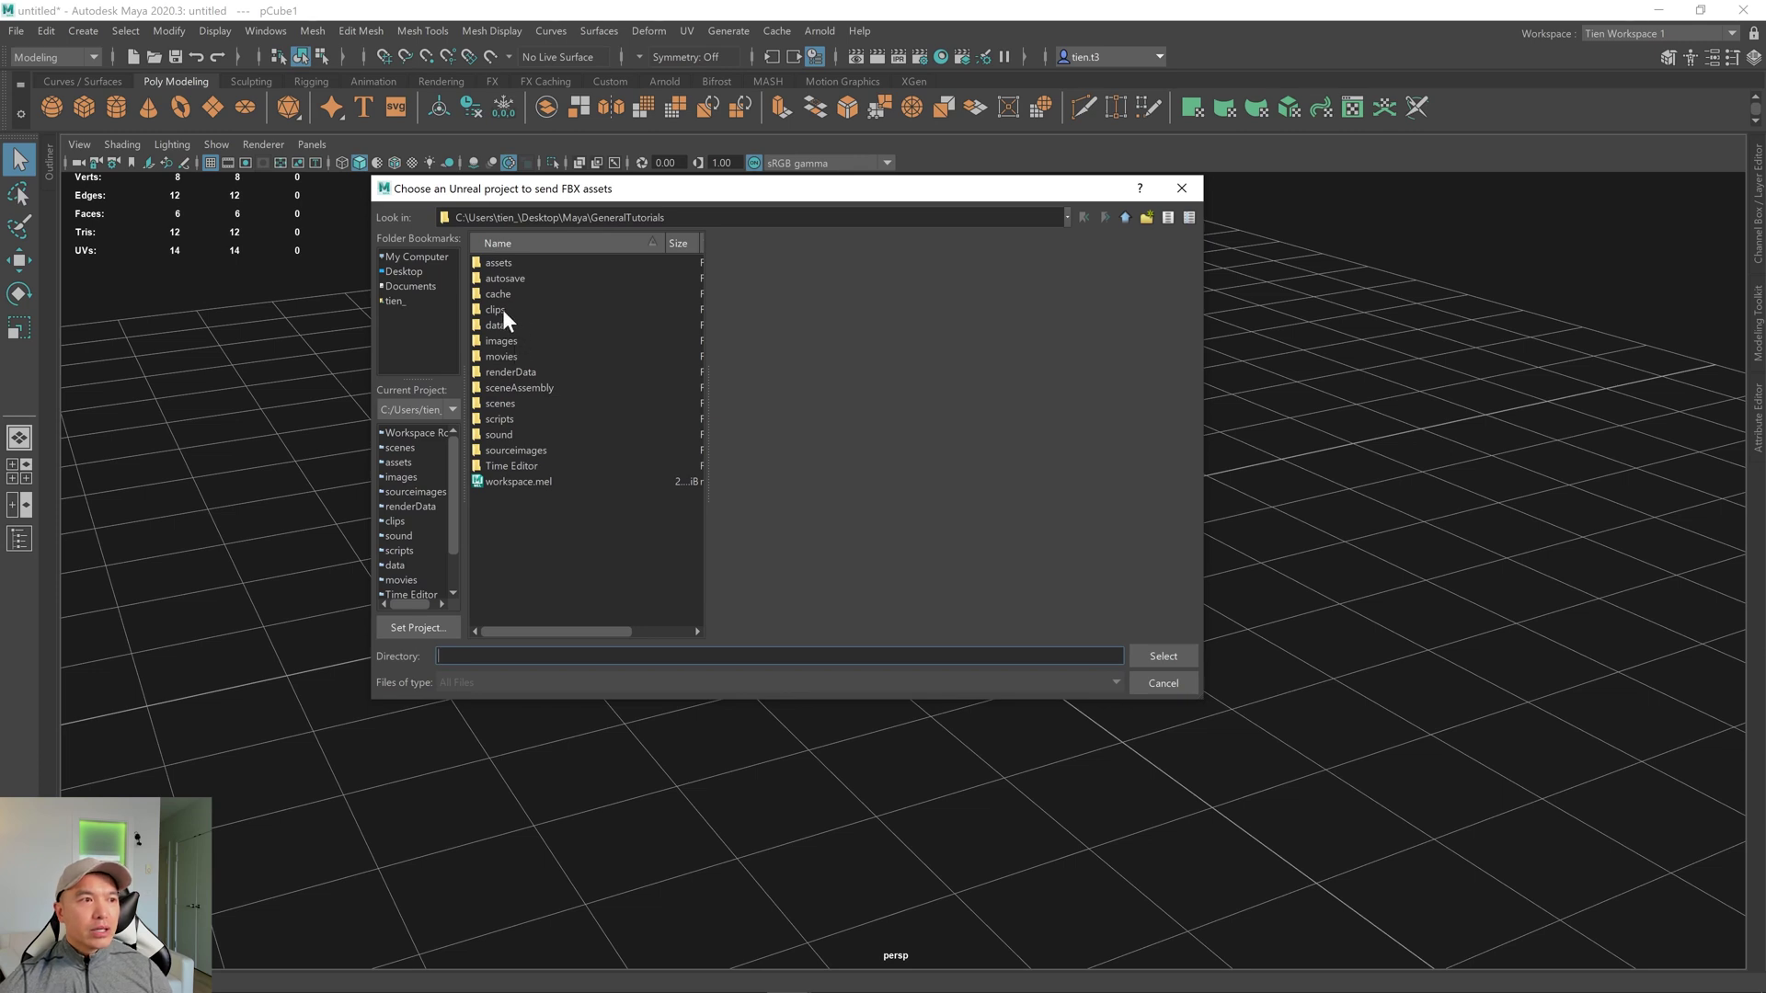
pyautogui.click(428, 255)
pyautogui.doubleClick(524, 262)
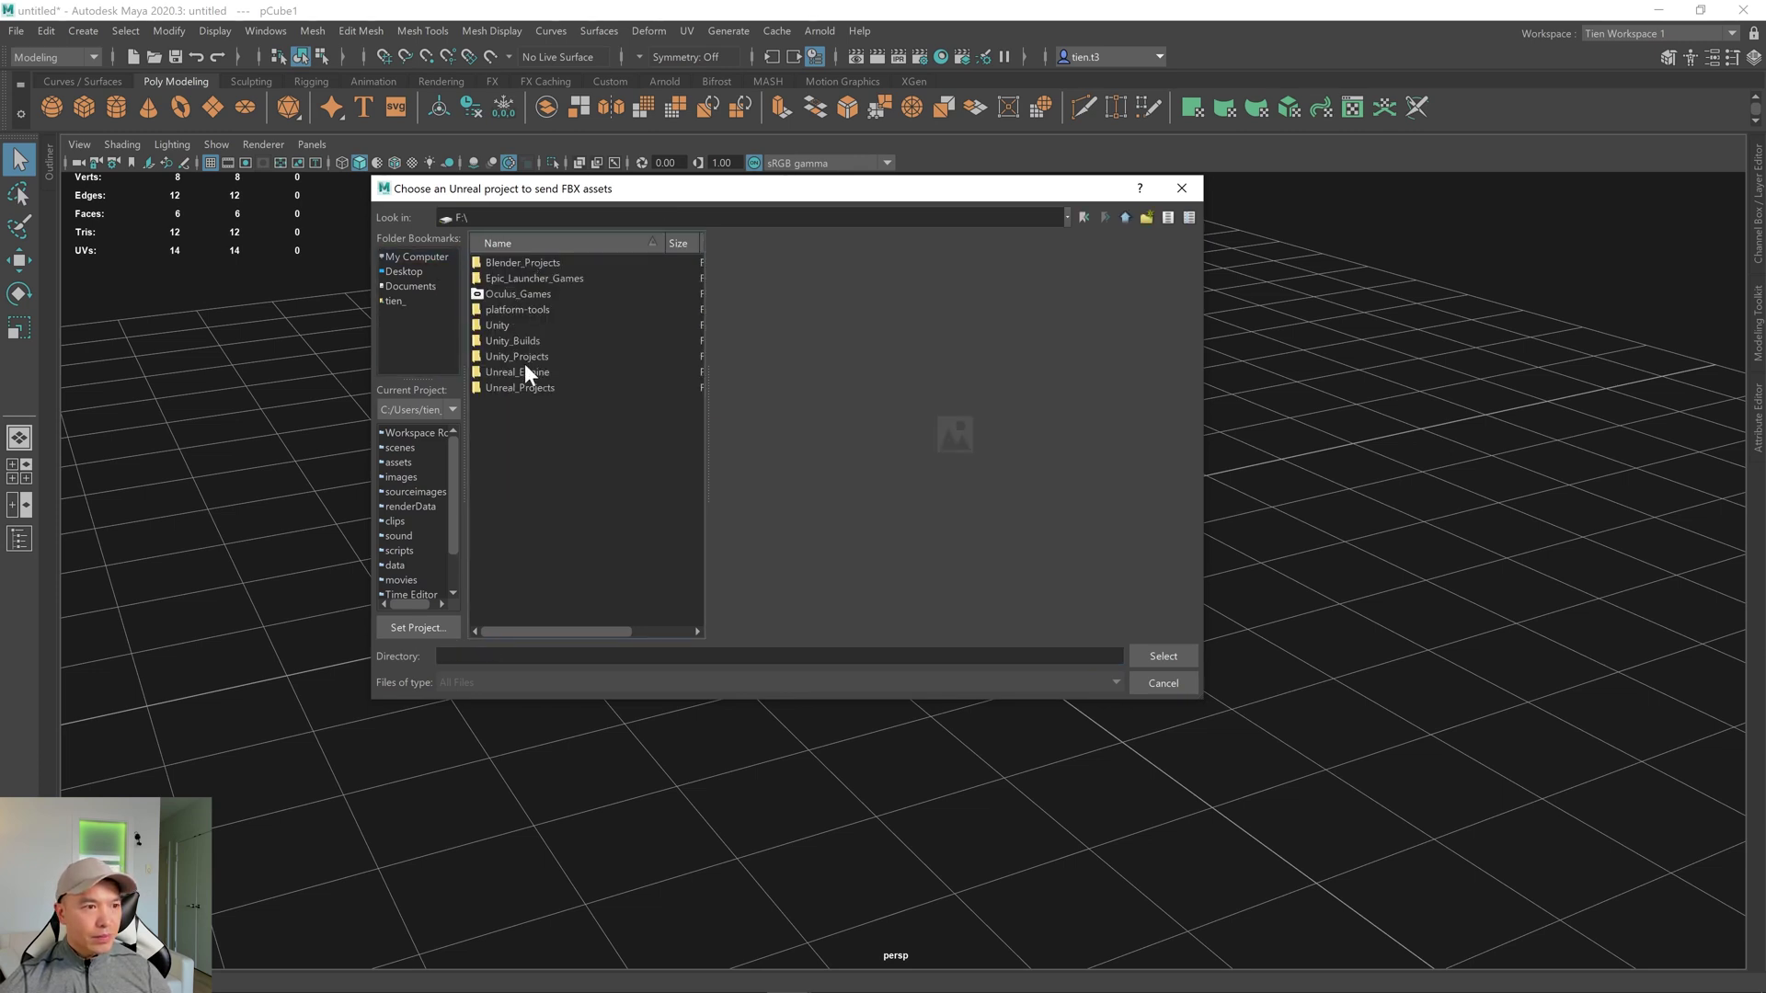
pyautogui.doubleClick(538, 388)
pyautogui.click(533, 292)
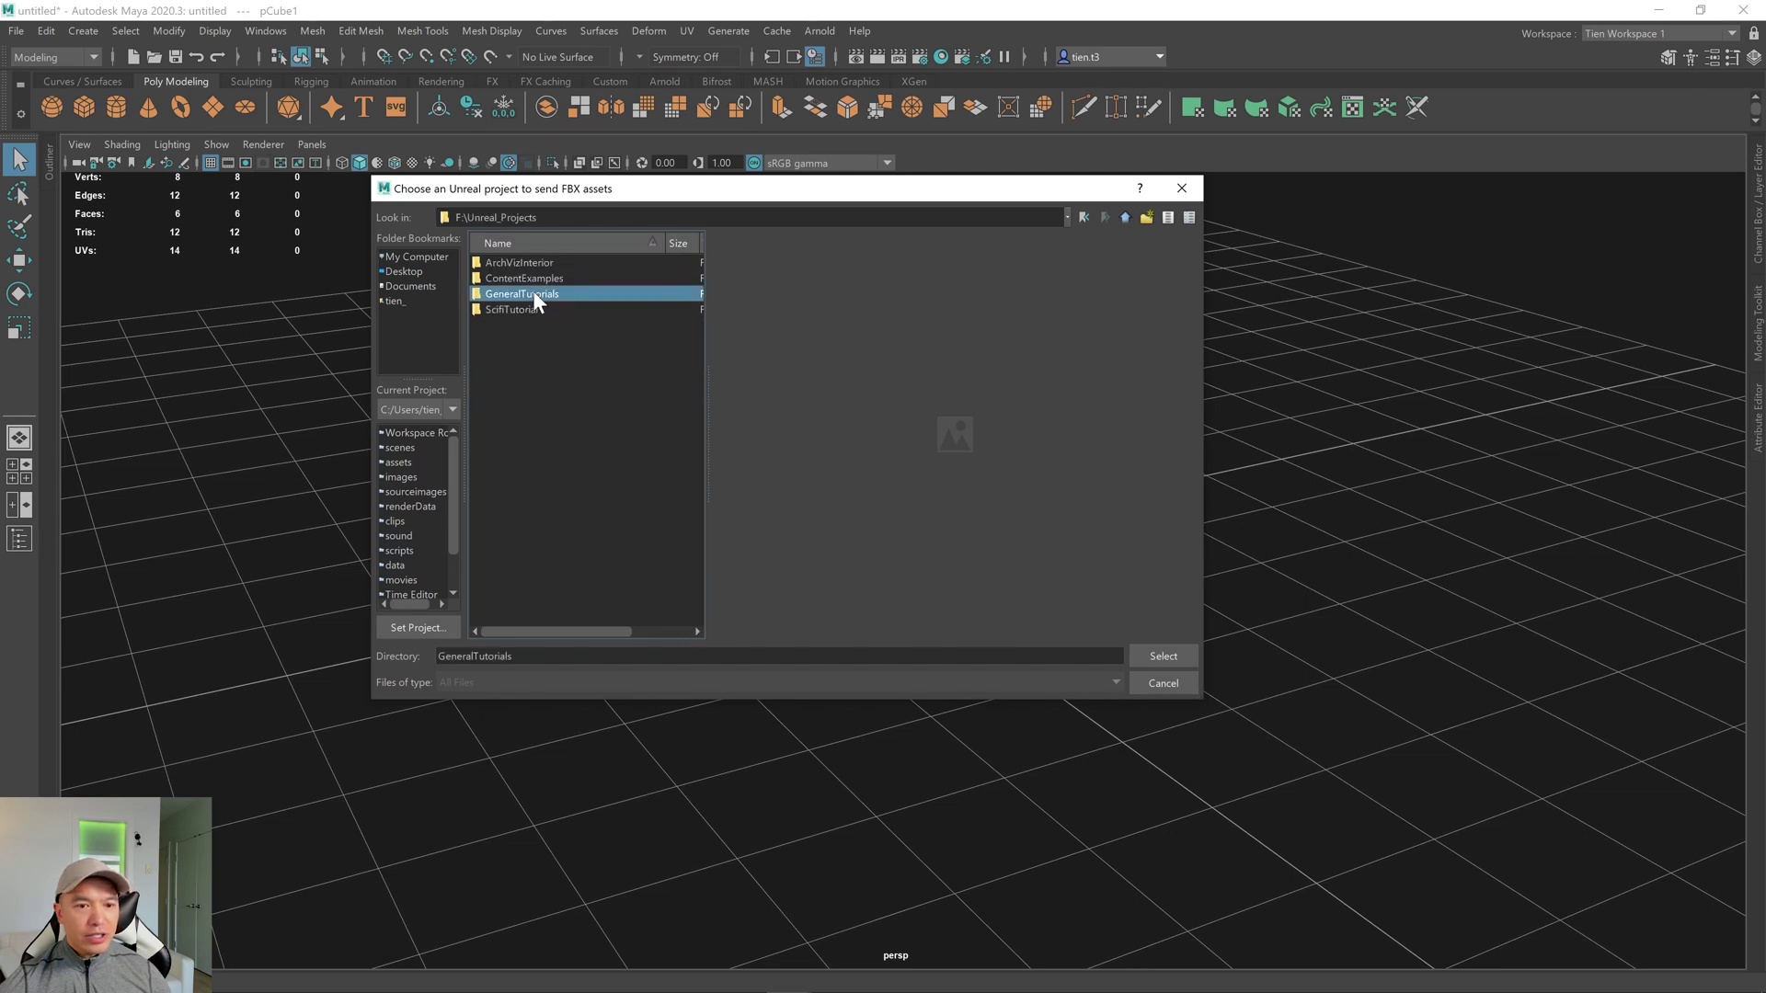
pyautogui.click(1162, 656)
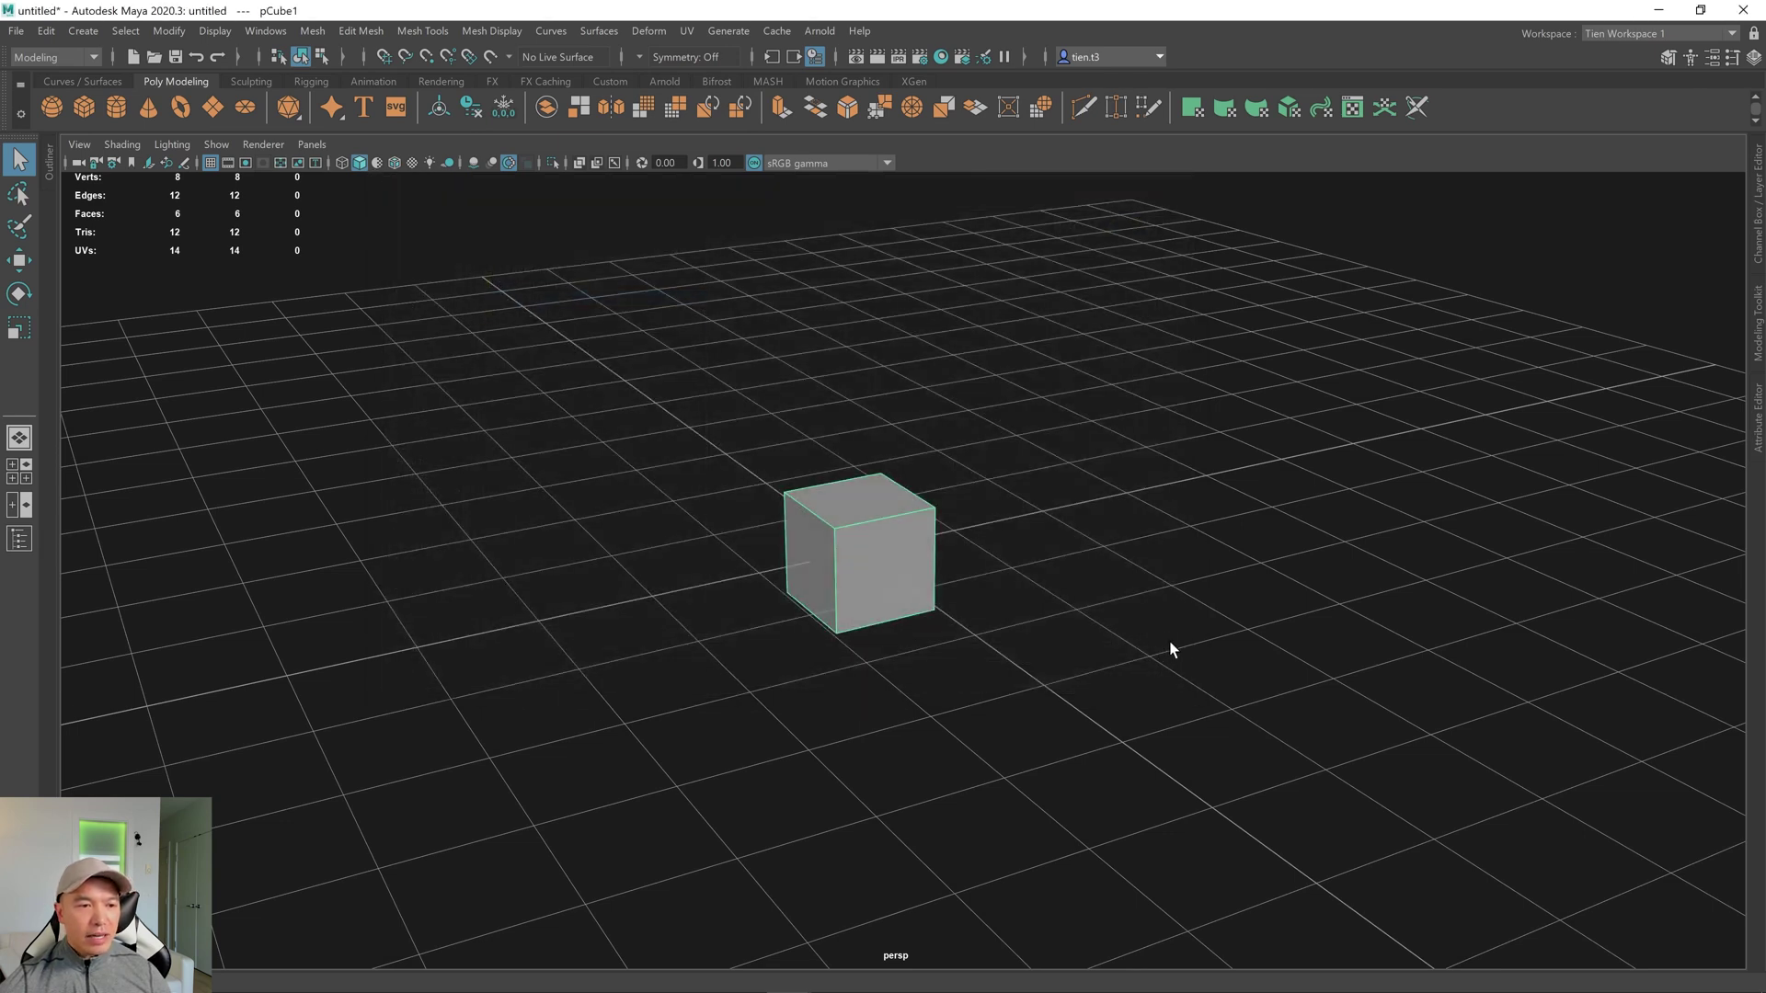
pyautogui.scroll(4, 1112, 609)
pyautogui.keyDown('alt'); pyautogui.moveTo(1190, 590); pyautogui.dragTo(1125, 526); pyautogui.keyUp('alt')
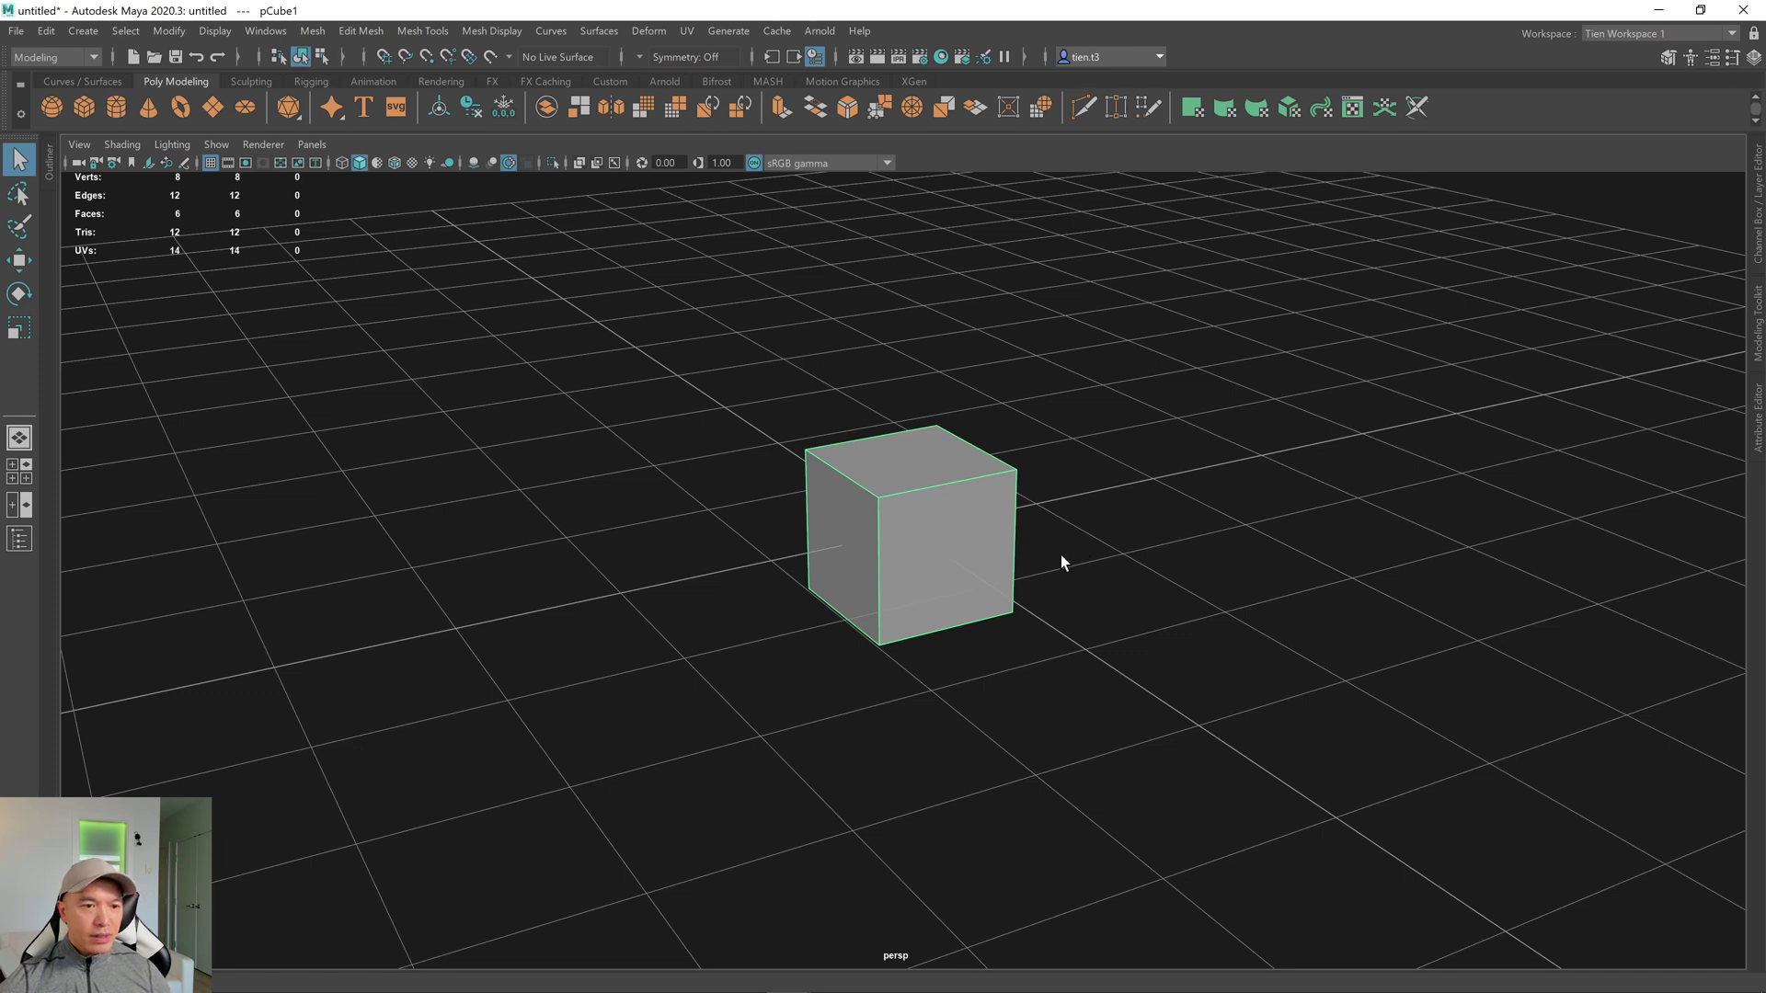
pyautogui.scroll(-5, 1063, 556)
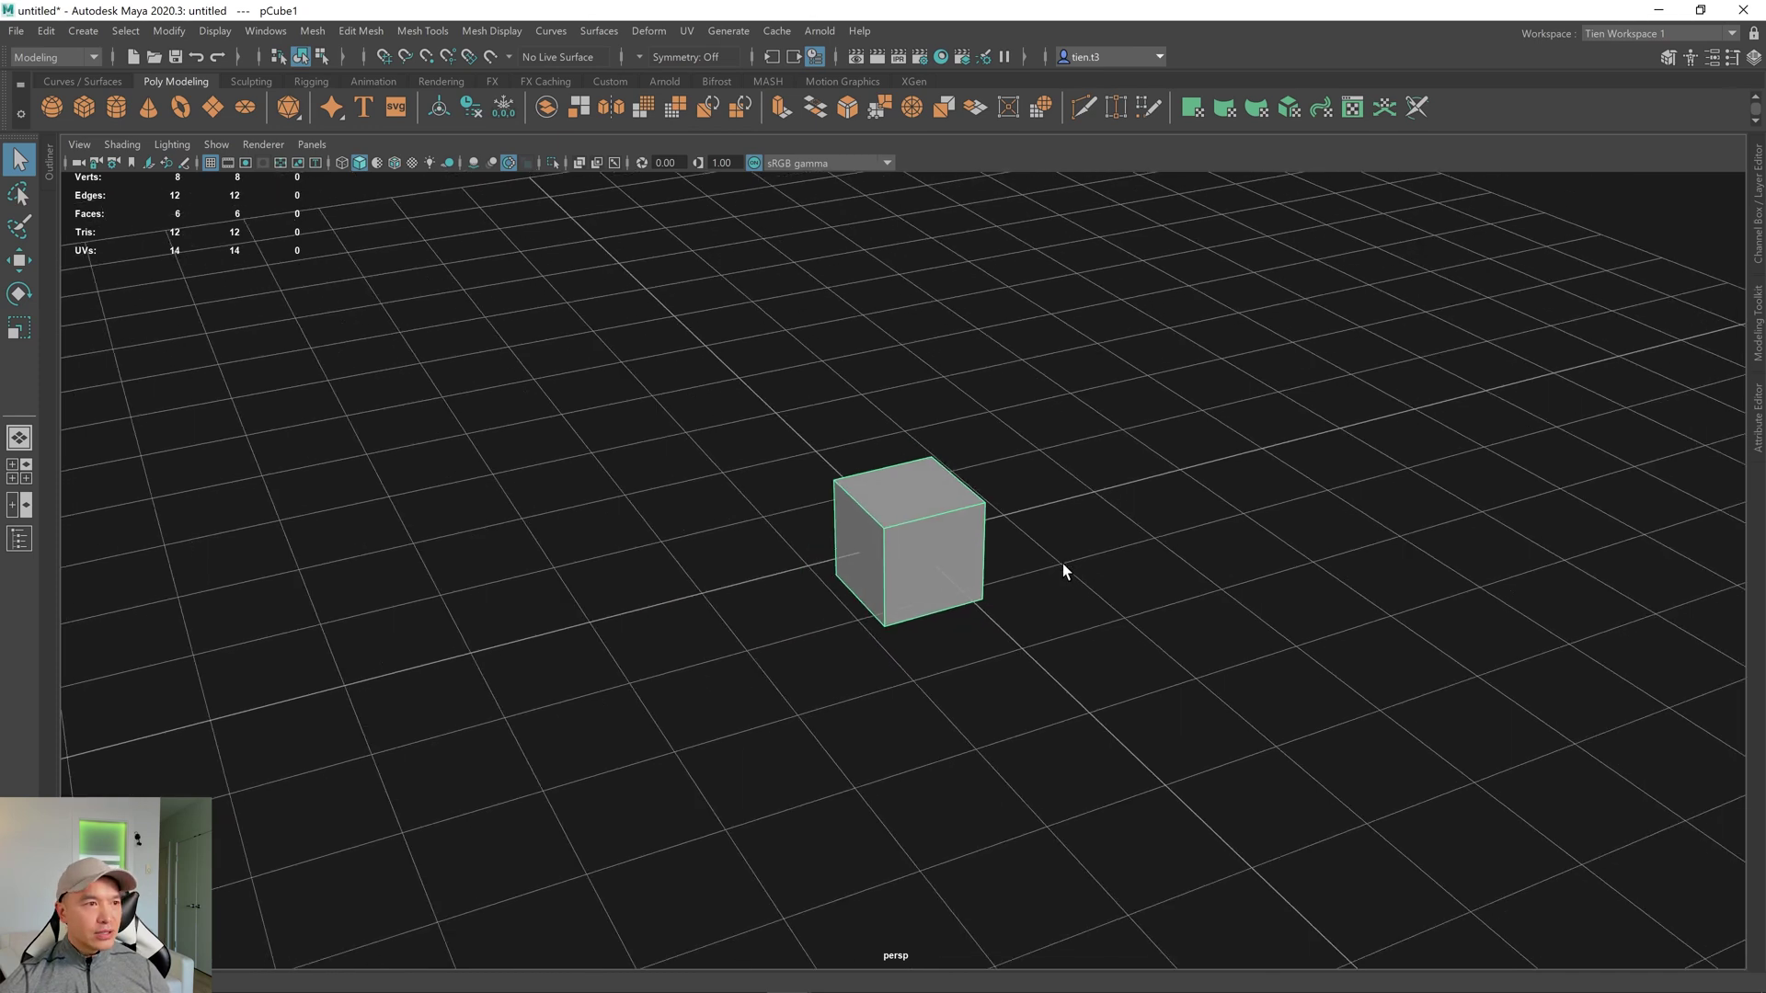
pyautogui.keyDown('alt'); pyautogui.moveTo(1032, 587); pyautogui.dragTo(1036, 587); pyautogui.keyUp('alt')
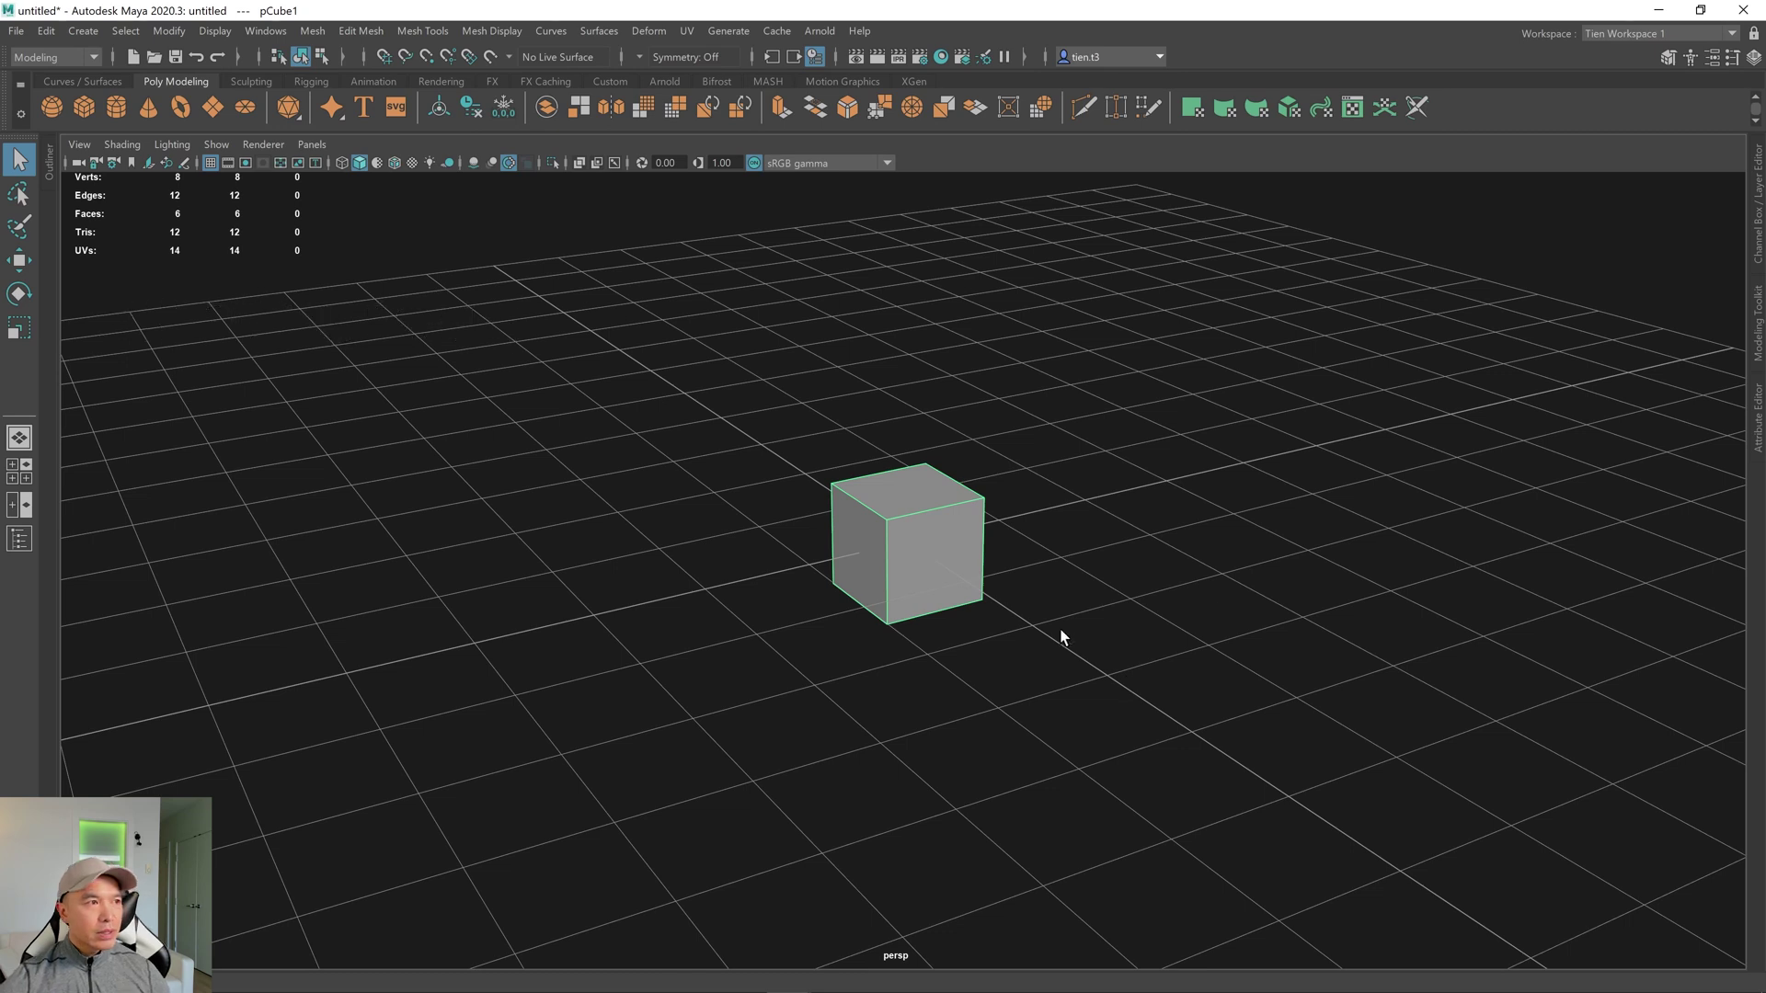
# Send the selected cube to Unreal as MayaCube1.fbx in the GeneralTutorials Import folder.
pyautogui.click(17, 31)
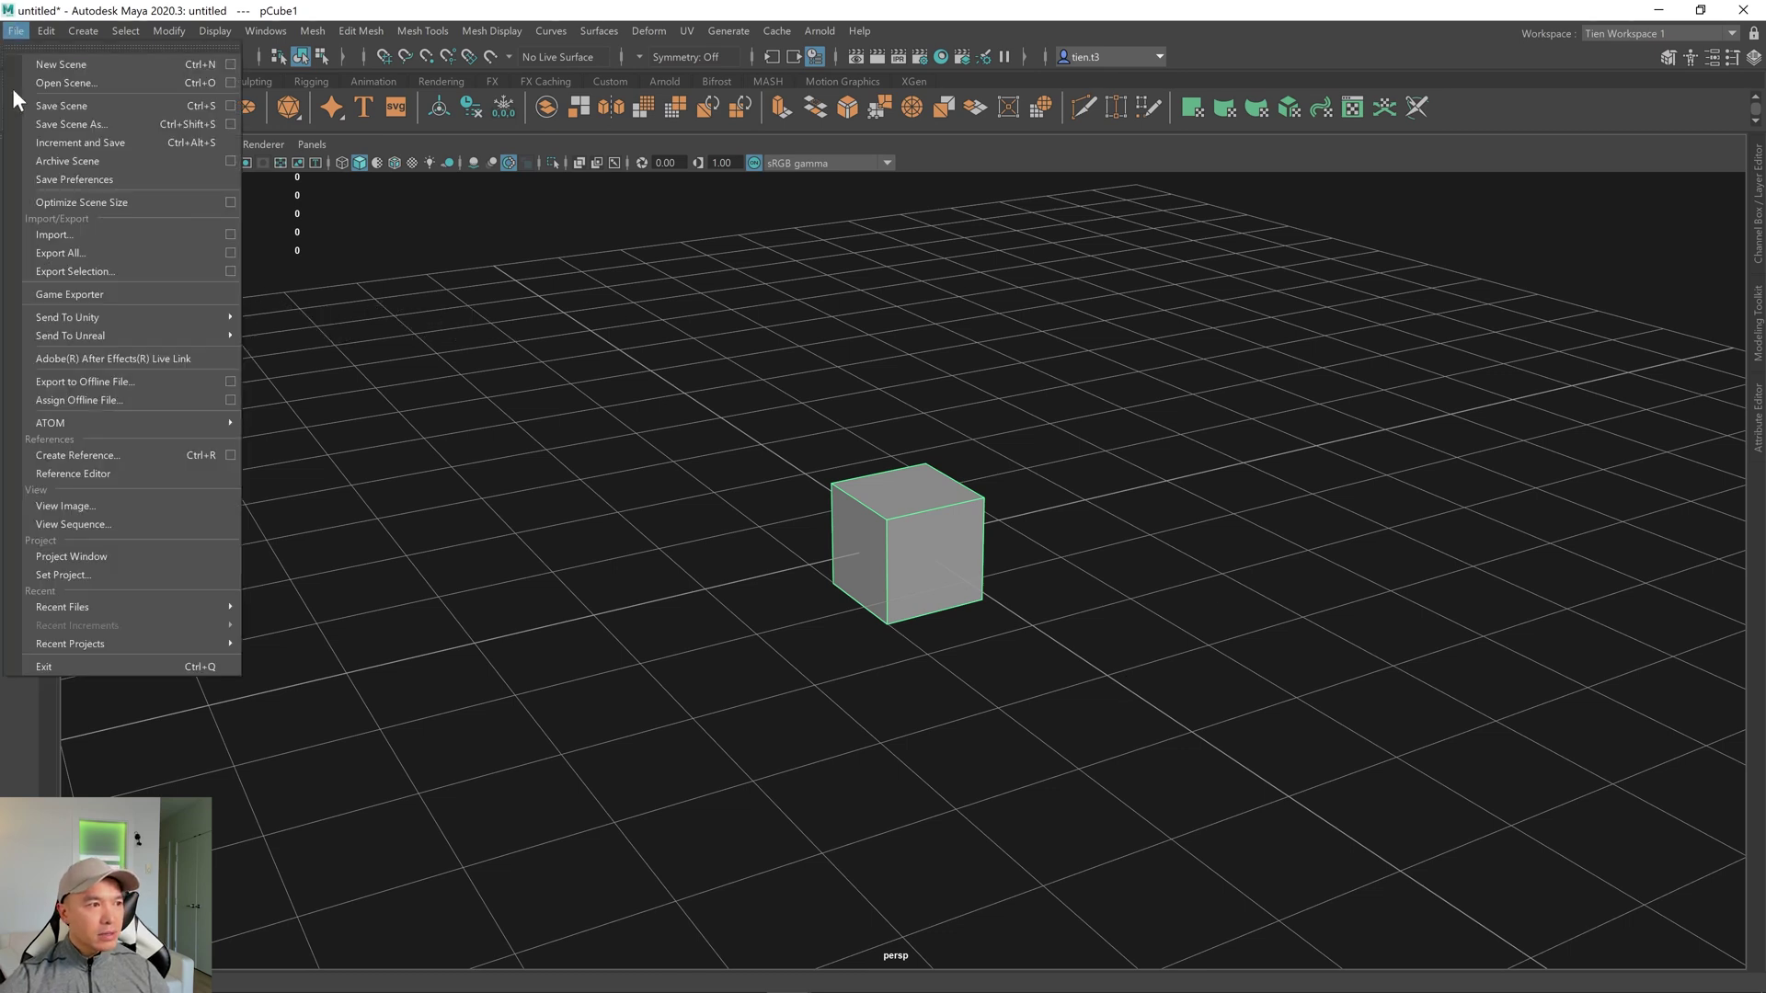
pyautogui.moveTo(134, 337)
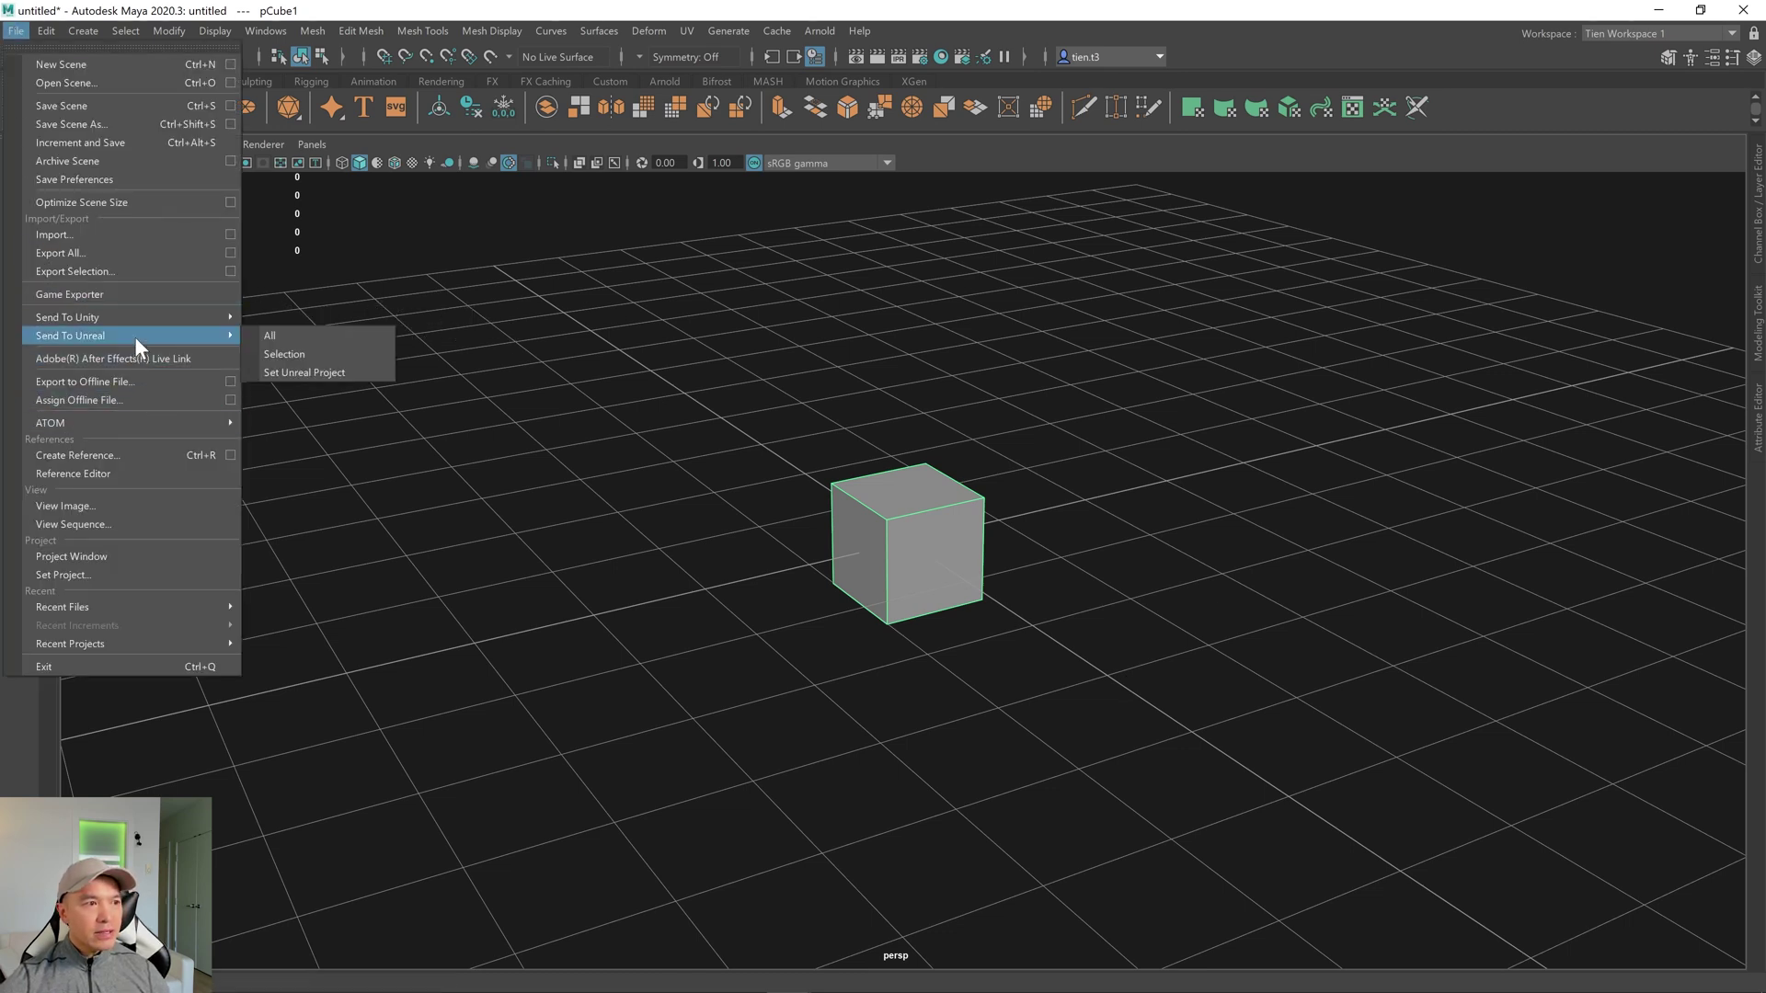
pyautogui.click(323, 353)
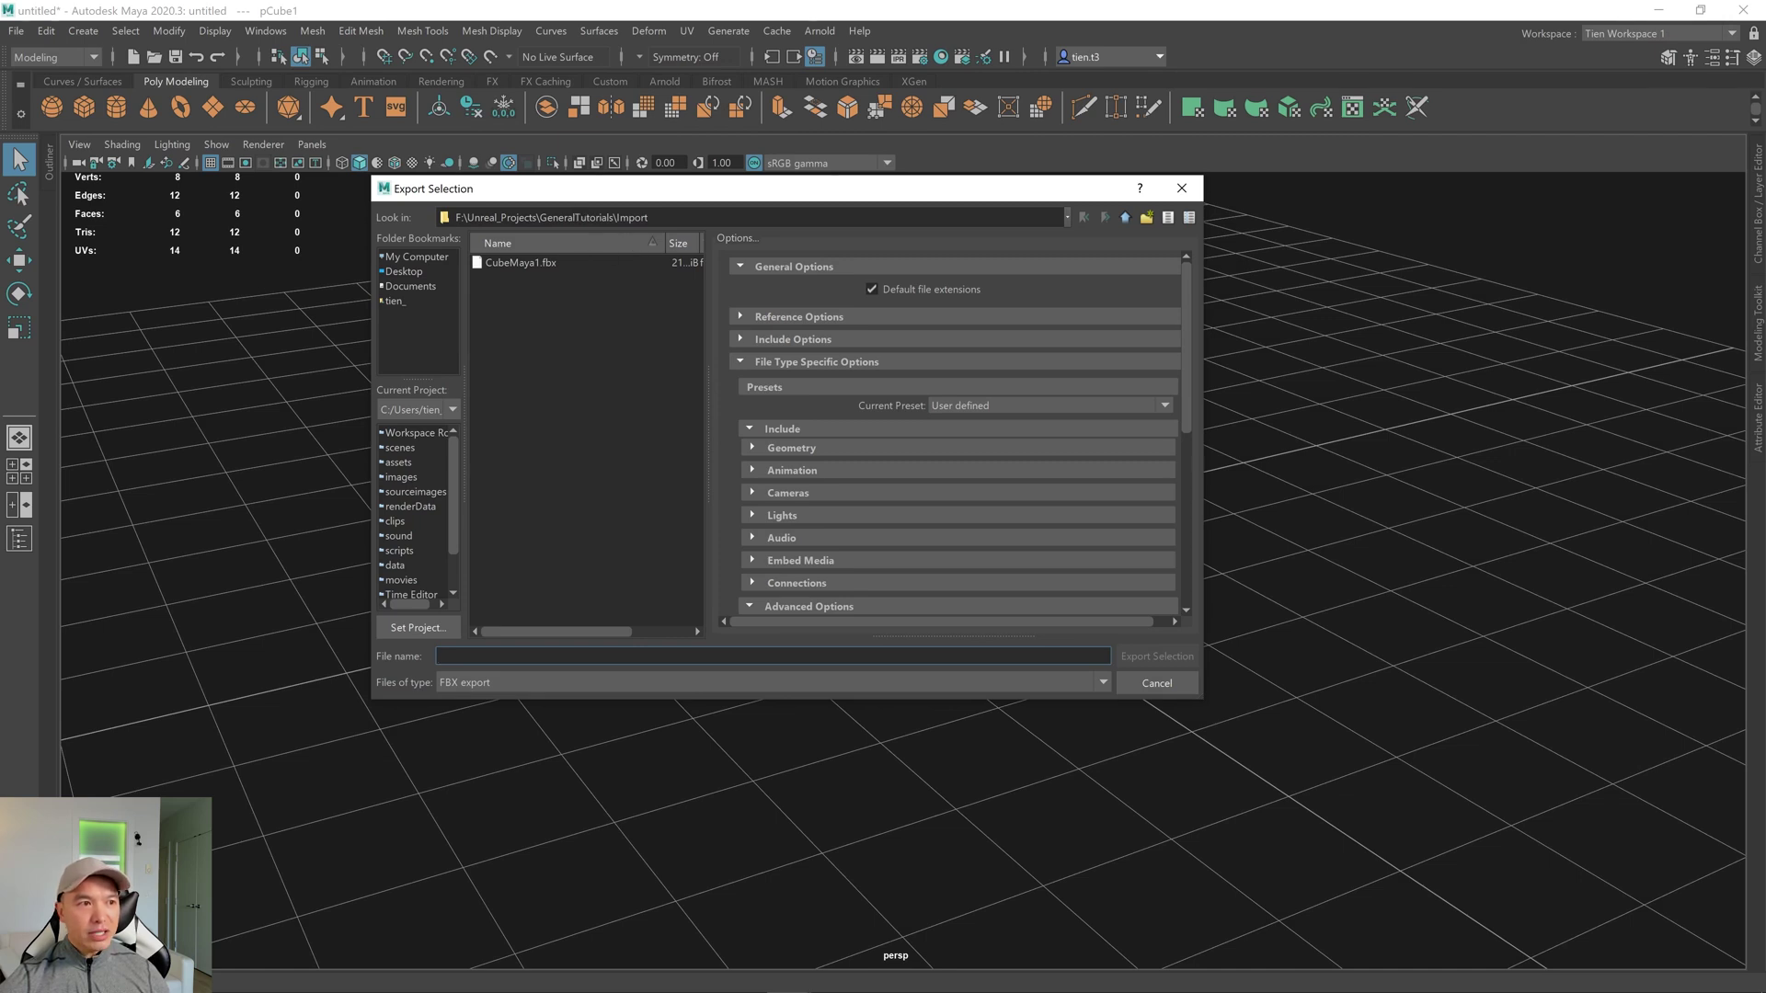
pyautogui.click(527, 261)
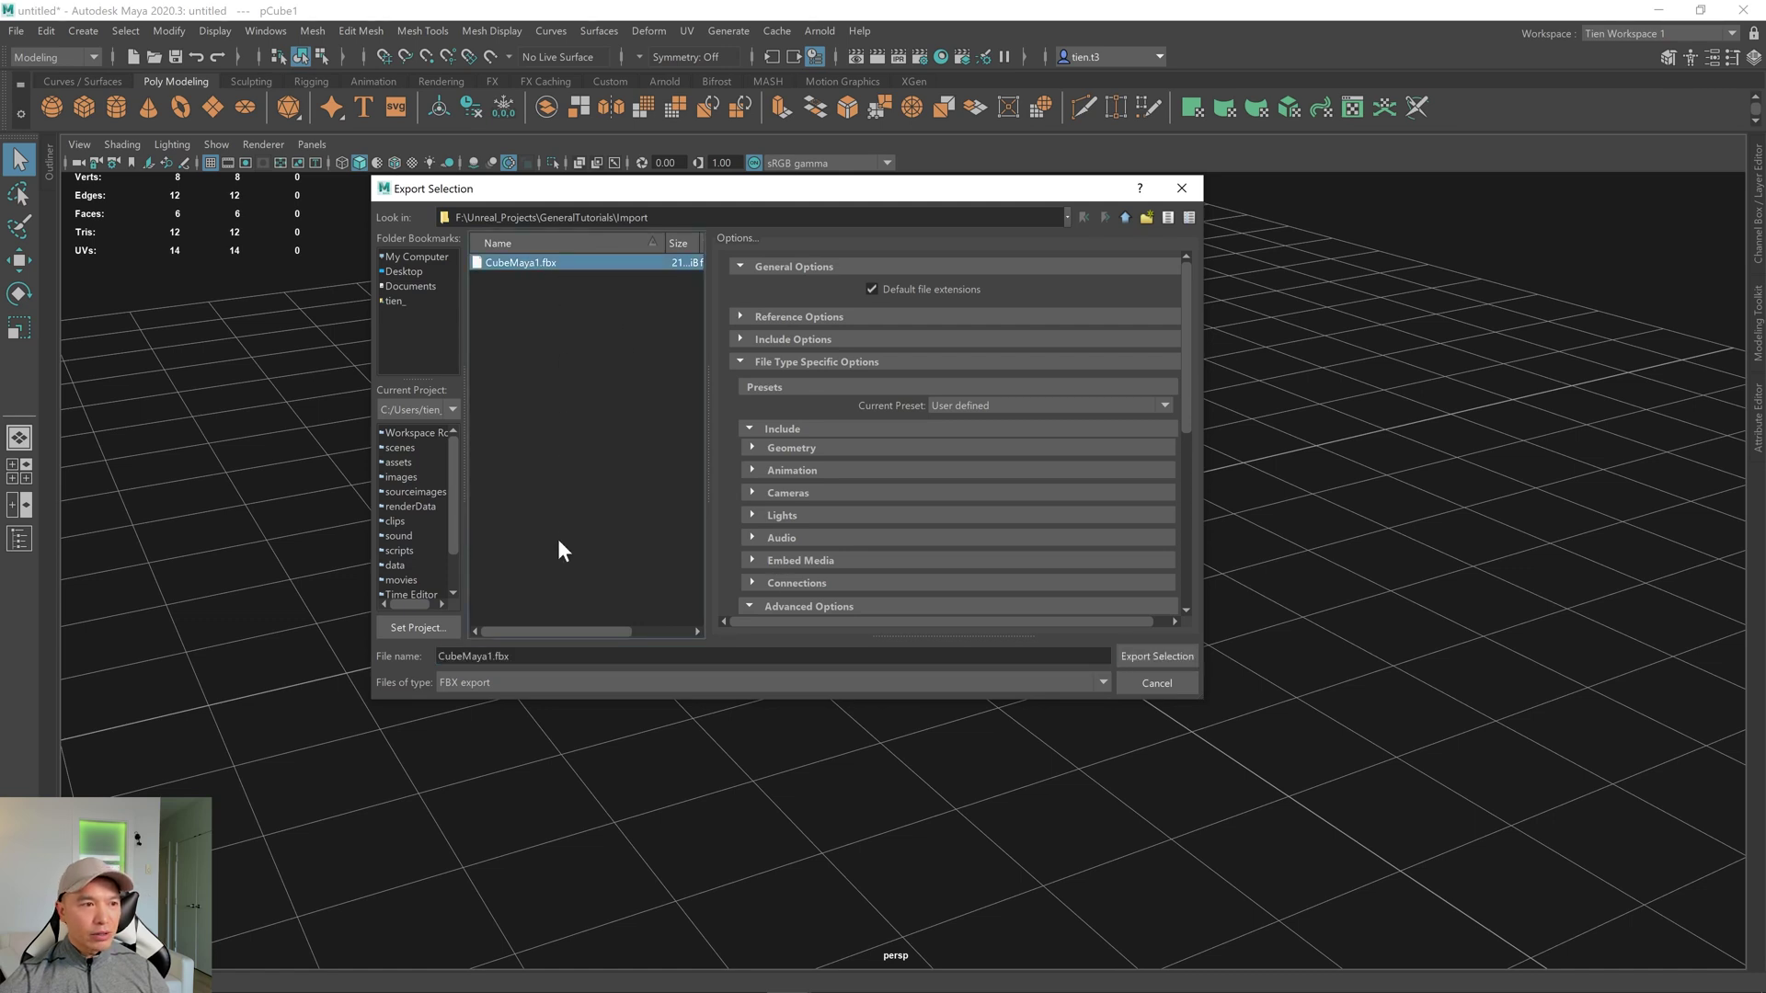
pyautogui.press('Tab')
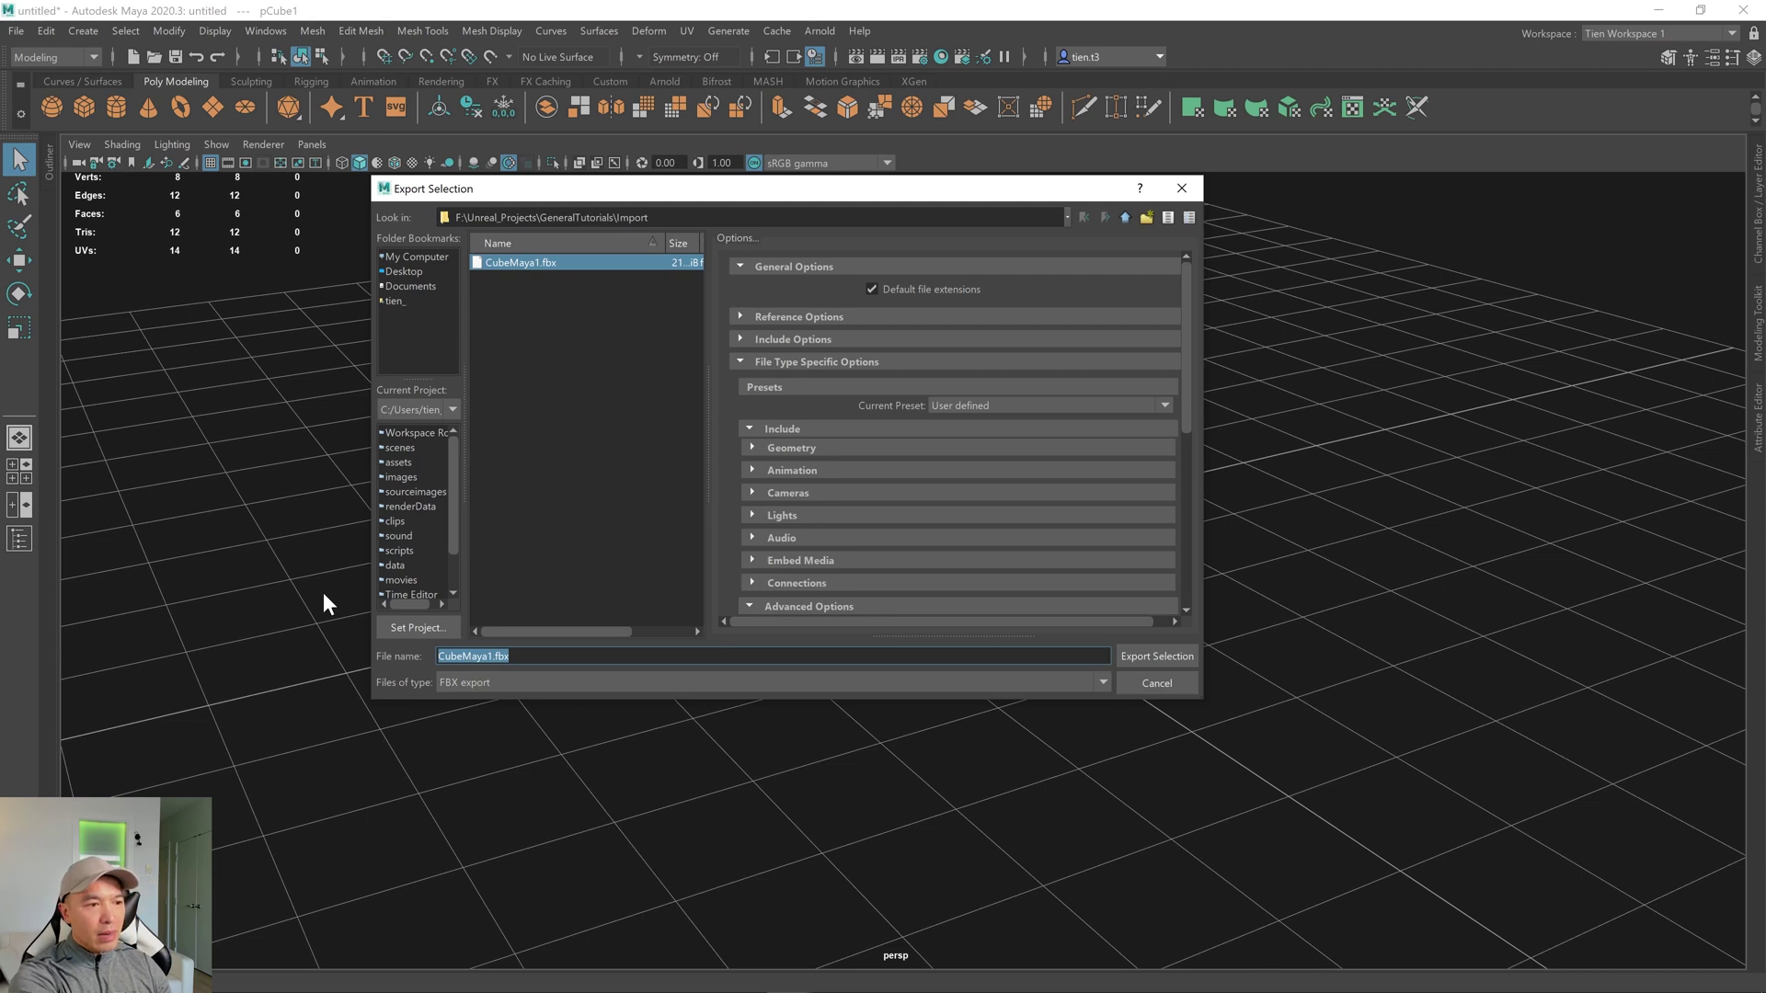
pyautogui.write('MayaCub')
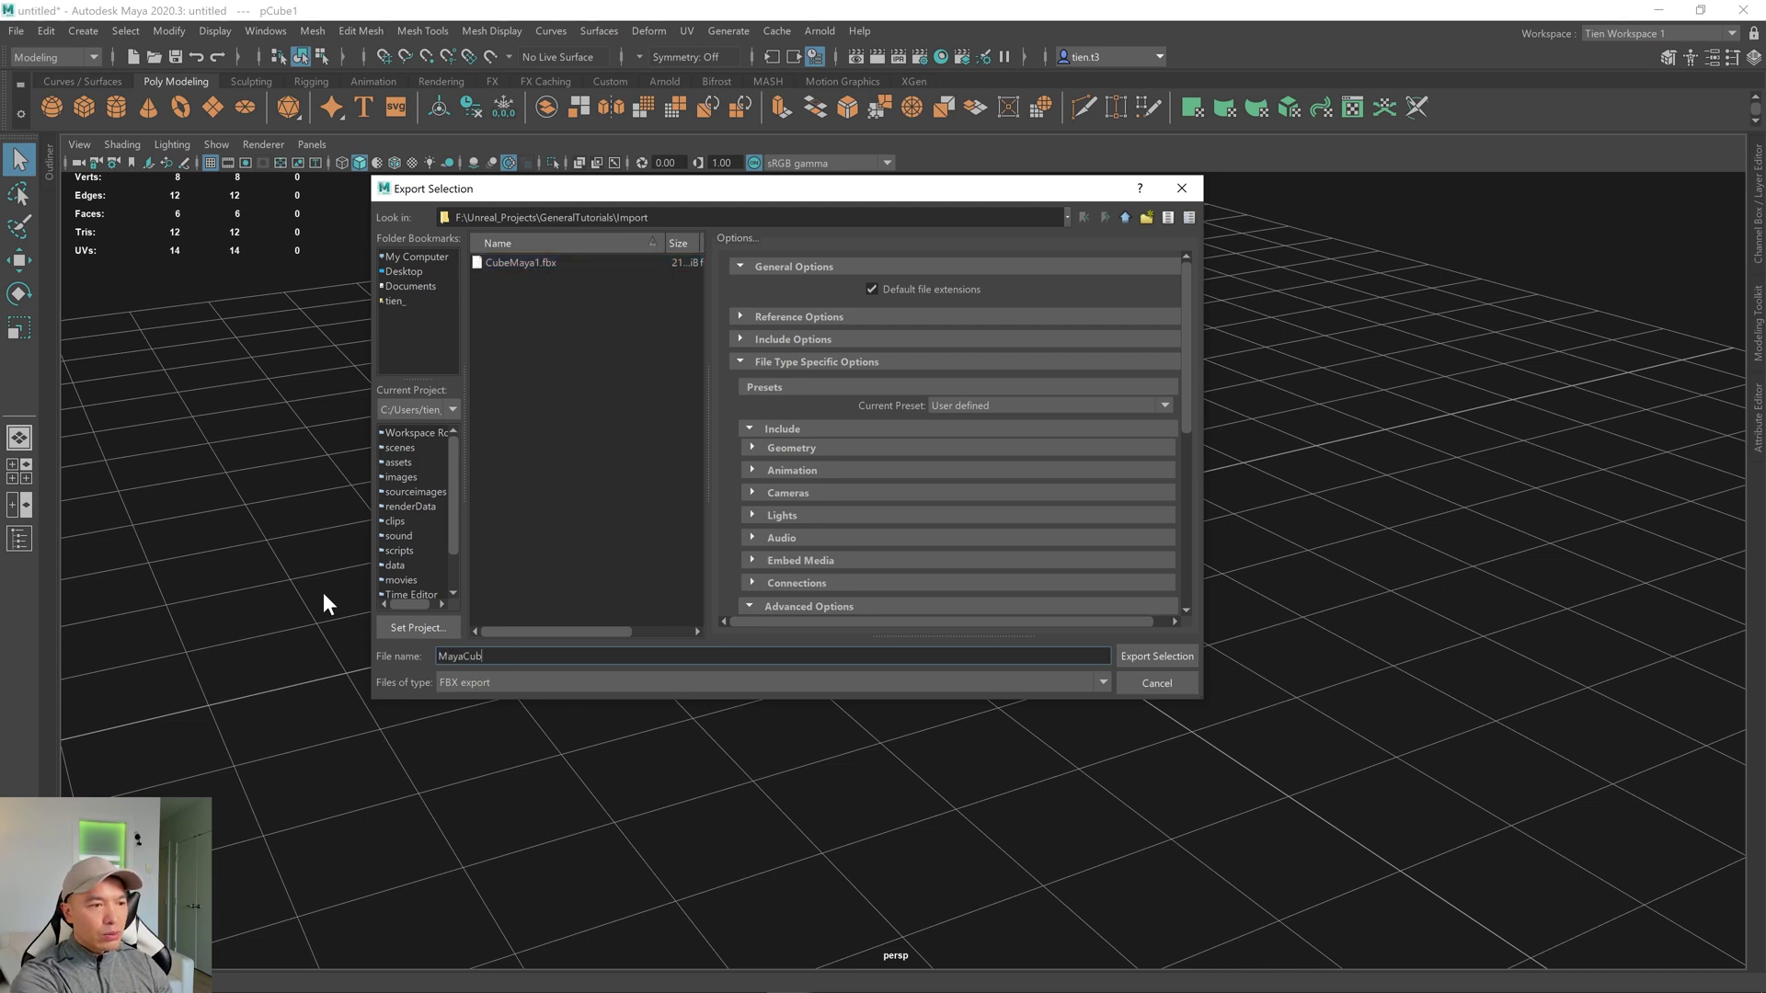
pyautogui.write('e1')
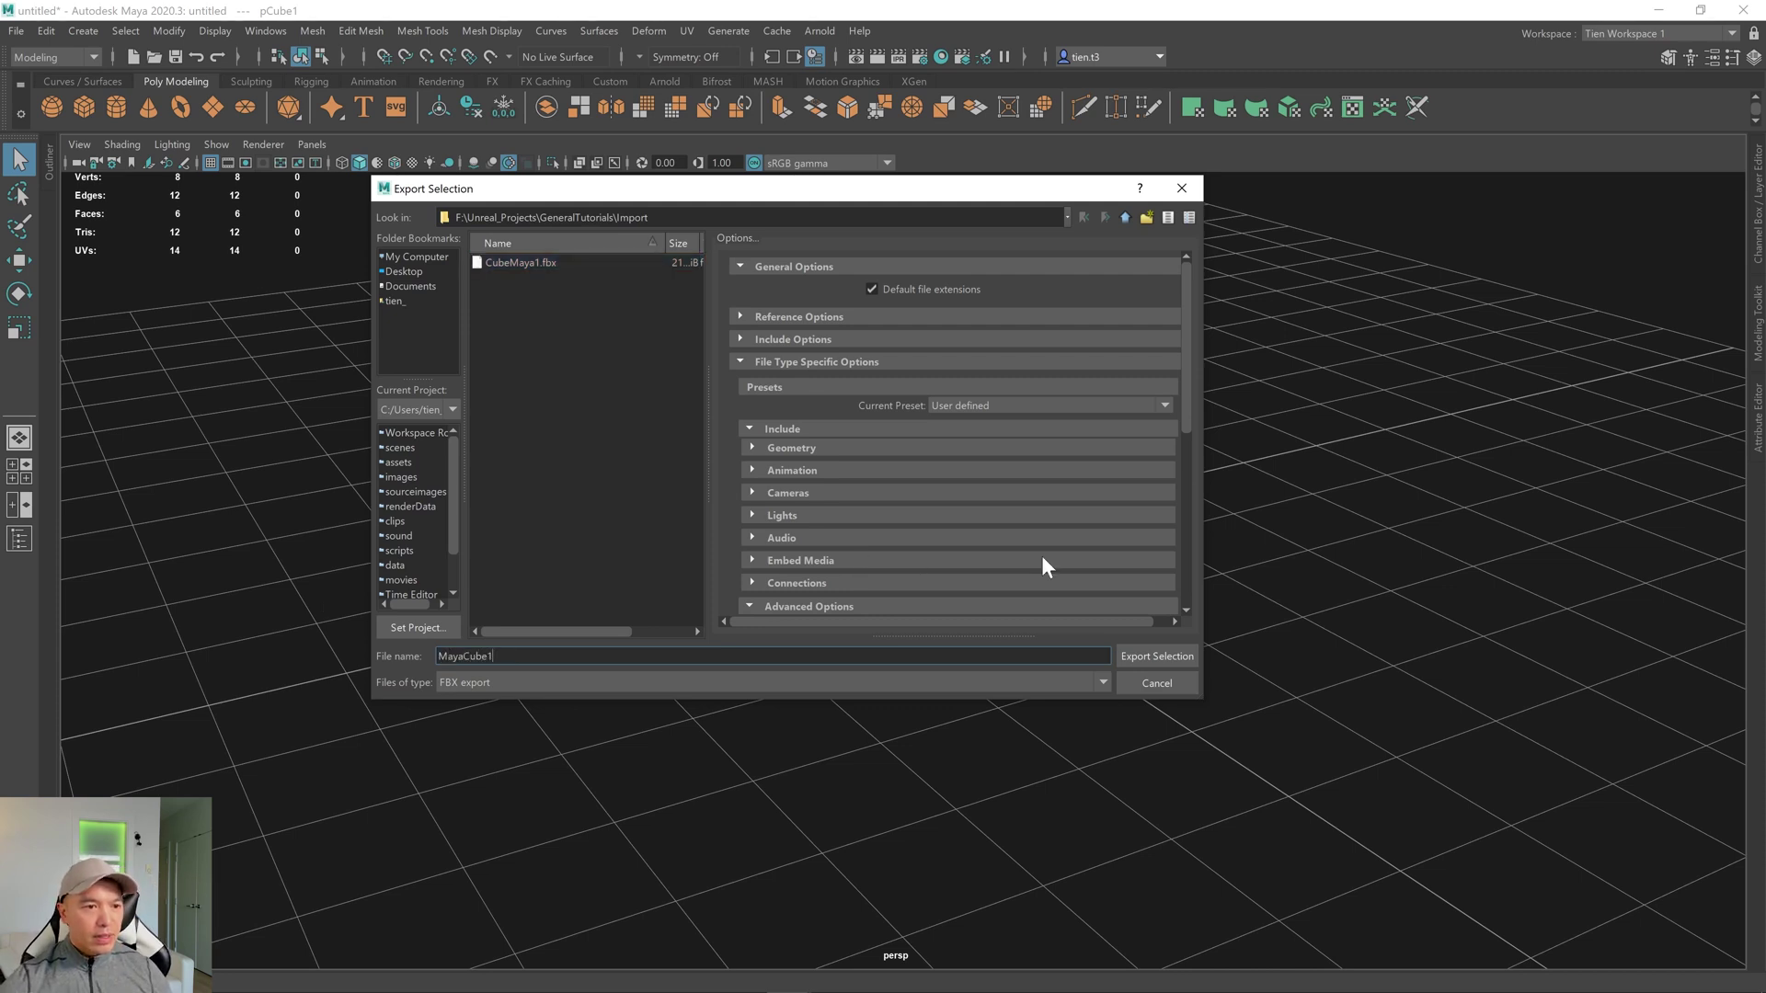
pyautogui.scroll(-3, 1054, 568)
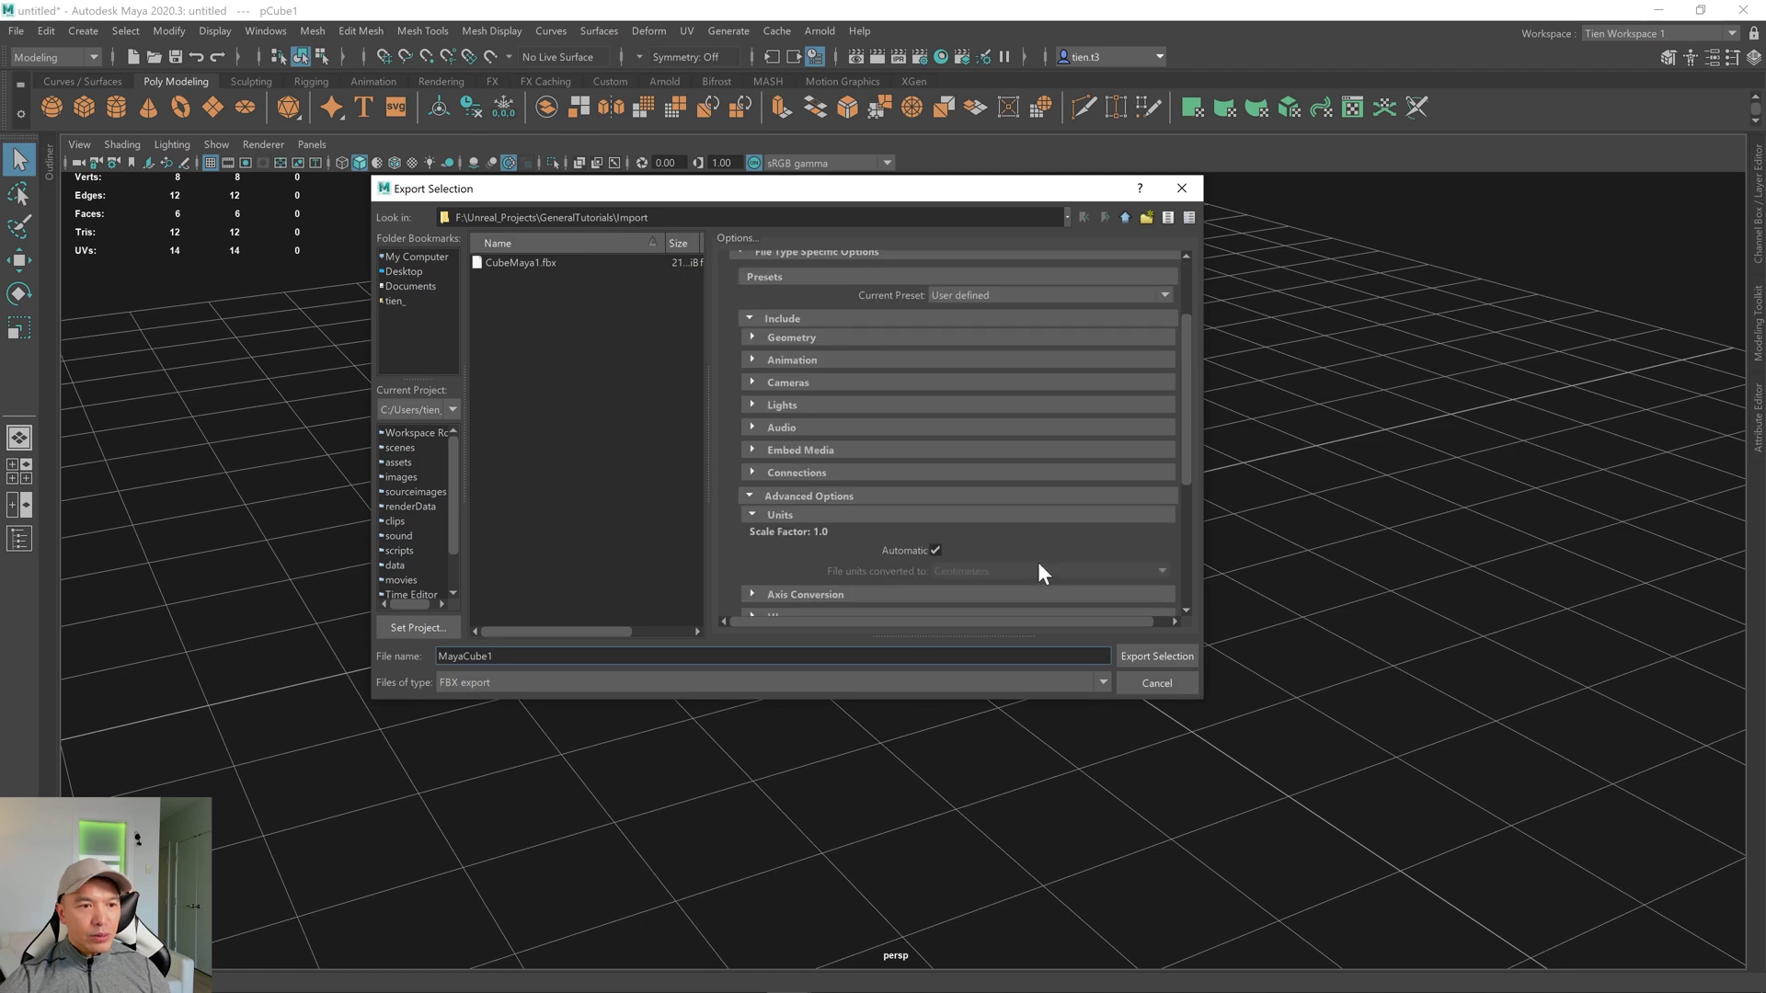
pyautogui.click(1159, 655)
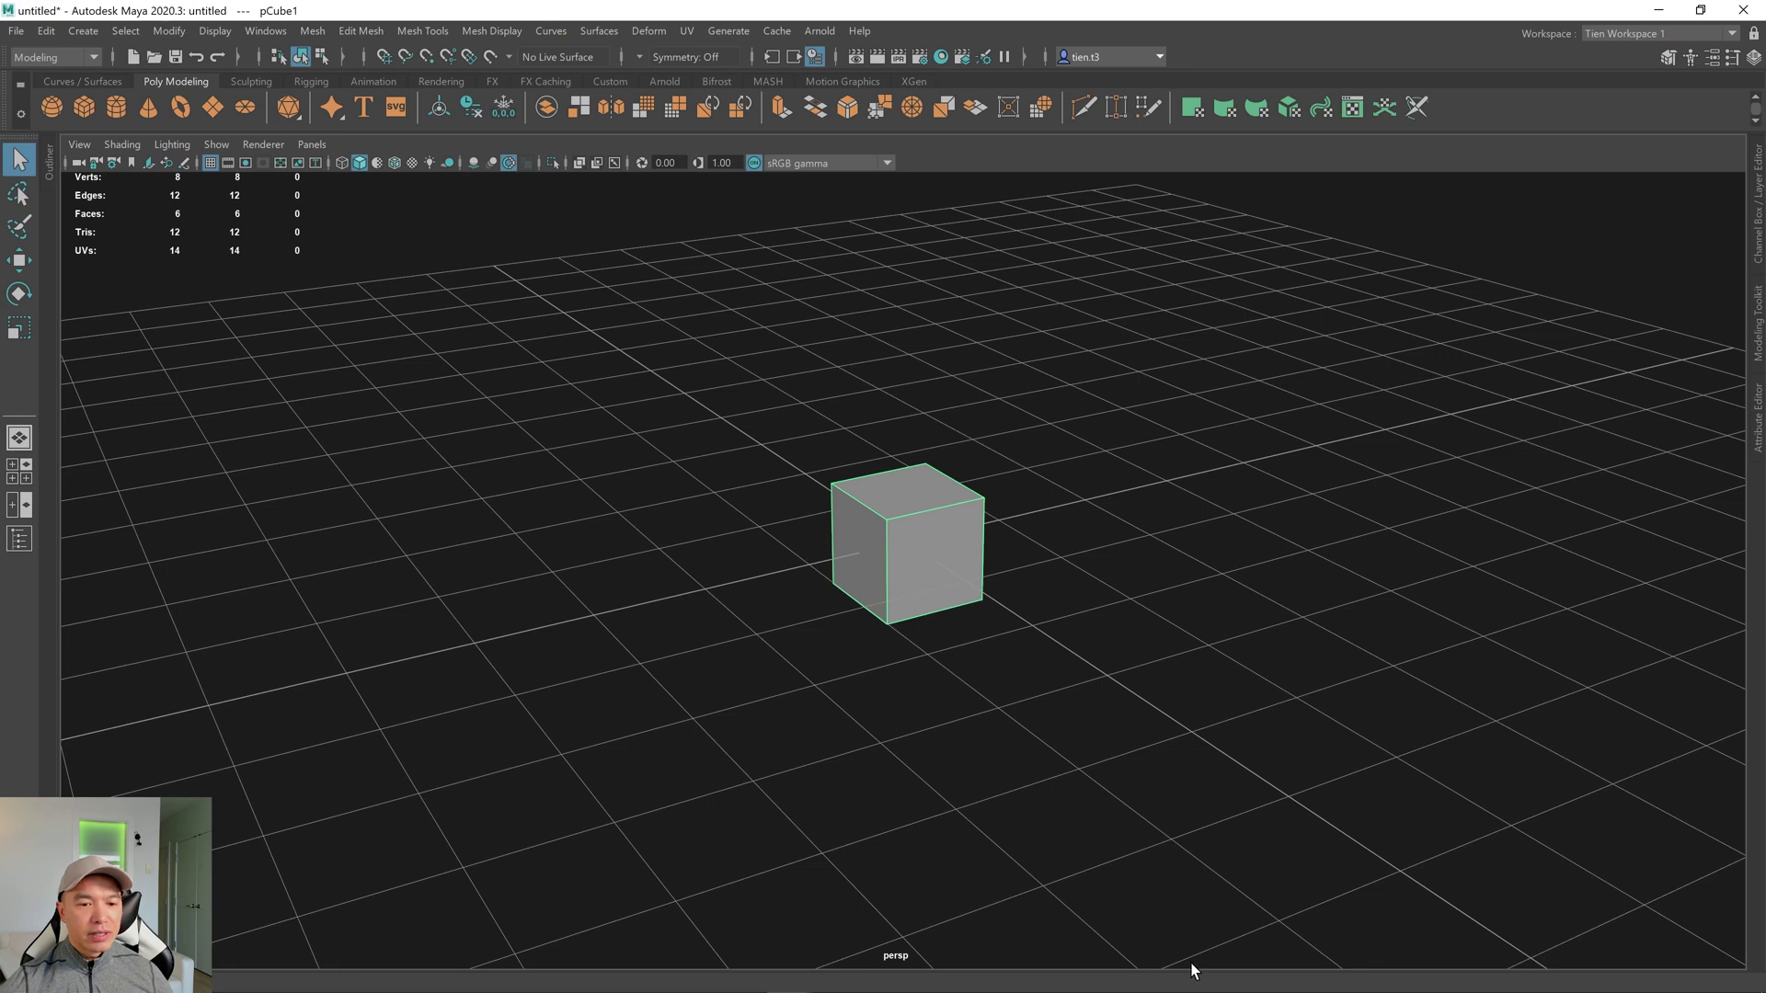
# In Unreal, place a Cube actor in TutorialsMap at location 0, 0, 0 and frame it.
pyautogui.moveTo(1195, 989)
pyautogui.click(1422, 980)
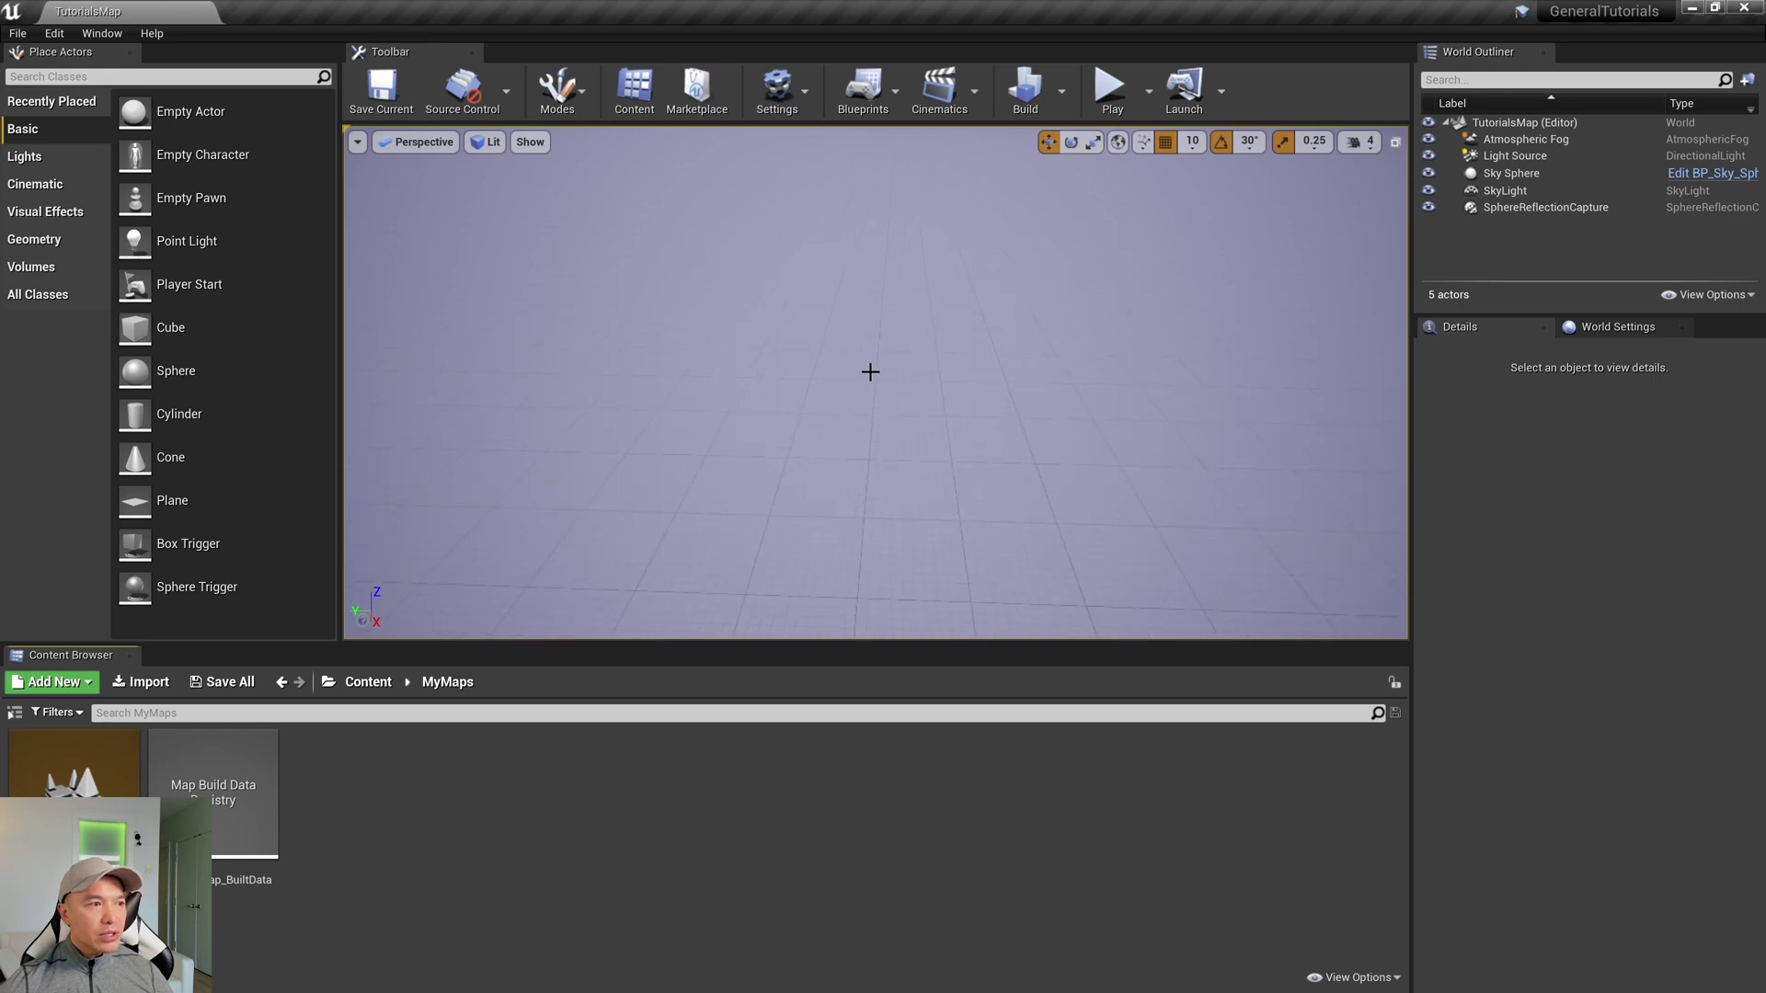
pyautogui.moveTo(161, 328); pyautogui.dragTo(887, 359)
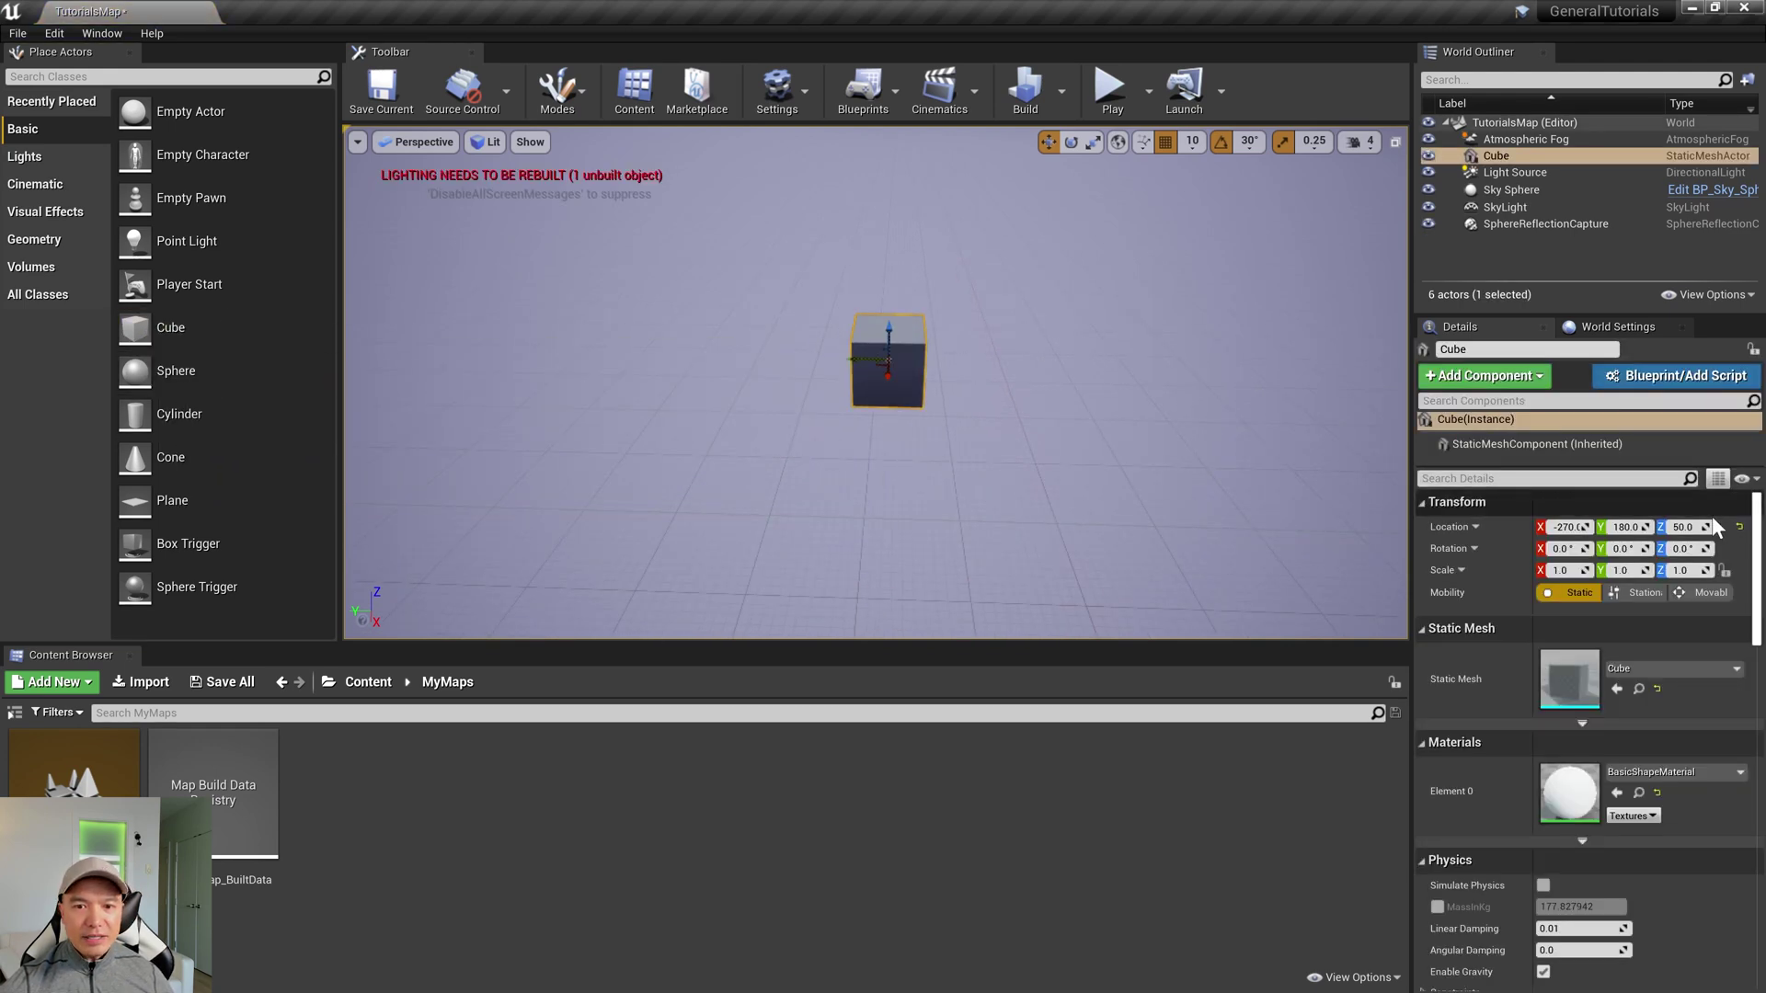
pyautogui.click(1741, 533)
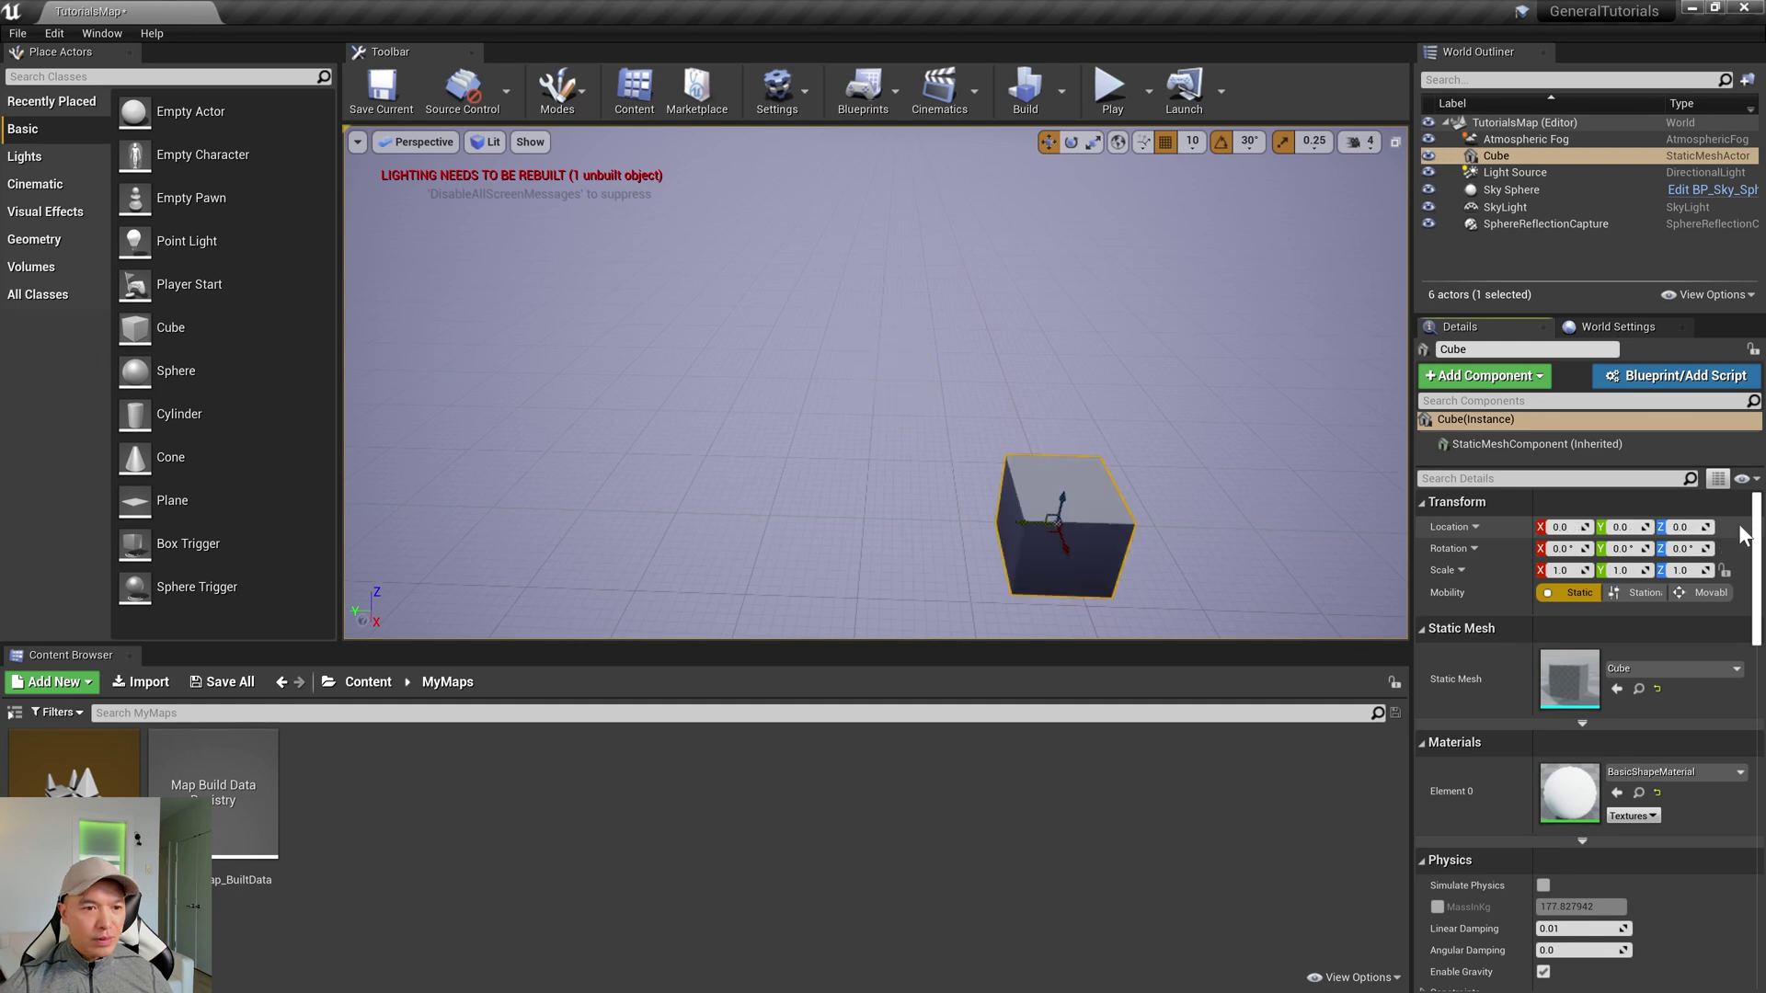
pyautogui.press('f')
pyautogui.scroll(-4, 981, 510)
pyautogui.scroll(-3, 981, 511)
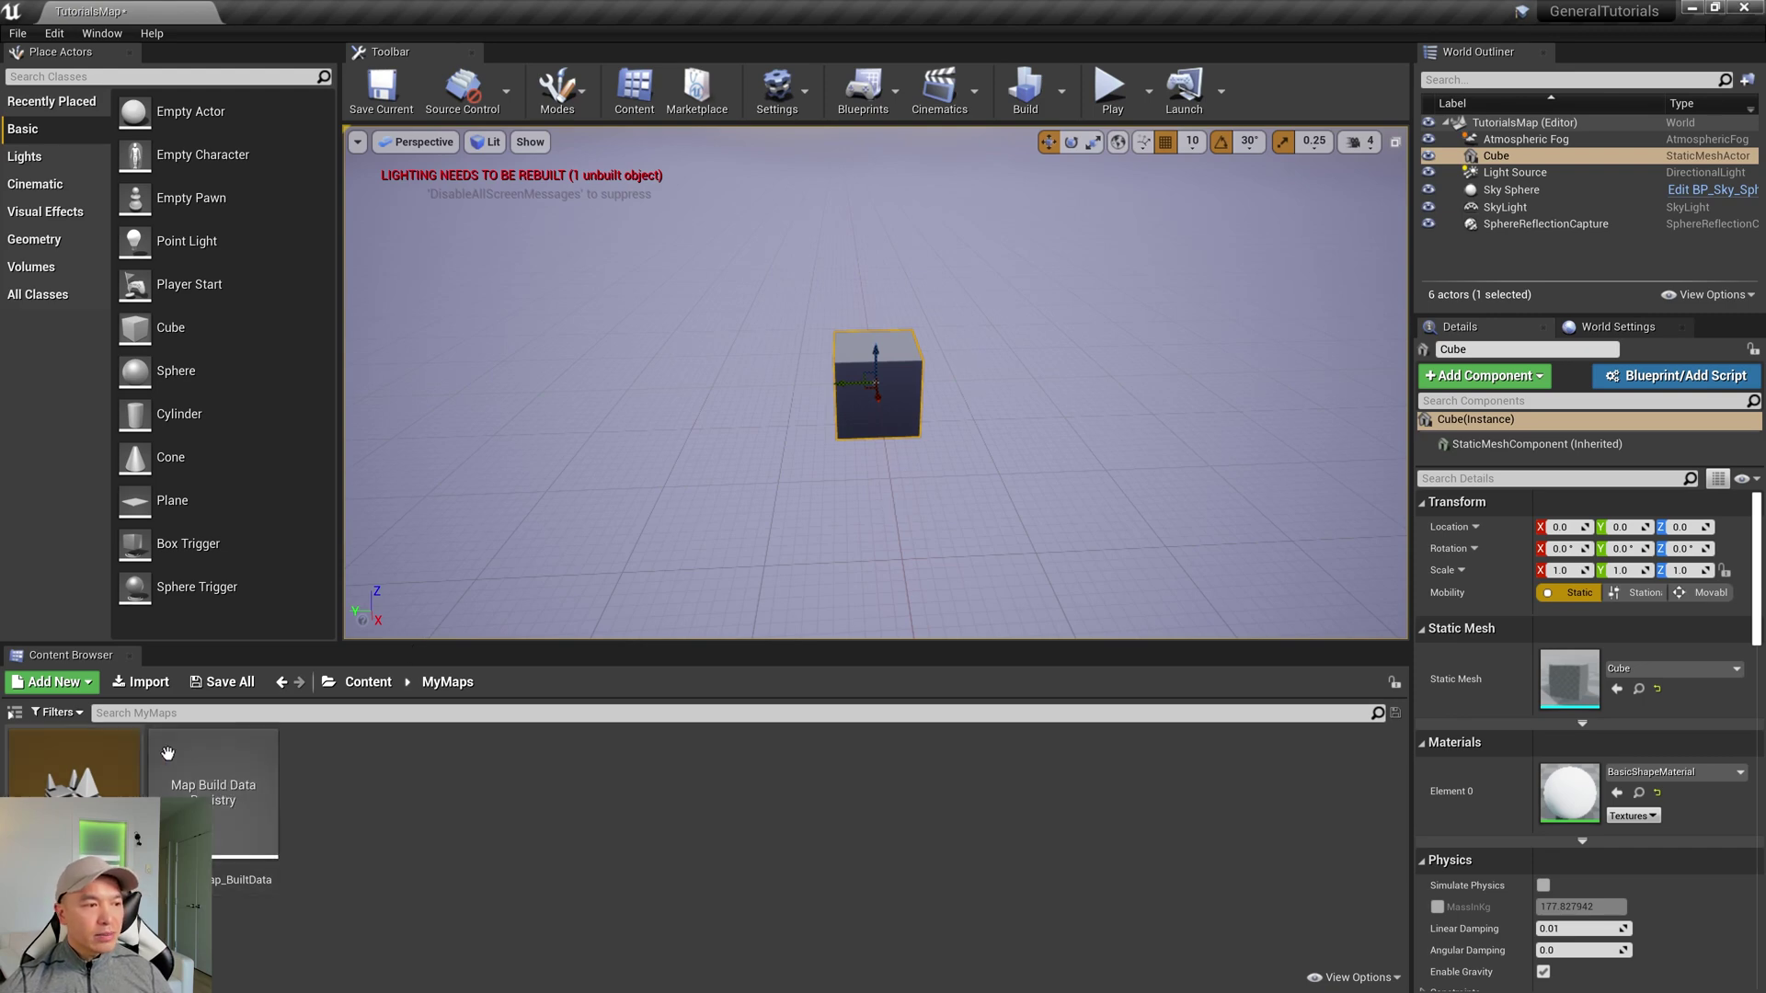
# Import the MayaCube1 FBX into MyMaps with the default import options.
pyautogui.click(140, 682)
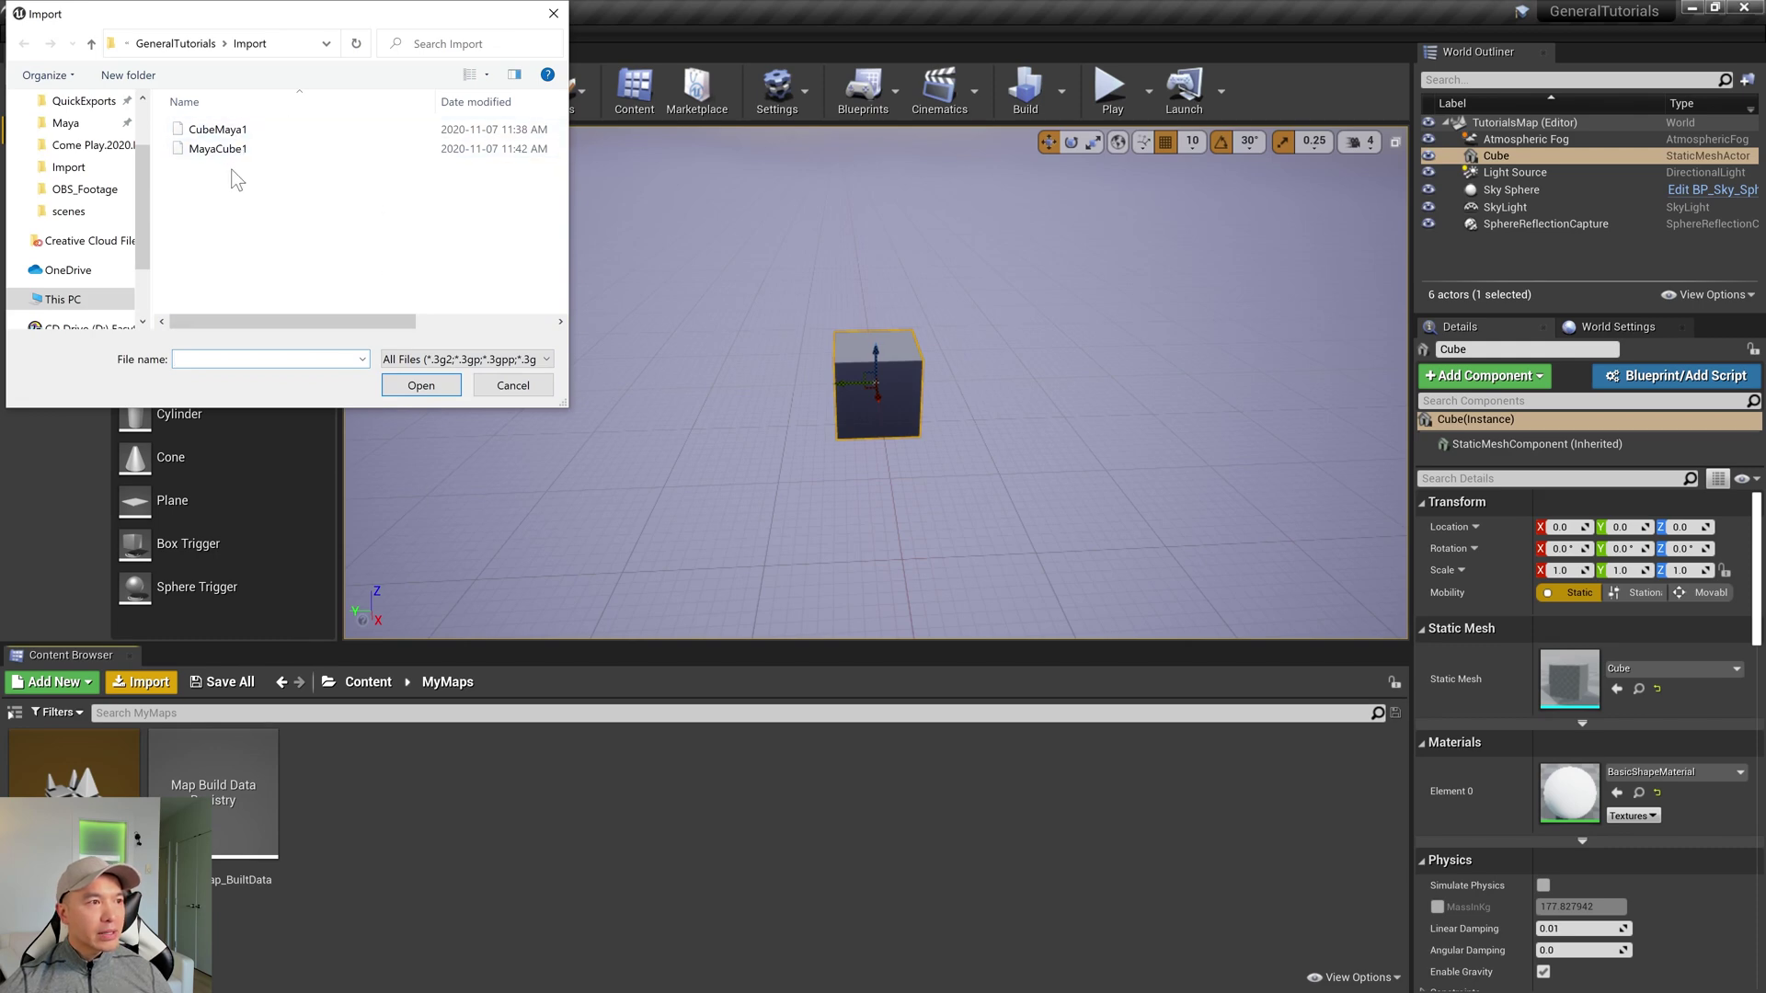
pyautogui.click(237, 159)
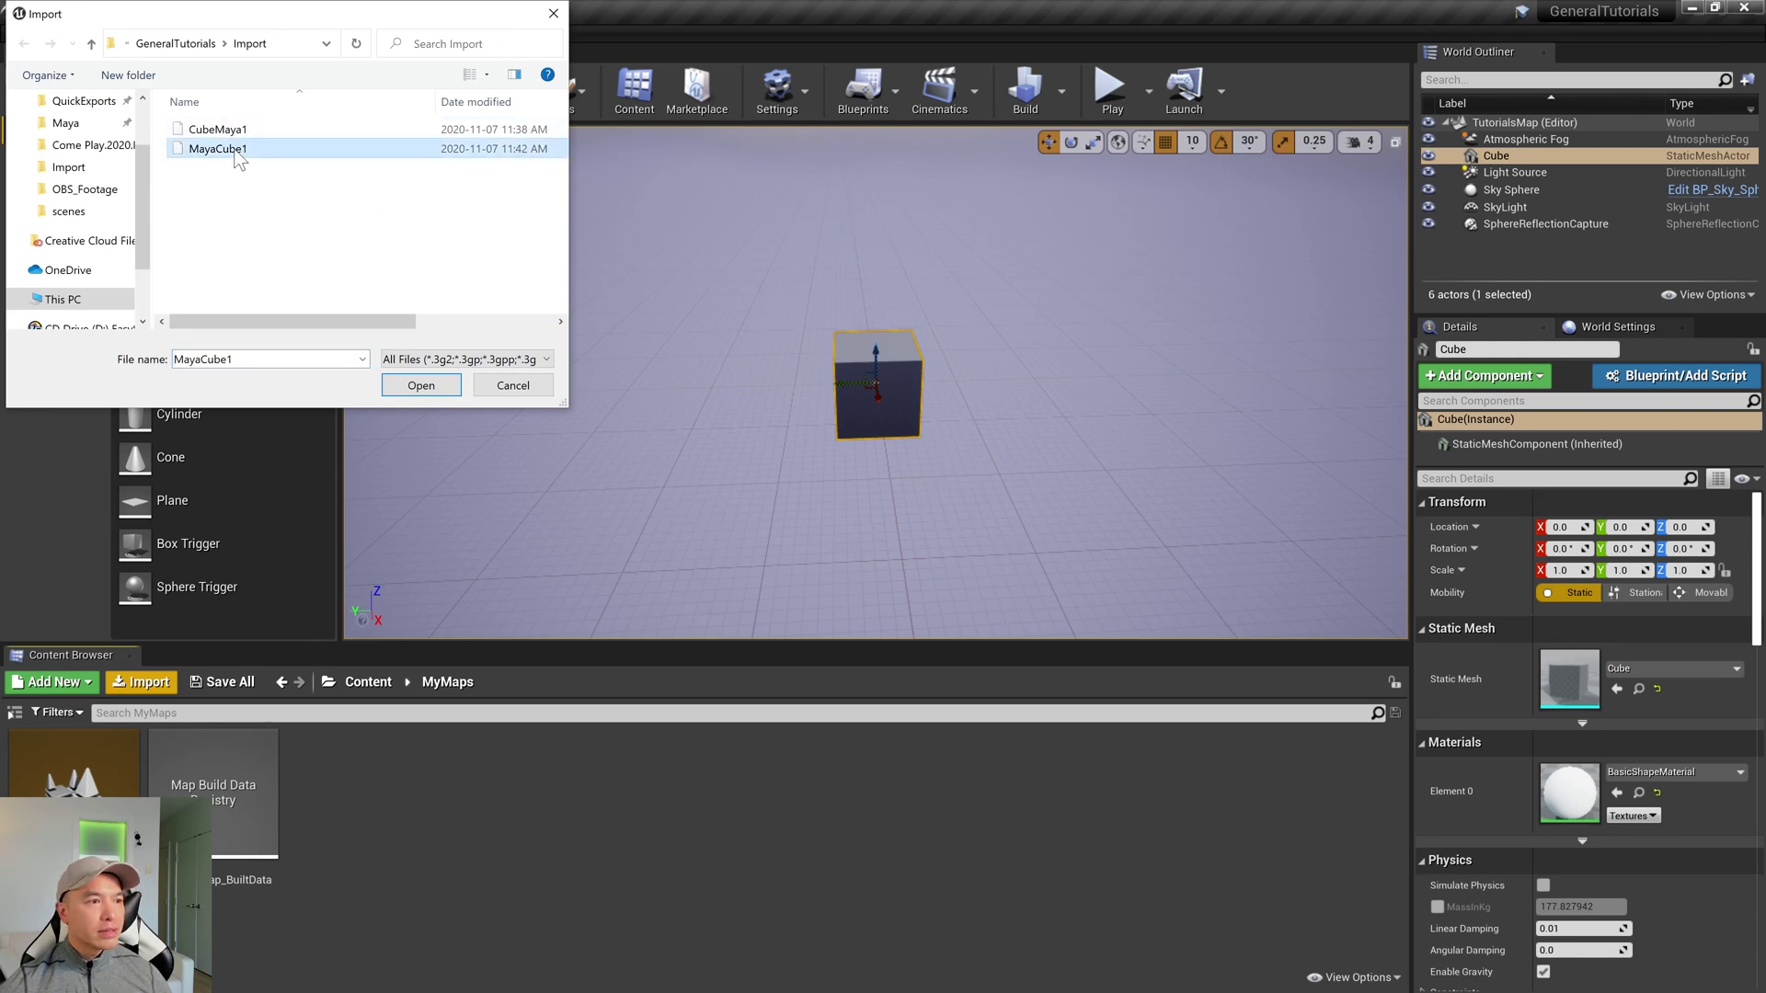
pyautogui.click(424, 387)
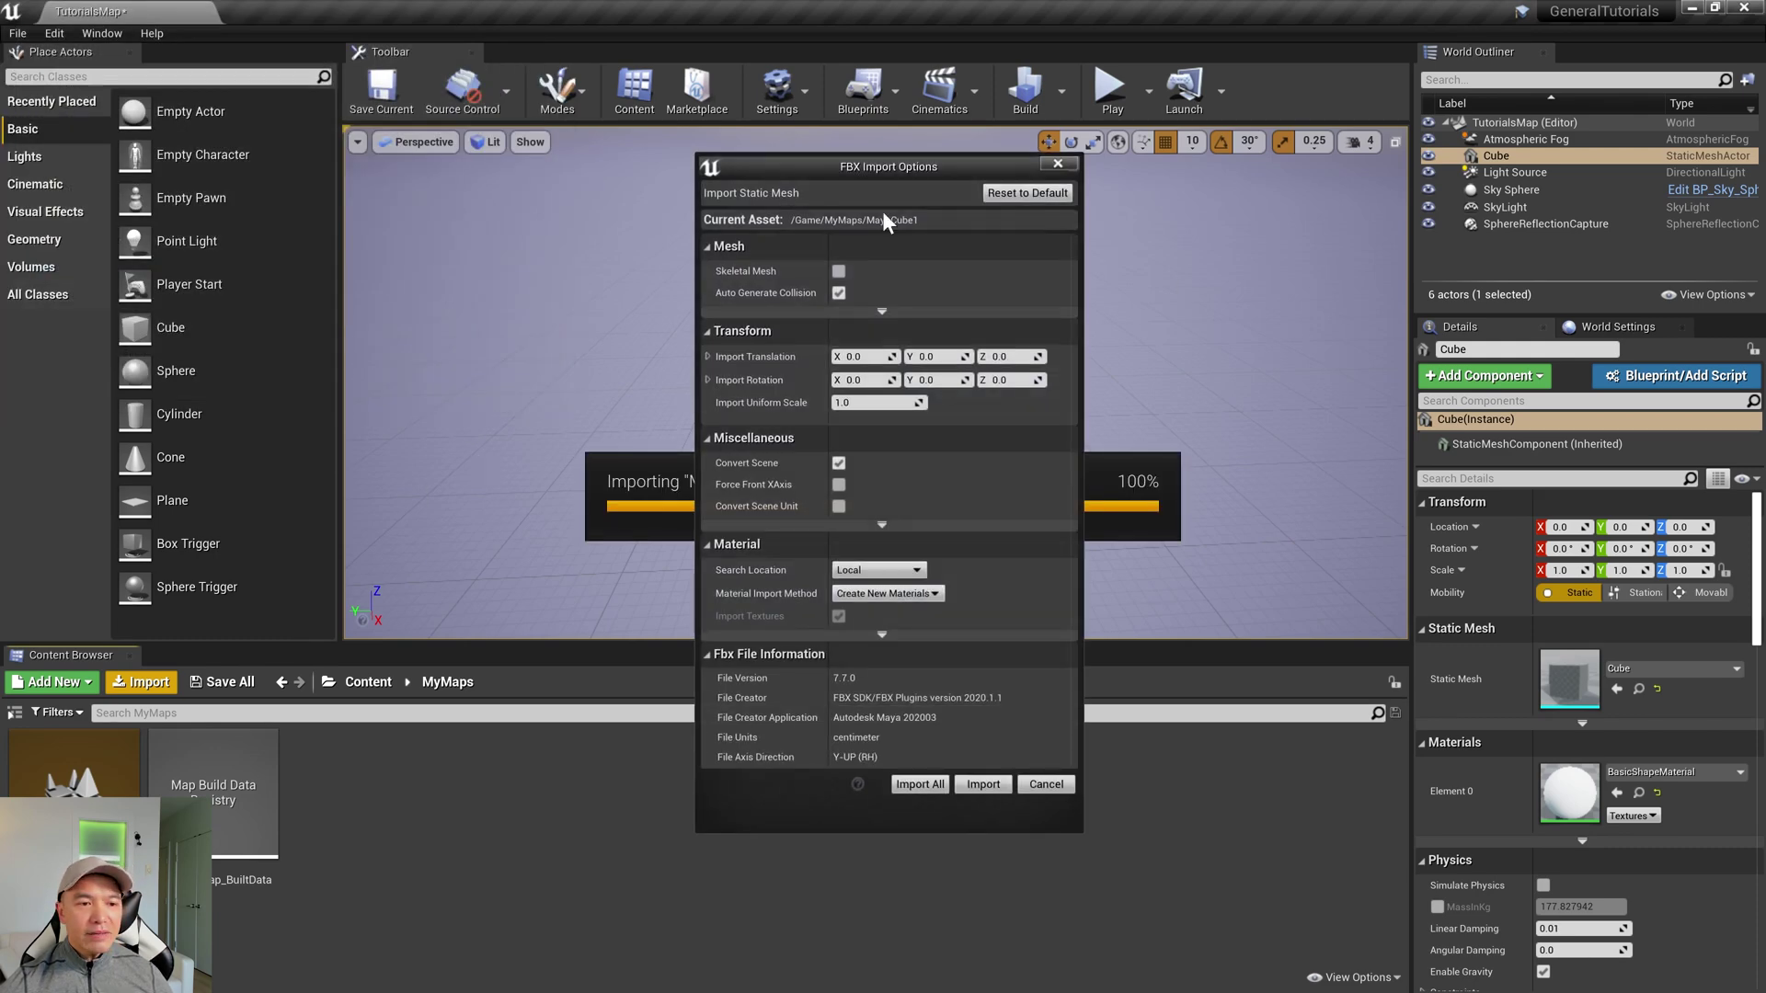
pyautogui.click(936, 789)
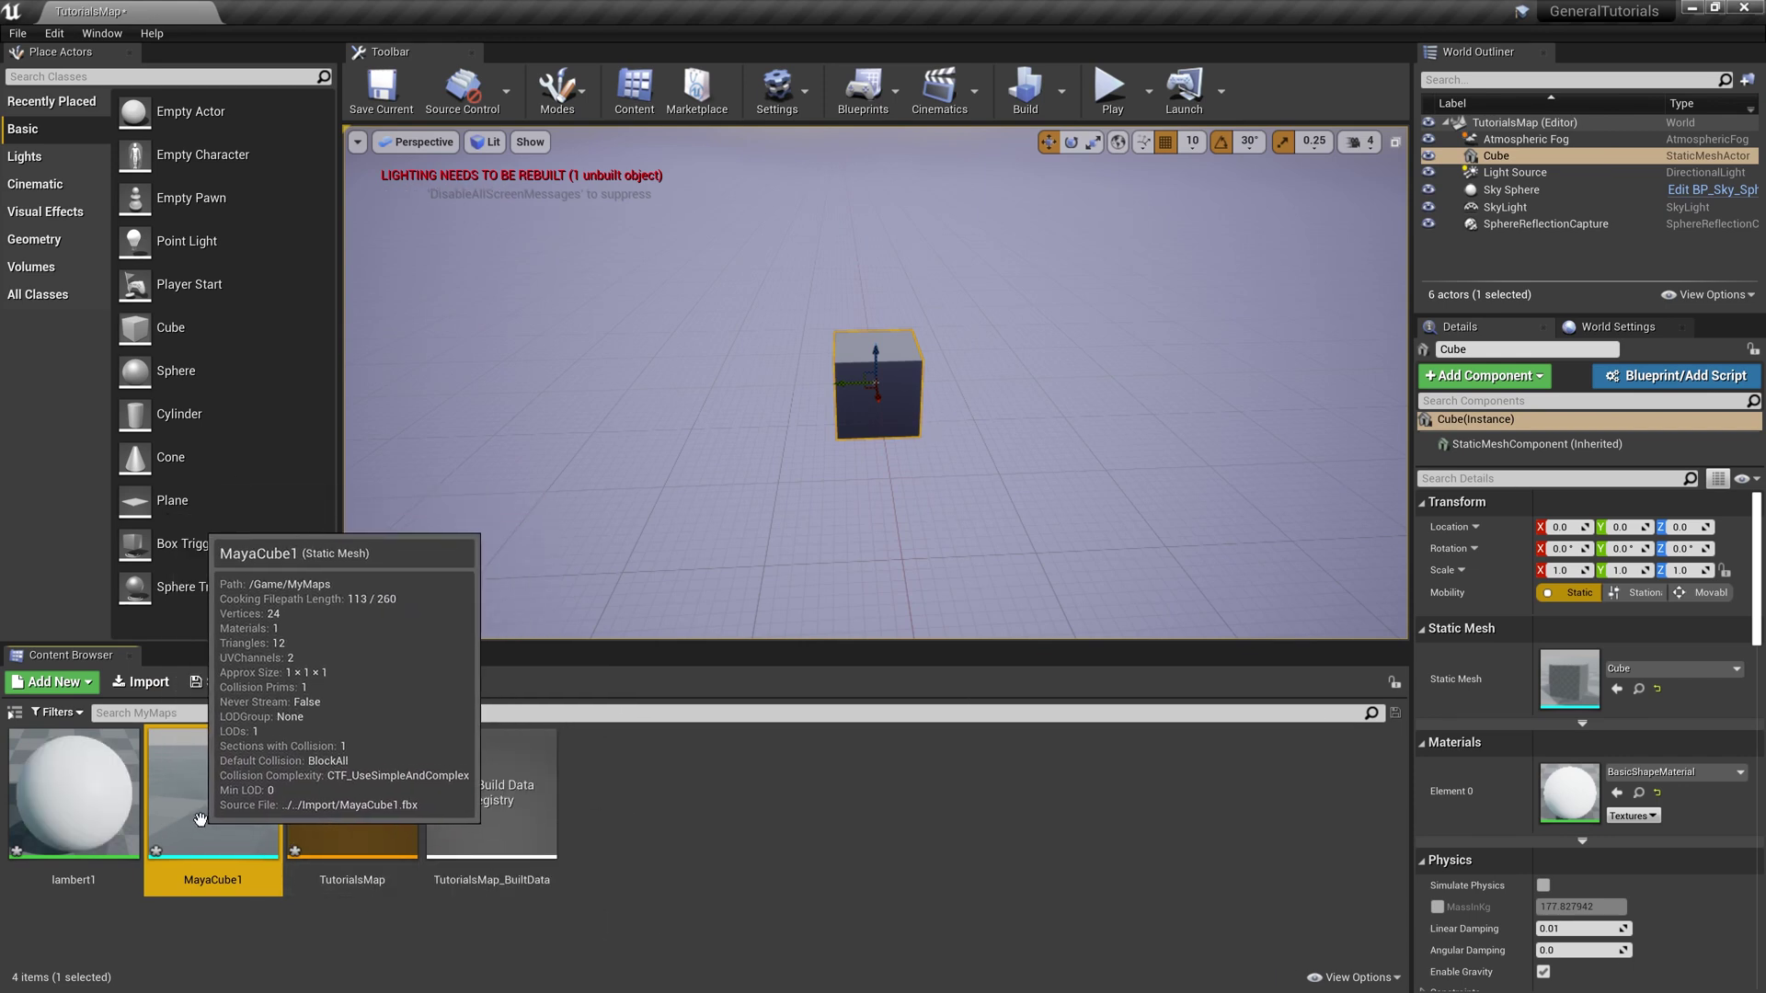
# Place MayaCube1 in the level at 0, 180, 0 and orbit to compare it with the large cube.
pyautogui.moveTo(197, 809); pyautogui.dragTo(649, 464)
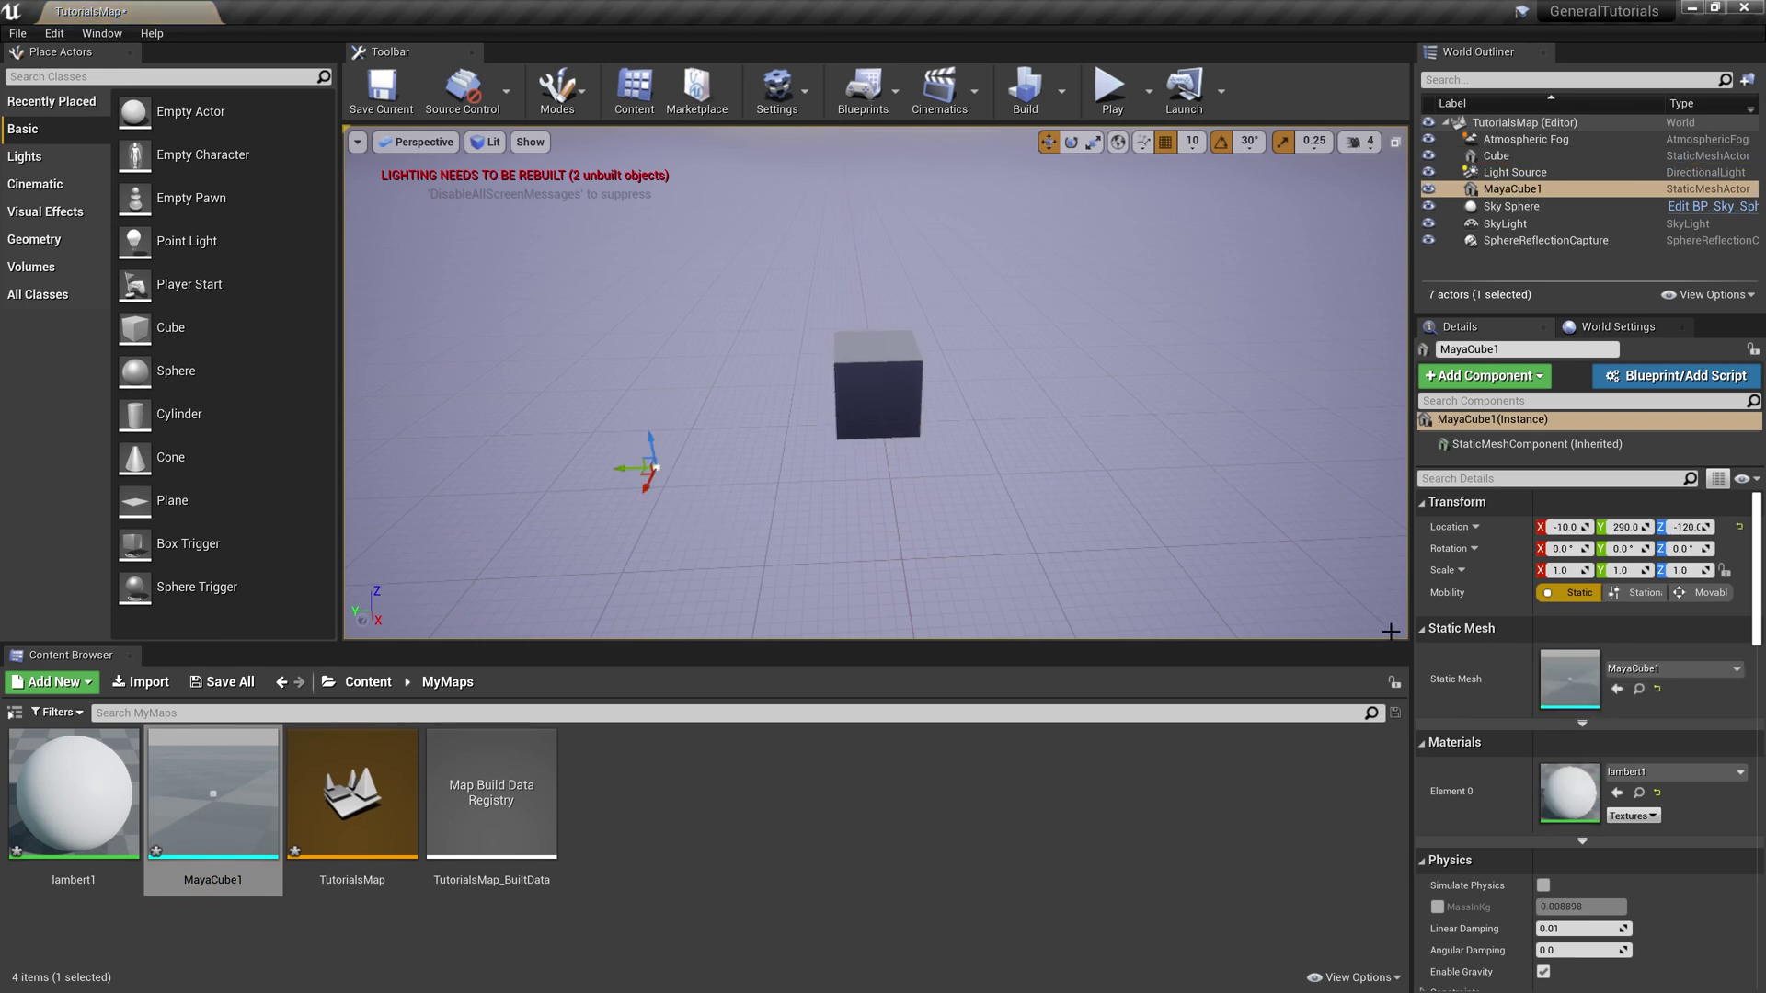
pyautogui.click(1739, 527)
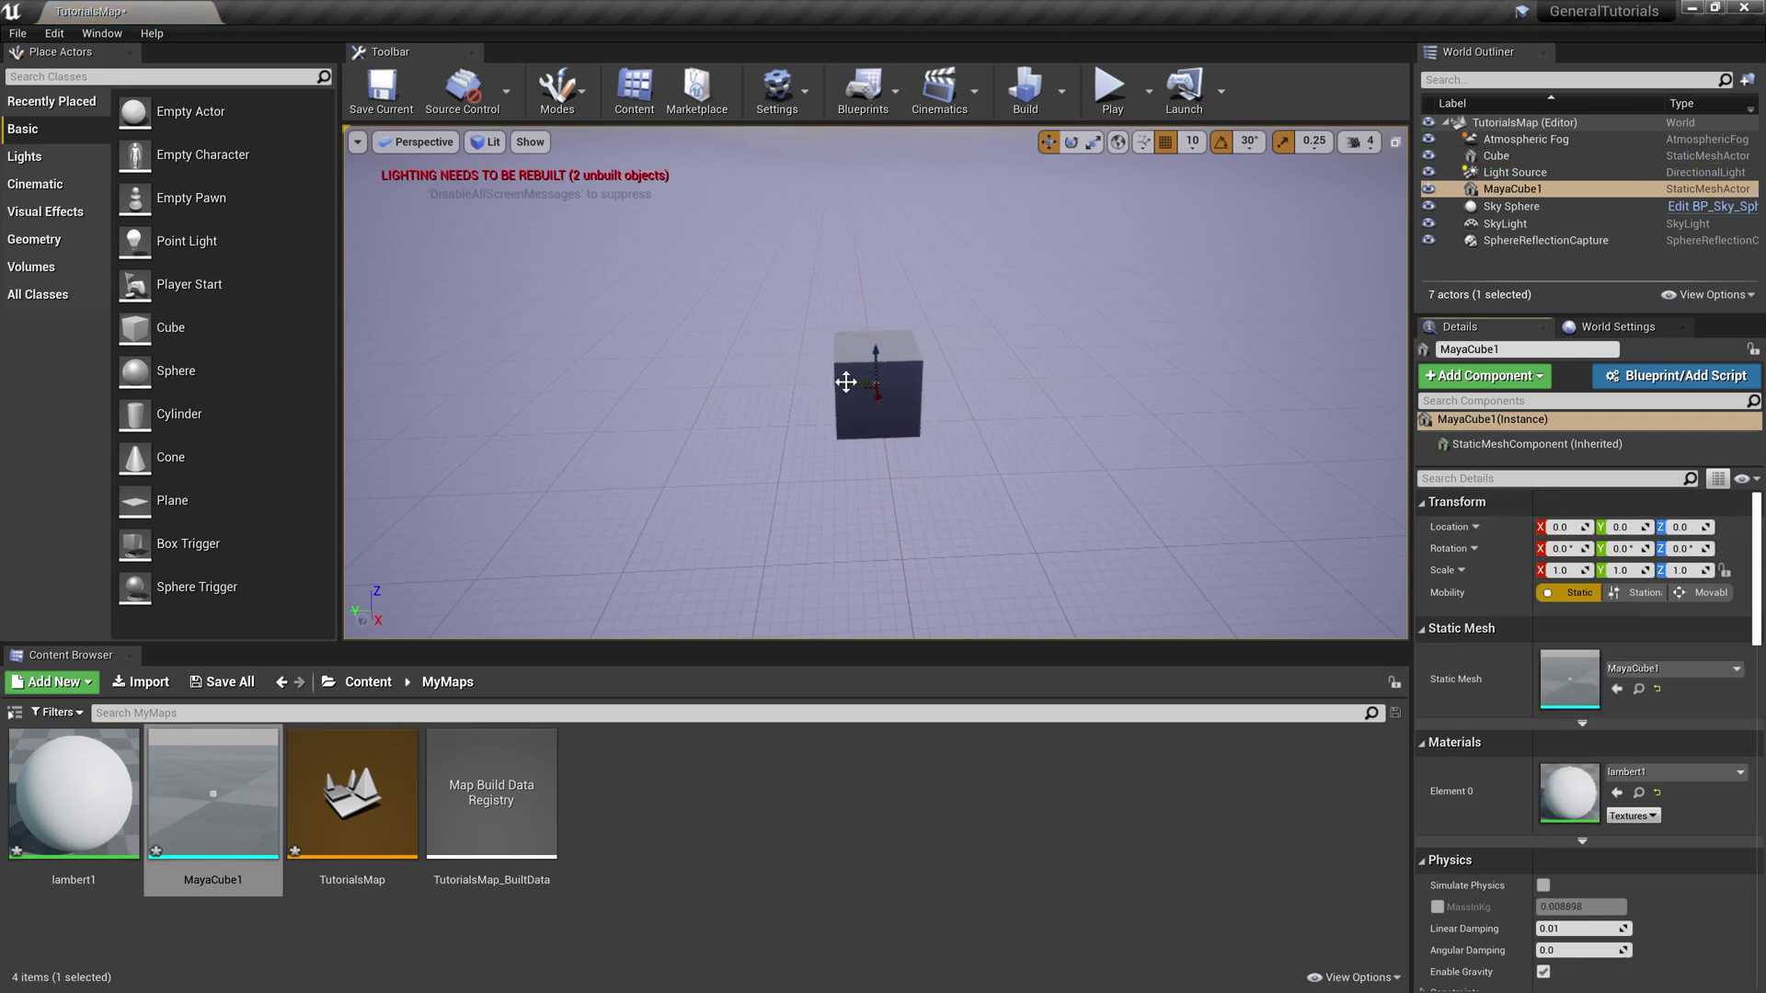
pyautogui.moveTo(848, 383); pyautogui.dragTo(697, 384)
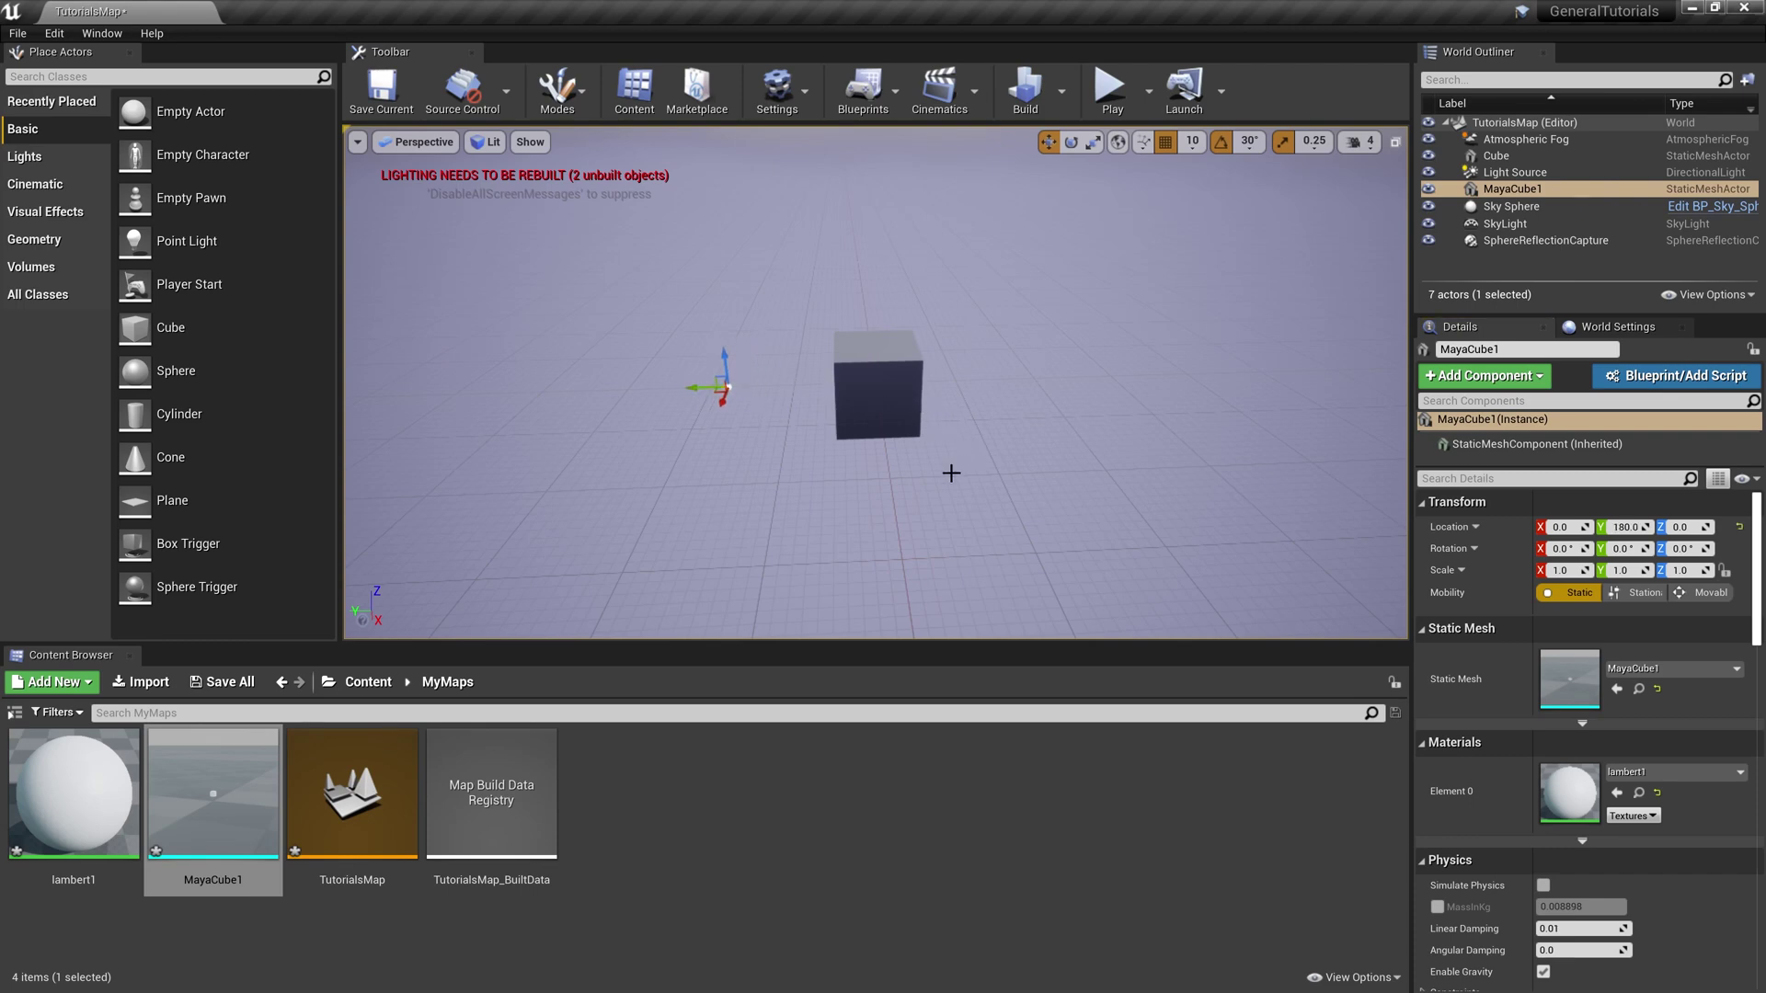
pyautogui.keyDown('alt'); pyautogui.moveTo(934, 477); pyautogui.dragTo(924, 483); pyautogui.keyUp('alt')
pyautogui.press('f')
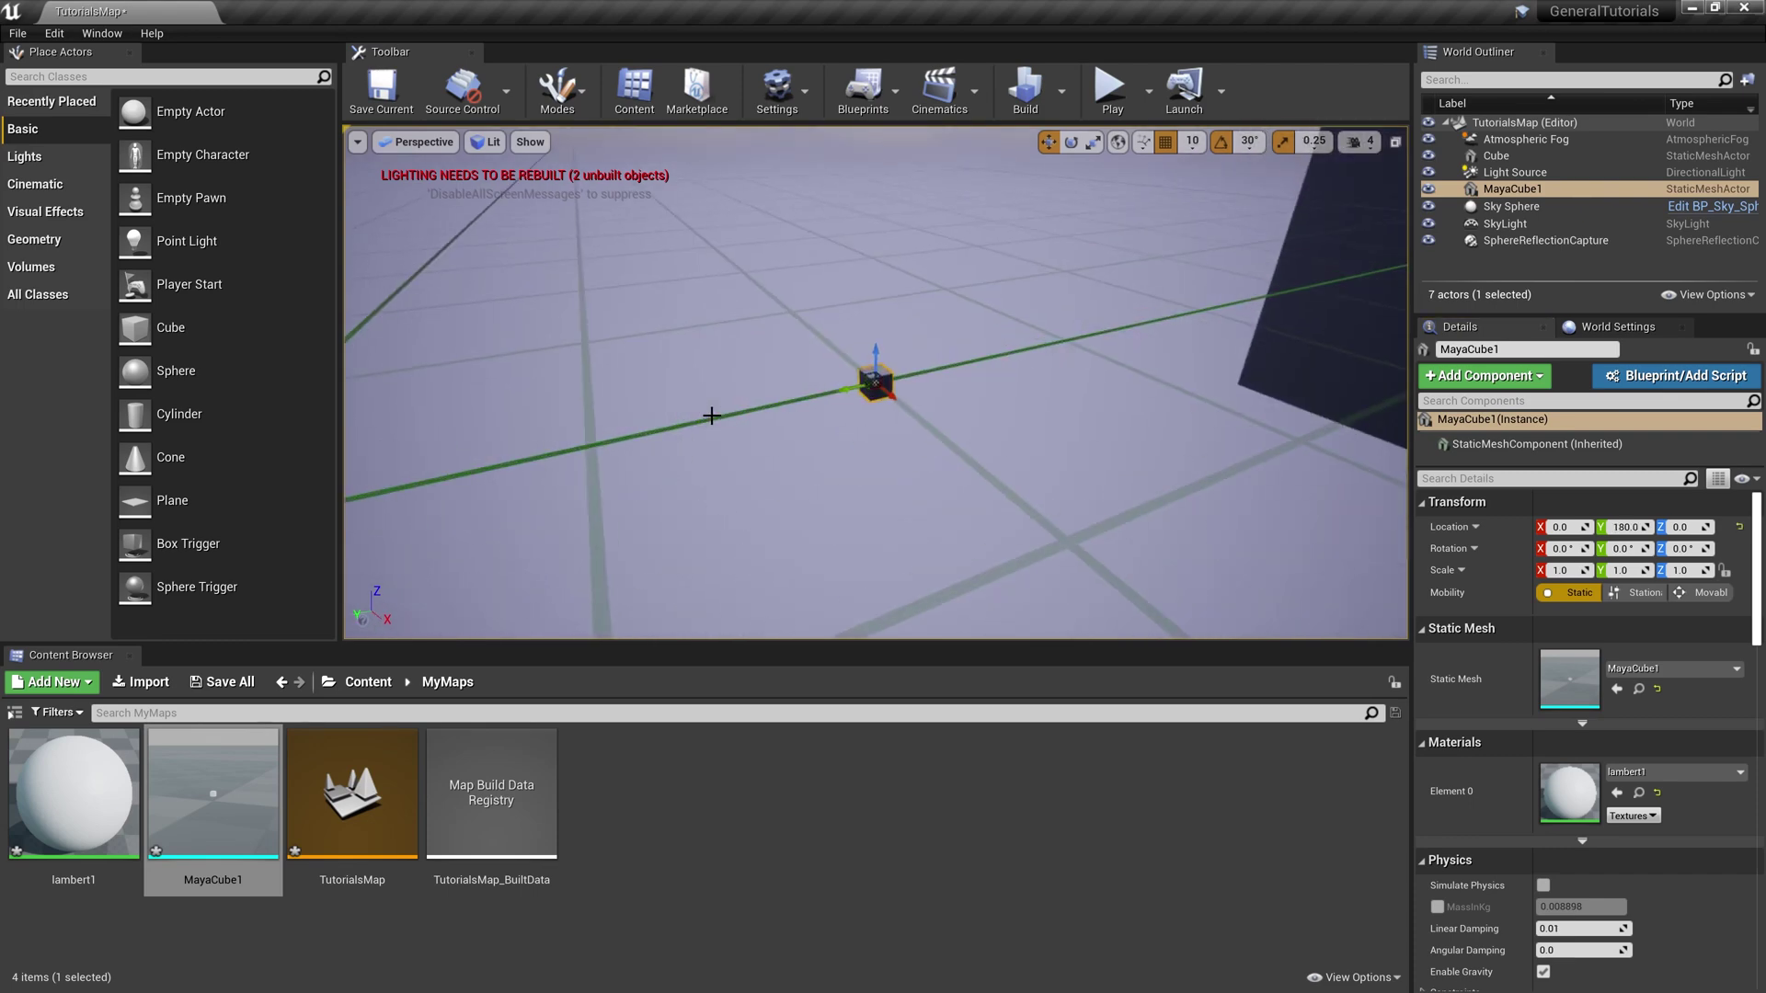
pyautogui.moveTo(840, 414)
pyautogui.keyDown('alt'); pyautogui.mouseDown()
pyautogui.moveTo(860, 364)
pyautogui.moveTo(855, 425)
pyautogui.mouseUp(); pyautogui.keyUp('alt')
pyautogui.keyDown('alt'); pyautogui.moveTo(1112, 395); pyautogui.dragTo(1158, 419); pyautogui.keyUp('alt')
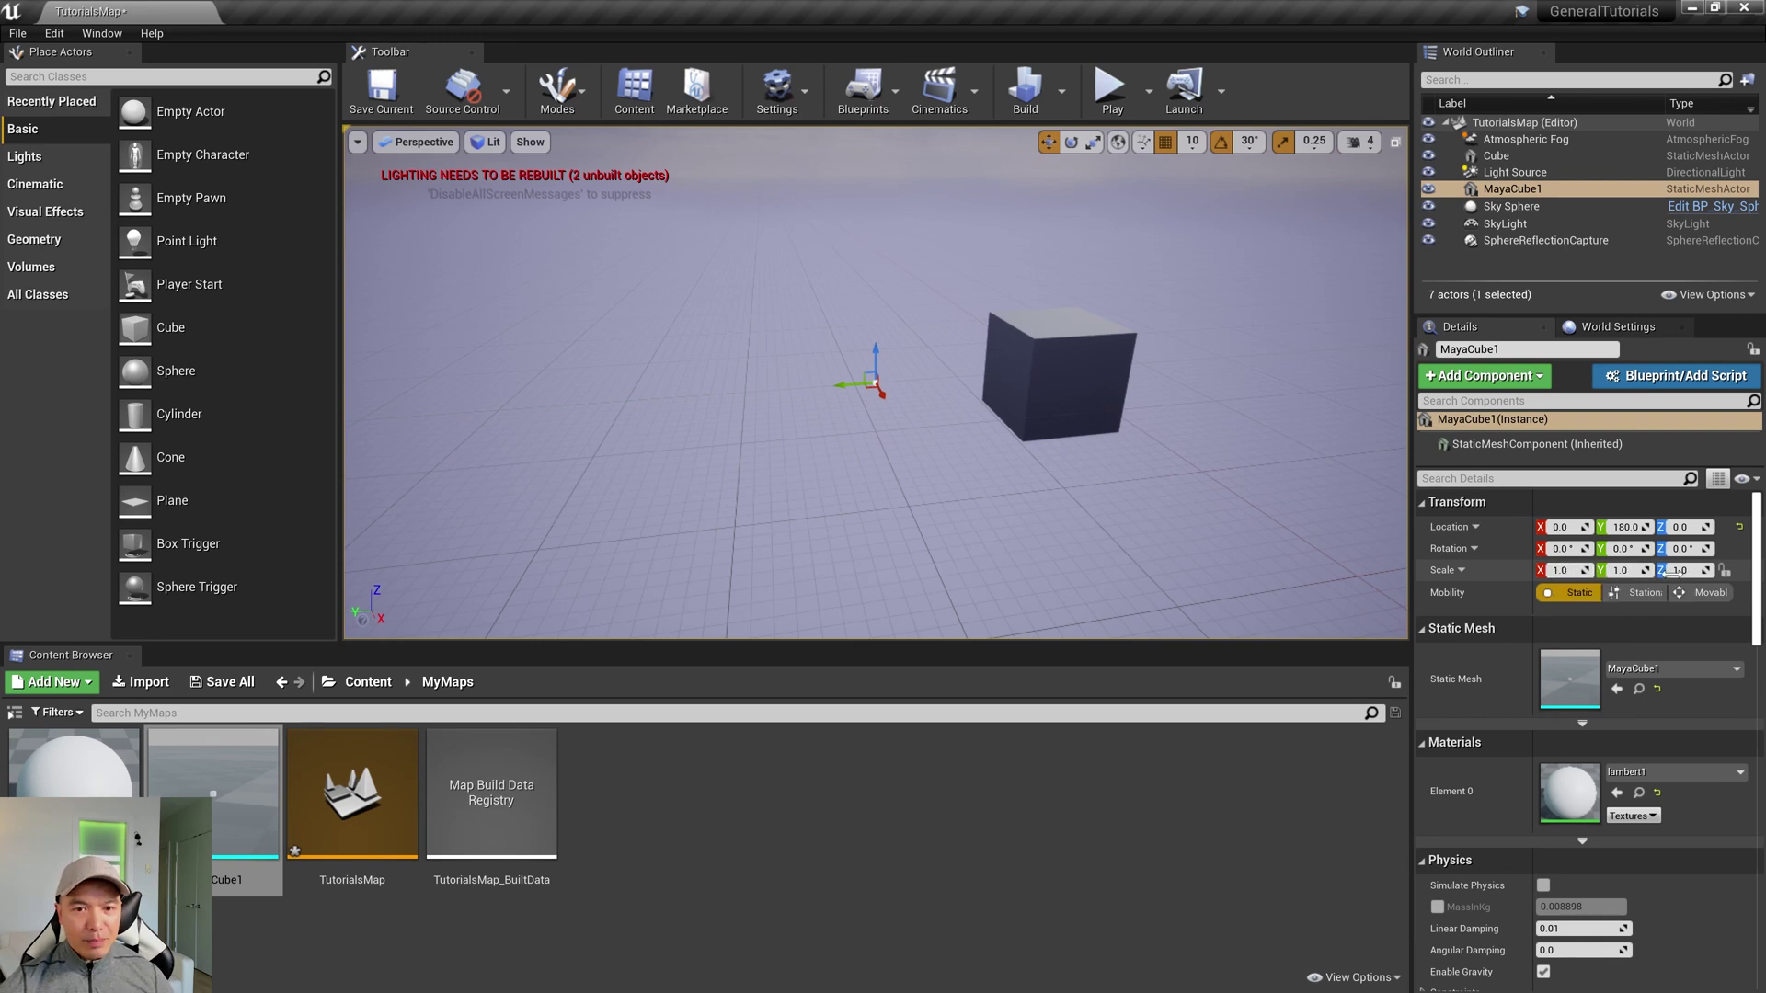
pyautogui.moveTo(874, 465)
pyautogui.keyDown('alt'); pyautogui.mouseDown()
pyautogui.moveTo(851, 465)
pyautogui.moveTo(883, 465)
pyautogui.mouseUp(); pyautogui.keyUp('alt')
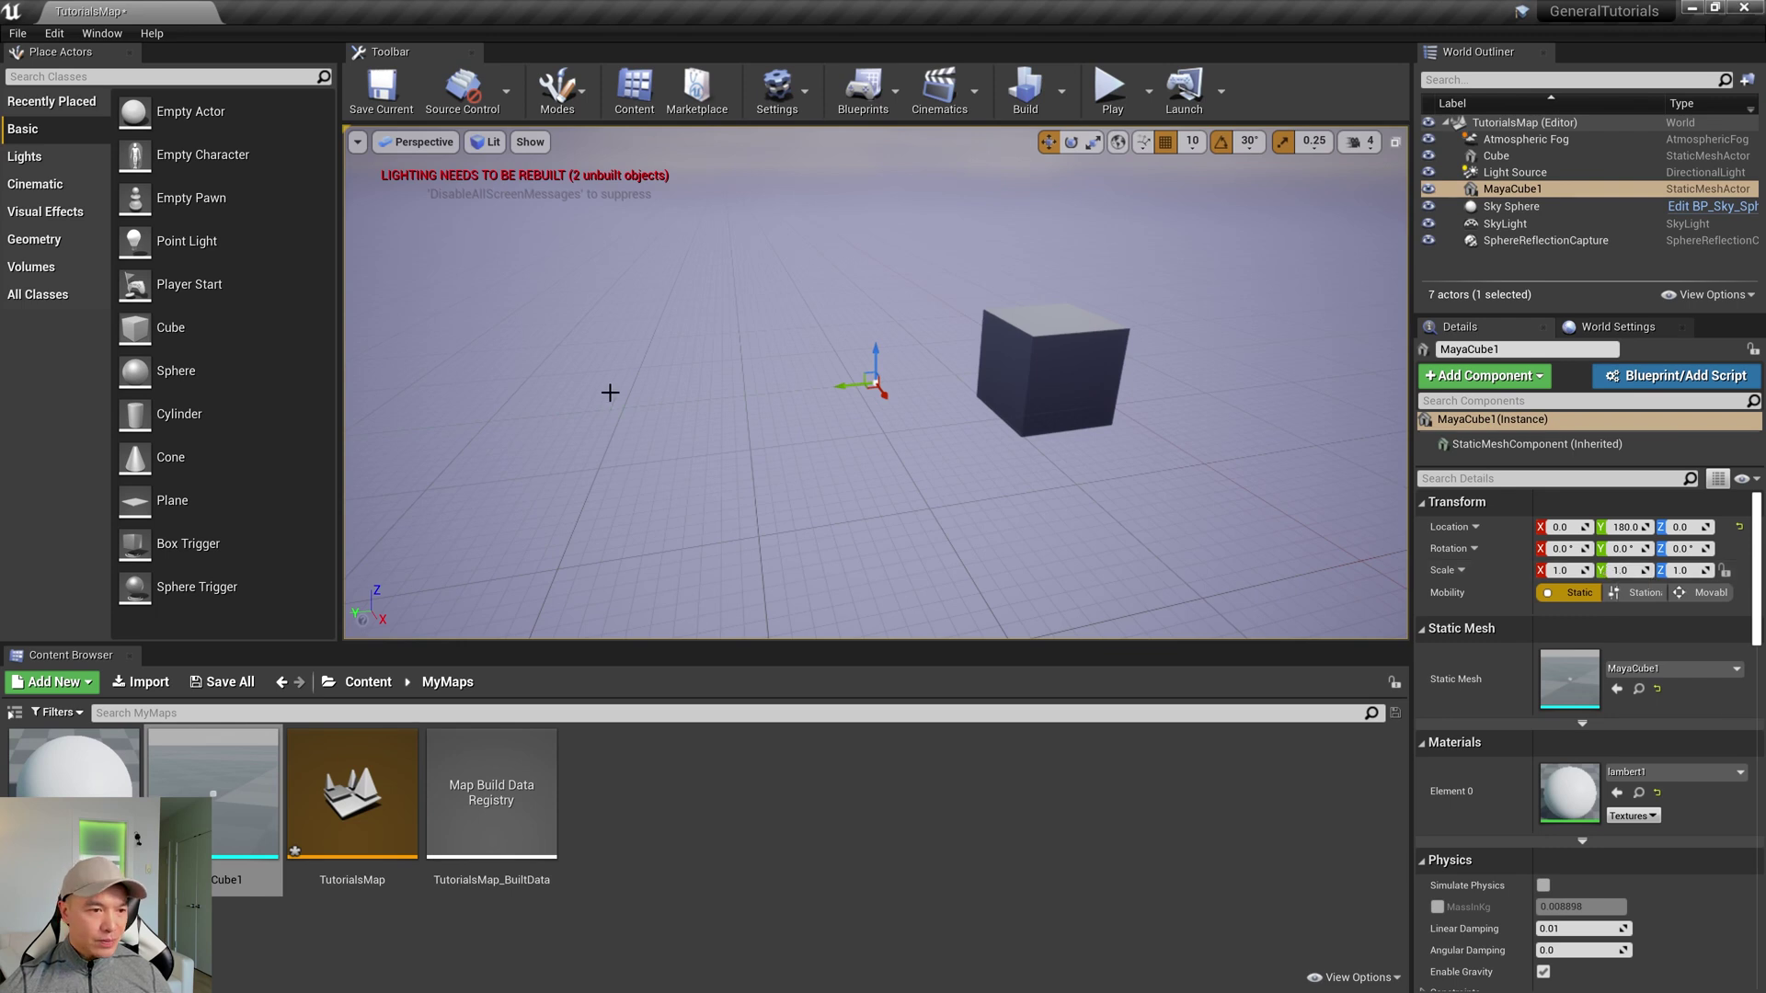
pyautogui.scroll(2, 874, 382)
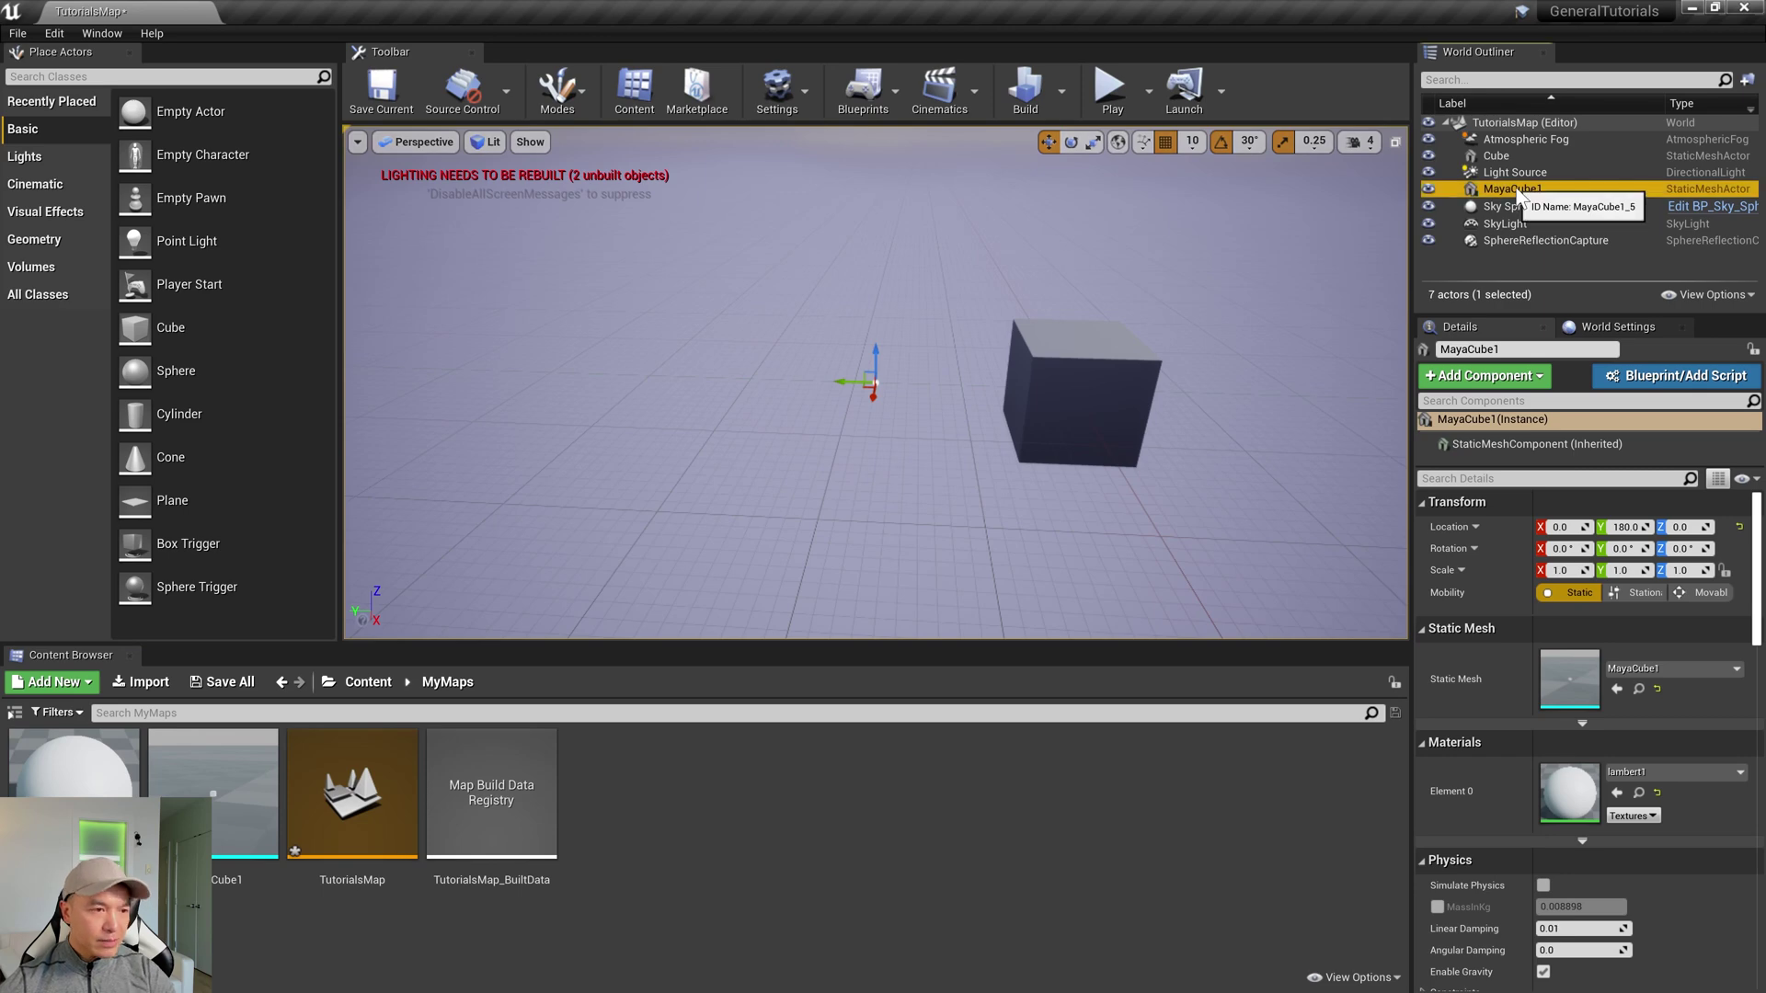
# Delete MayaCube1 from the level and force-delete its asset from MyMaps.
pyautogui.press('Delete')
pyautogui.click(232, 785)
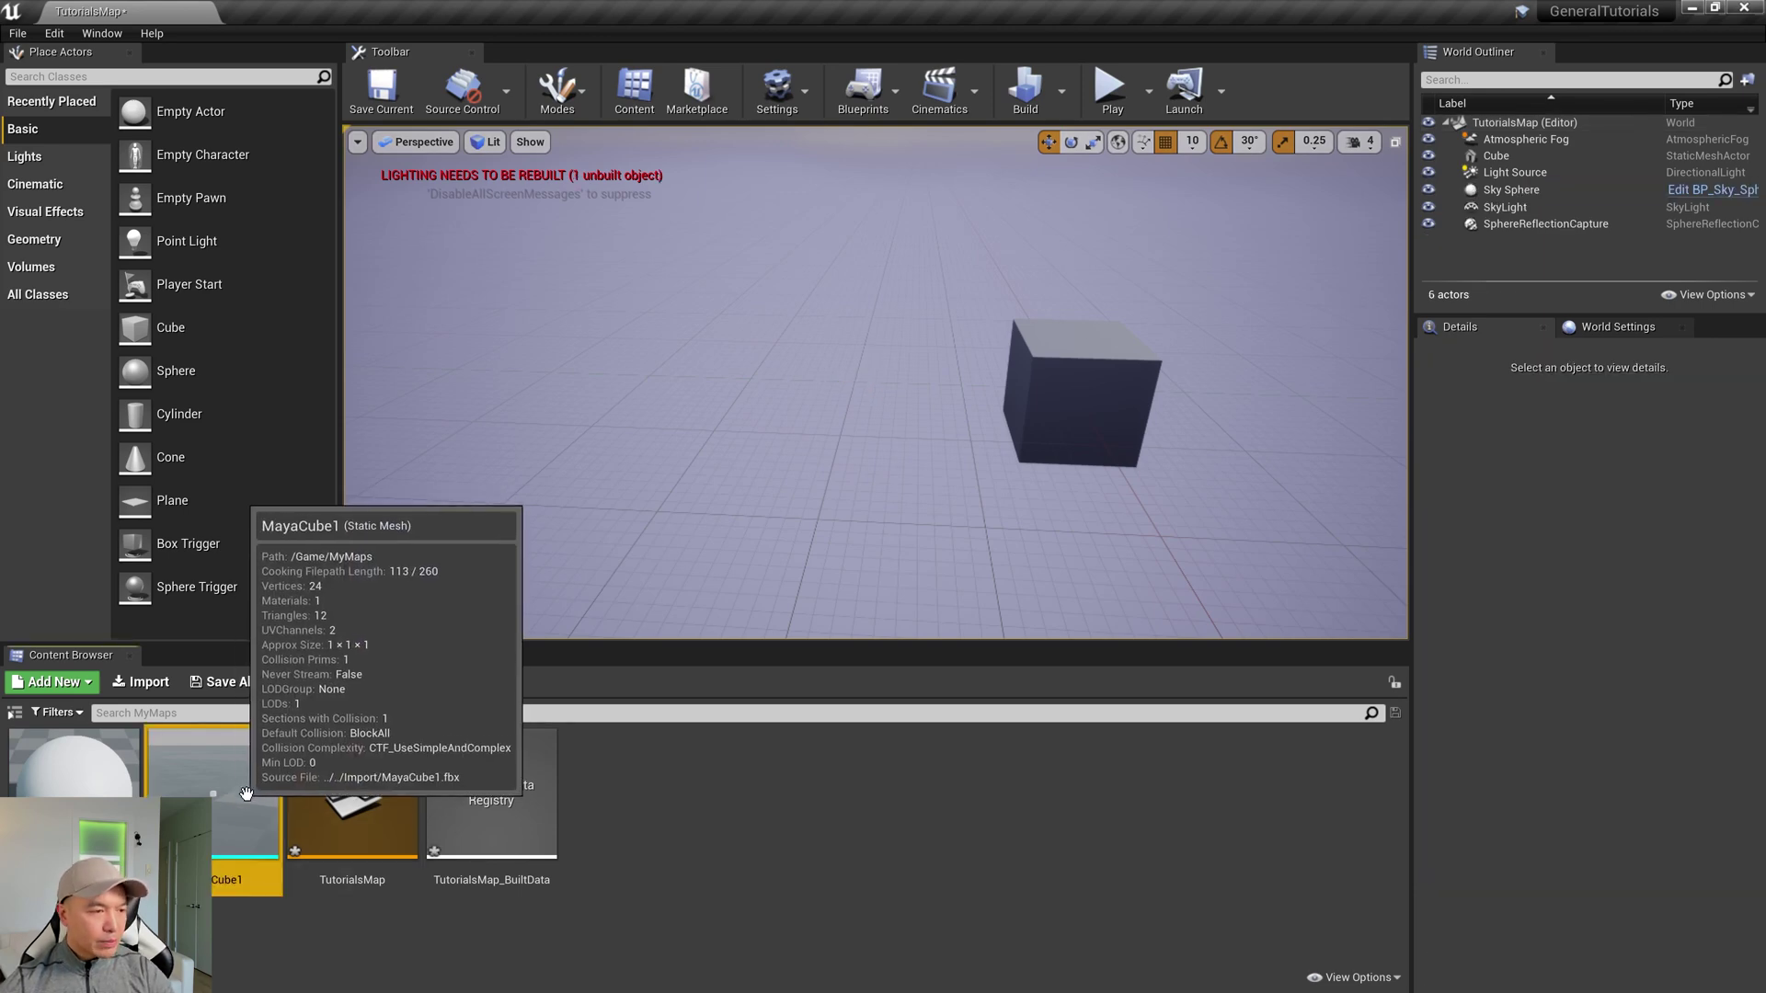
pyautogui.press('Delete')
pyautogui.click(727, 798)
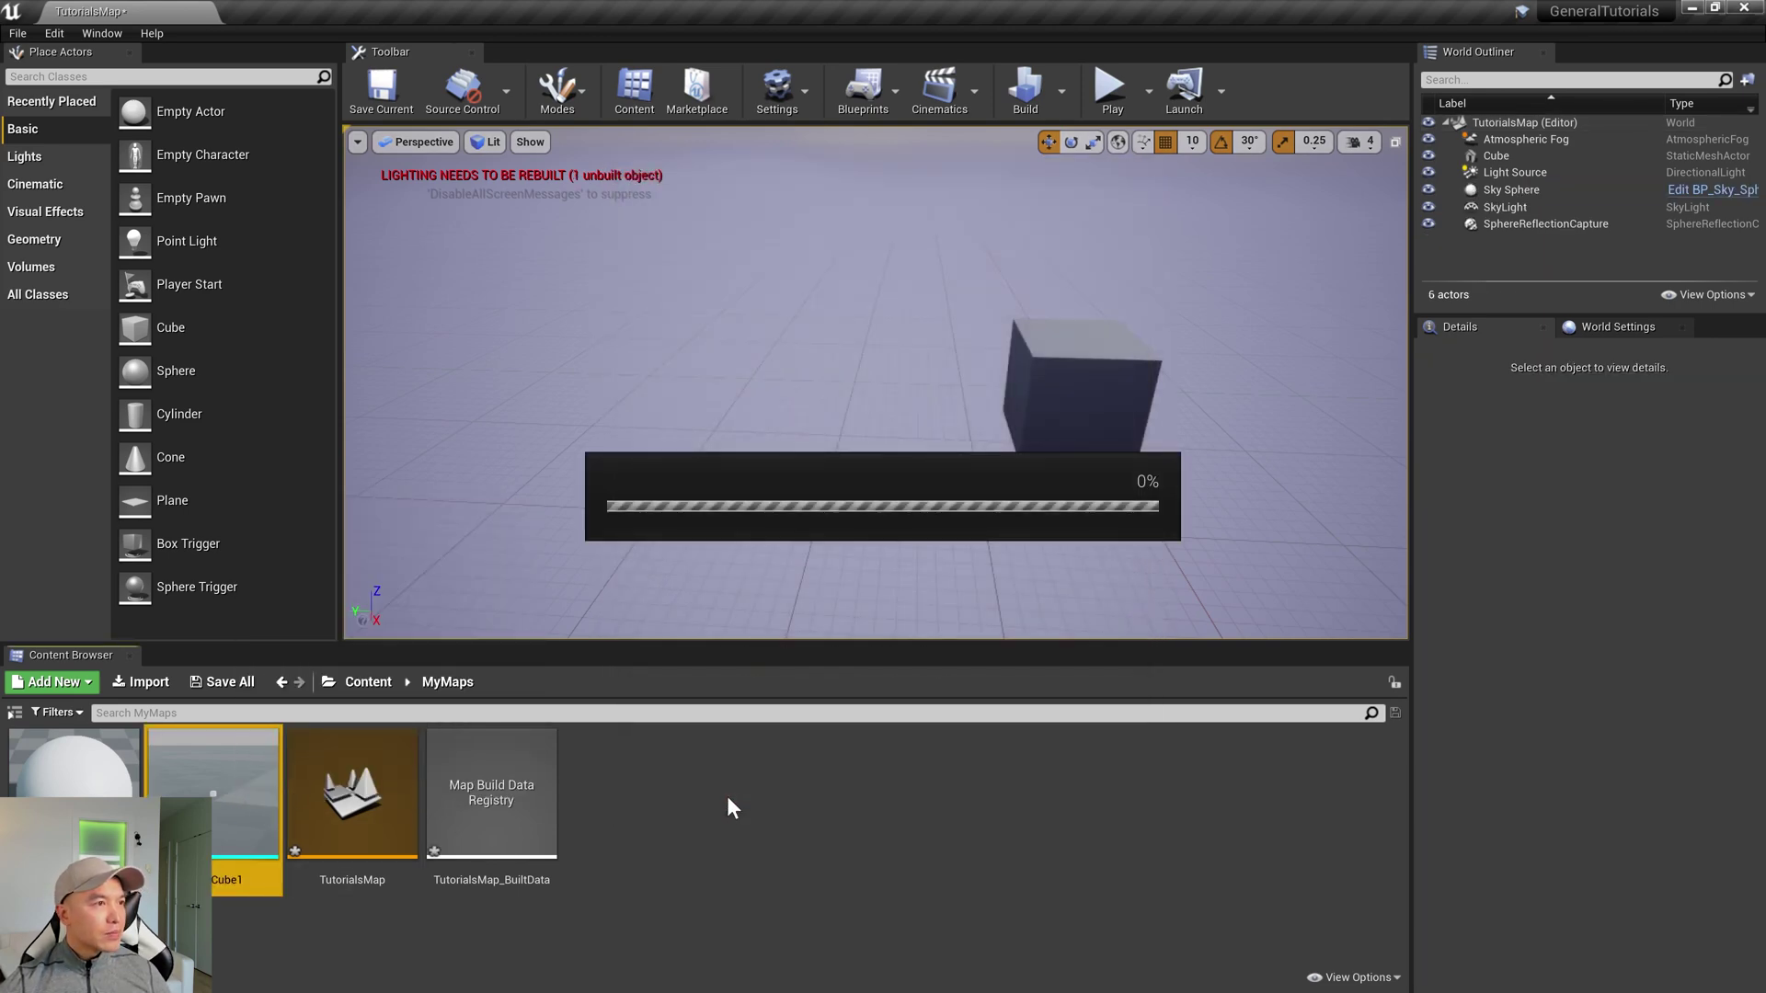
# Reimport the MayaCube1 FBX with Import Uniform Scale set to 100.
pyautogui.click(136, 680)
pyautogui.click(221, 149)
pyautogui.click(420, 385)
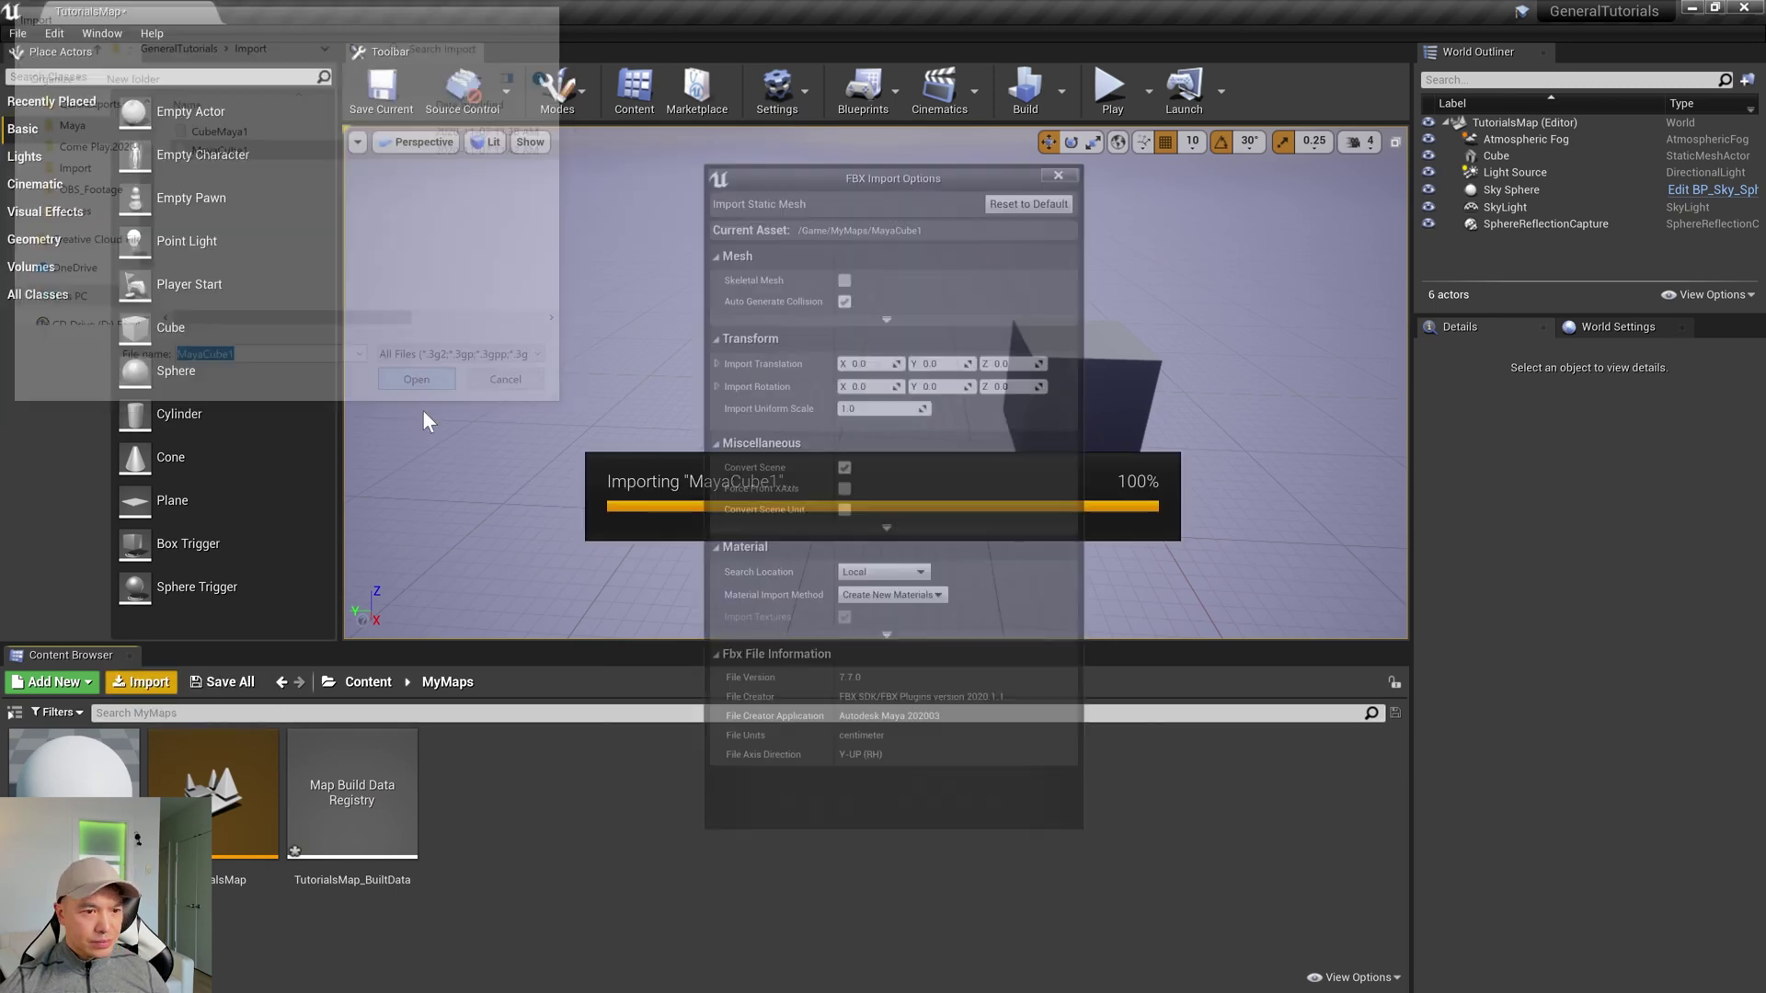
pyautogui.click(869, 404)
pyautogui.write('100')
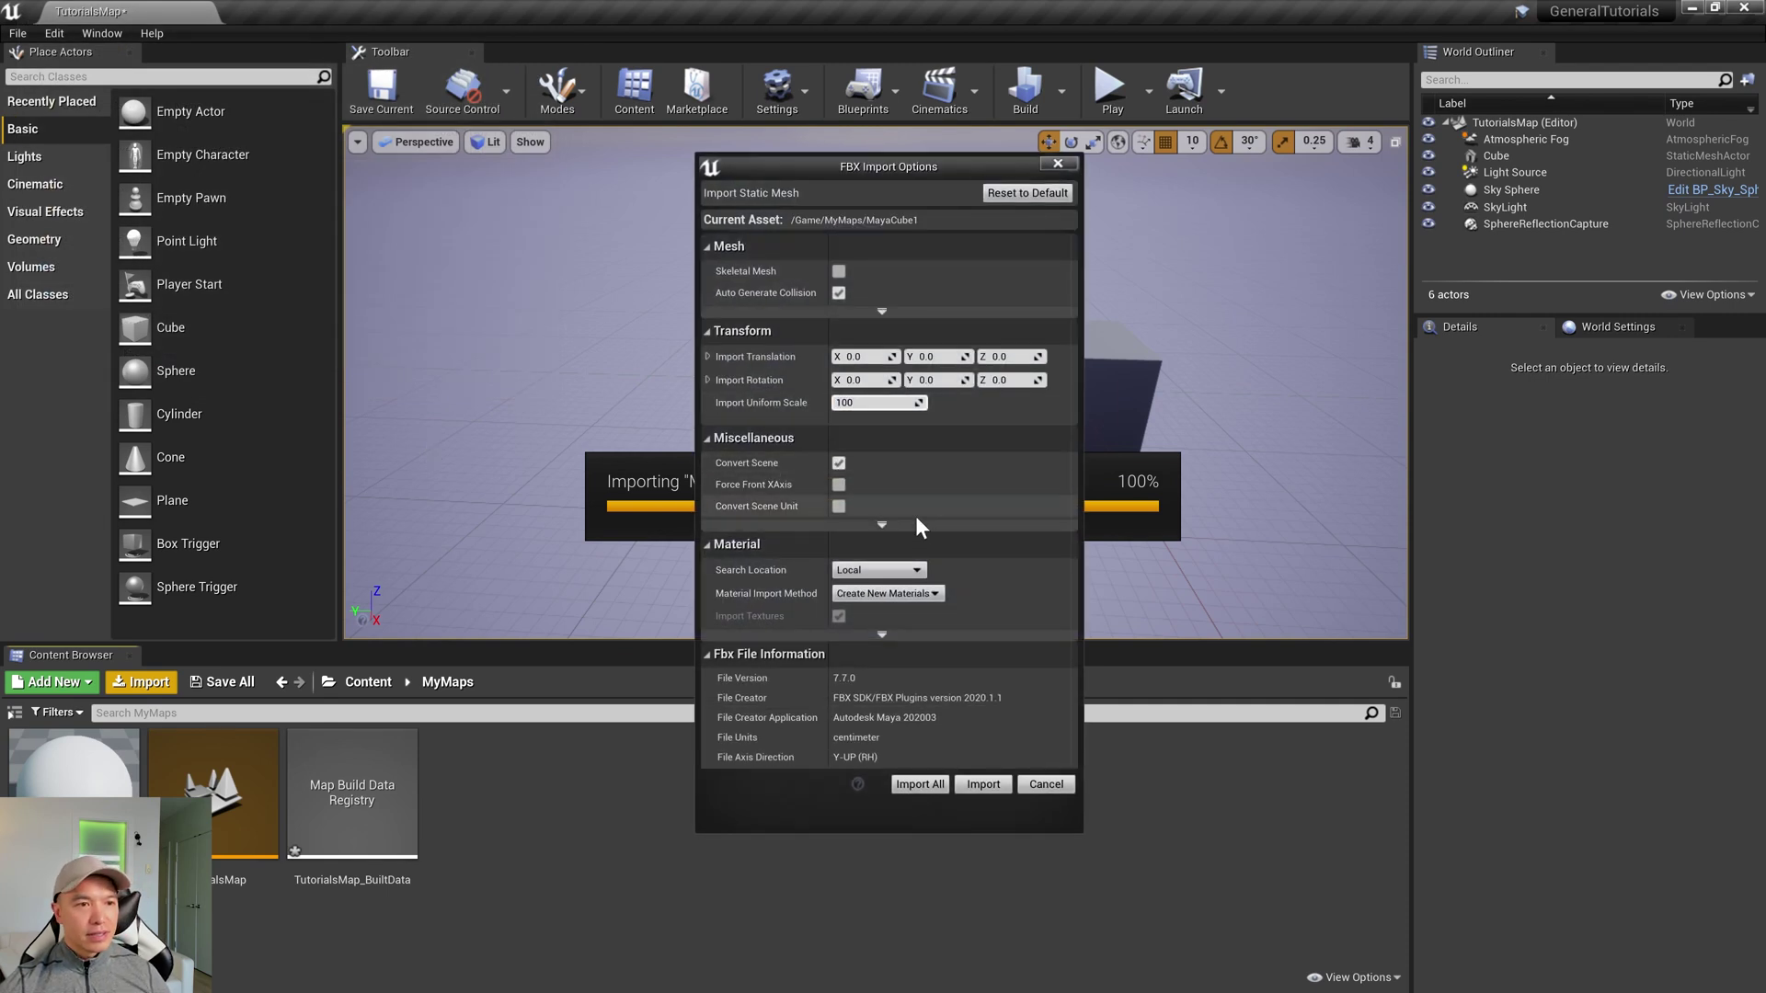
pyautogui.click(920, 786)
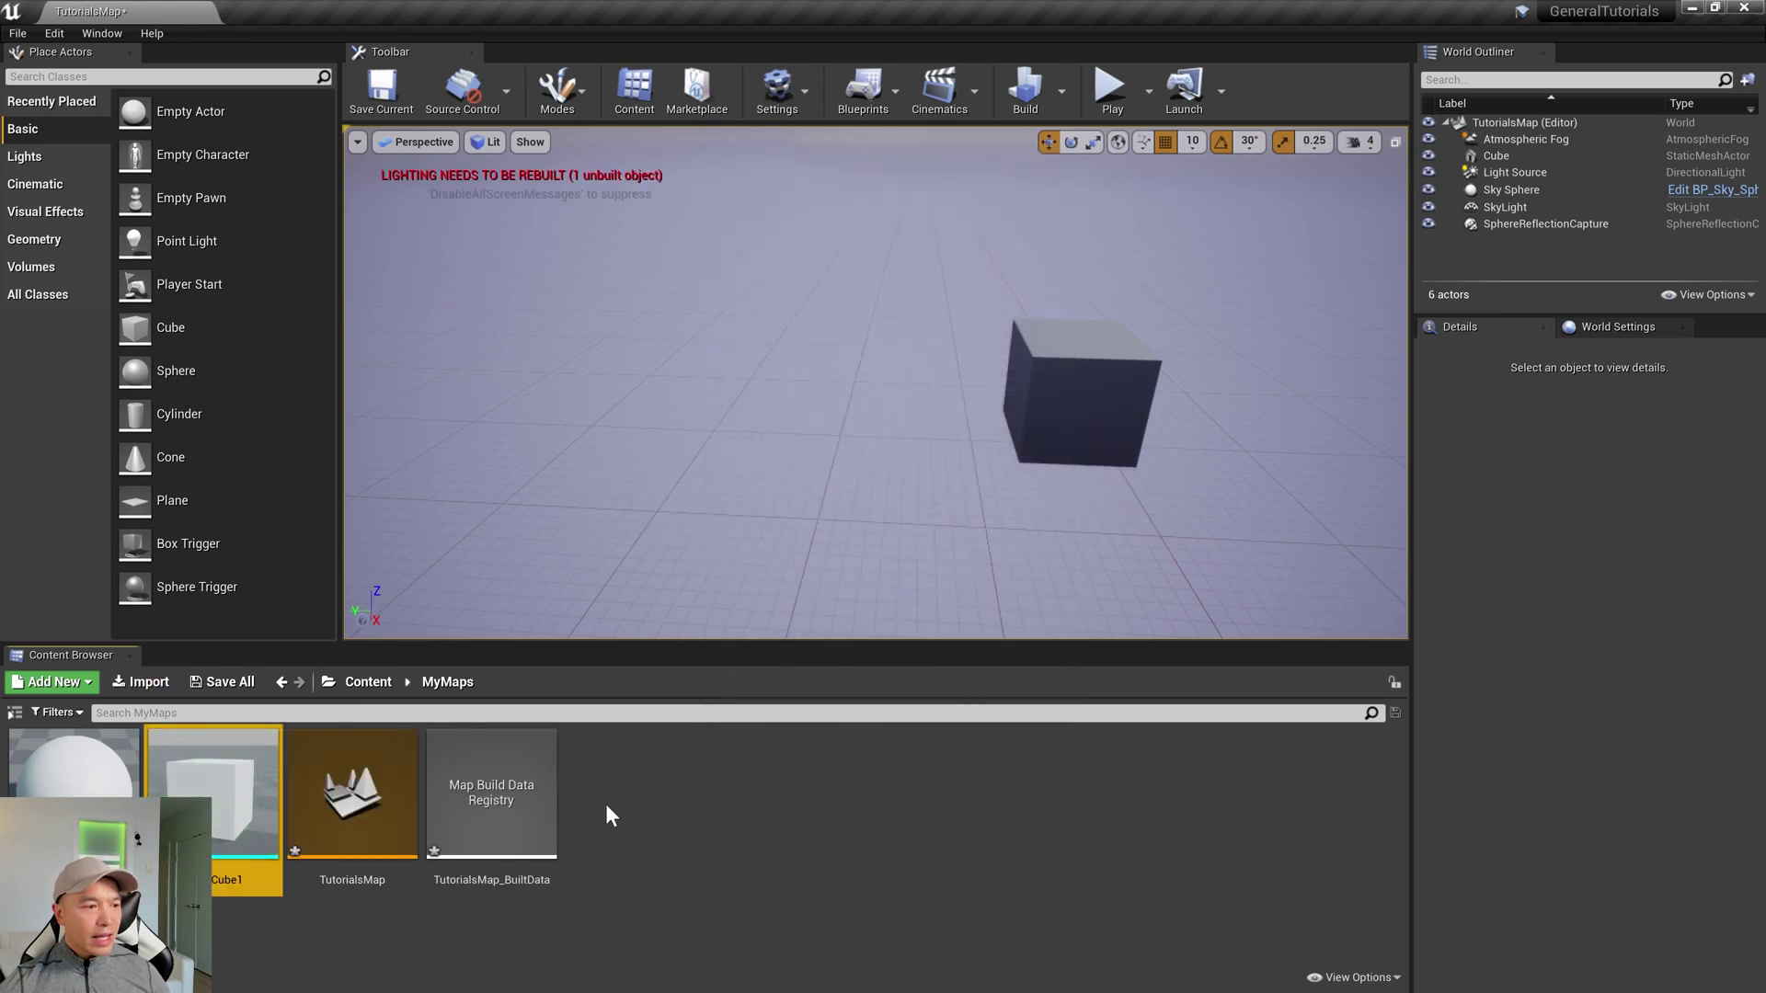
# Place the rescaled MayaCube1 at 0, 240, 0 and orbit to compare it with the cube.
pyautogui.moveTo(213, 800); pyautogui.dragTo(828, 455)
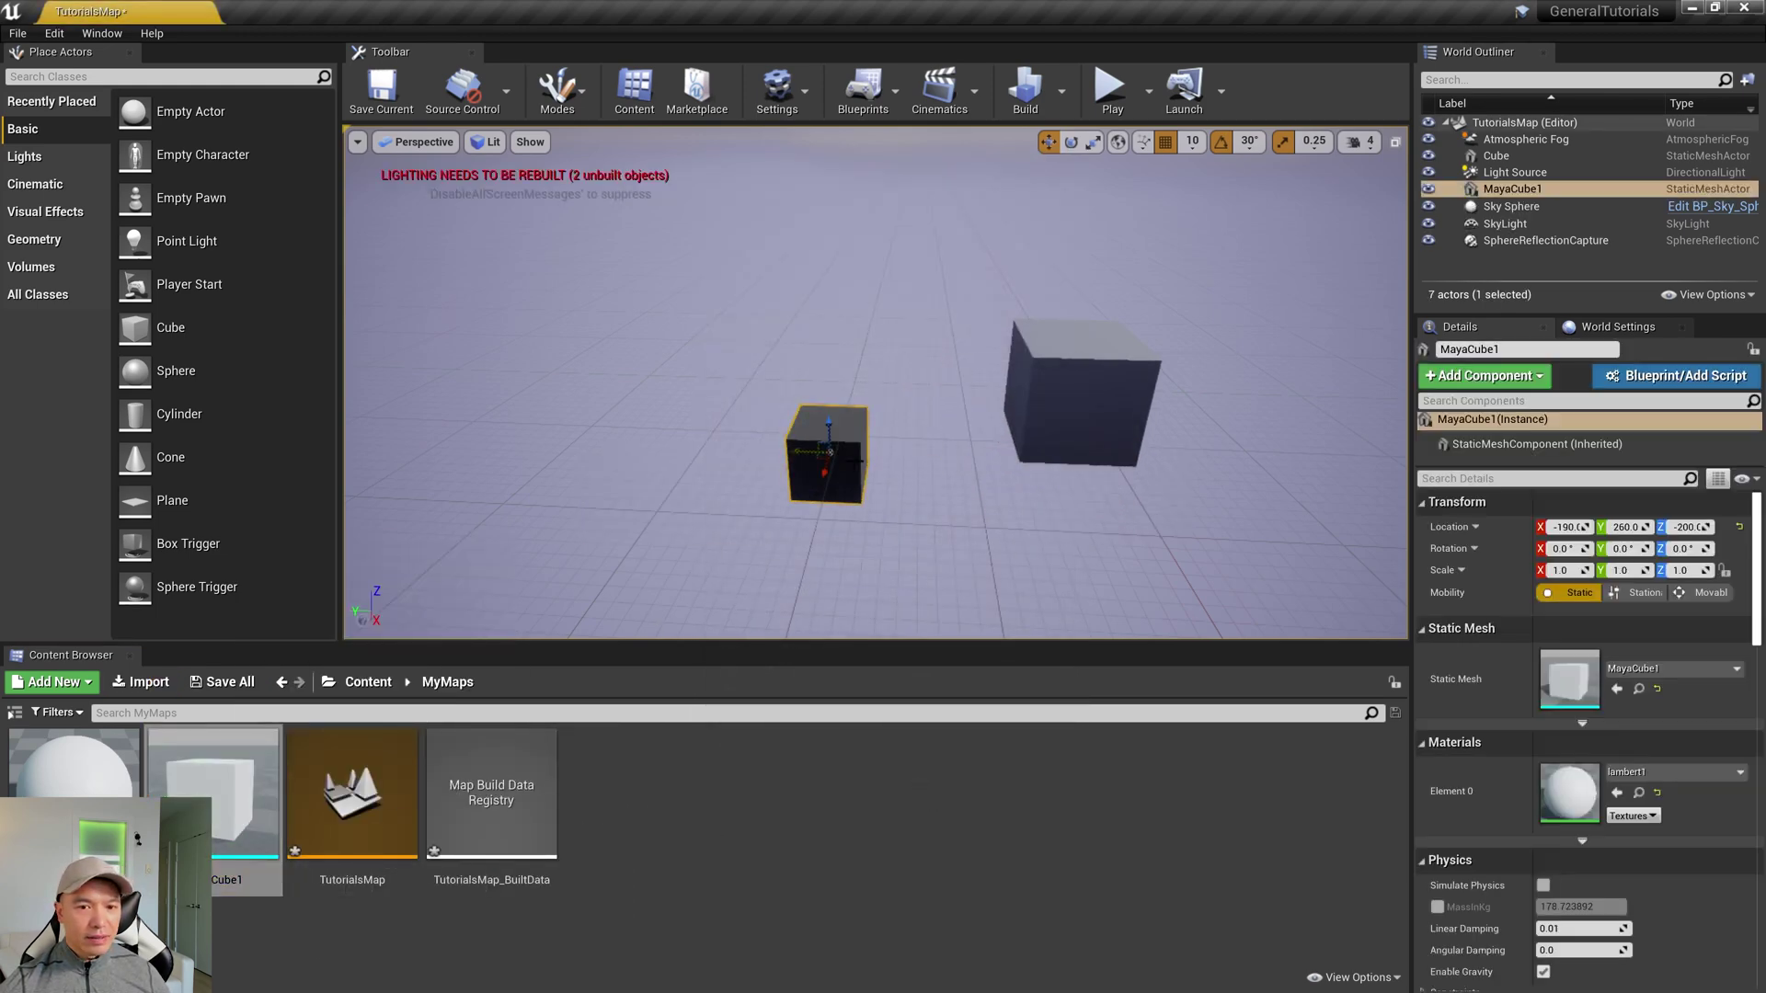
pyautogui.click(1739, 527)
pyautogui.moveTo(1025, 383); pyautogui.dragTo(777, 380)
pyautogui.moveTo(930, 496); pyautogui.dragTo(955, 439)
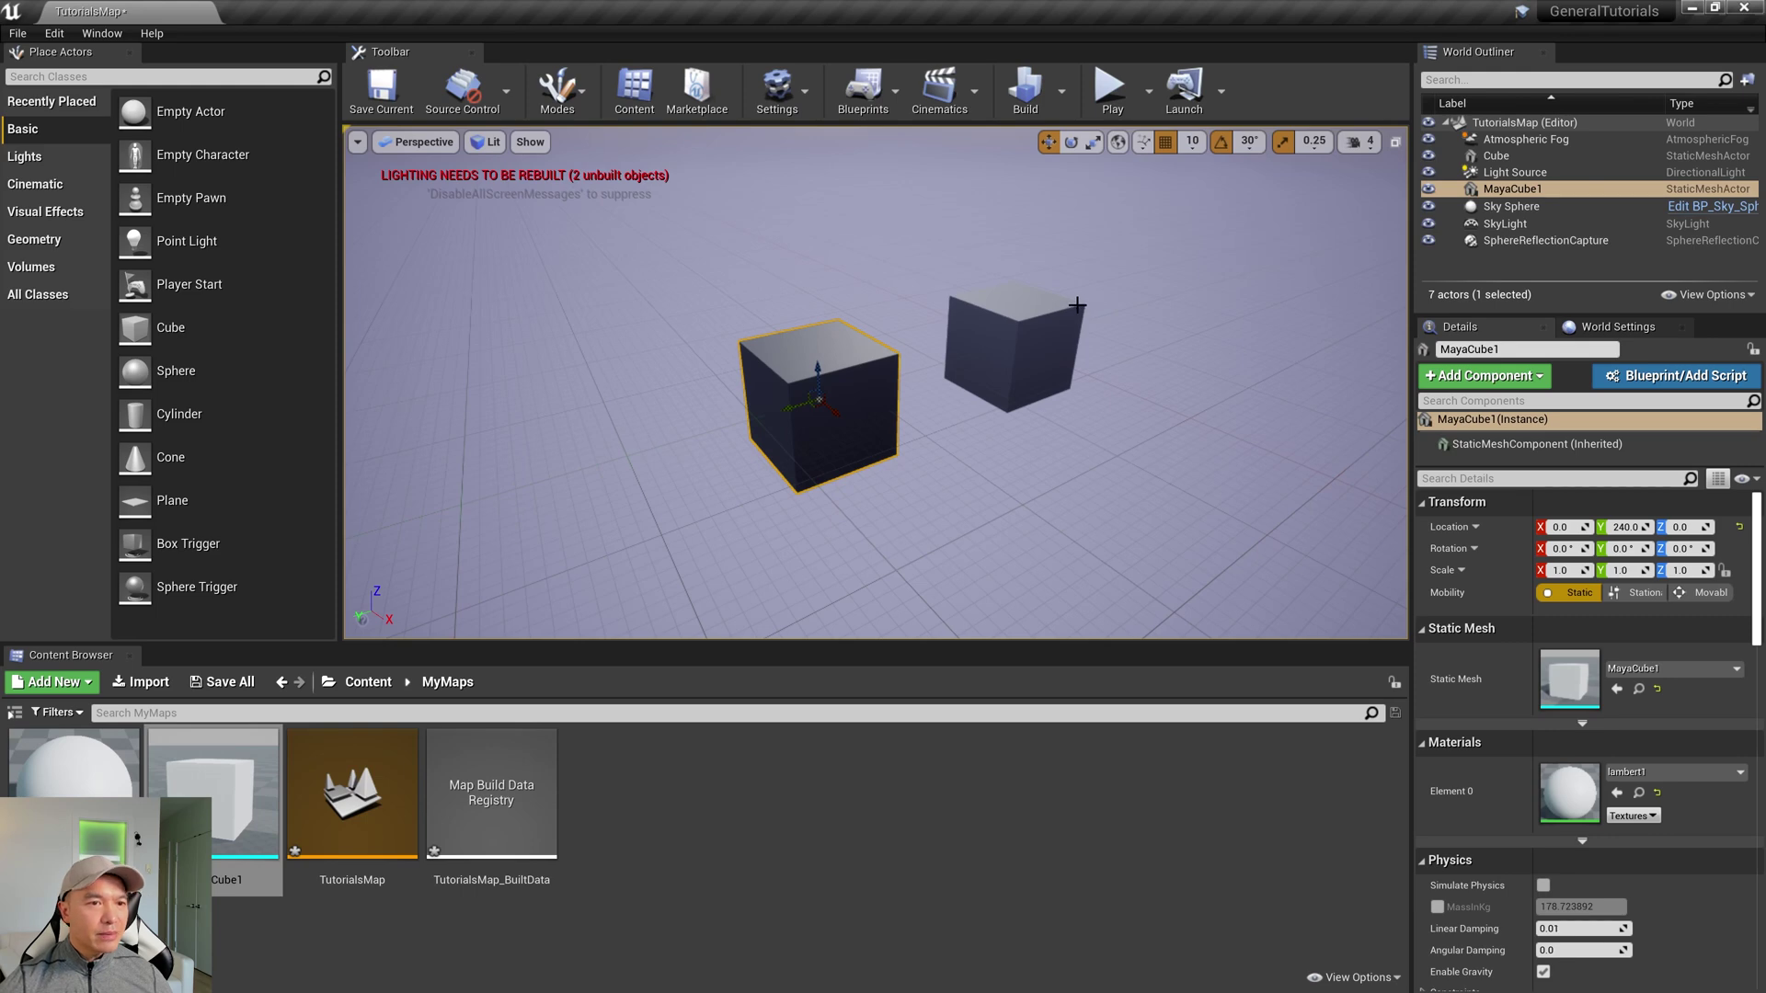
pyautogui.scroll(5, 1071, 340)
pyautogui.scroll(-5, 1067, 366)
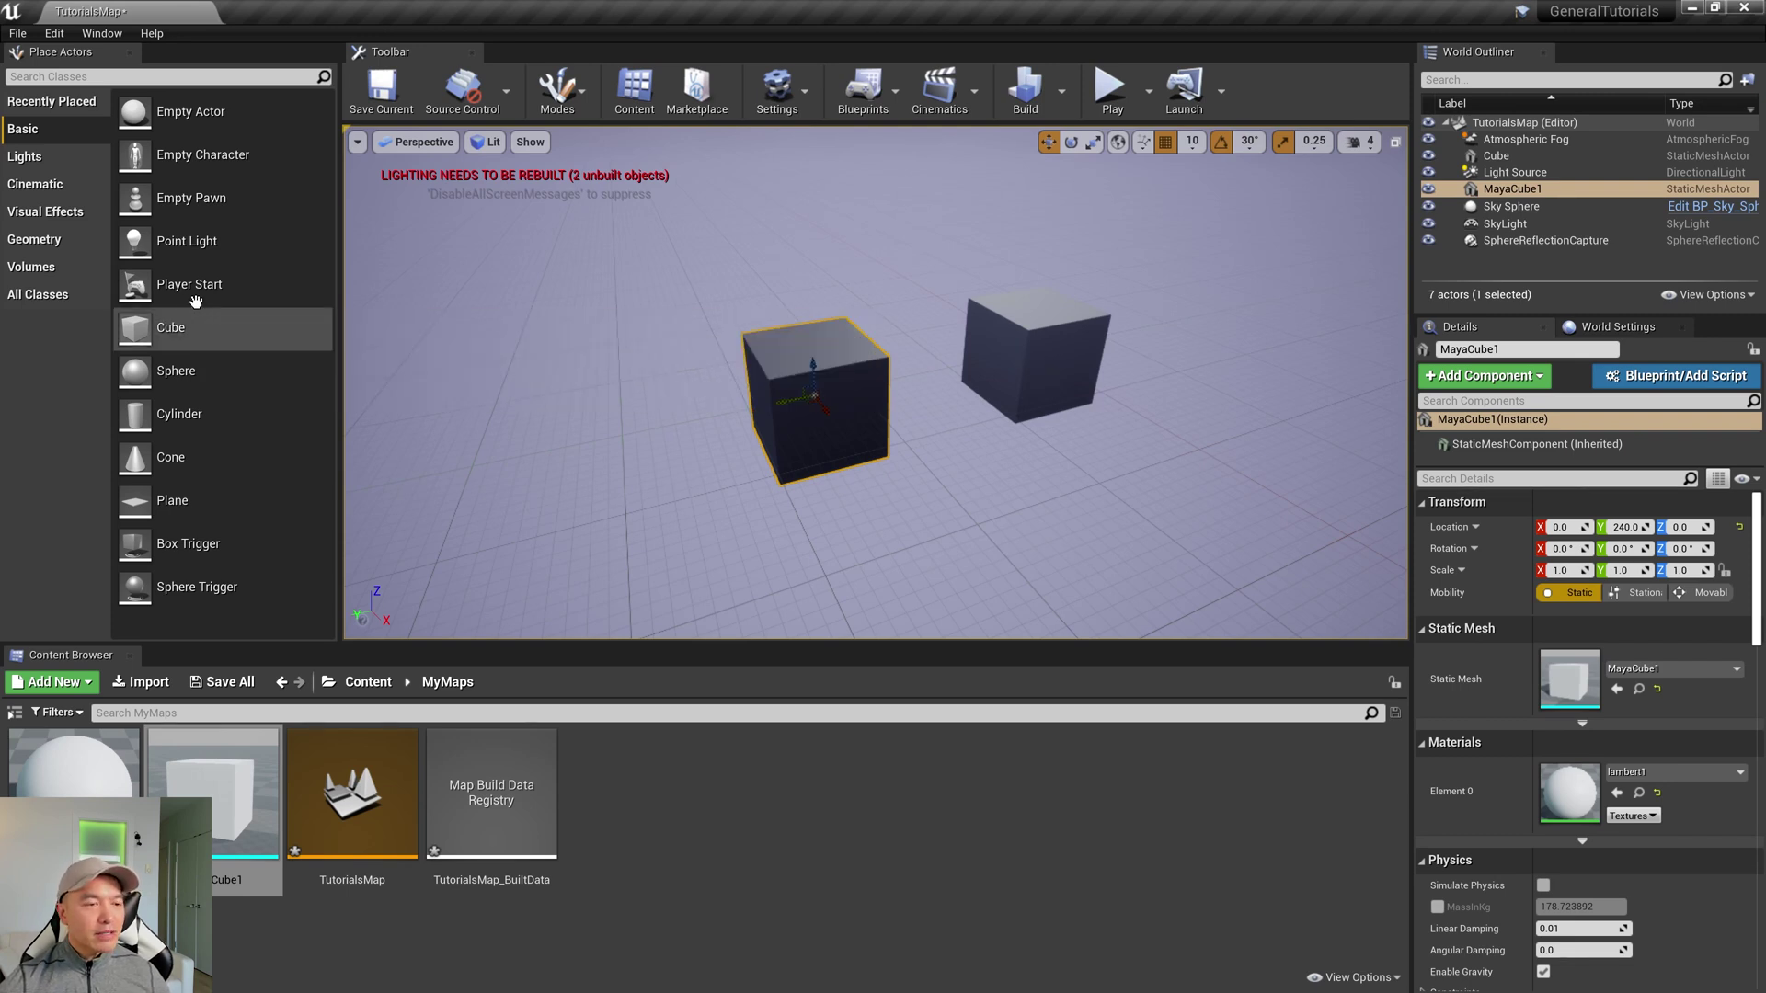
pyautogui.moveTo(676, 493); pyautogui.dragTo(671, 487, button='right')
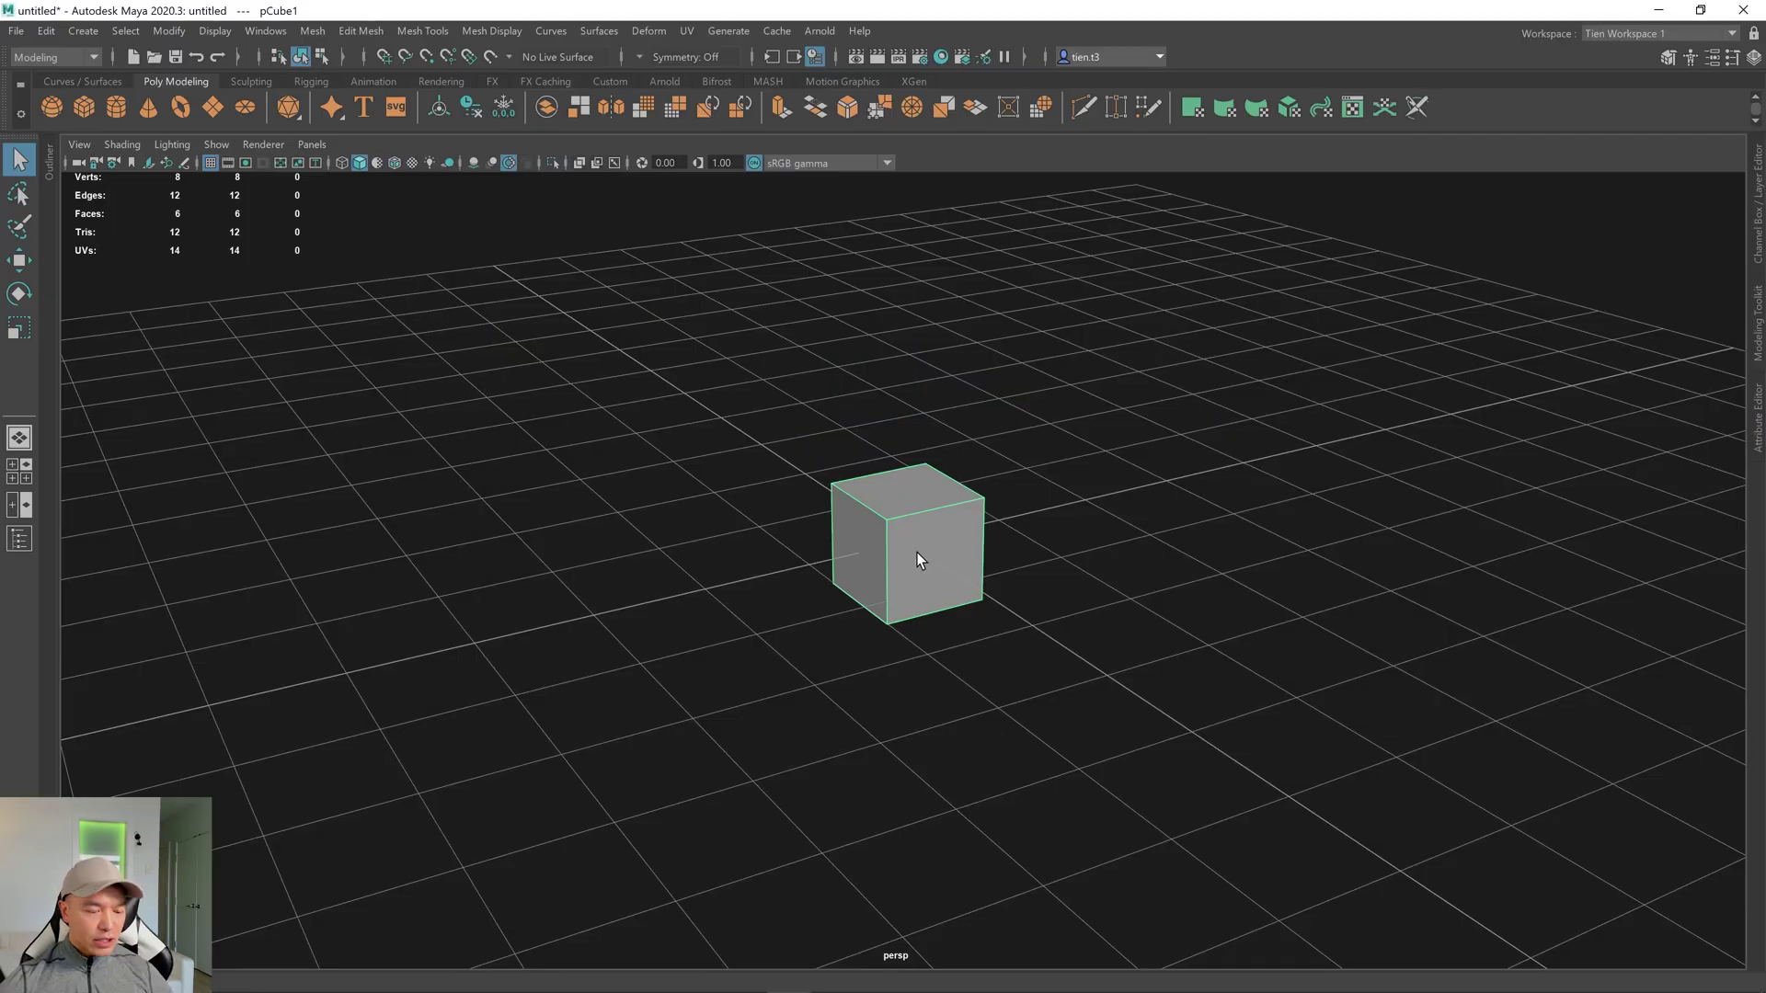
# Delete the Maya cube and set the linear working units to meter in Preferences.
pyautogui.press('Delete')
pyautogui.keyDown('alt'); pyautogui.moveTo(884, 568); pyautogui.dragTo(868, 553); pyautogui.keyUp('alt')
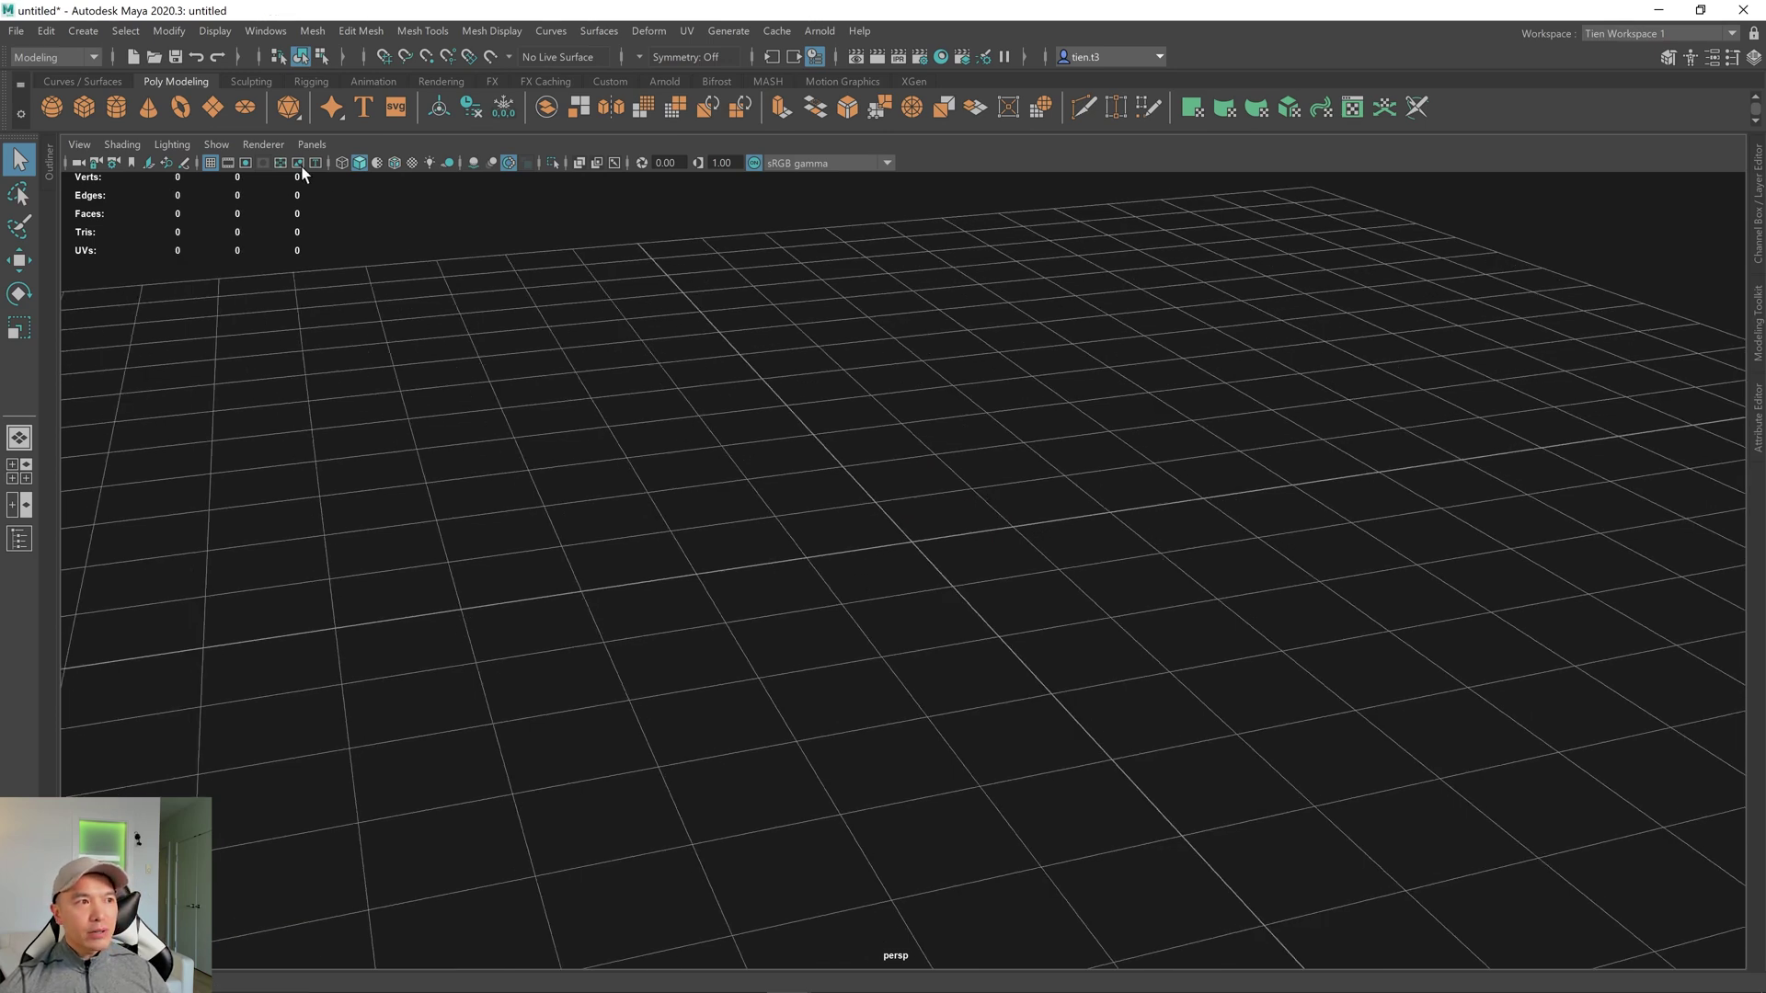
pyautogui.click(261, 30)
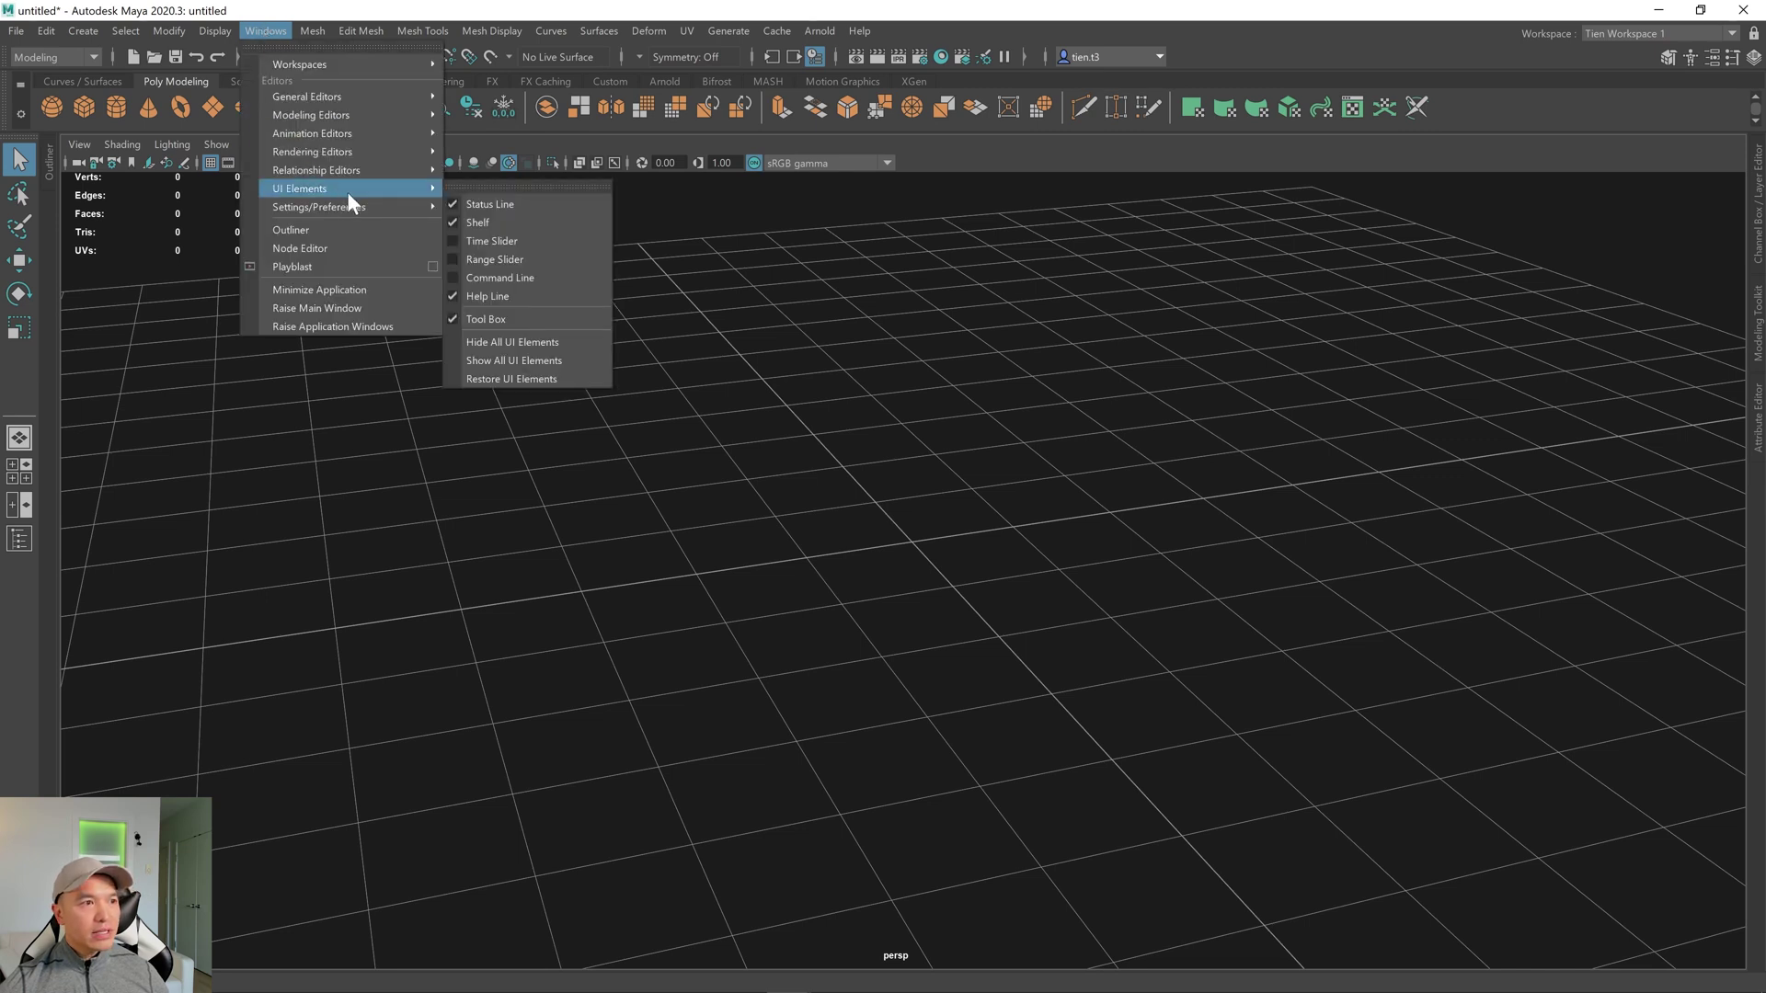
pyautogui.moveTo(350, 206)
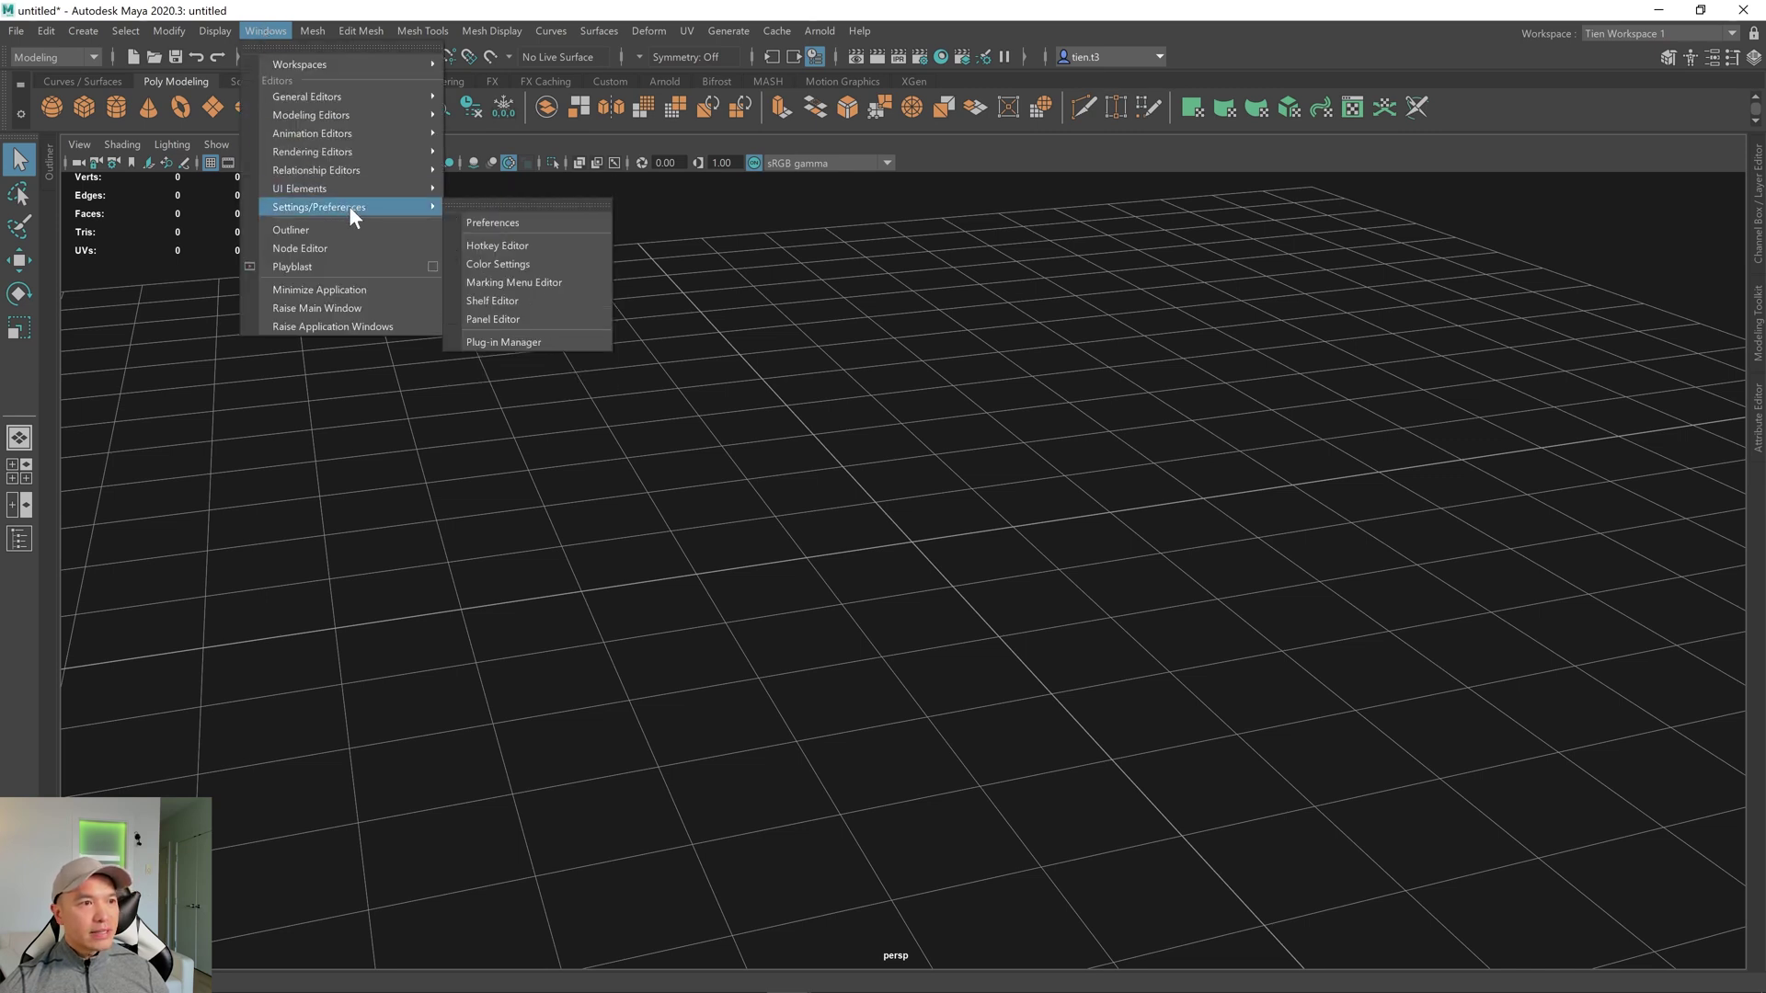
pyautogui.click(487, 218)
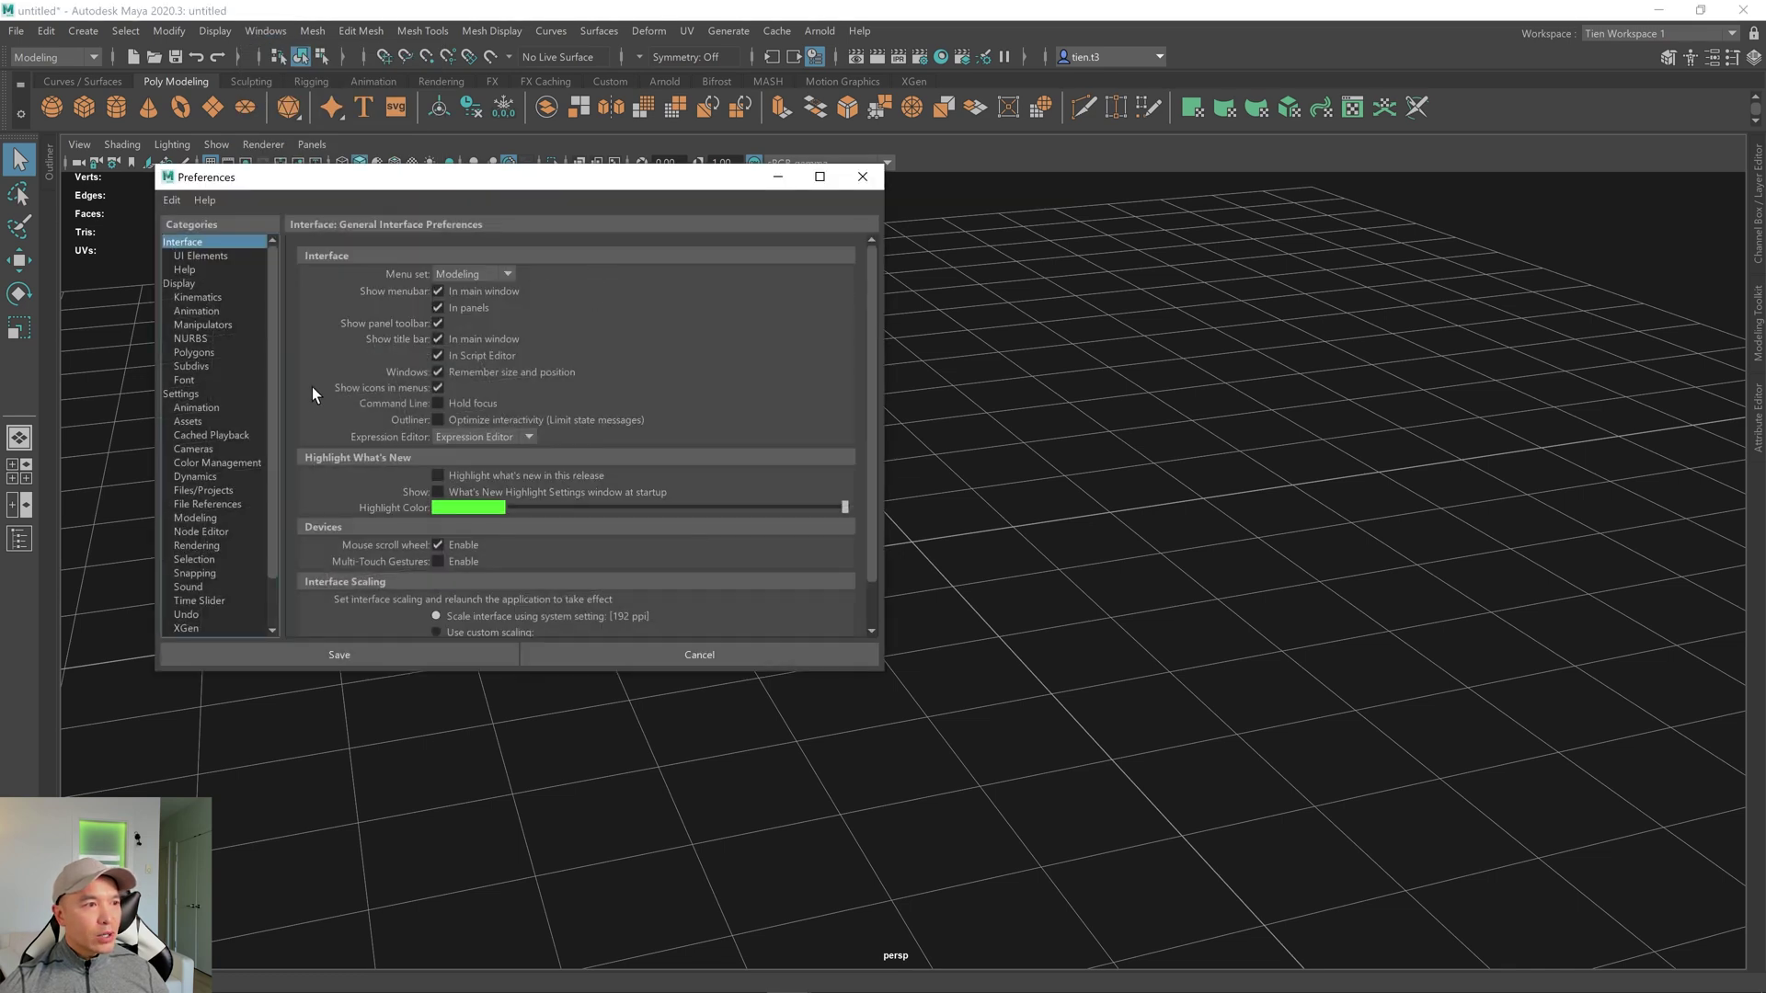
pyautogui.click(181, 393)
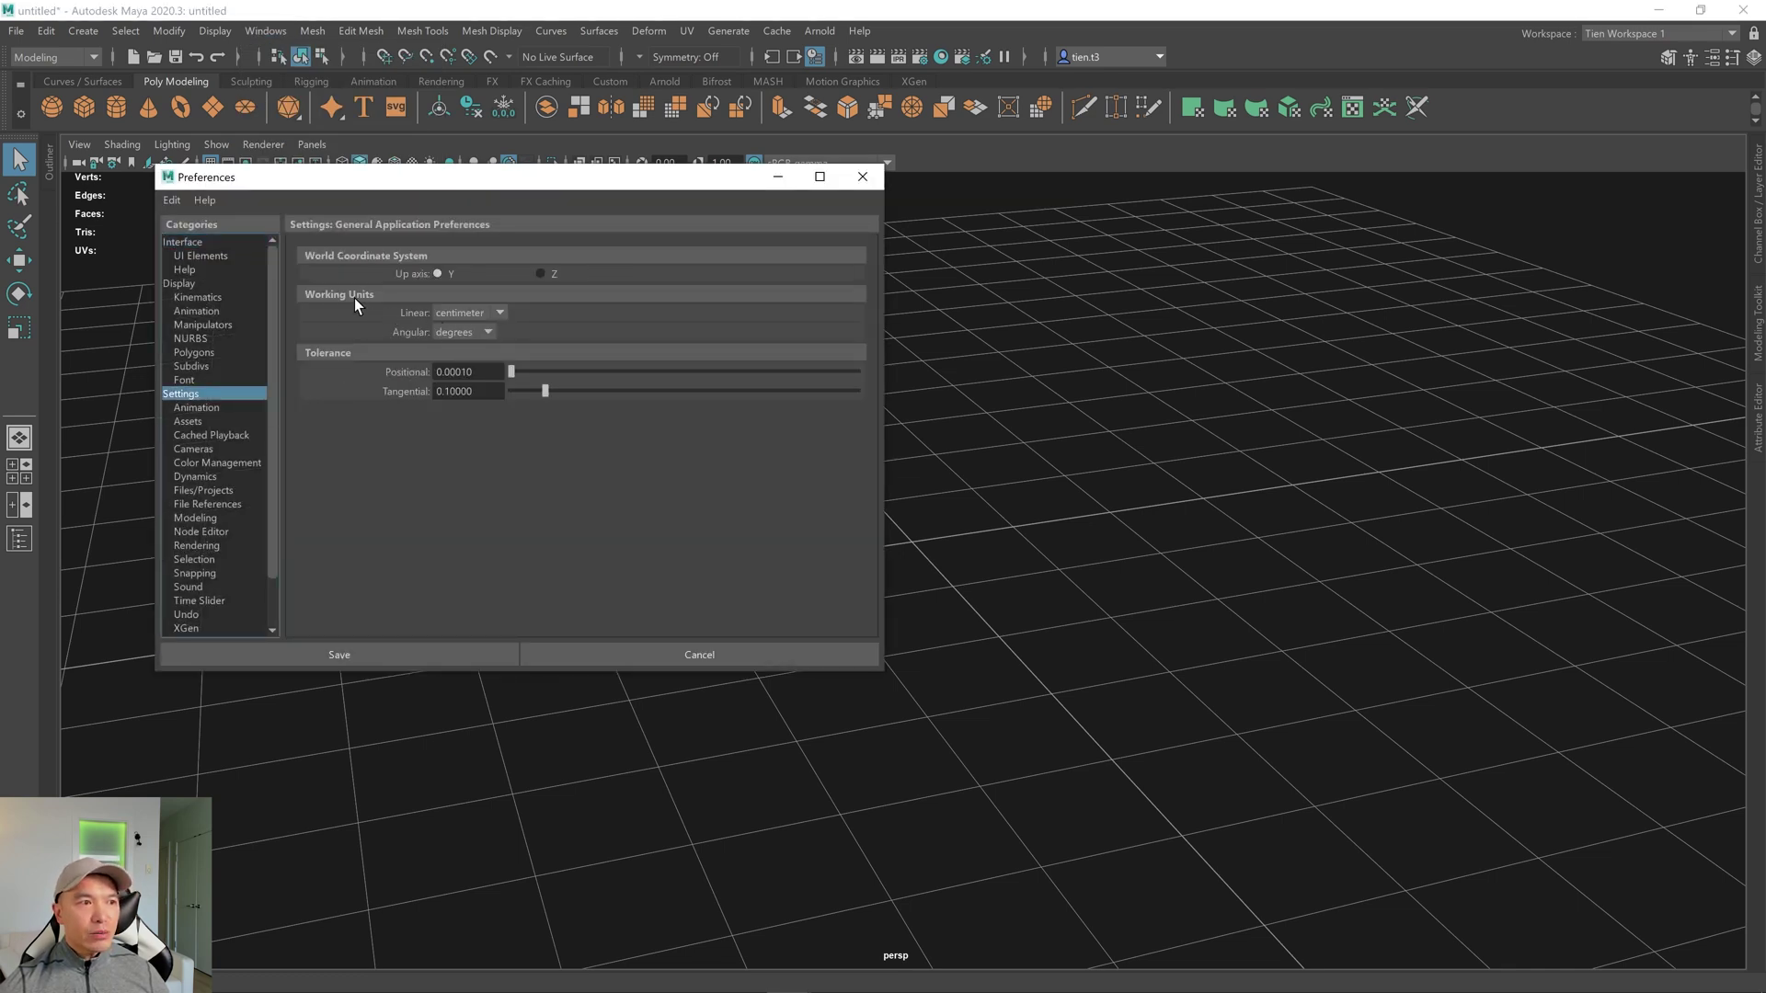
pyautogui.click(501, 314)
pyautogui.click(463, 368)
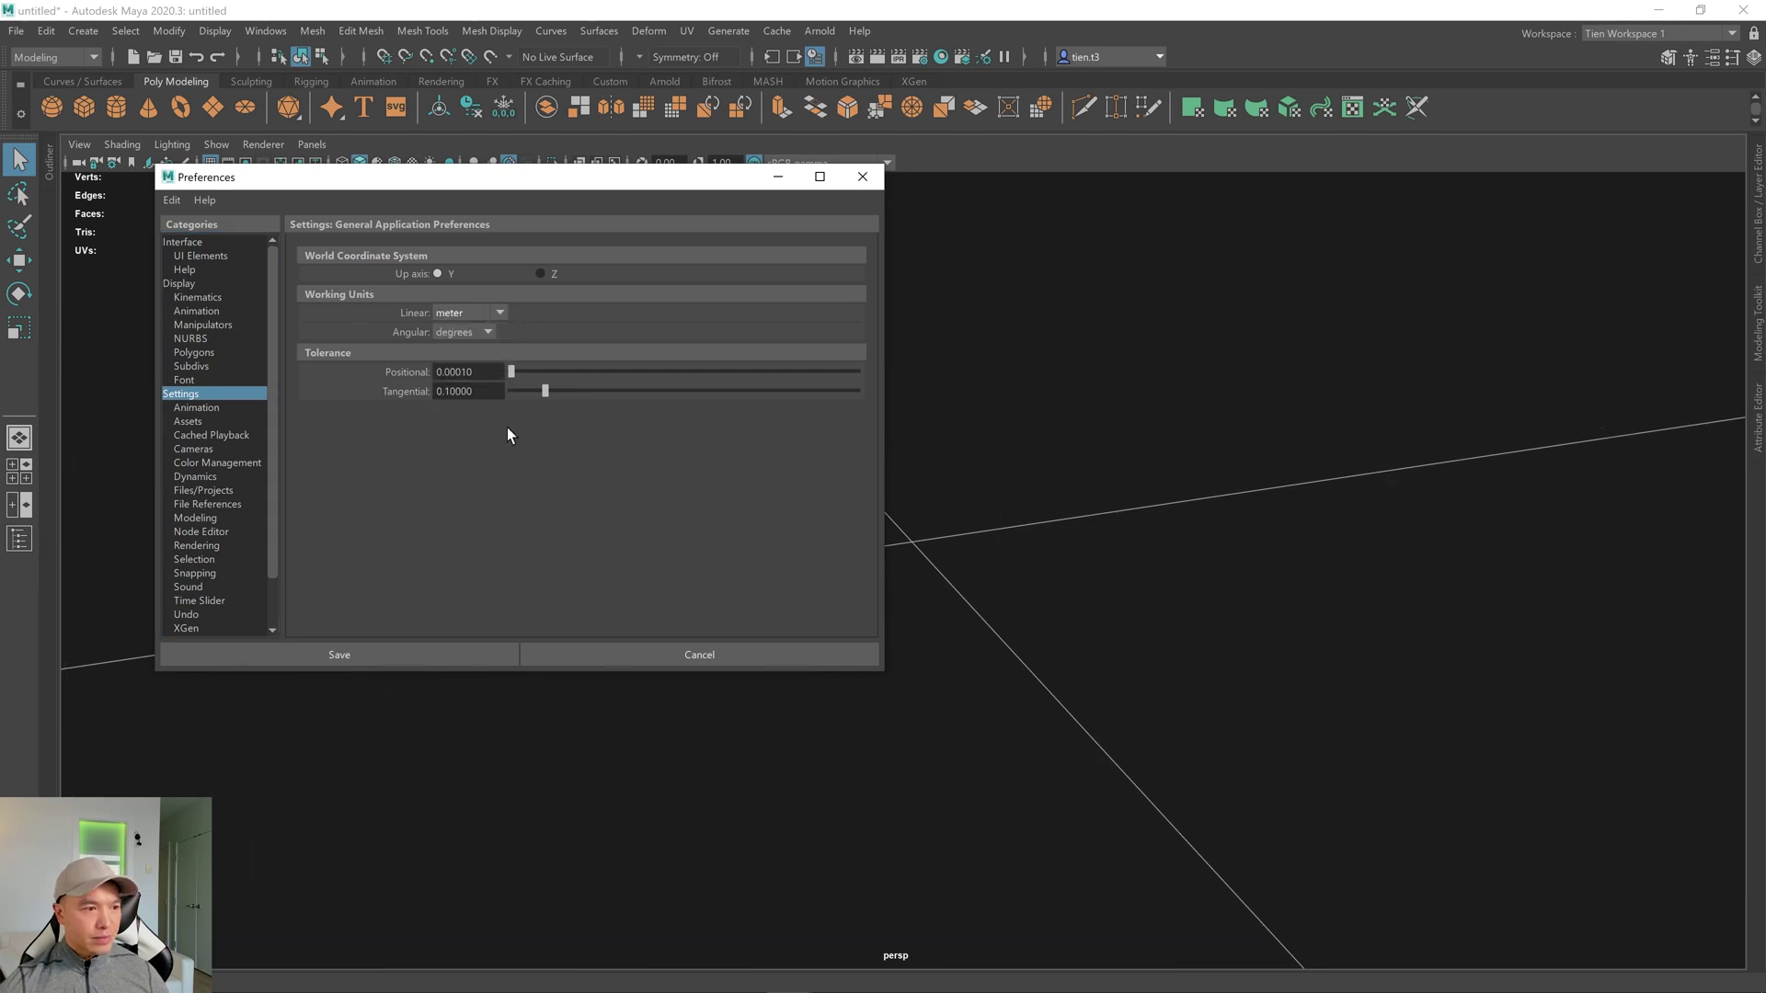
# Save the preferences and create a default polygon cube at the origin, framed in view.
pyautogui.click(427, 653)
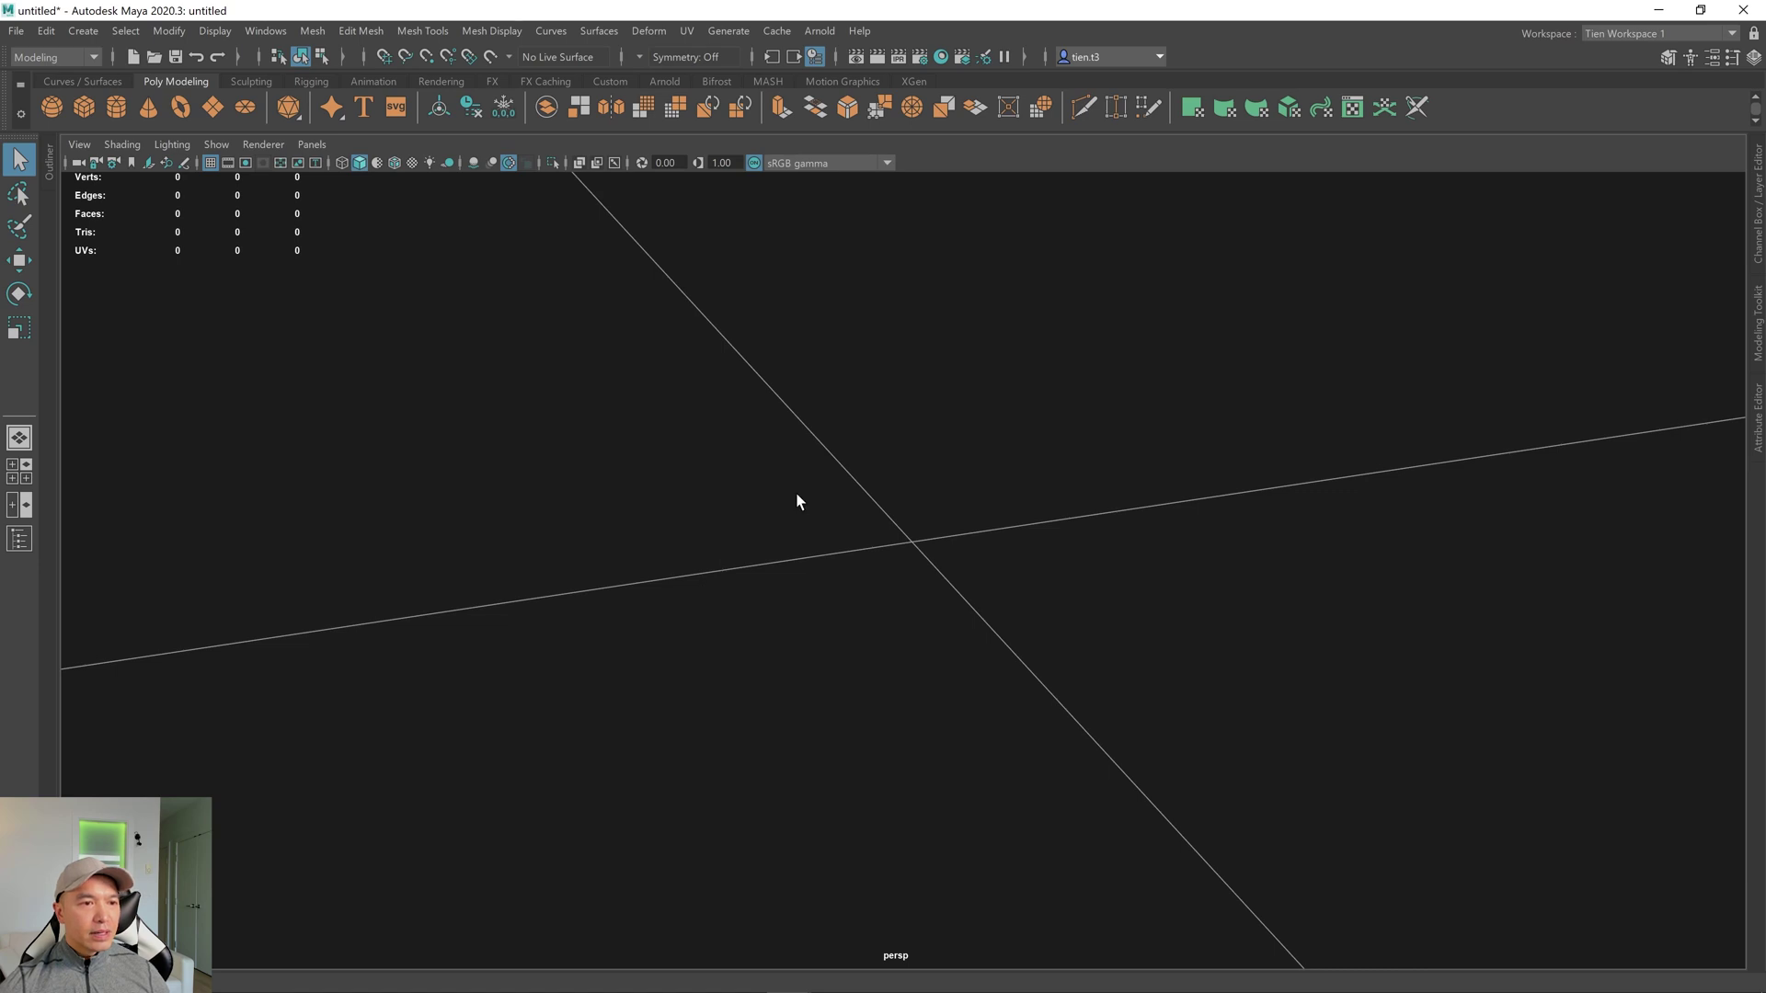
pyautogui.press('f')
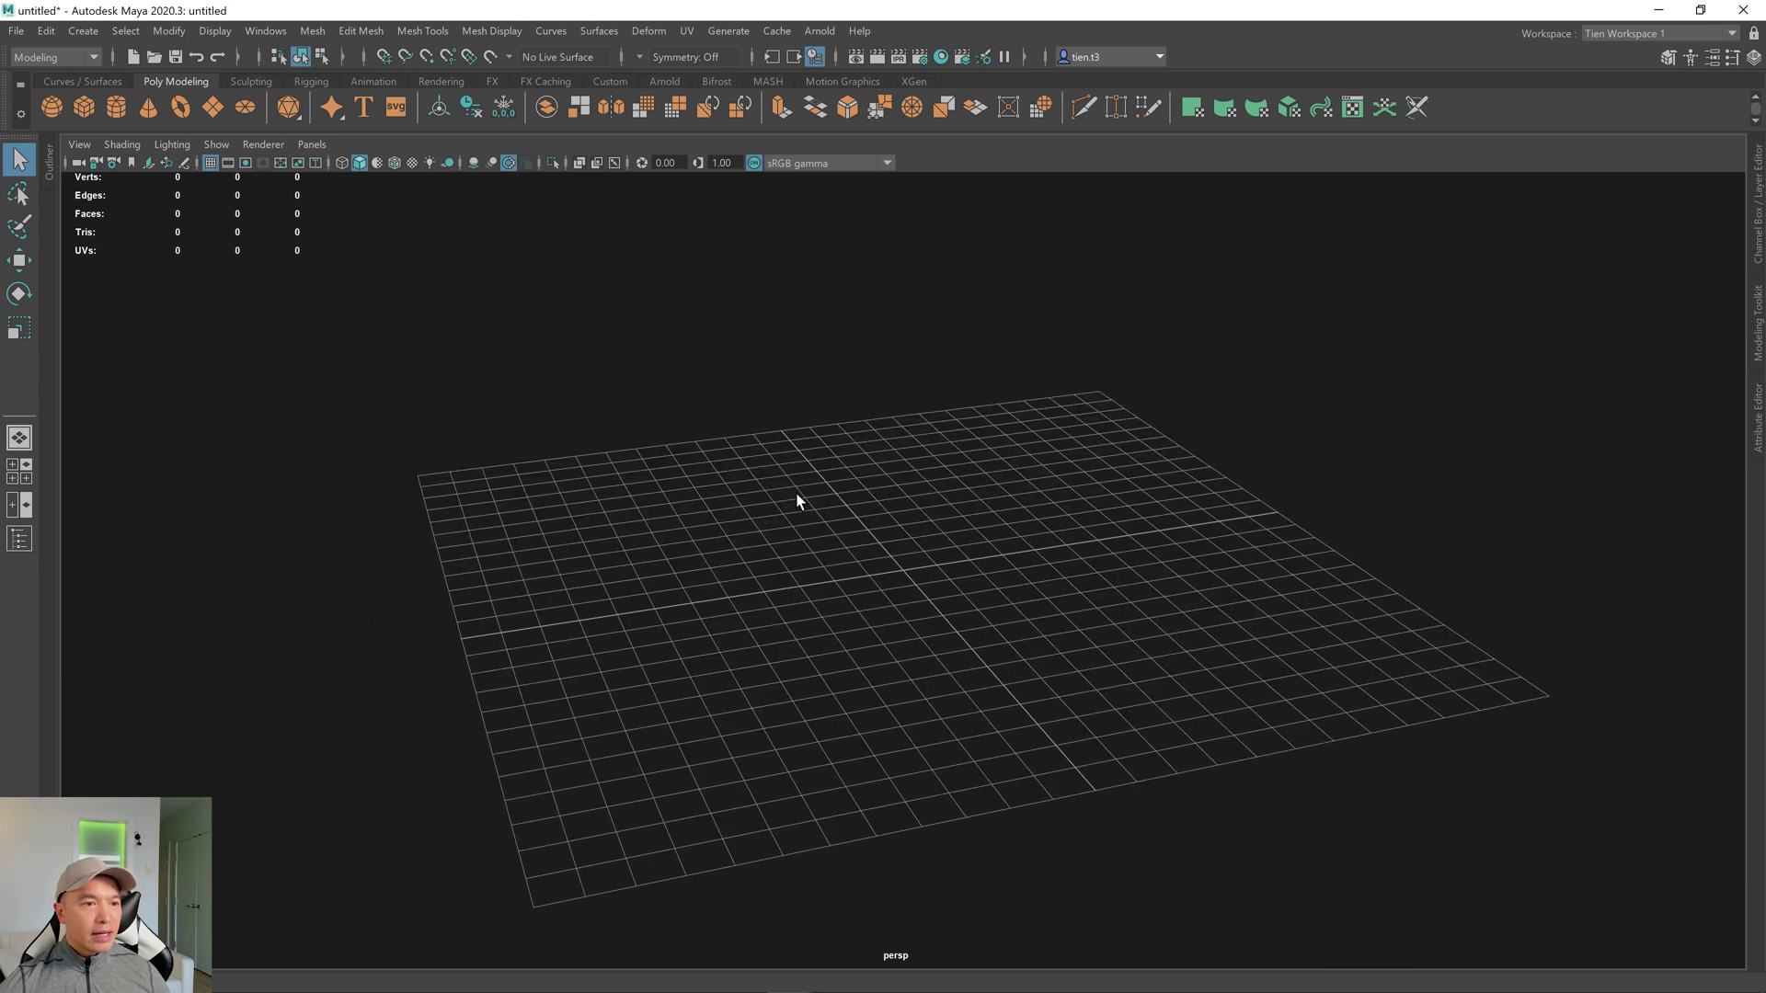
pyautogui.click(90, 108)
pyautogui.moveTo(879, 623)
pyautogui.keyDown('alt'); pyautogui.mouseDown()
pyautogui.moveTo(772, 603)
pyautogui.moveTo(792, 623)
pyautogui.moveTo(875, 610)
pyautogui.moveTo(855, 623)
pyautogui.moveTo(871, 627)
pyautogui.mouseUp(); pyautogui.keyUp('alt')
pyautogui.scroll(3, 1100, 542)
pyautogui.scroll(-10, 1101, 539)
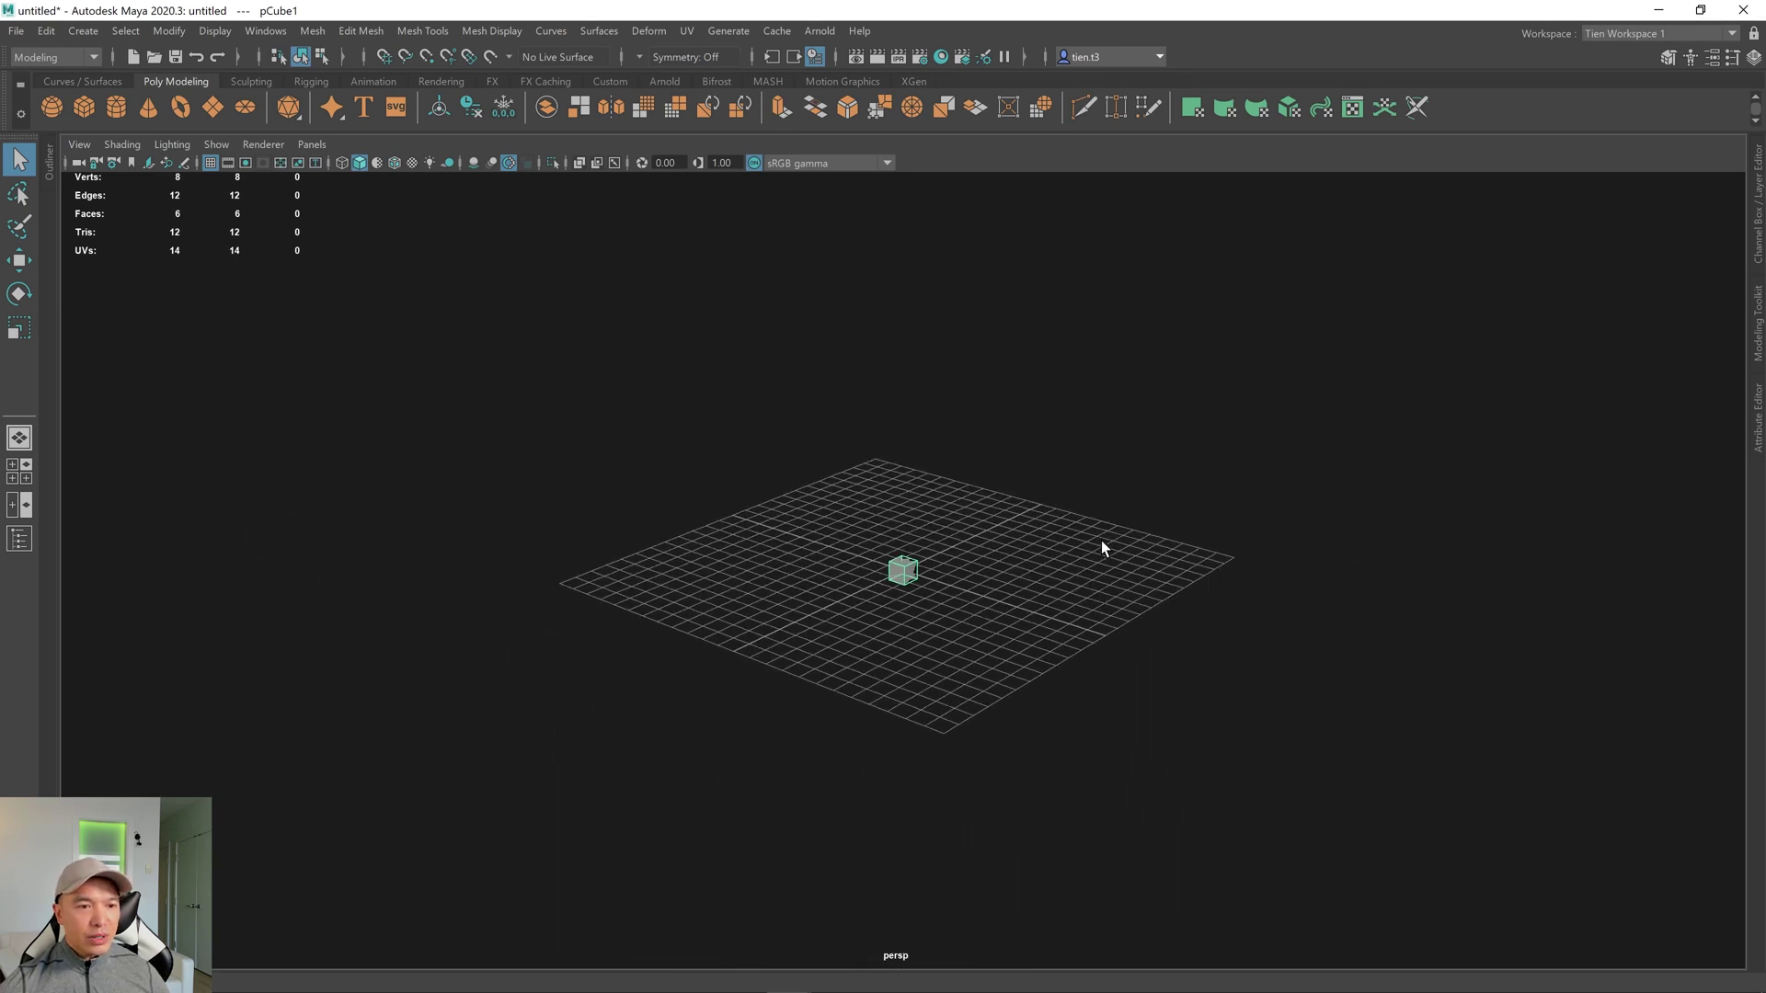
pyautogui.press('f')
pyautogui.keyDown('alt'); pyautogui.moveTo(1102, 542); pyautogui.dragTo(970, 592); pyautogui.keyUp('alt')
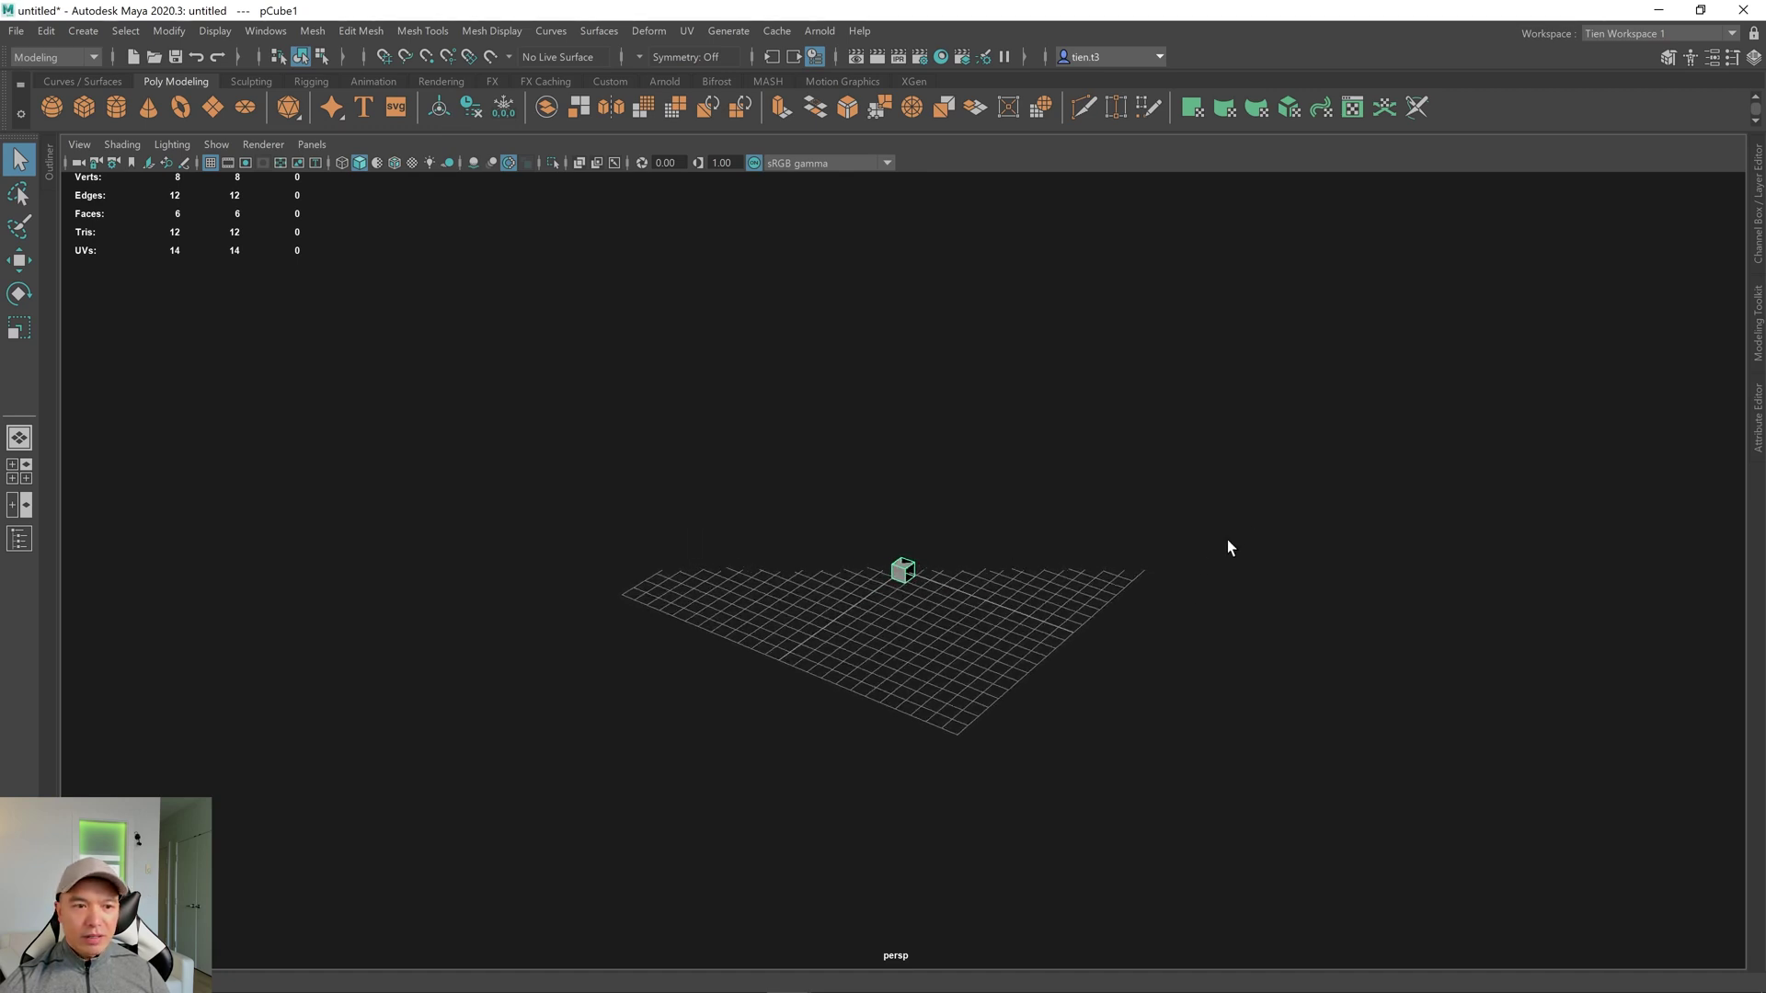
# Set the persp camera's Far Clip Plane to 100000 and Near Clip Plane to 0.01.
pyautogui.click(50, 175)
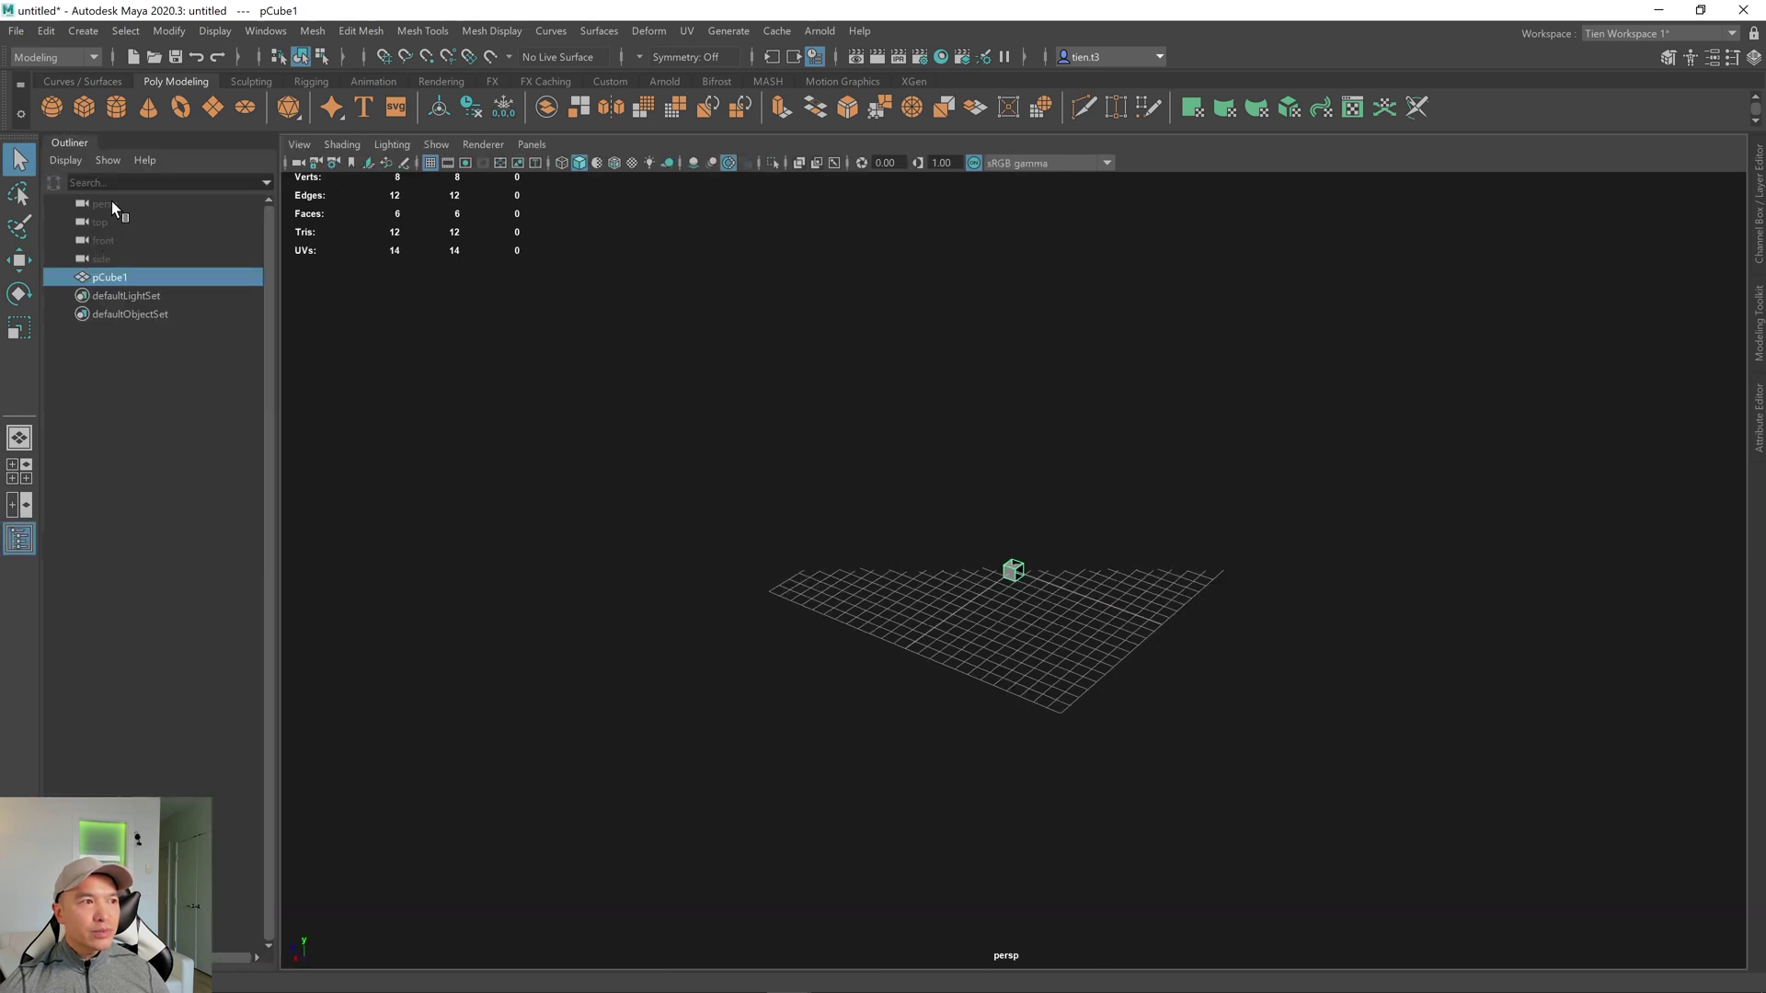
pyautogui.click(105, 203)
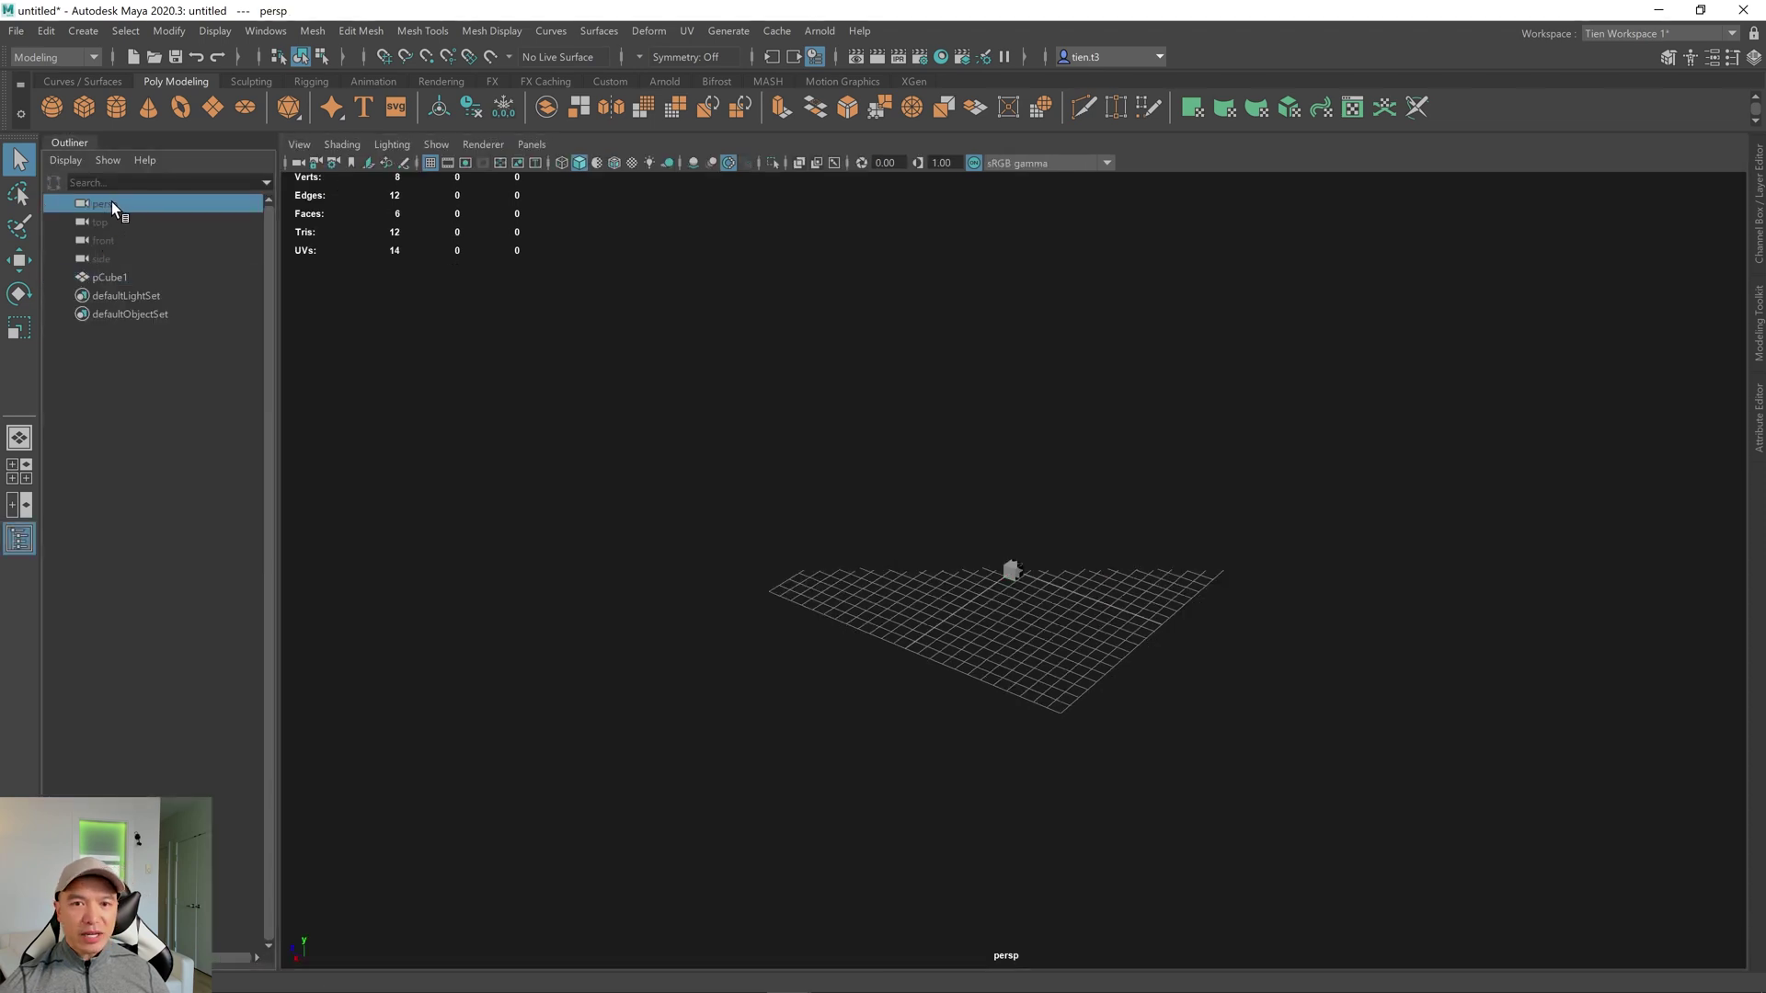
pyautogui.click(1754, 423)
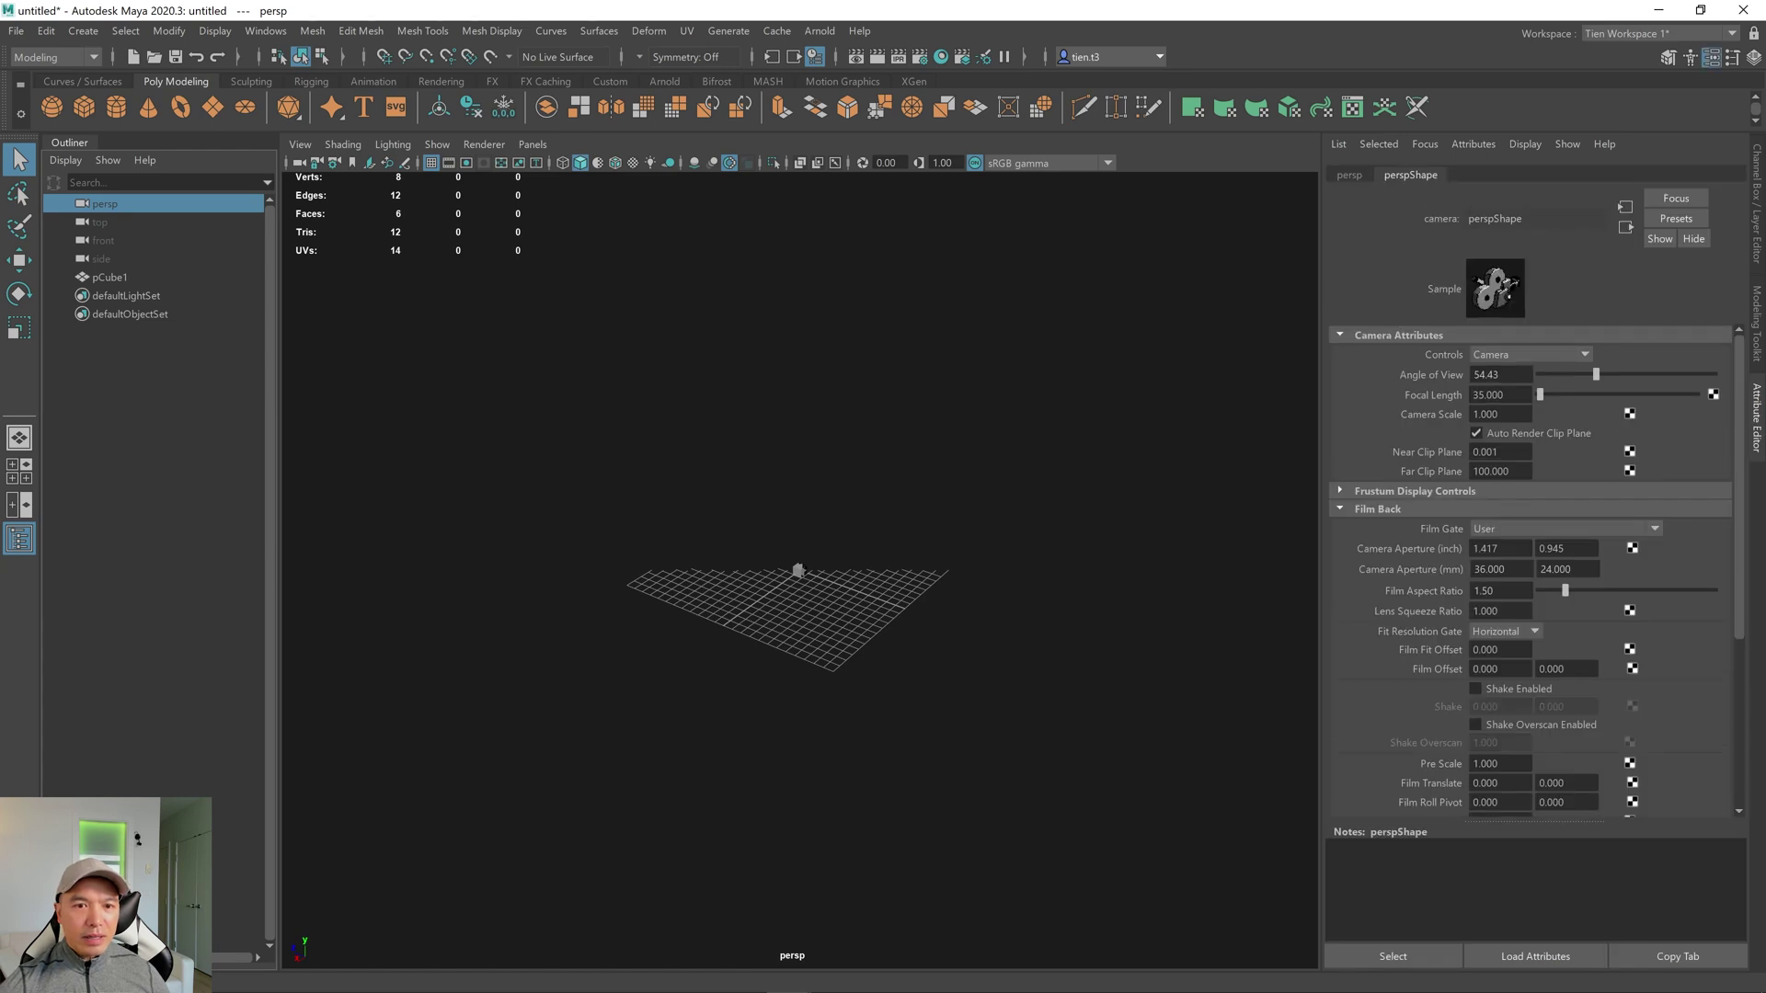
pyautogui.doubleClick(1491, 471)
pyautogui.write('1000')
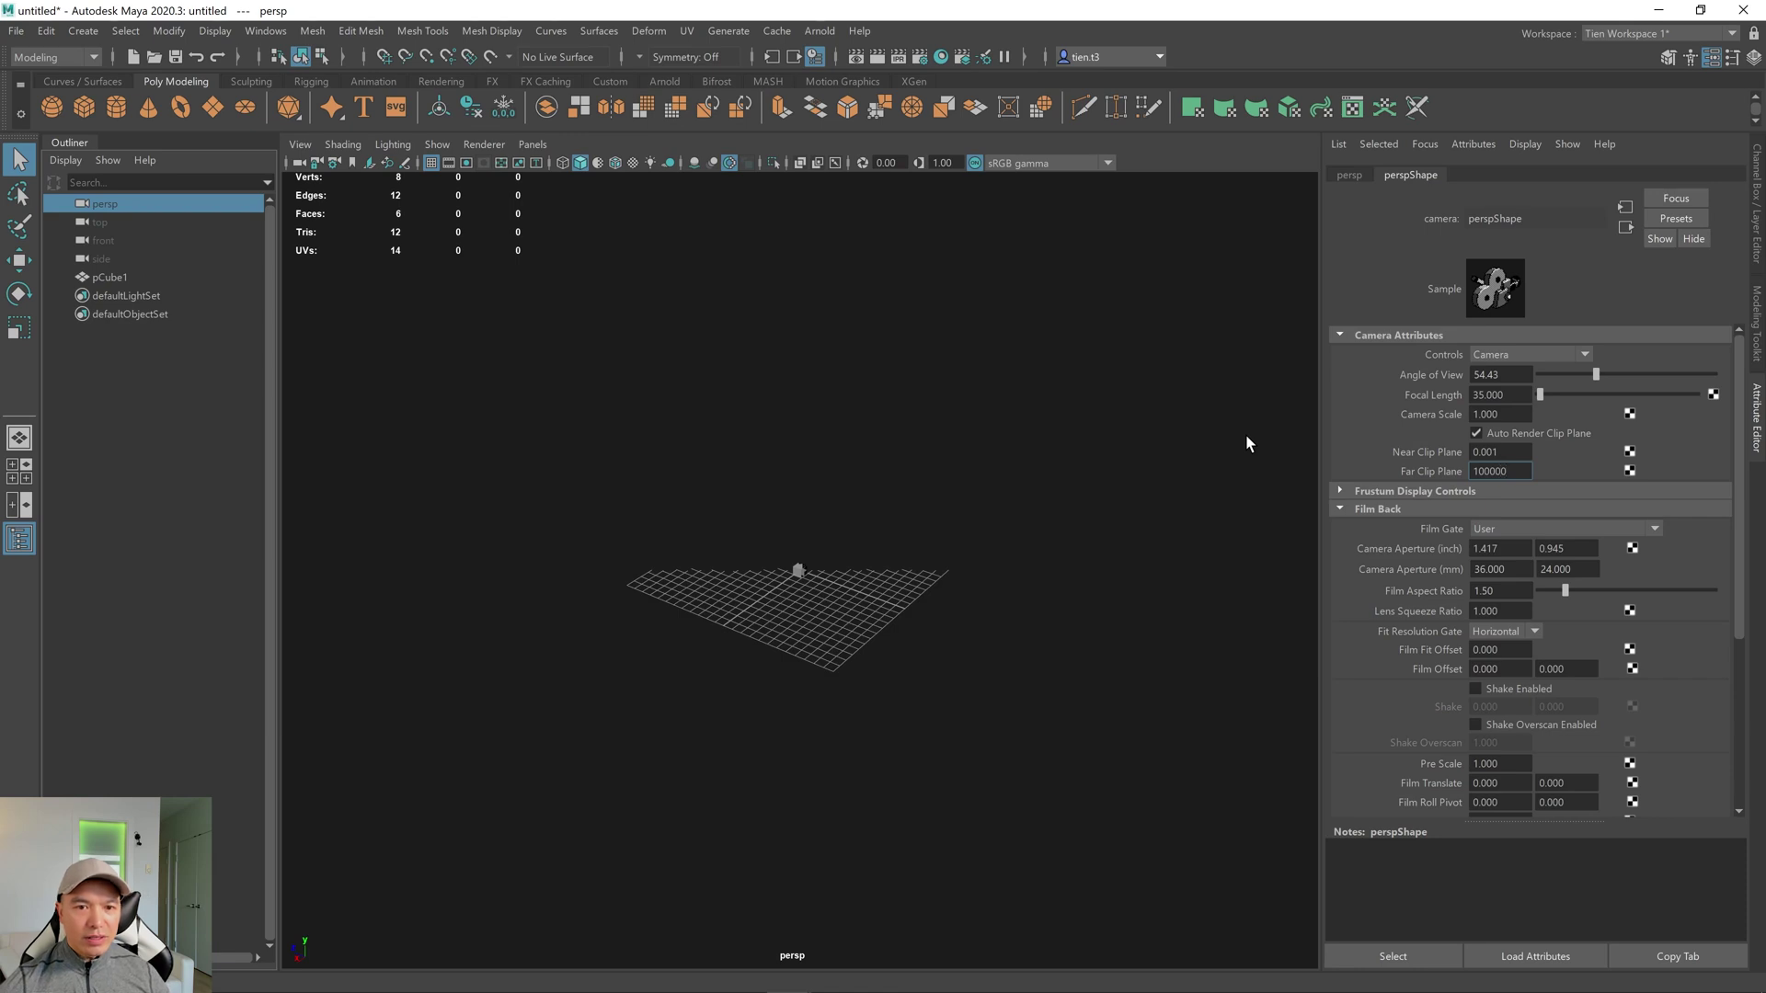
pyautogui.write('00')
pyautogui.hotkey('shift', 'Tab')
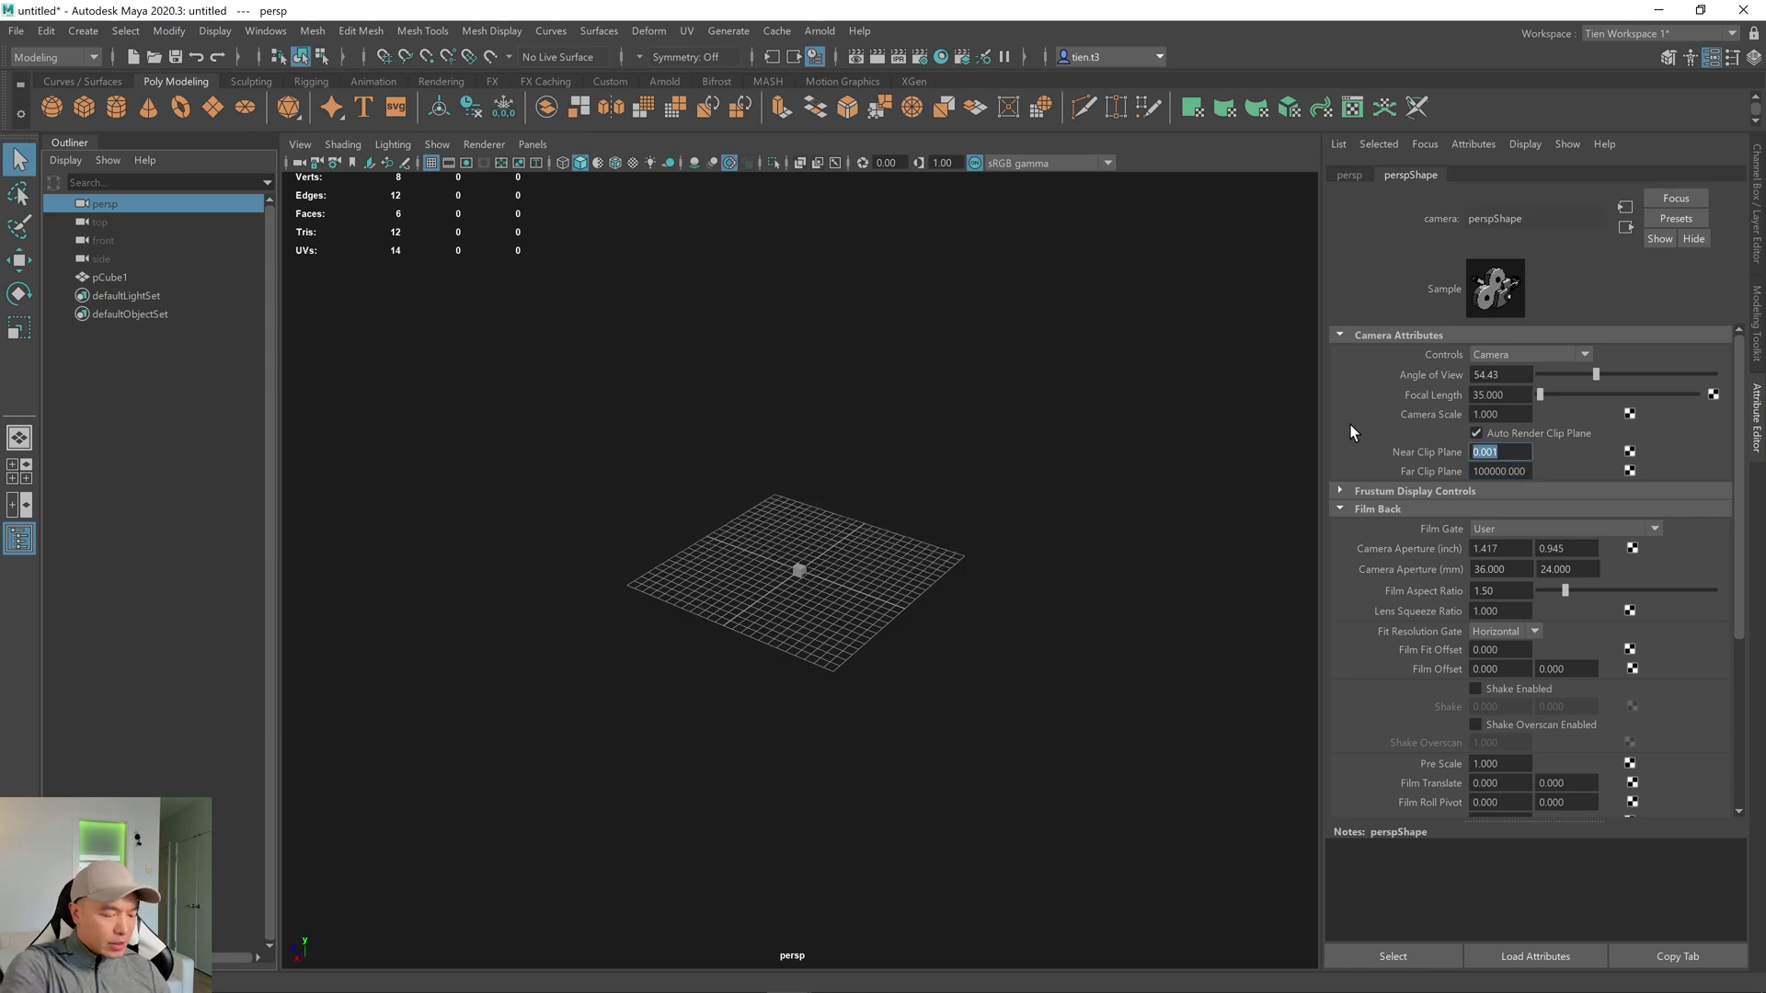
pyautogui.write('0.01')
pyautogui.press('Return')
pyautogui.moveTo(699, 356); pyautogui.dragTo(962, 702)
# Send the selected cube to Unreal, naming the FBX file MayaCube2.
pyautogui.press('f')
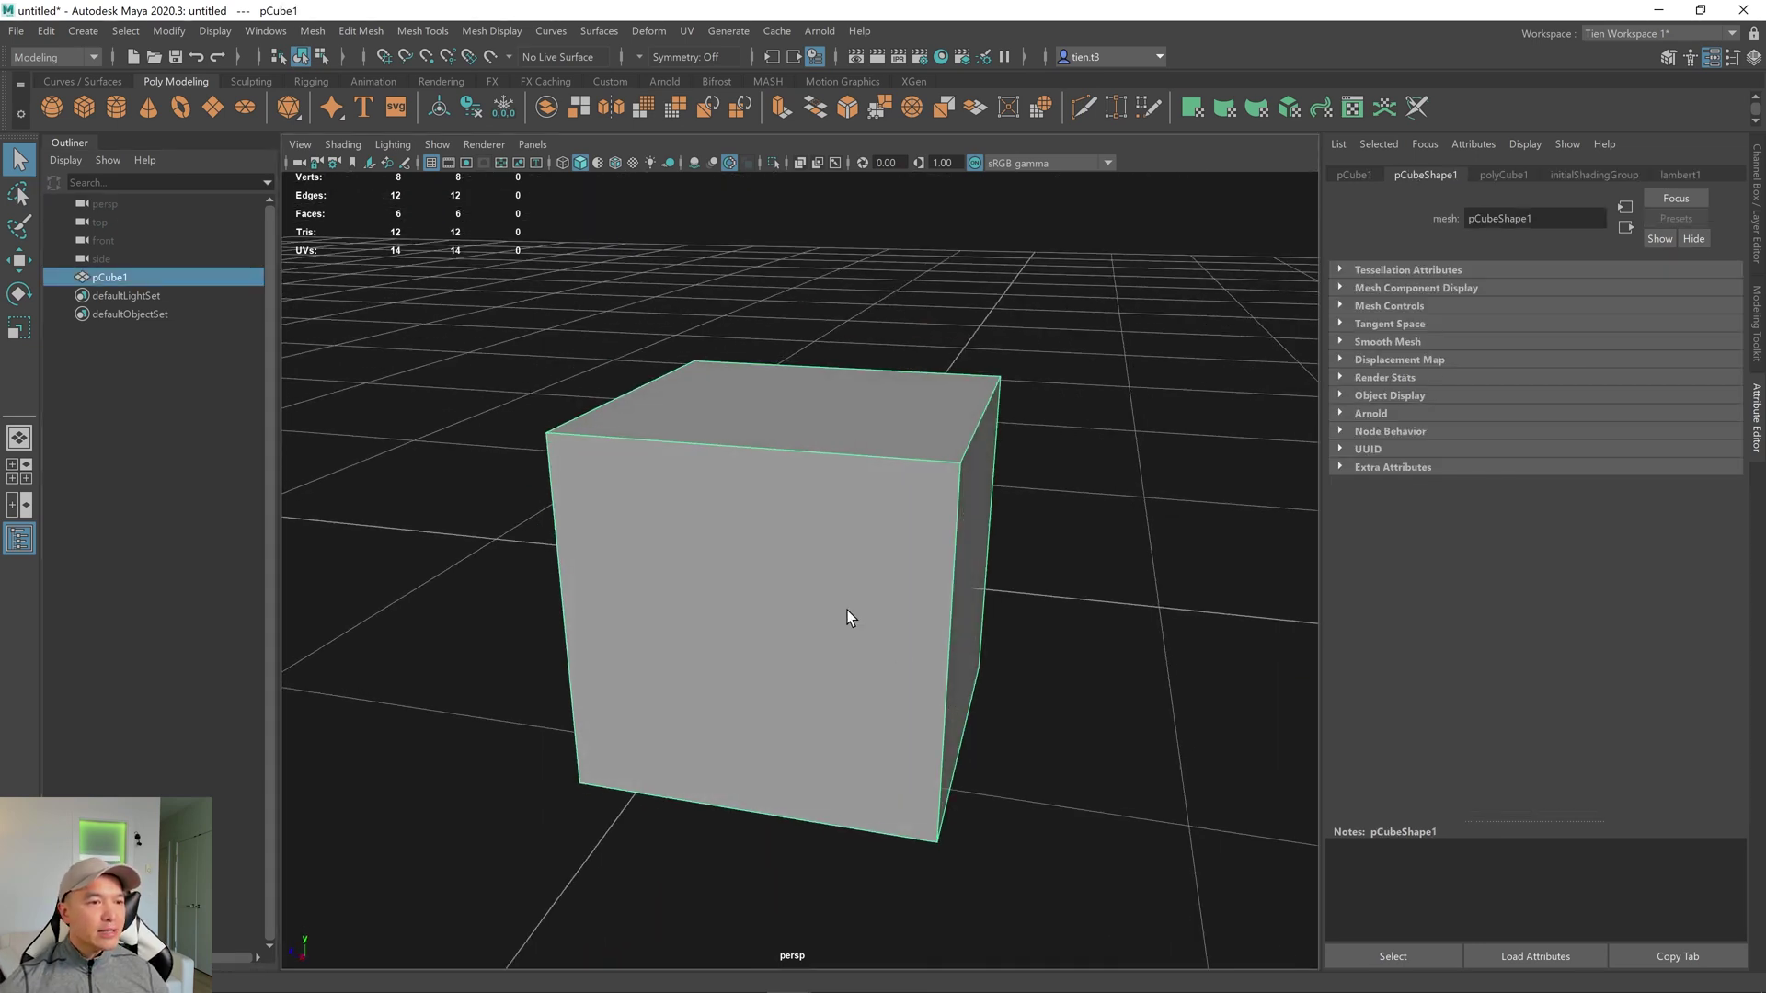
pyautogui.scroll(-5, 839, 599)
pyautogui.keyDown('alt'); pyautogui.moveTo(839, 601); pyautogui.dragTo(835, 593); pyautogui.keyUp('alt')
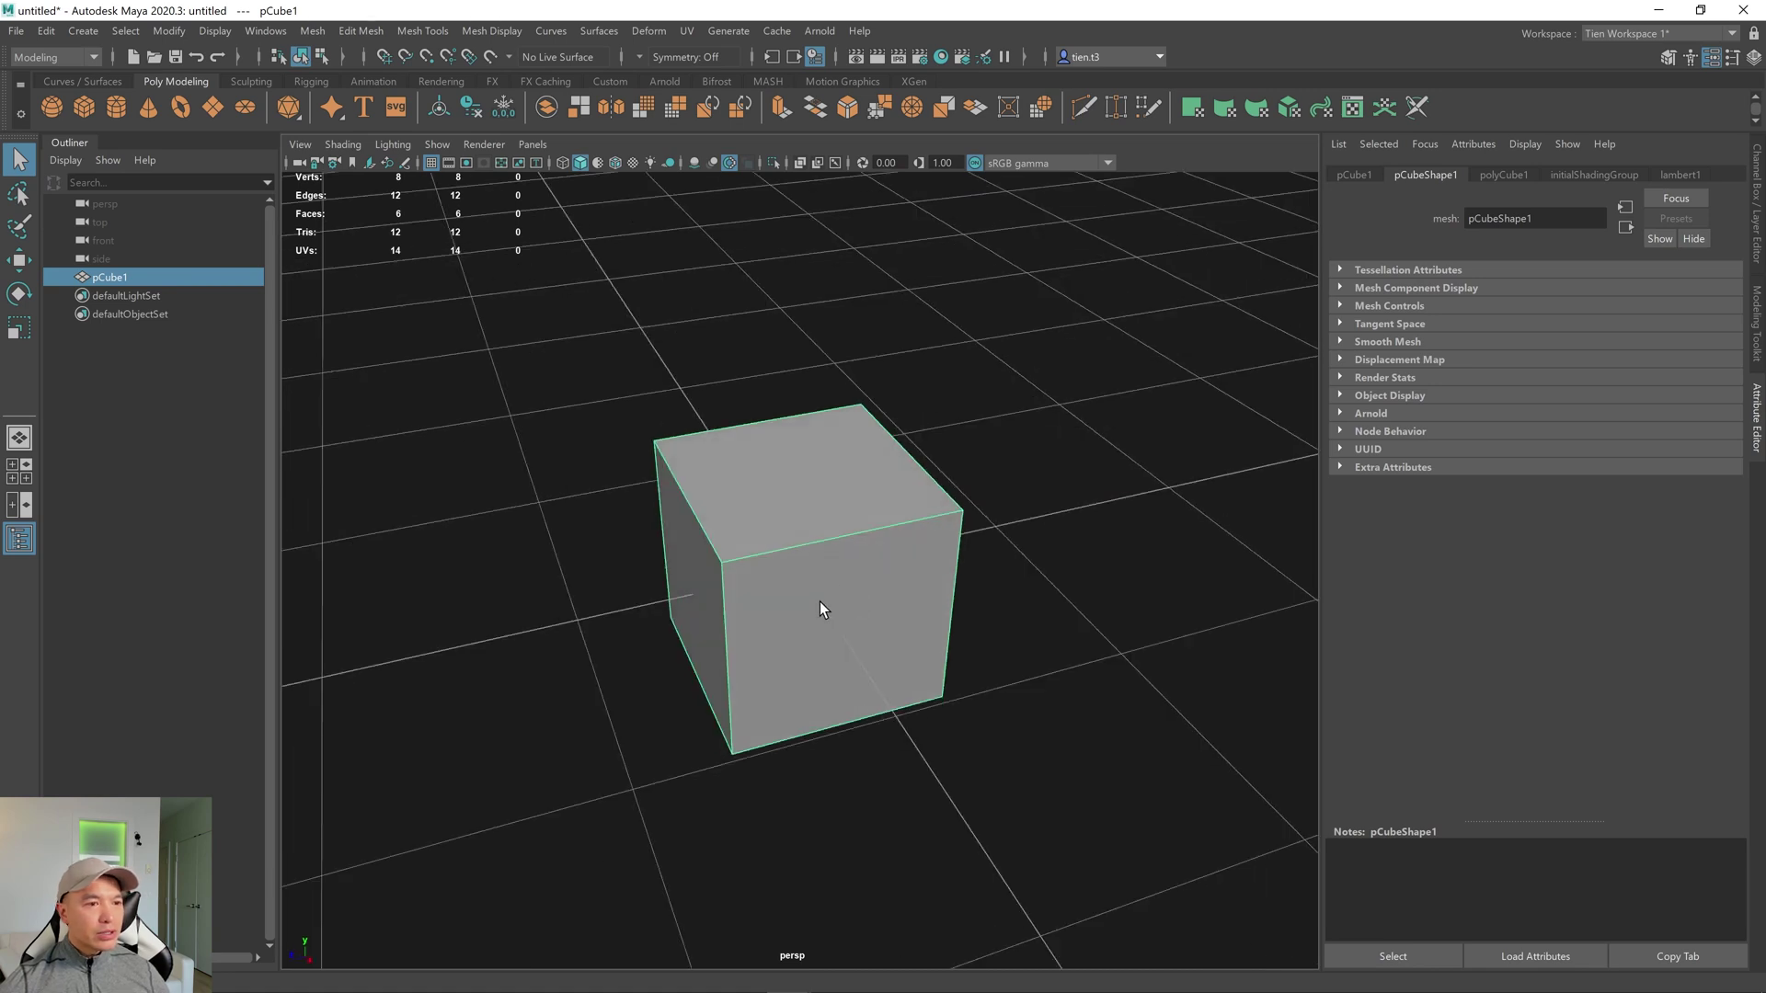
pyautogui.click(16, 32)
pyautogui.moveTo(92, 337)
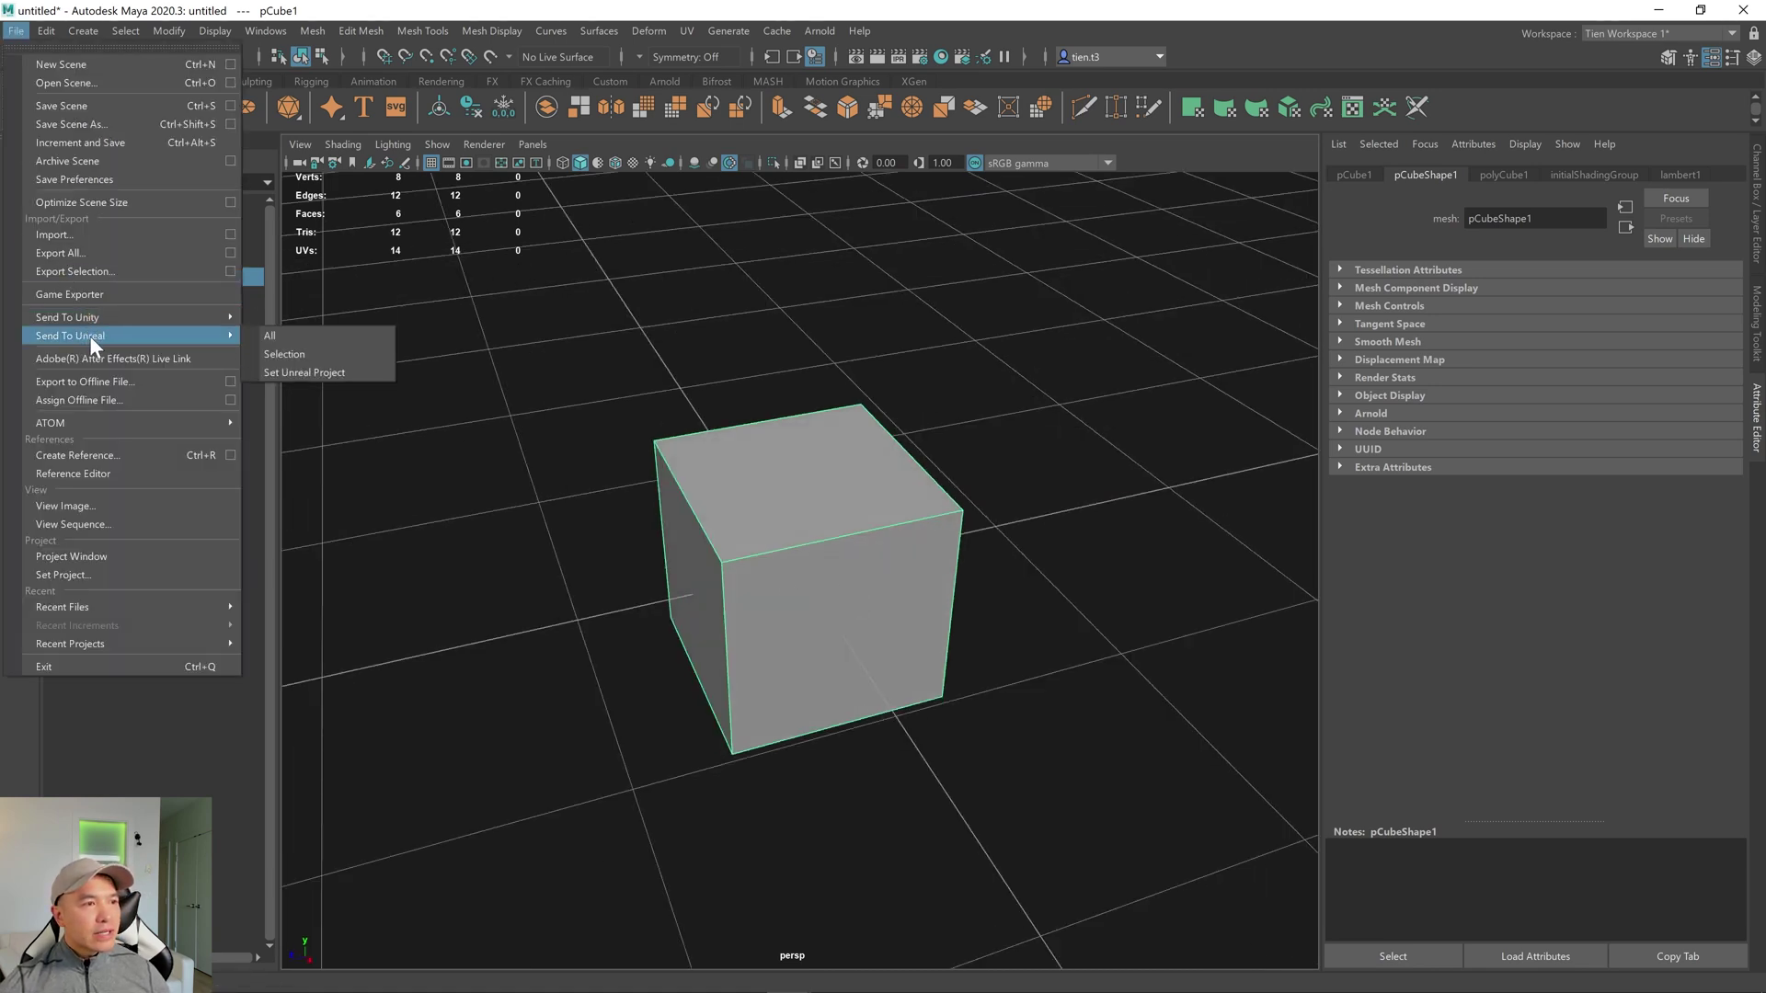
pyautogui.click(306, 353)
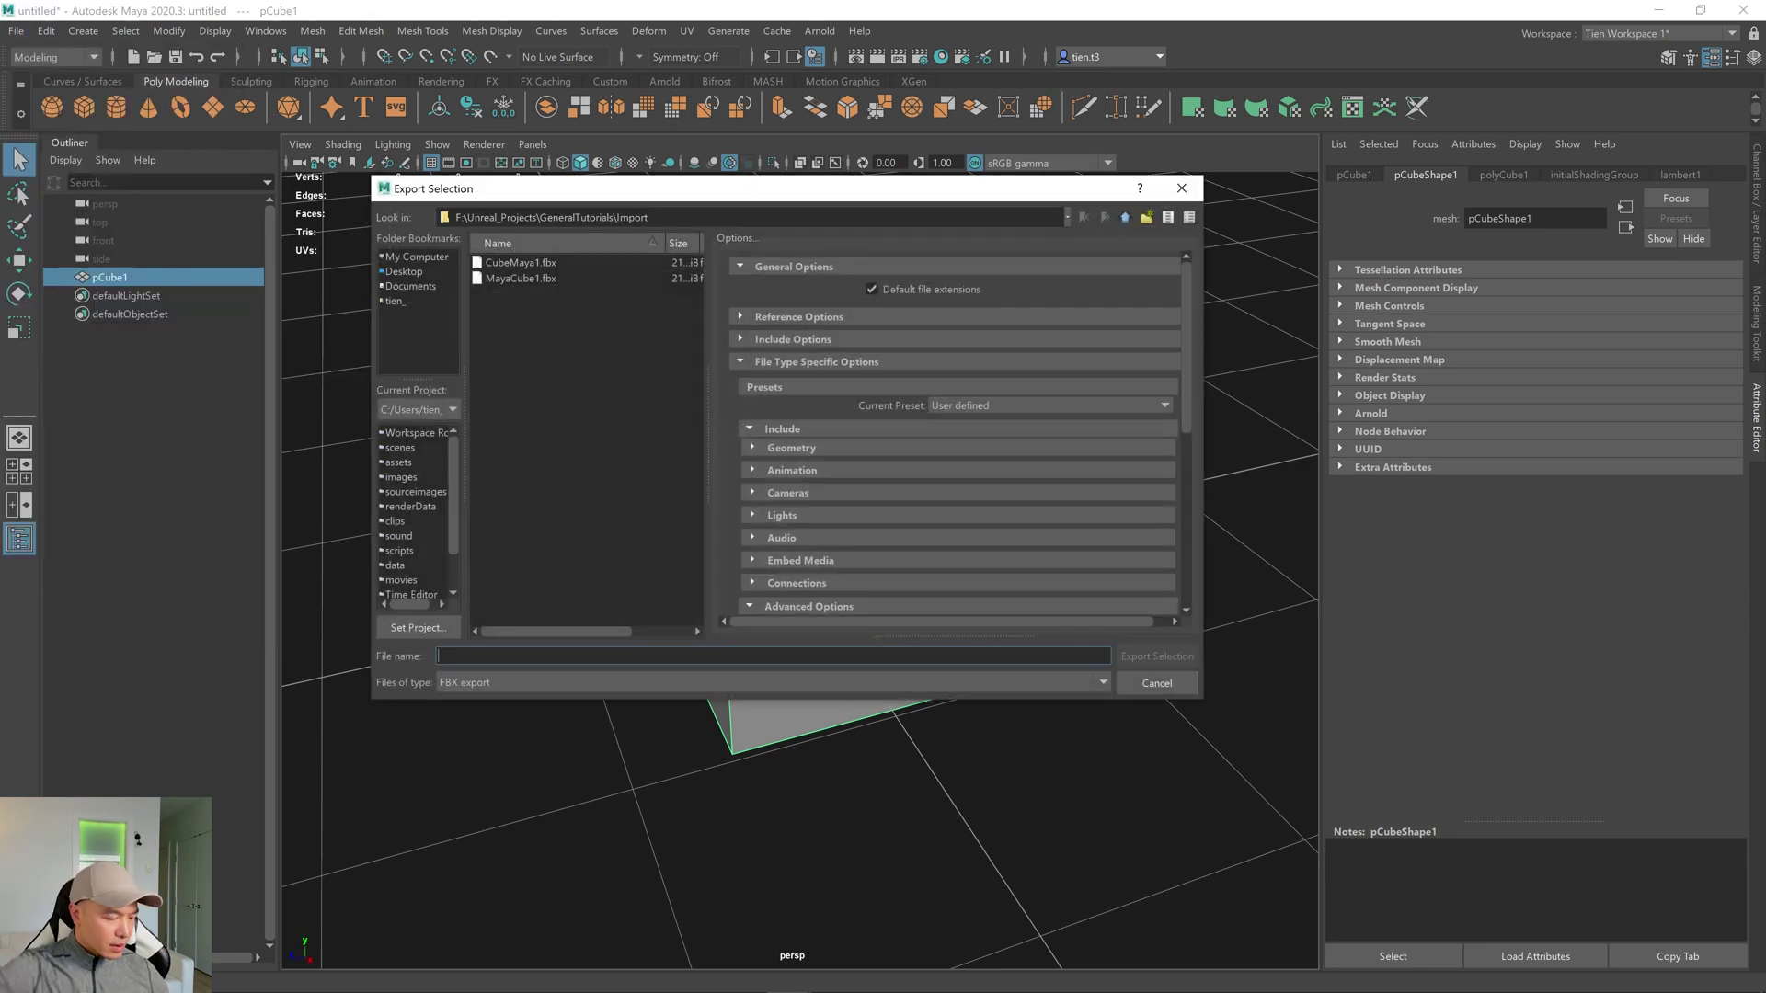
pyautogui.write('MayaCube2')
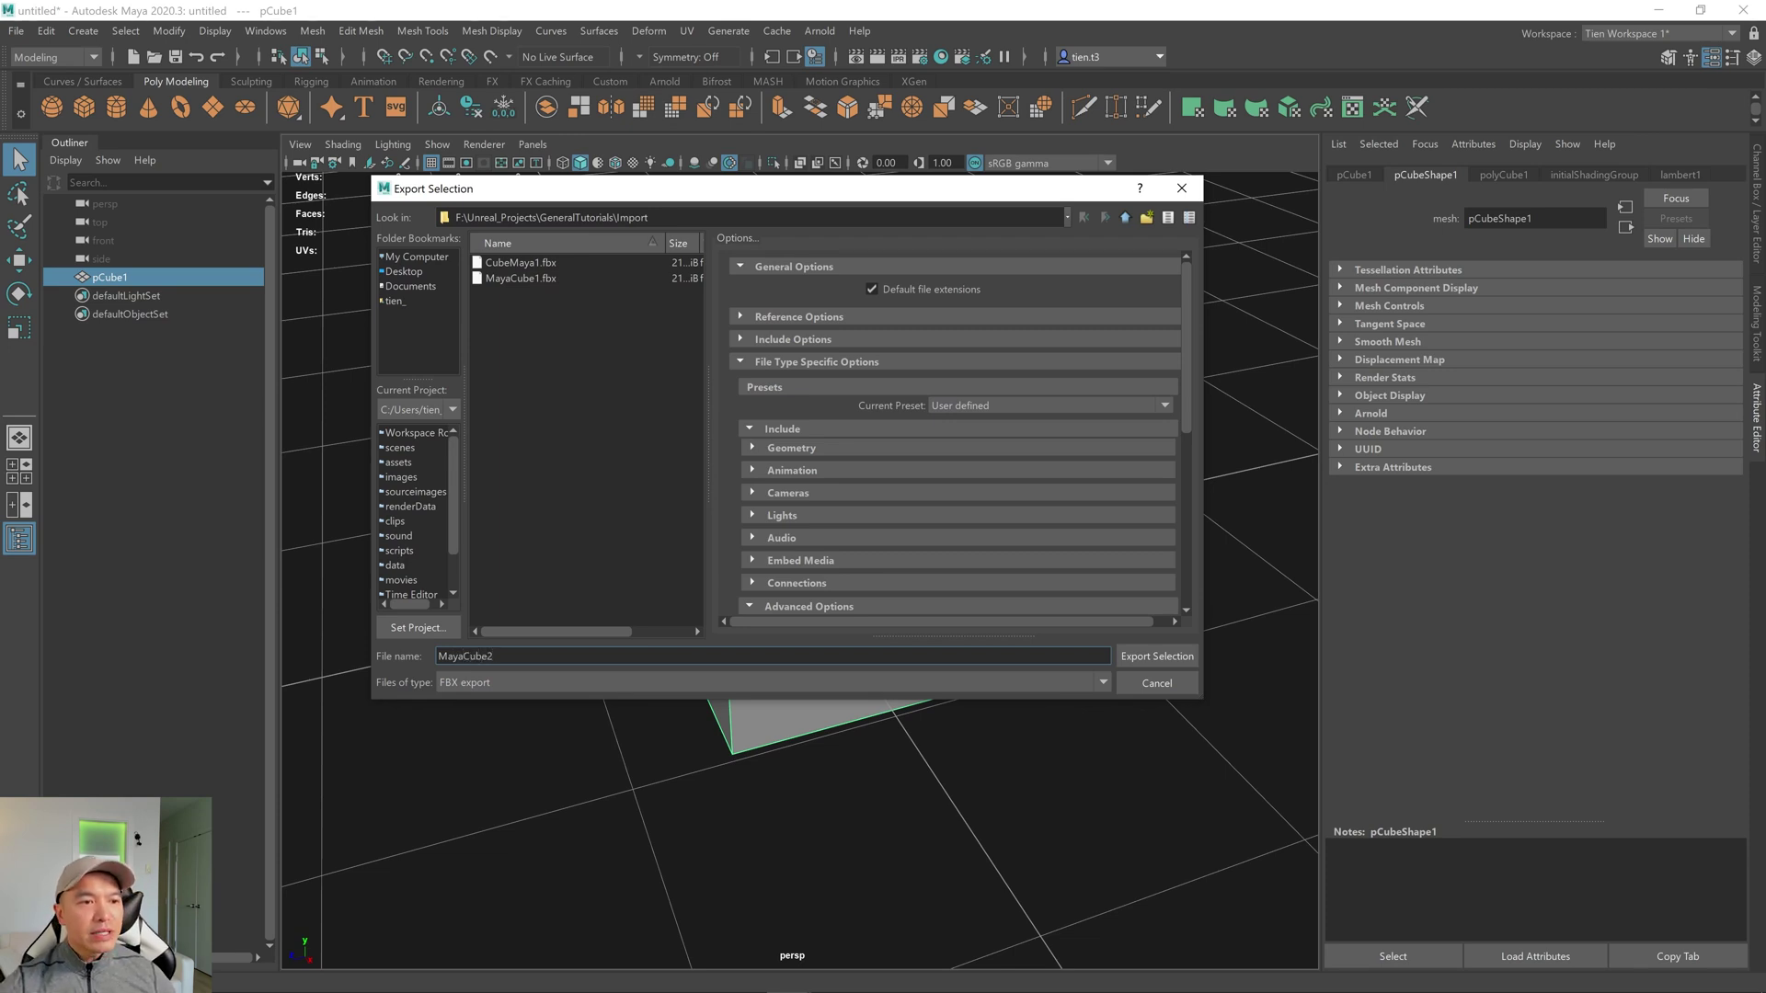
# Turn off automatic unit conversion, set file units to Centimeters, and export the selection.
pyautogui.scroll(-3, 909, 469)
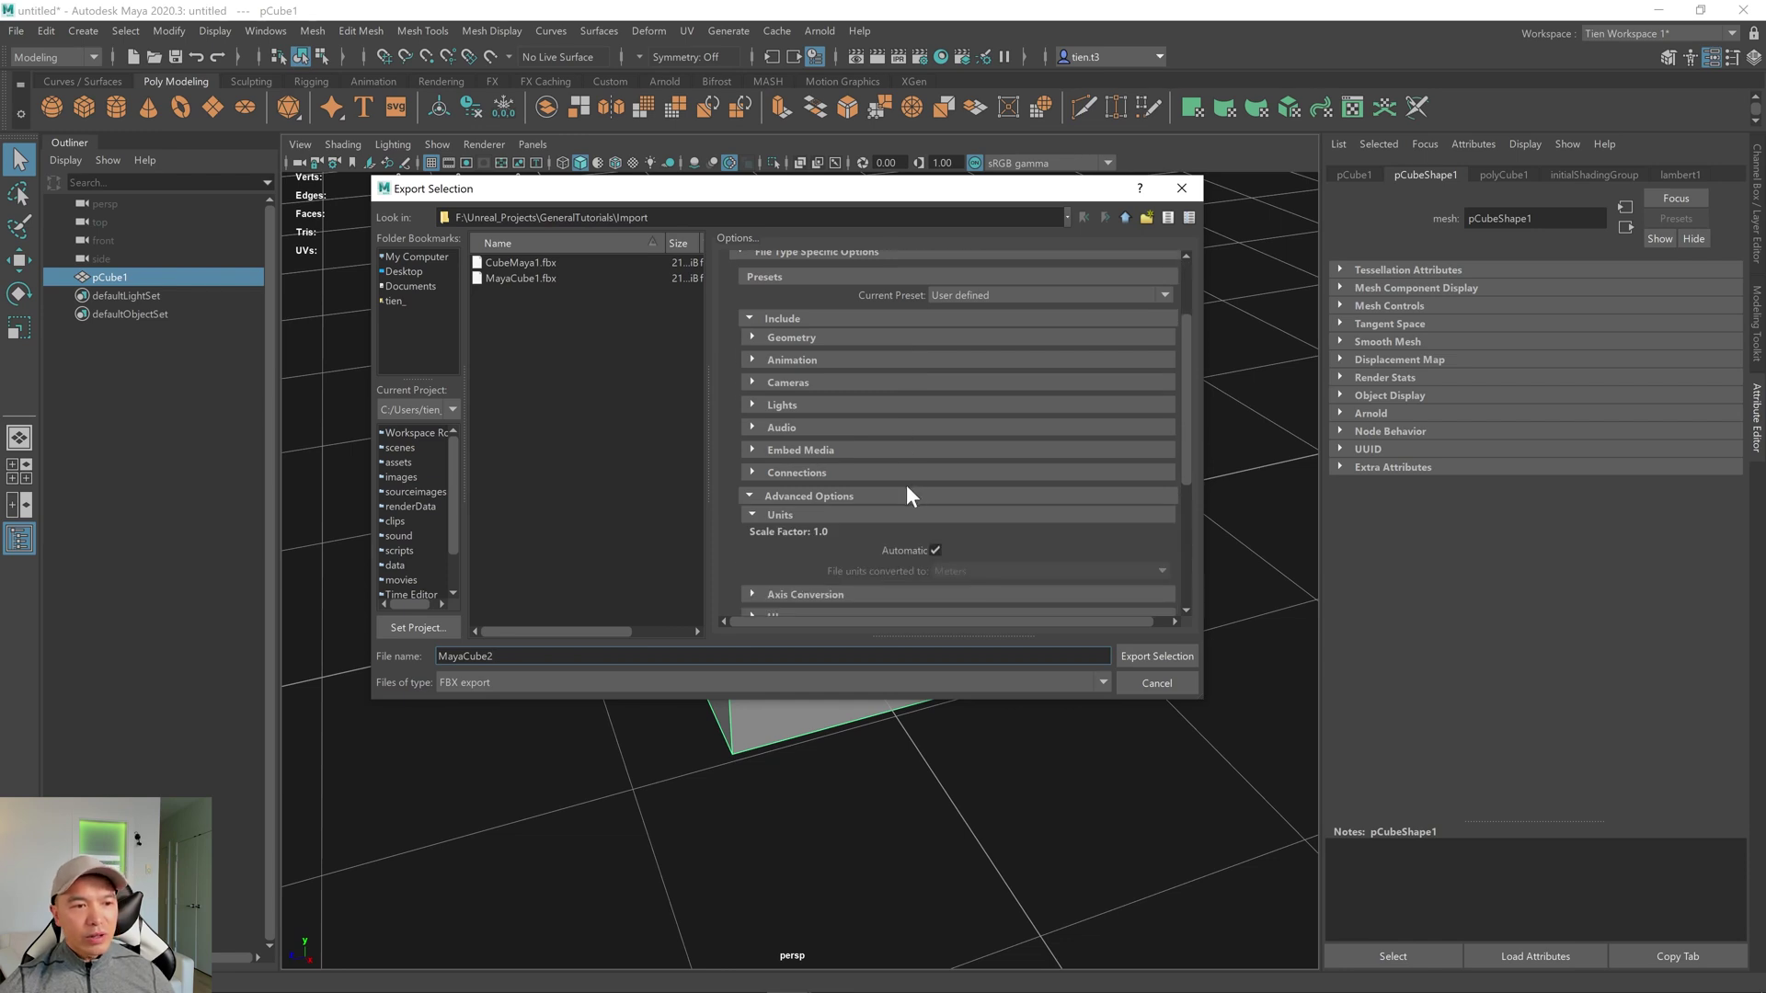
pyautogui.click(934, 550)
pyautogui.scroll(-2, 1049, 504)
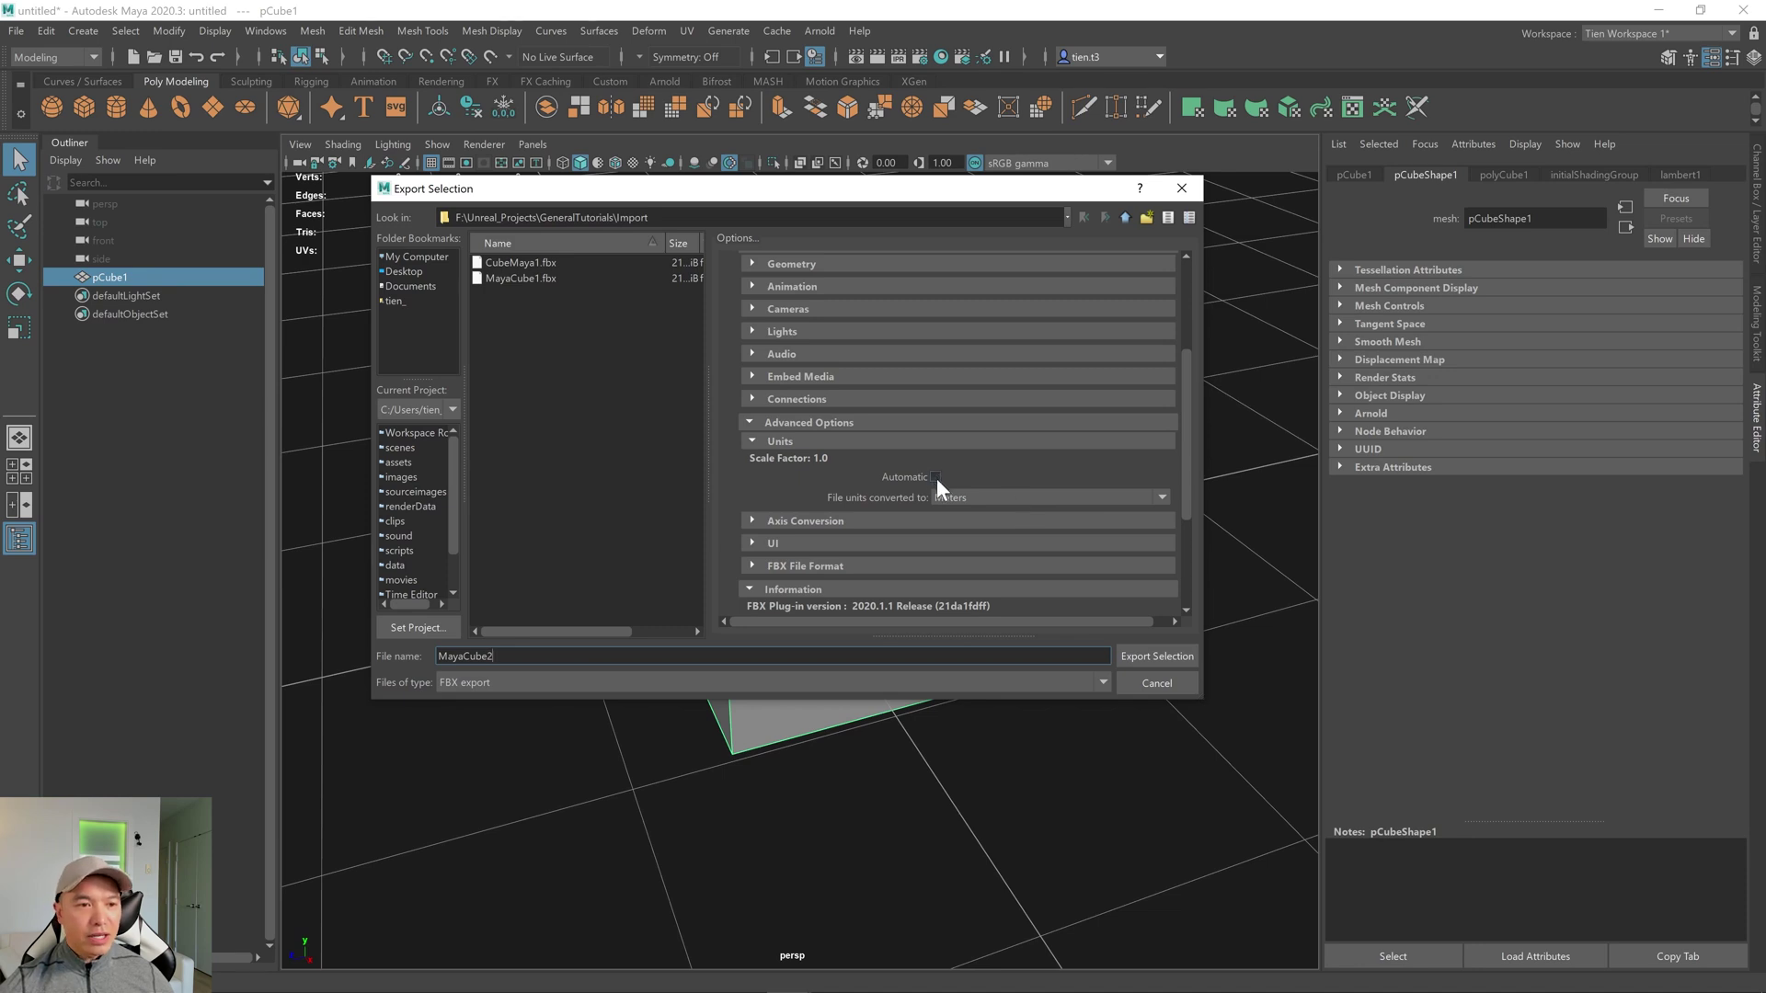
pyautogui.click(1007, 494)
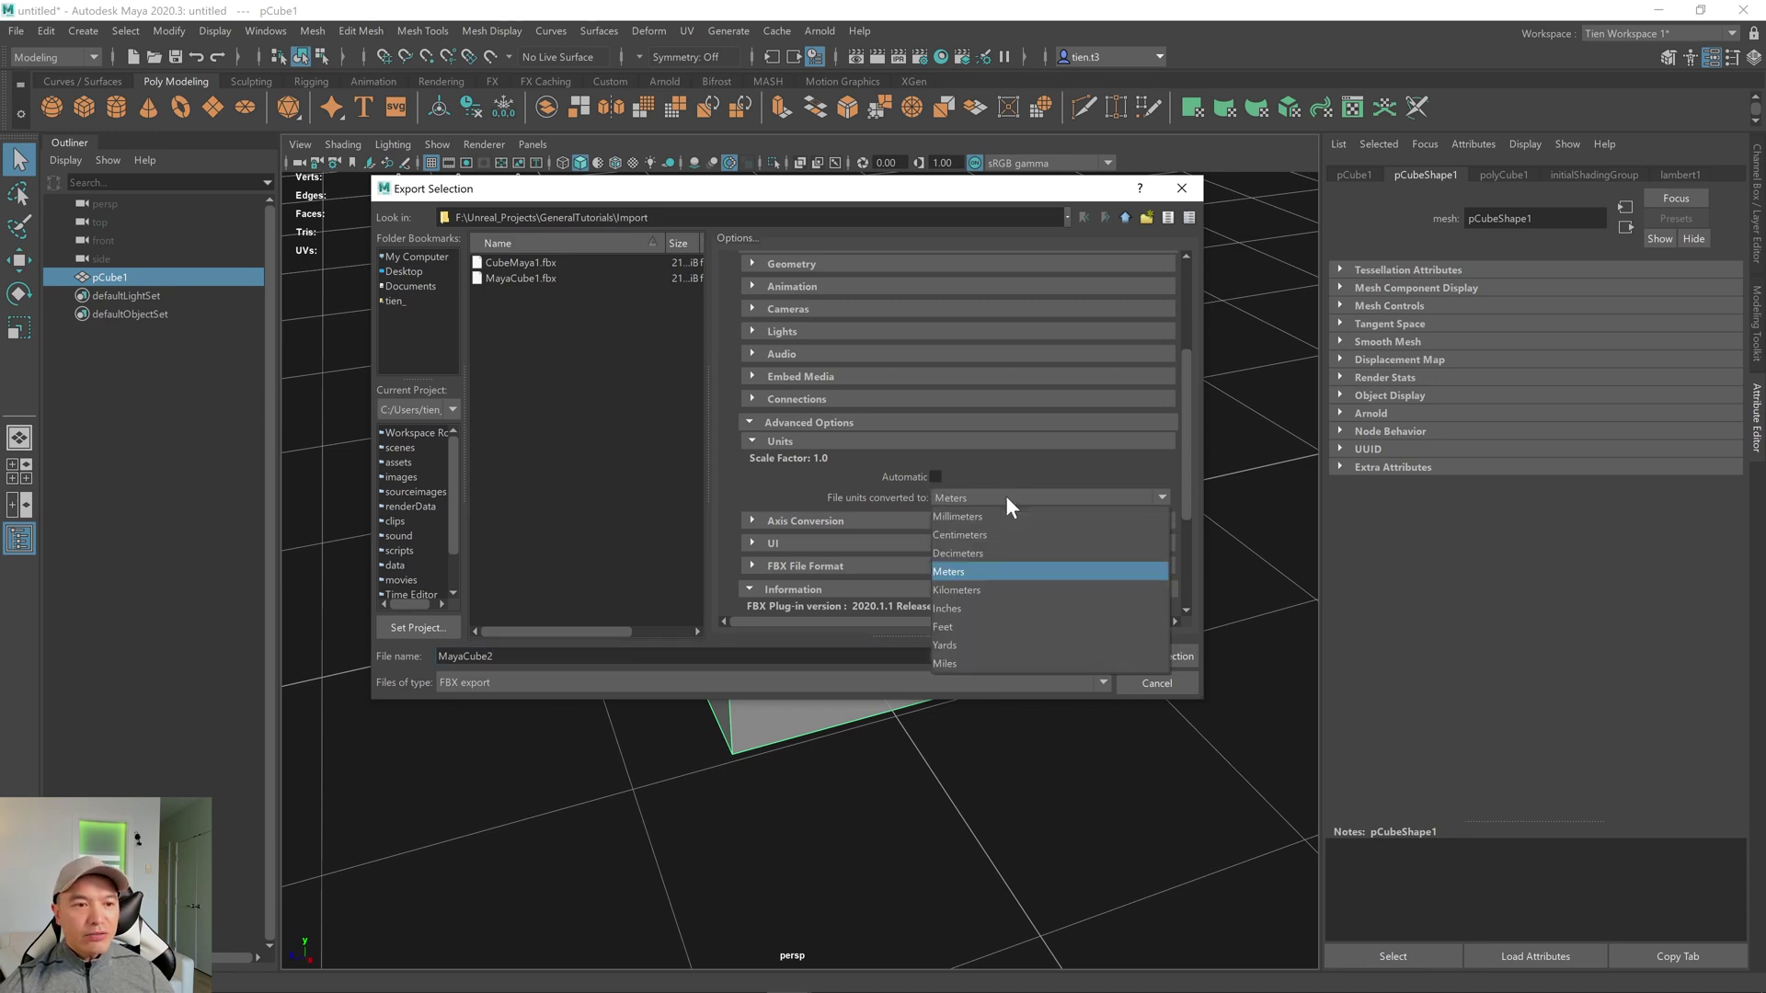
pyautogui.click(978, 538)
pyautogui.click(1135, 655)
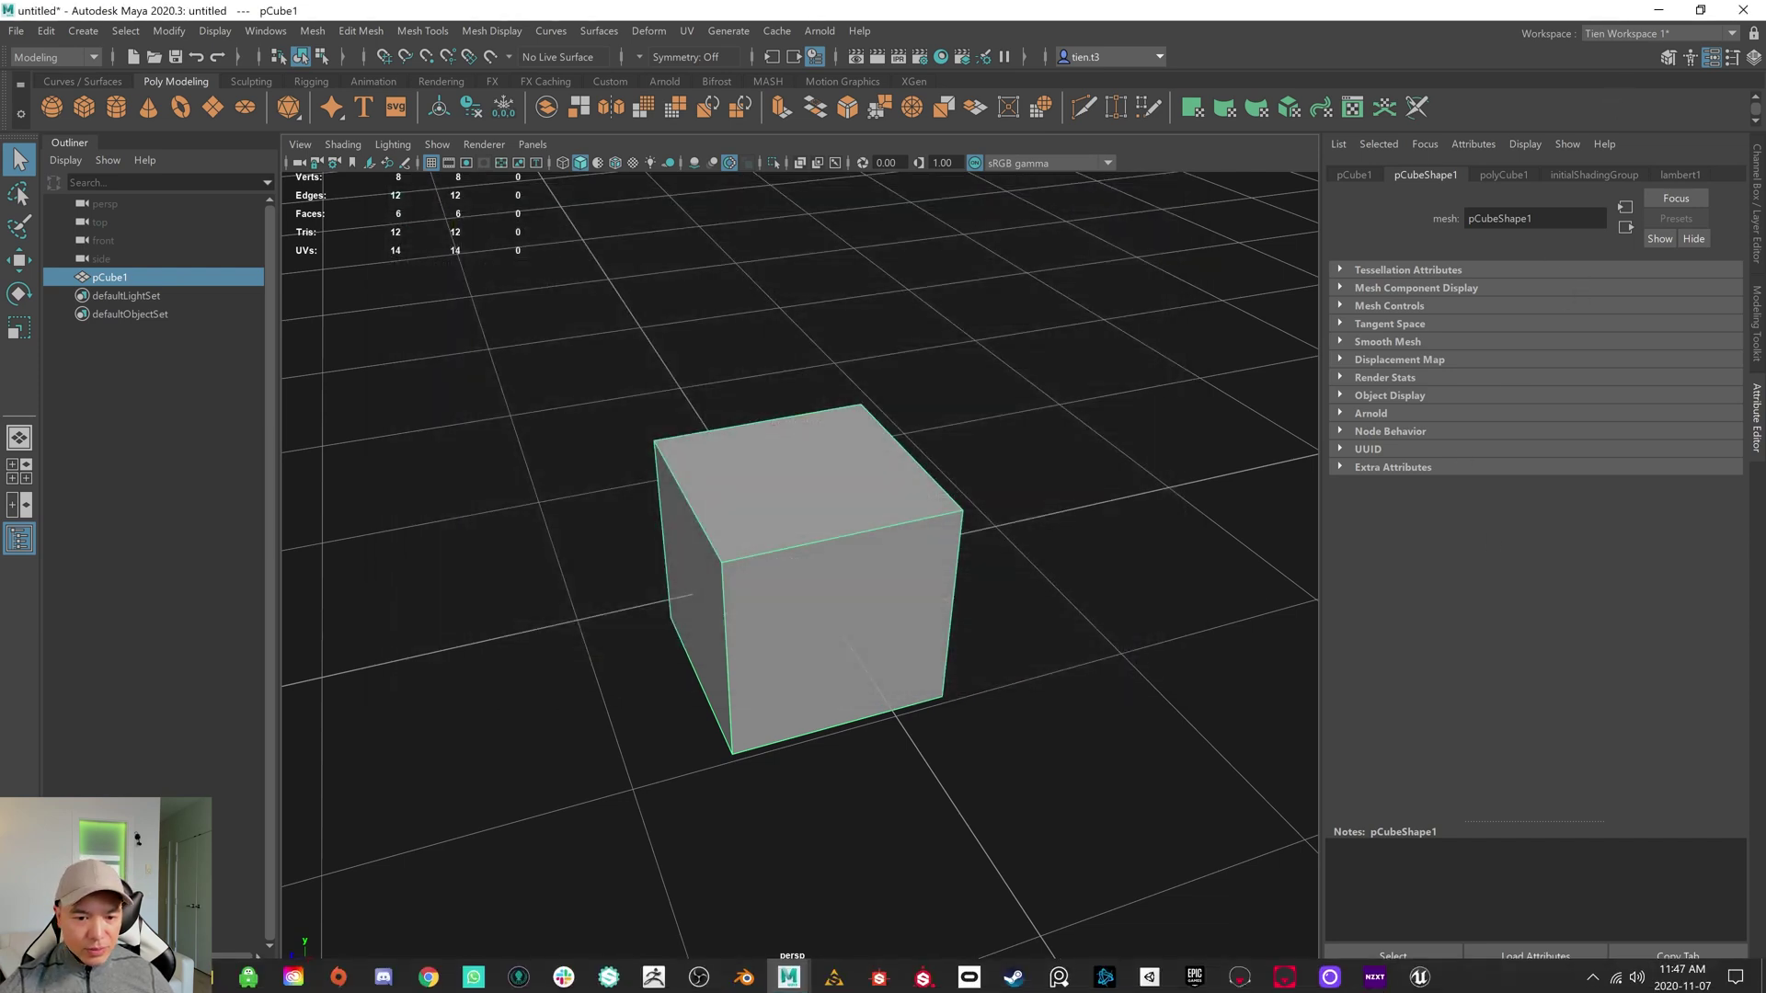
# In Unreal Engine, import MayaCube2 into the Content Browser with Import Uniform Scale 1.0.
pyautogui.click(1421, 976)
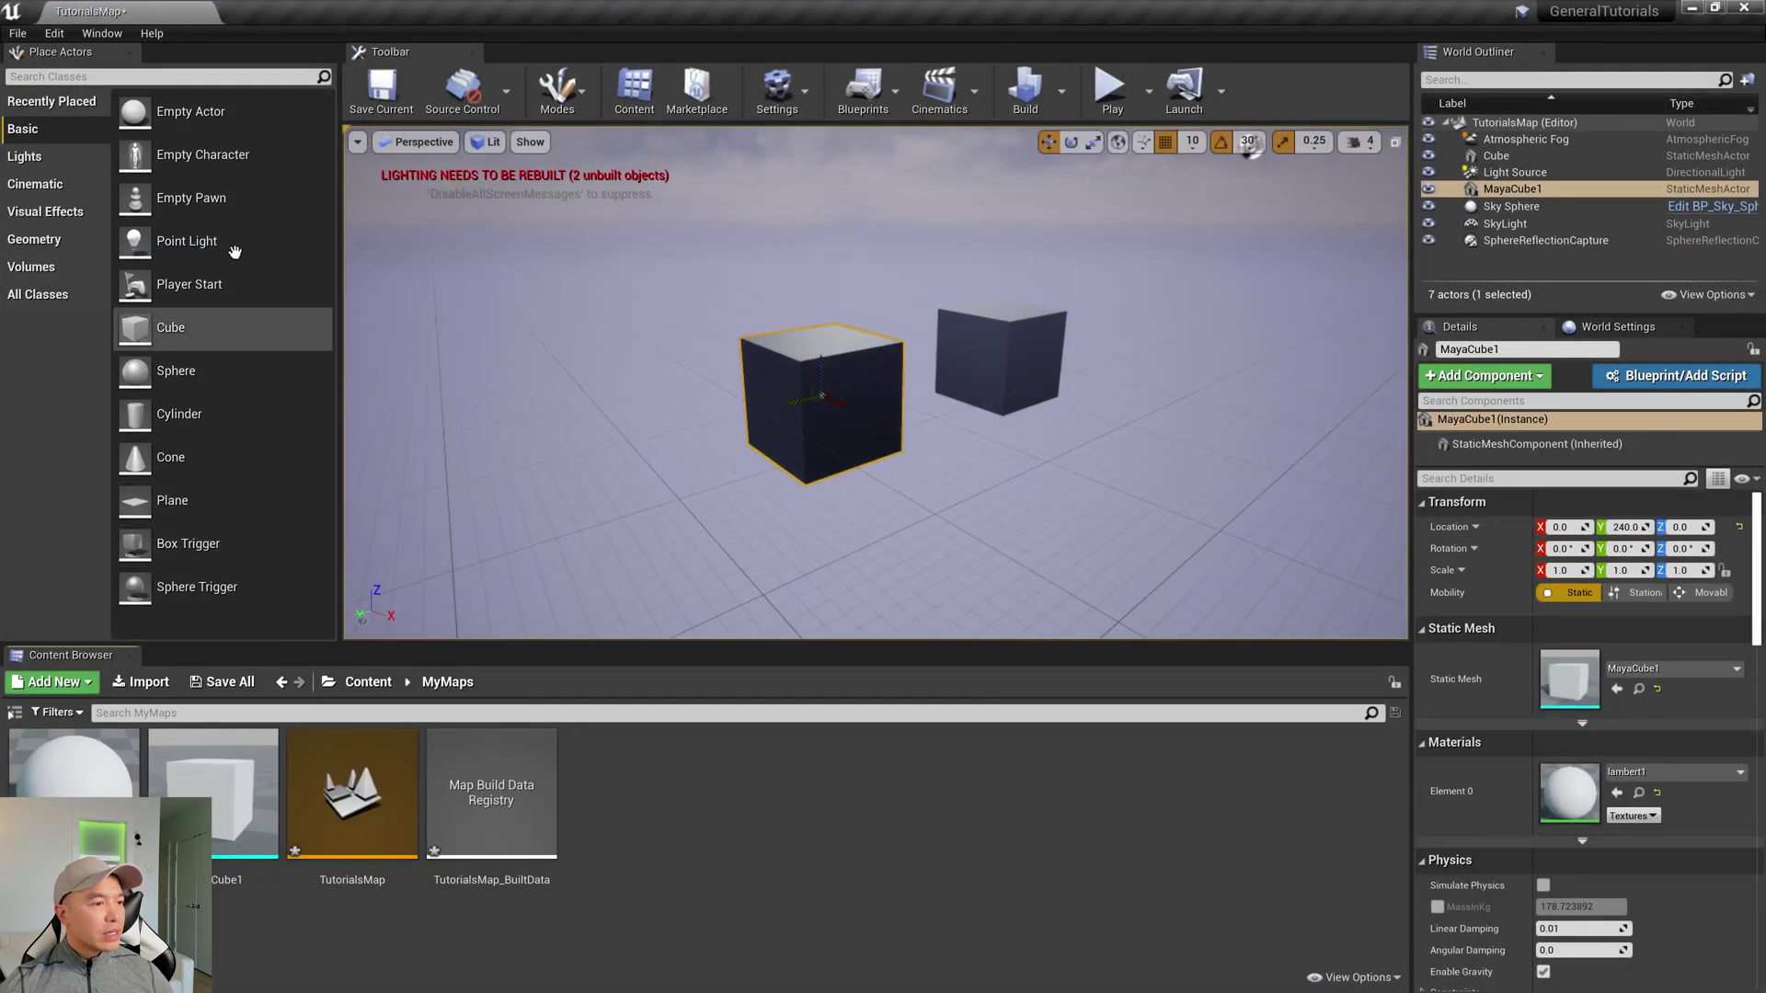
pyautogui.click(147, 685)
pyautogui.click(228, 173)
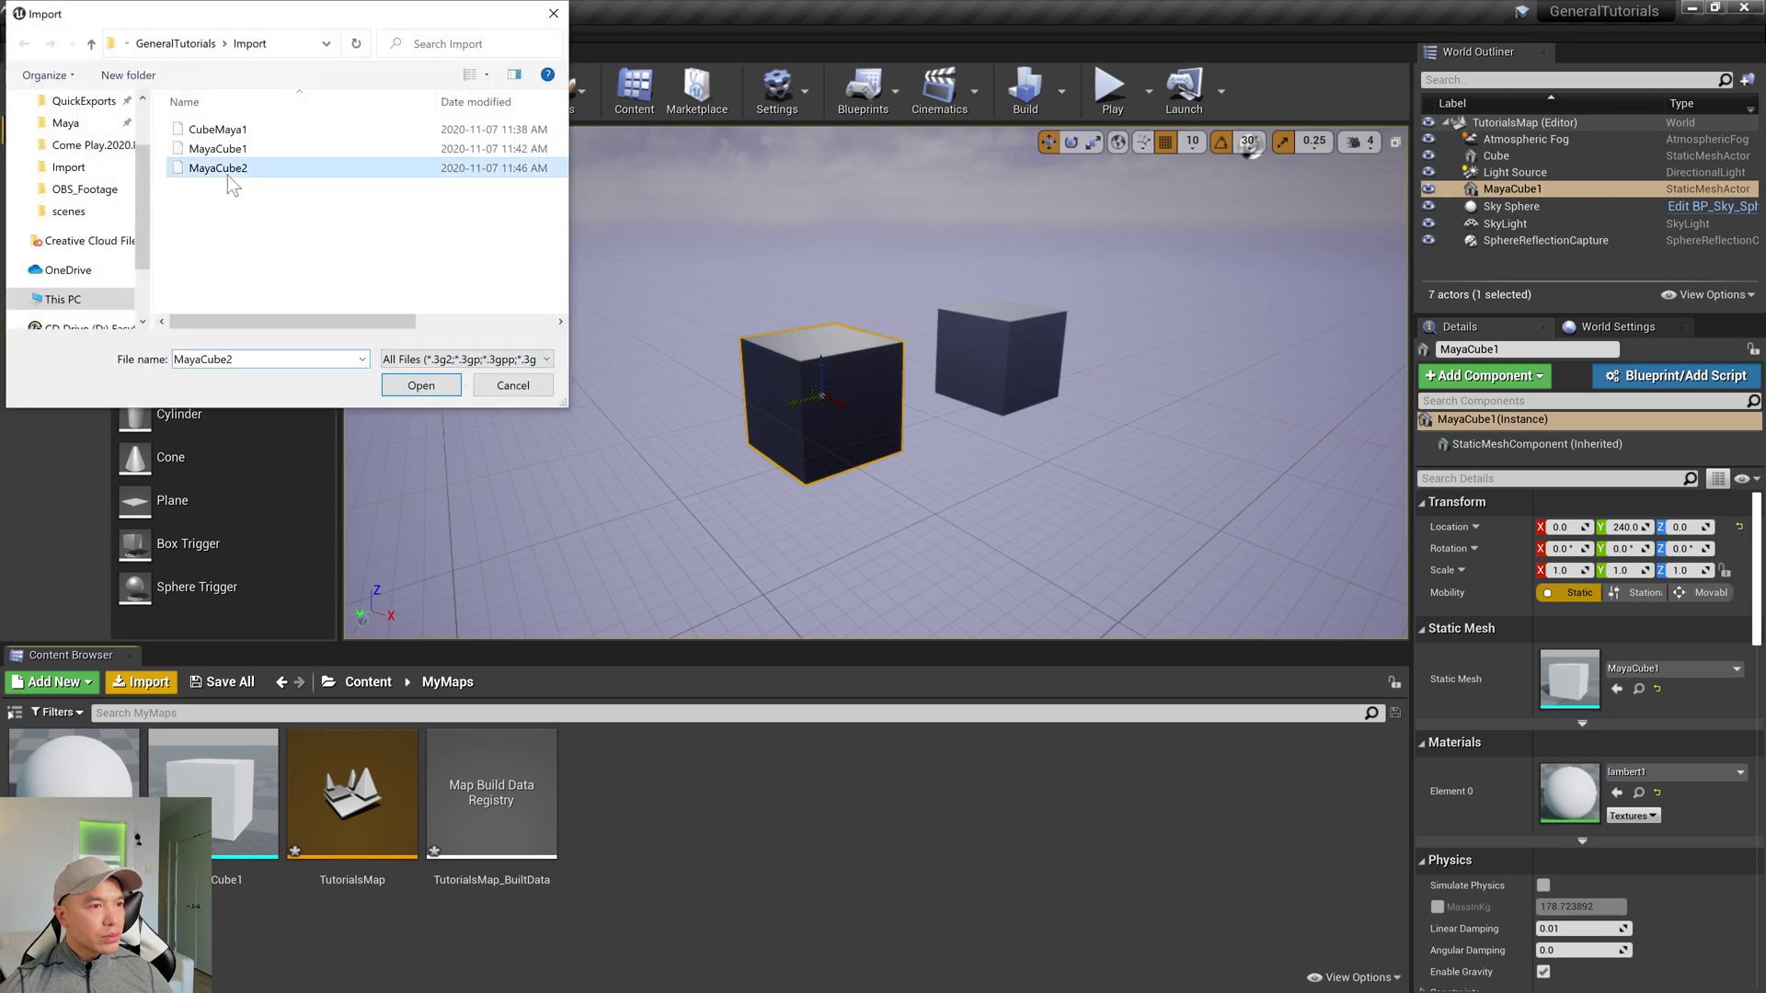
pyautogui.click(406, 385)
pyautogui.click(862, 405)
pyautogui.write('1')
pyautogui.press('Return')
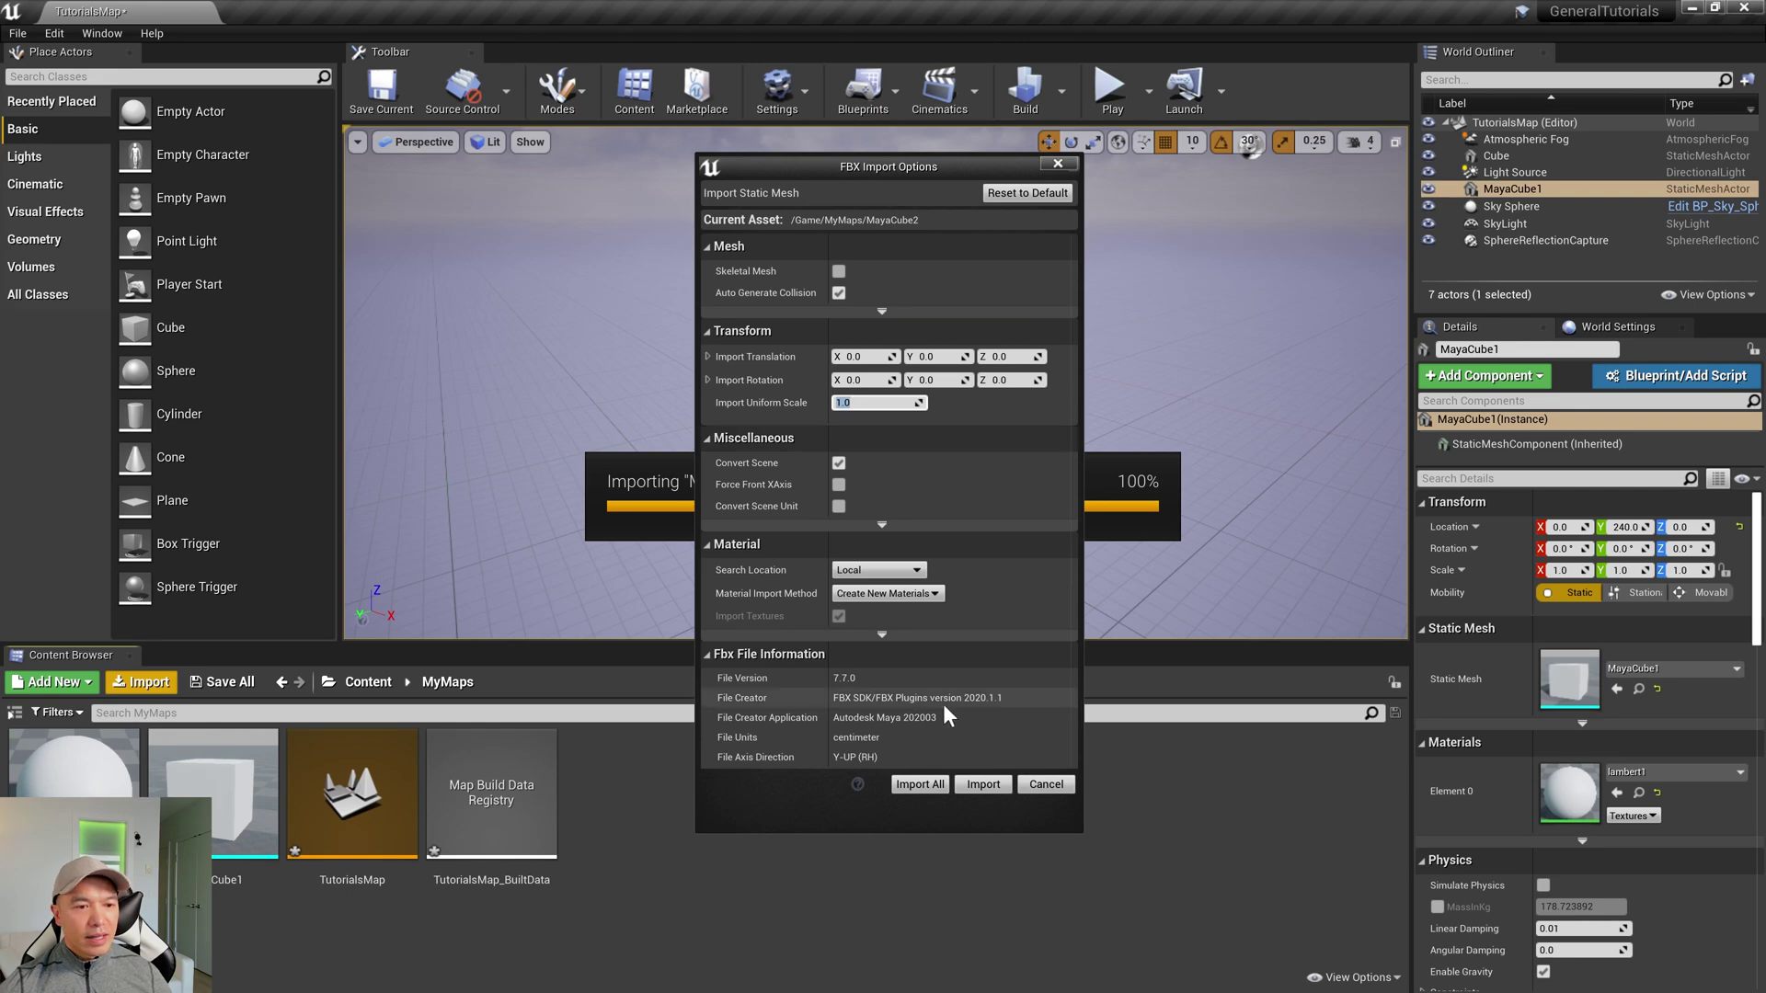
pyautogui.click(935, 787)
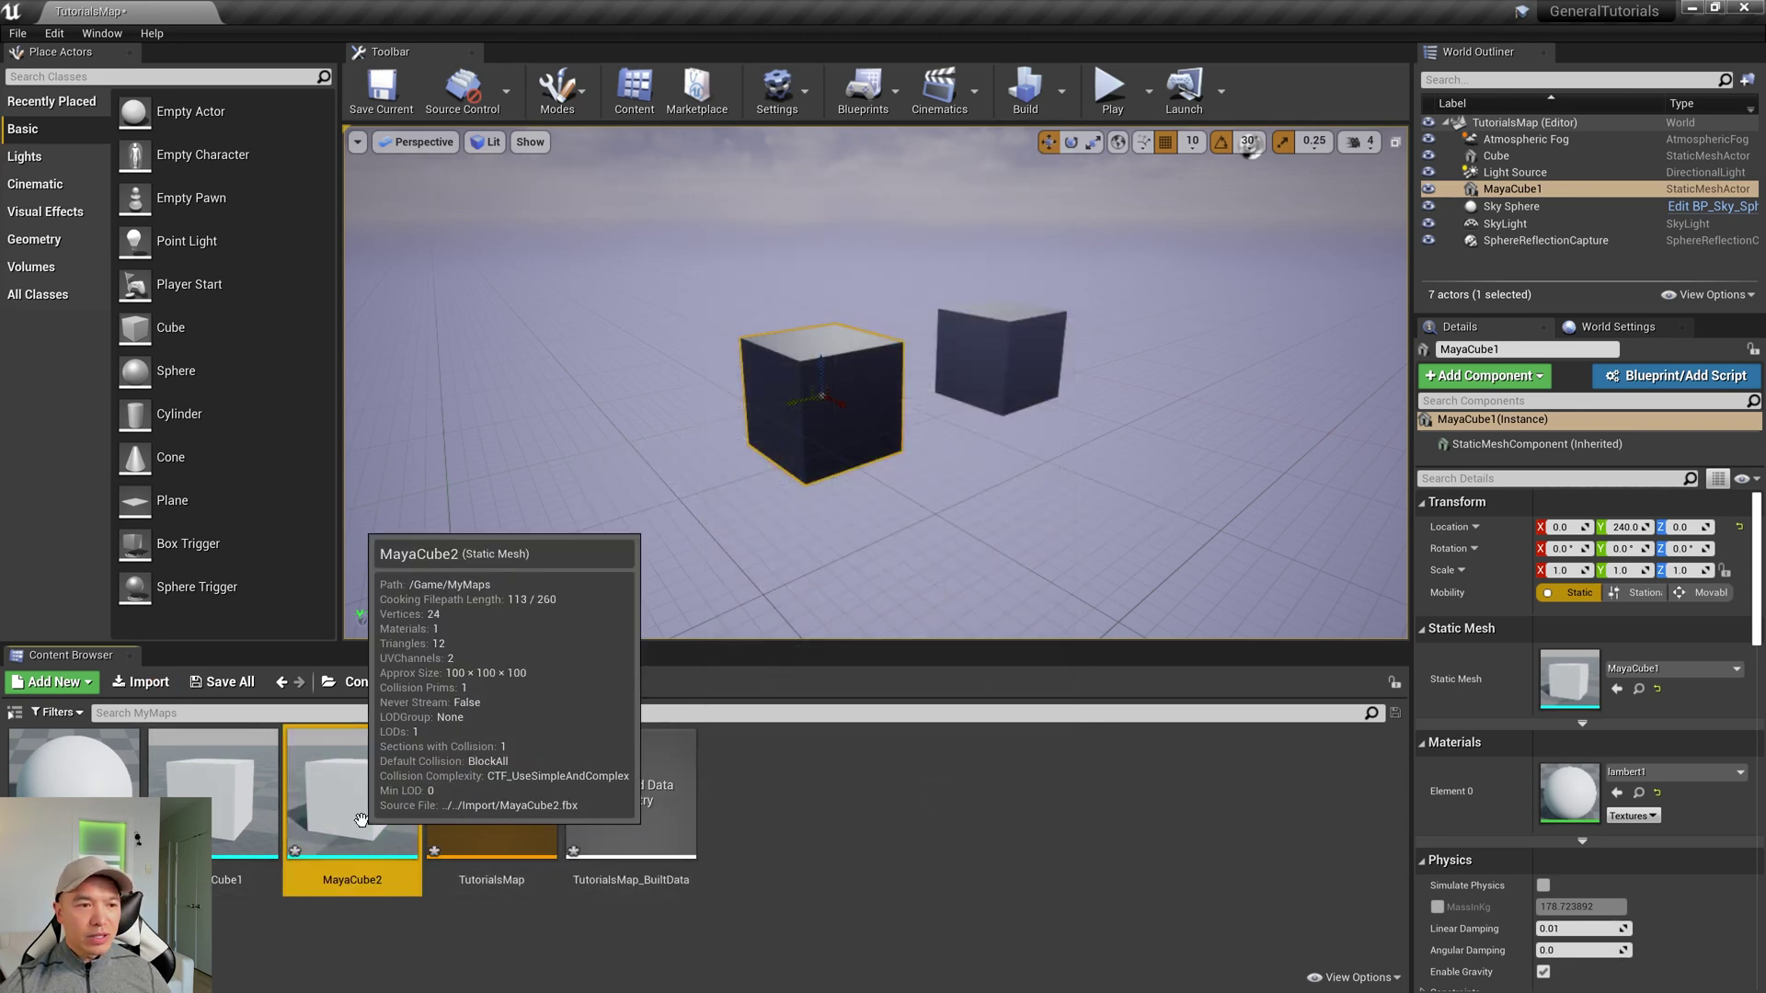
# Place MayaCube2 in the level, reset its location, and move it along Y beside the other cubes.
pyautogui.moveTo(352, 796); pyautogui.dragTo(669, 558)
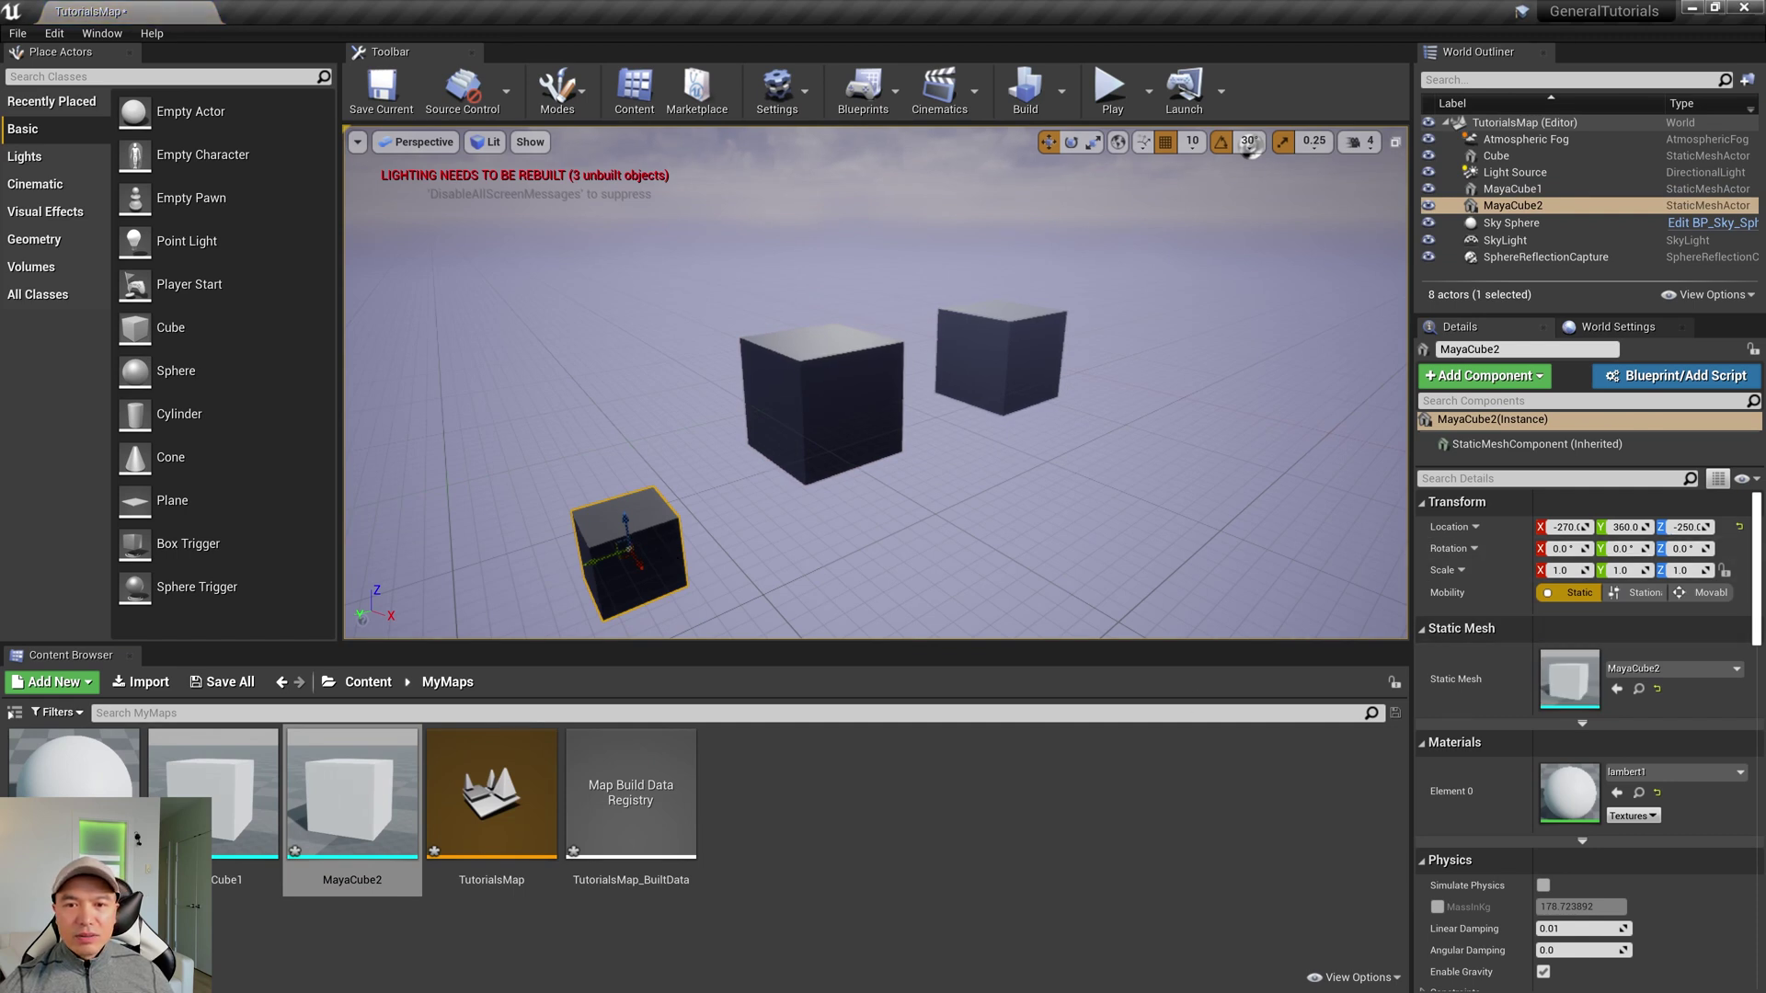
pyautogui.click(1740, 527)
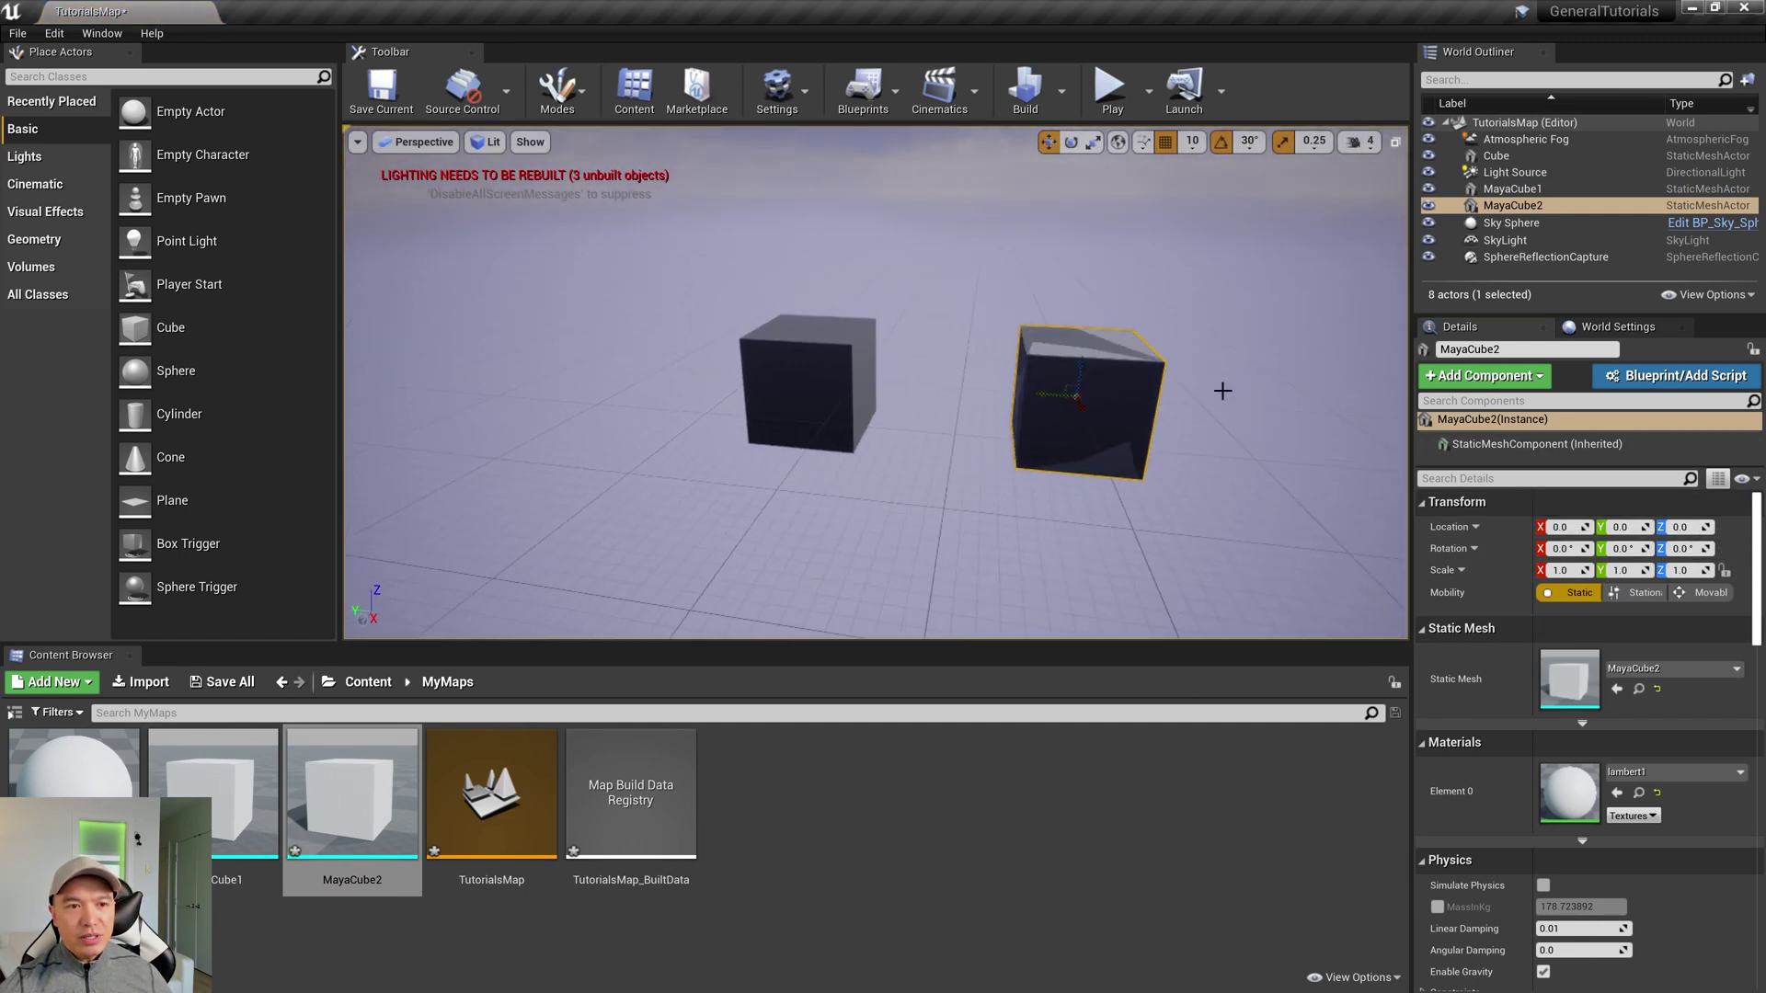
pyautogui.moveTo(1037, 387); pyautogui.dragTo(1261, 398)
pyautogui.press('f')
pyautogui.scroll(3, 851, 371)
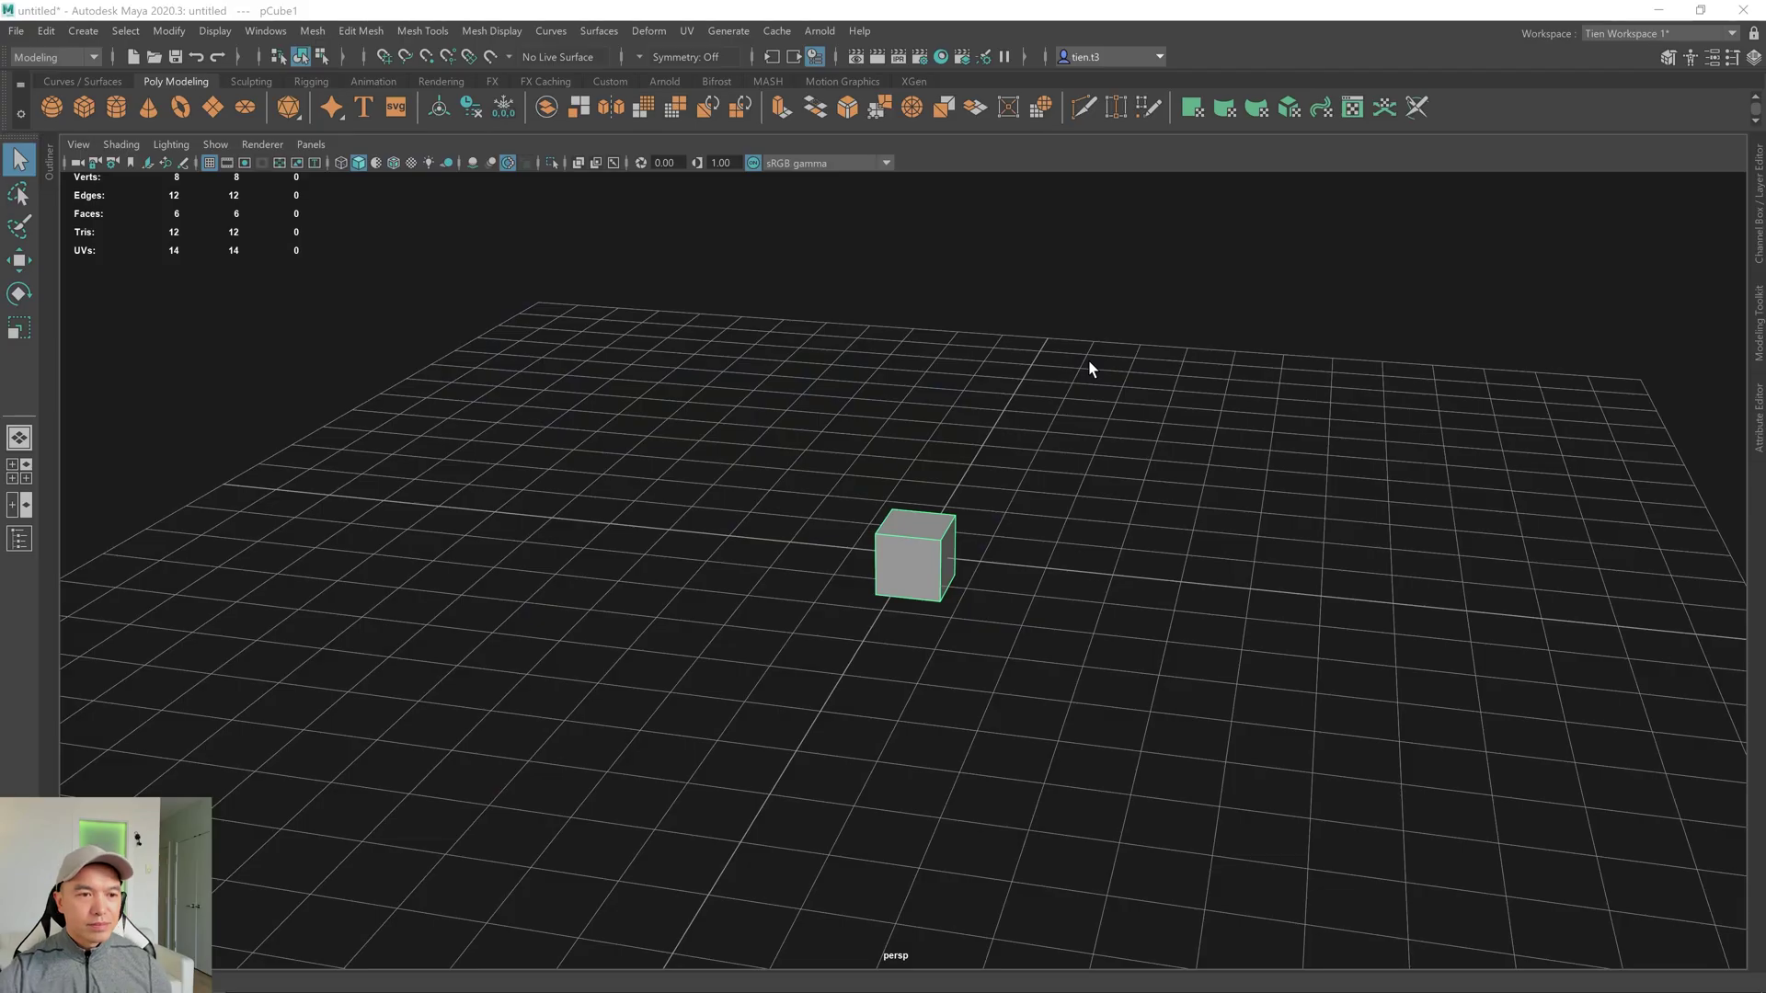
# Back in Maya, pan and orbit around pCube1, check the display options, then deselect the cube.
pyautogui.hotkey('alt', 'Tab')
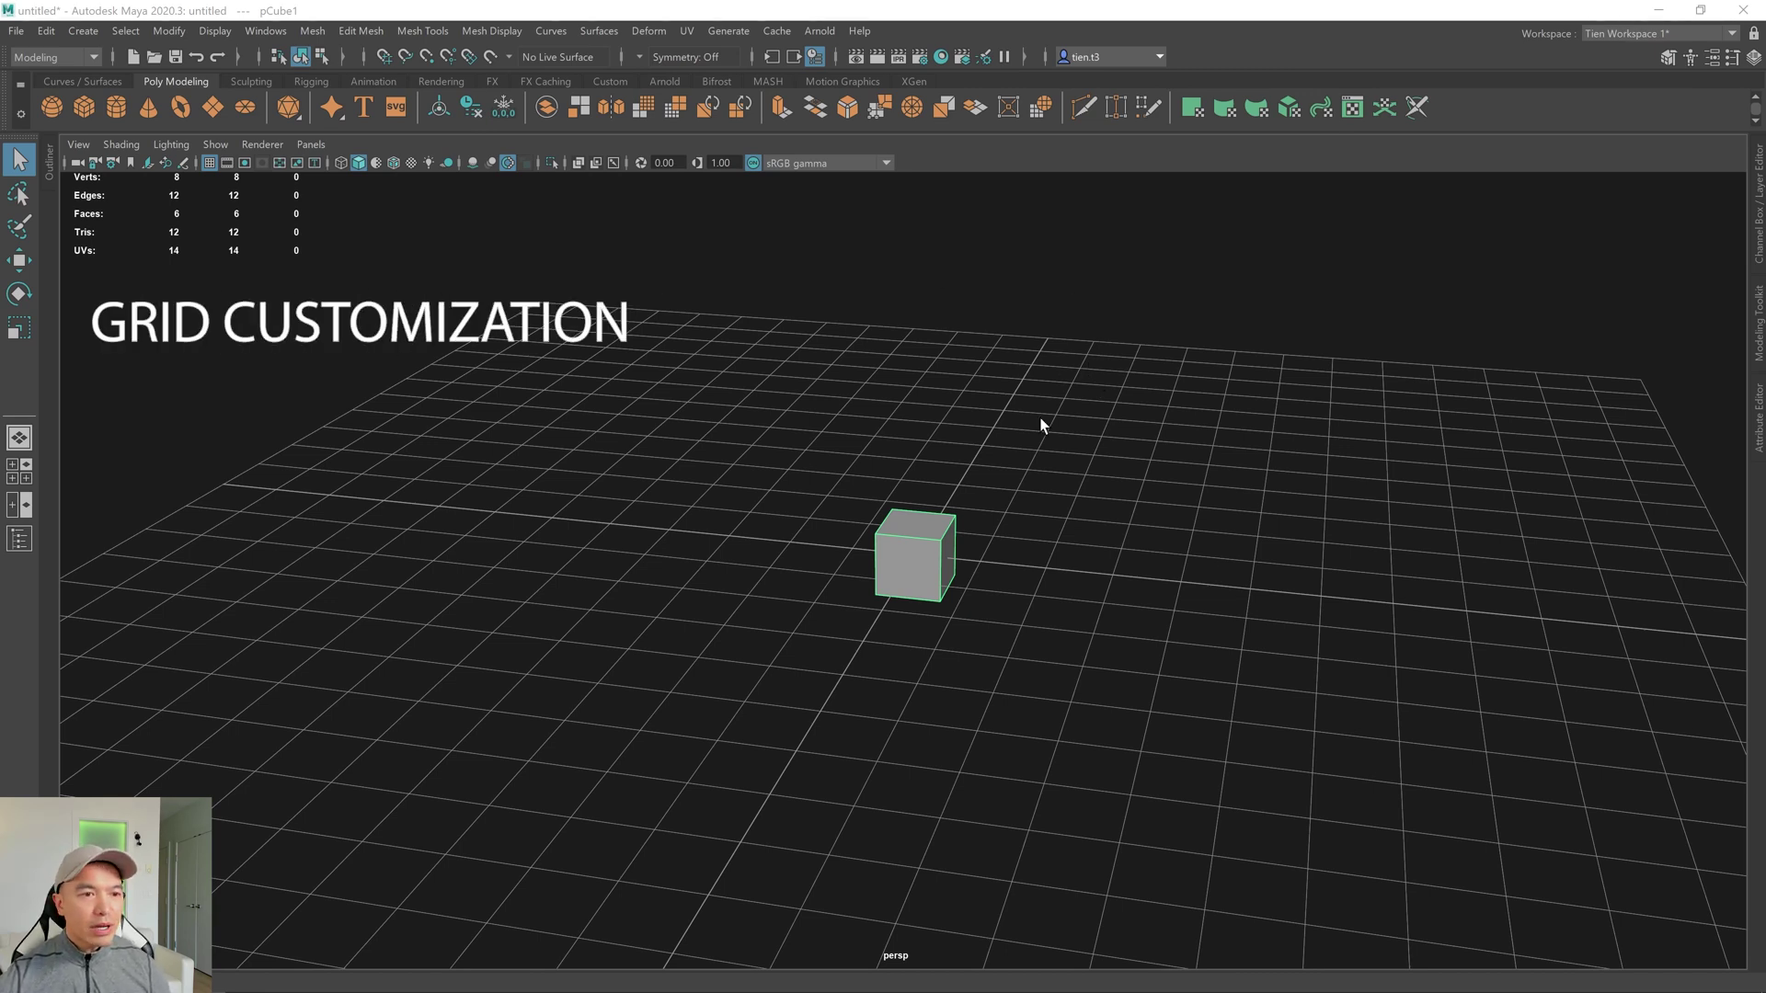
pyautogui.keyDown('alt'); pyautogui.moveTo(1045, 425); pyautogui.dragTo(1057, 513, button='middle'); pyautogui.keyUp('alt')
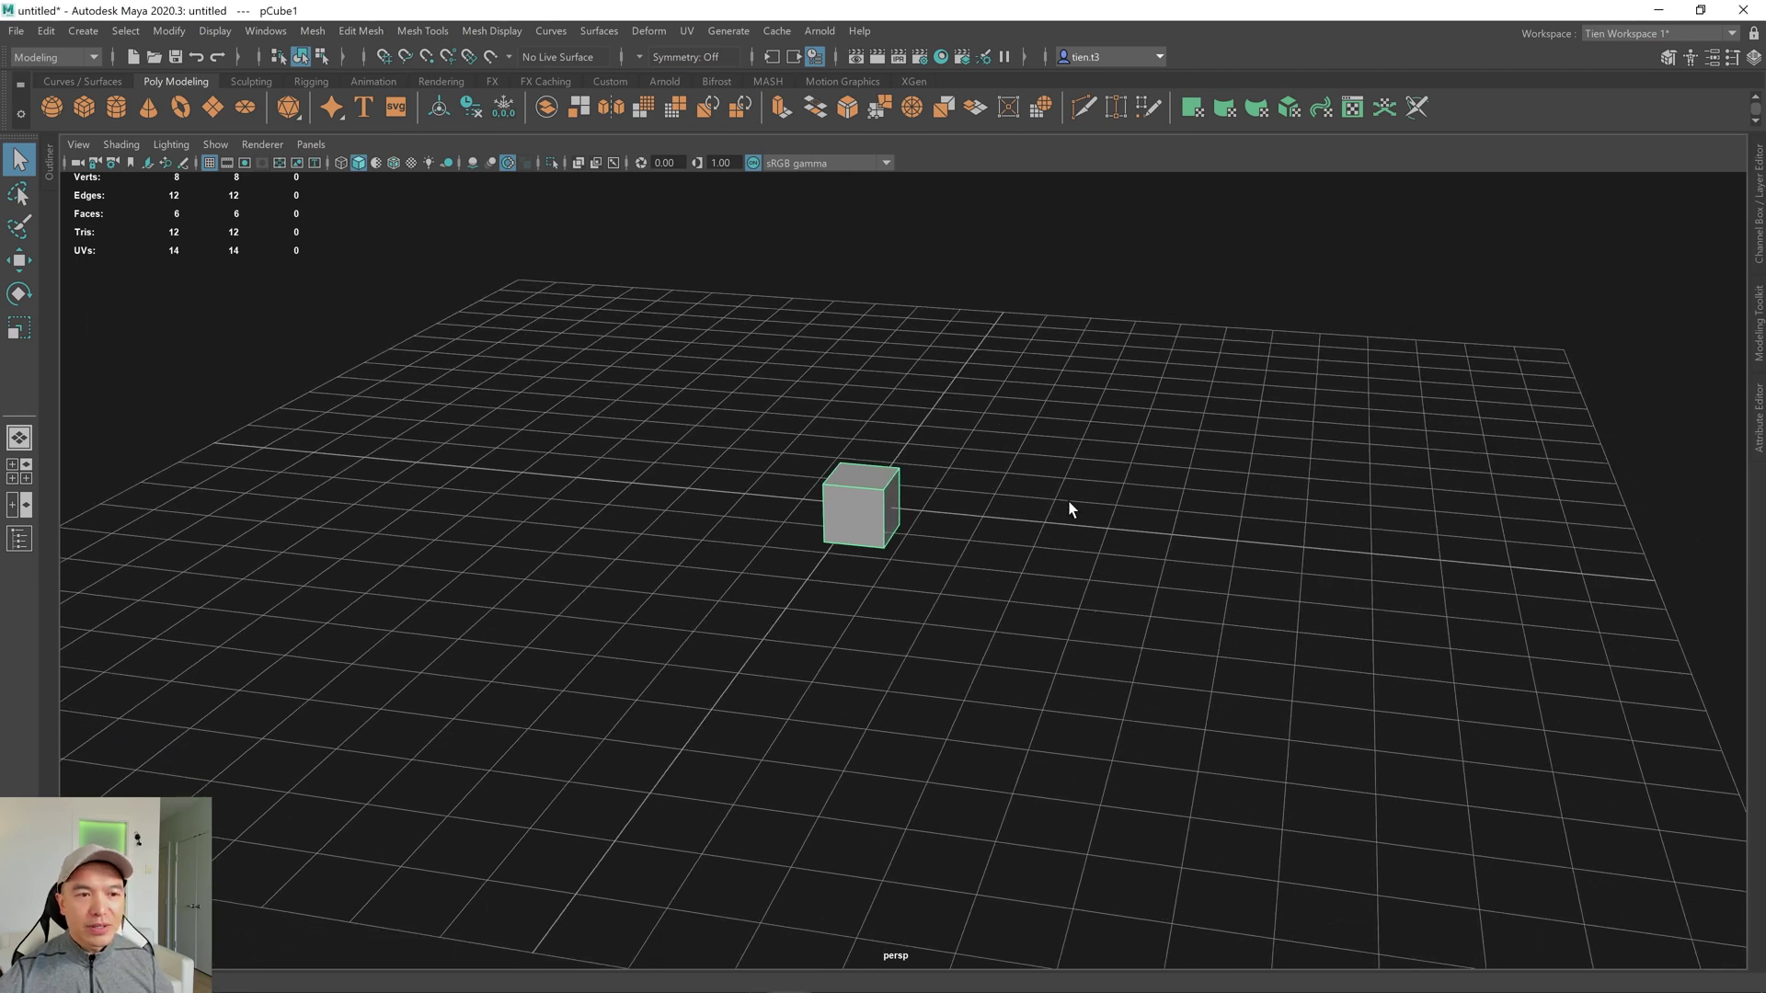
pyautogui.keyDown('alt'); pyautogui.moveTo(824, 460); pyautogui.dragTo(737, 439); pyautogui.keyUp('alt')
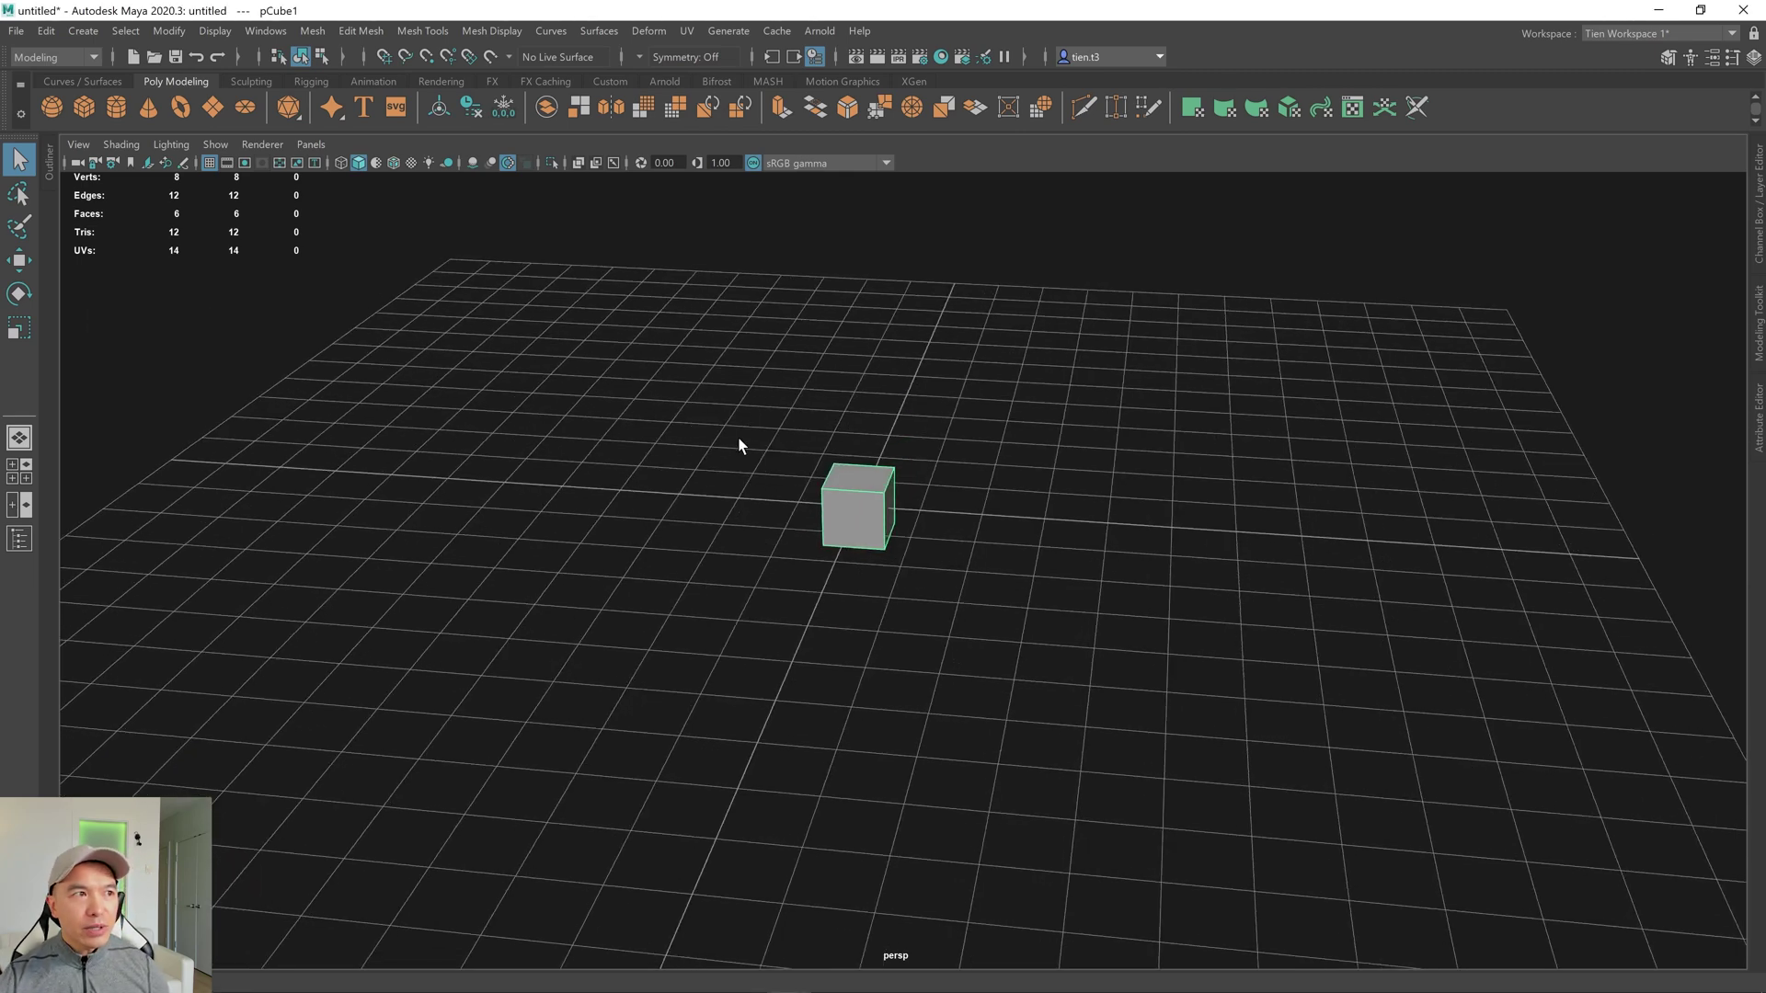
pyautogui.click(208, 31)
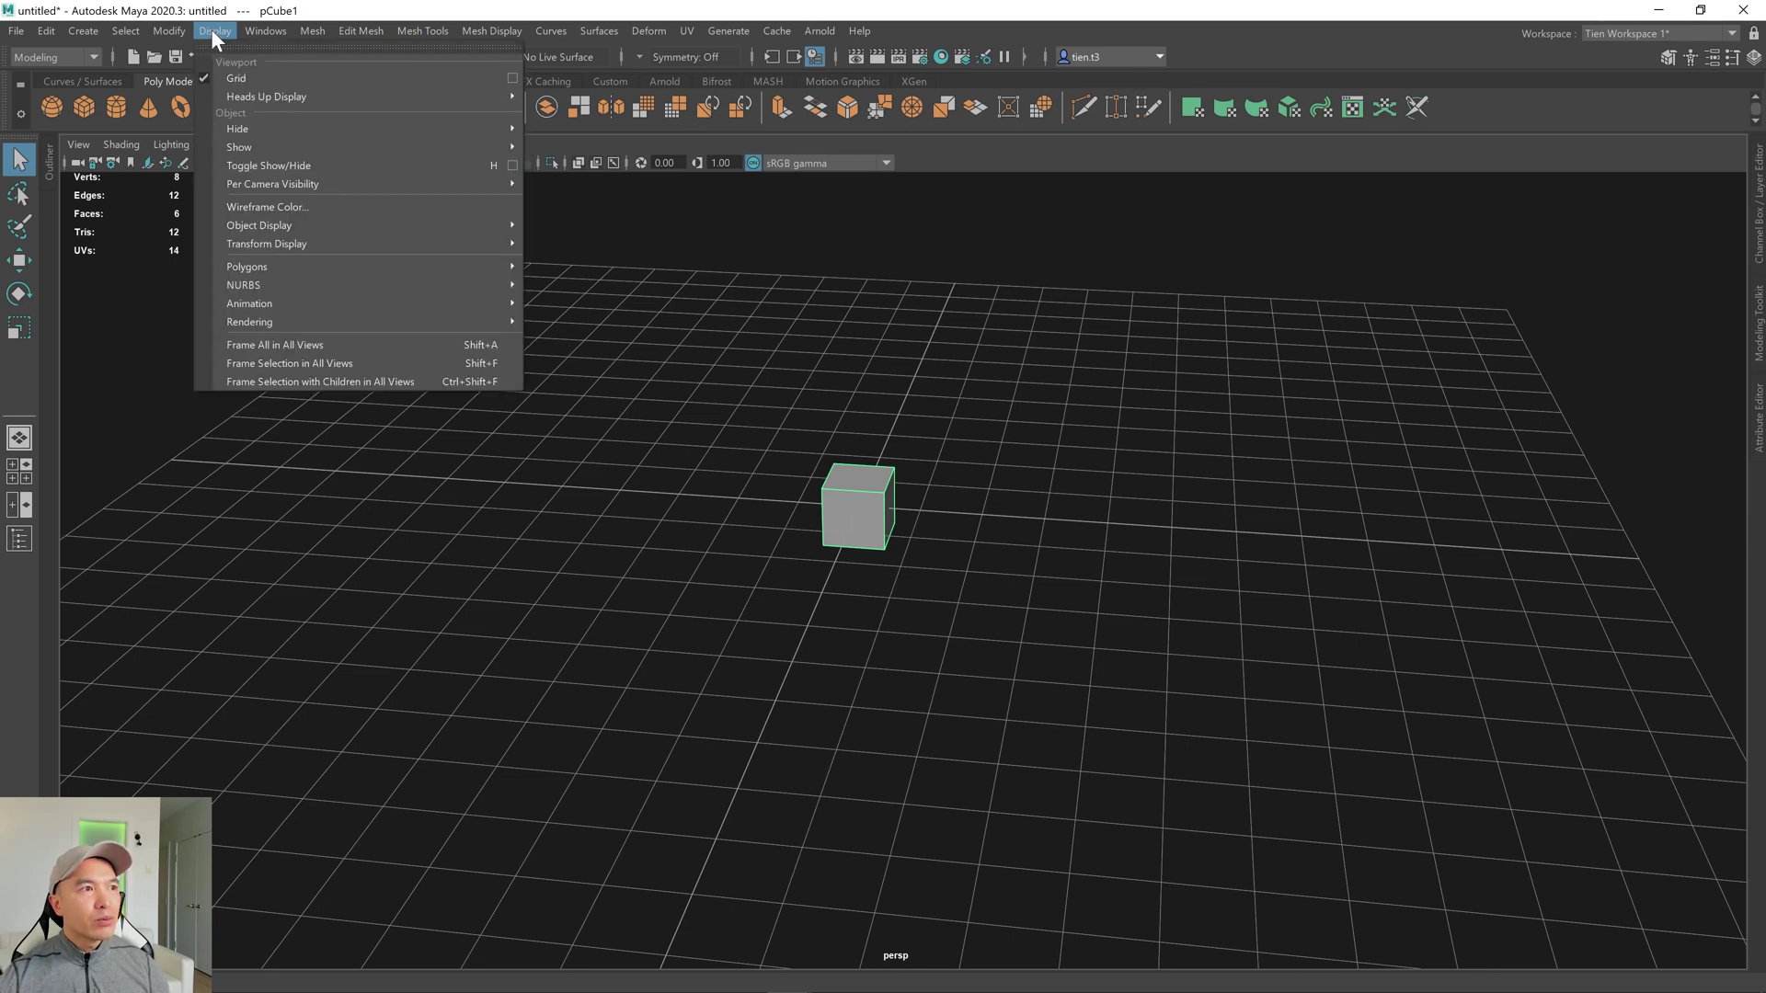
pyautogui.moveTo(512, 94)
pyautogui.click(975, 283)
pyautogui.click(975, 283)
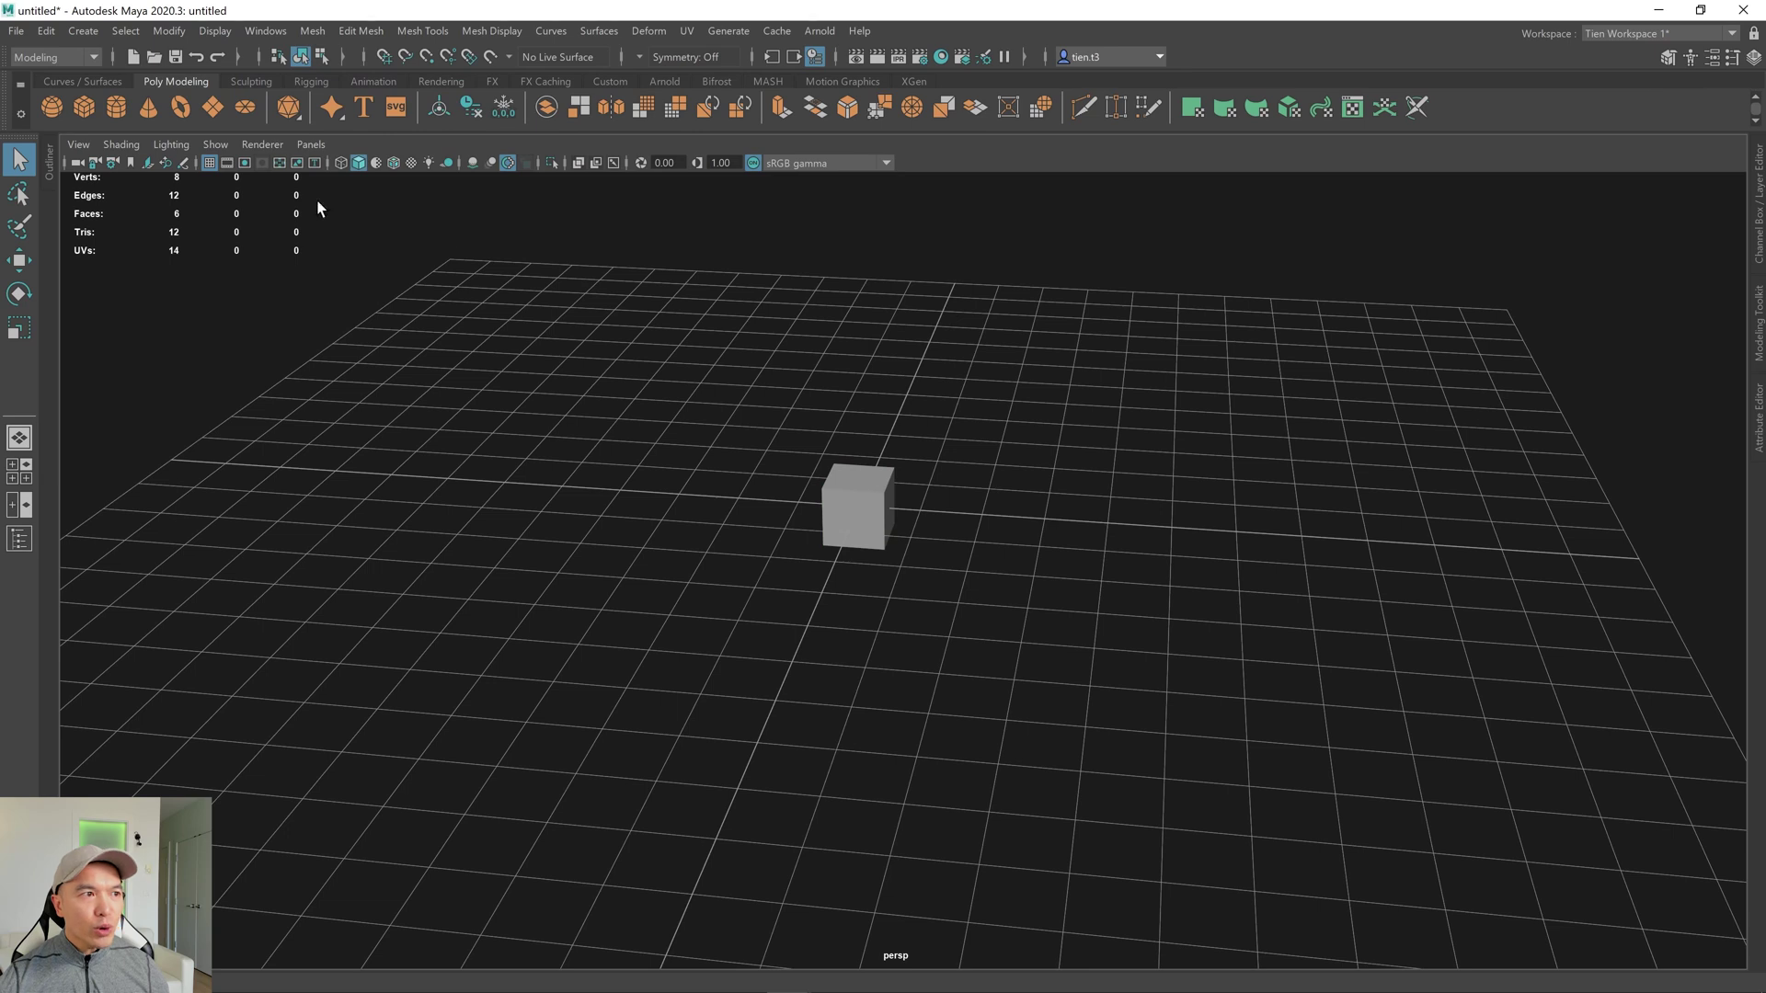
# In Grid Options, turn the axes colour cyan, darken the subdivision lines, and apply.
pyautogui.rightClick(211, 166)
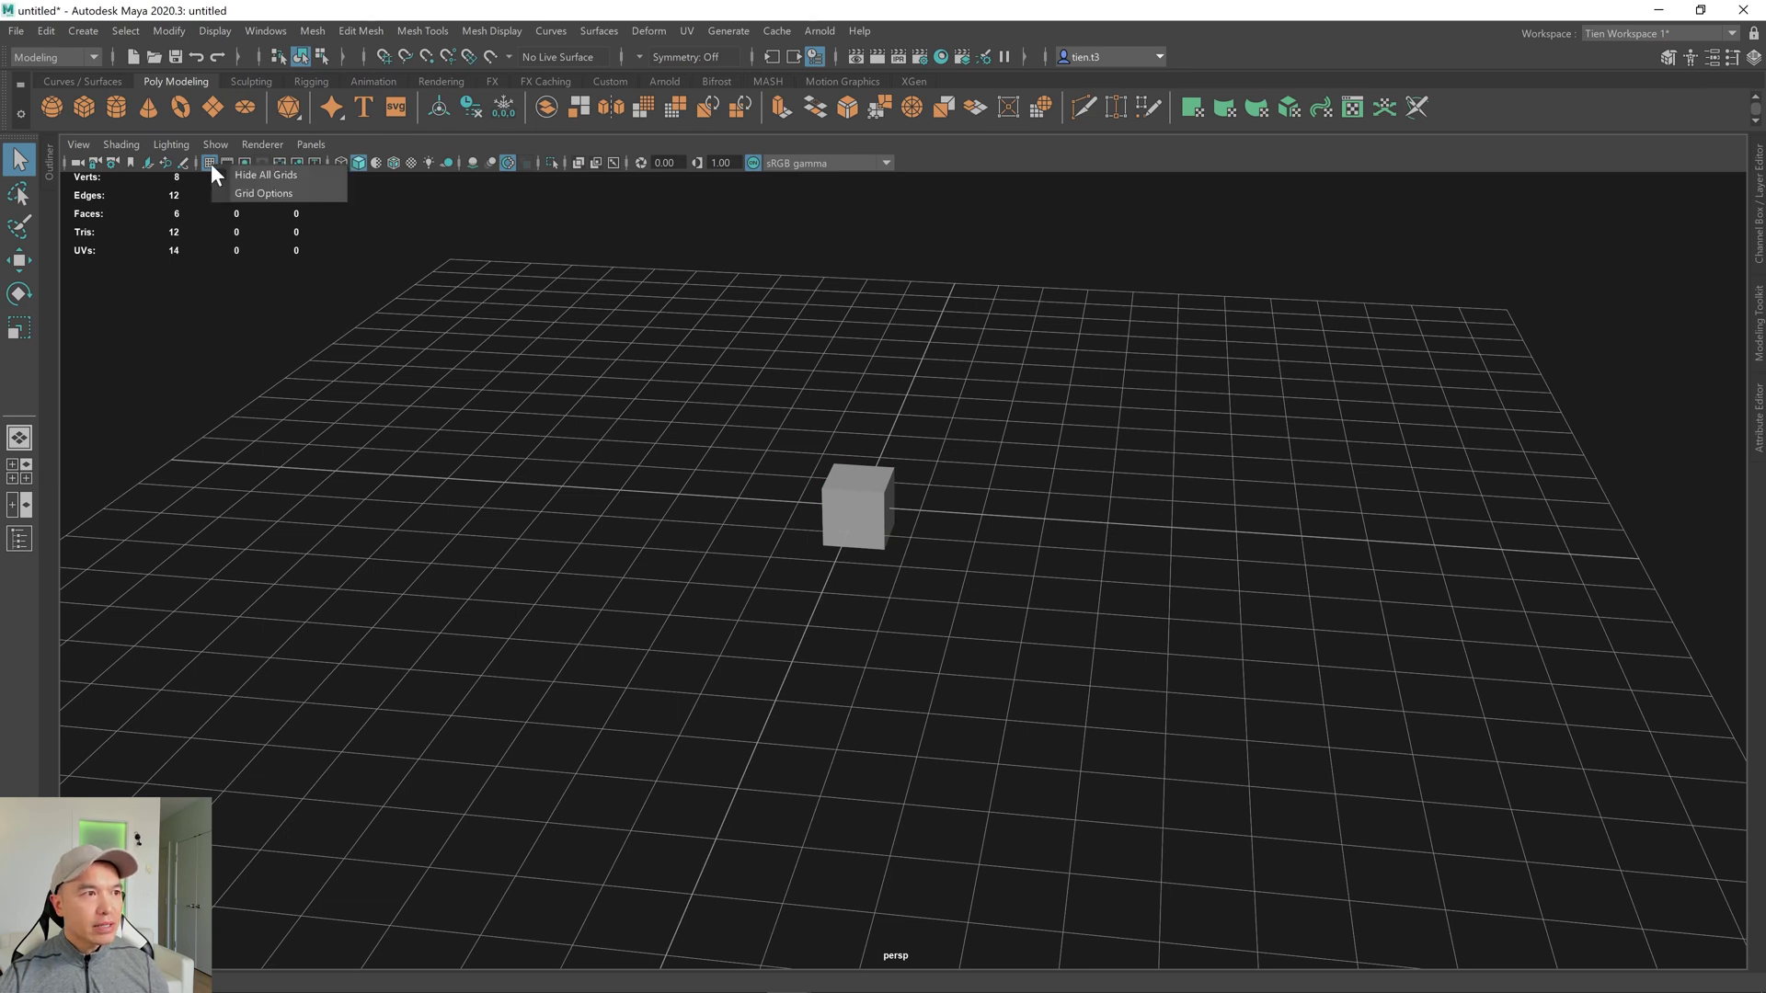
pyautogui.click(261, 193)
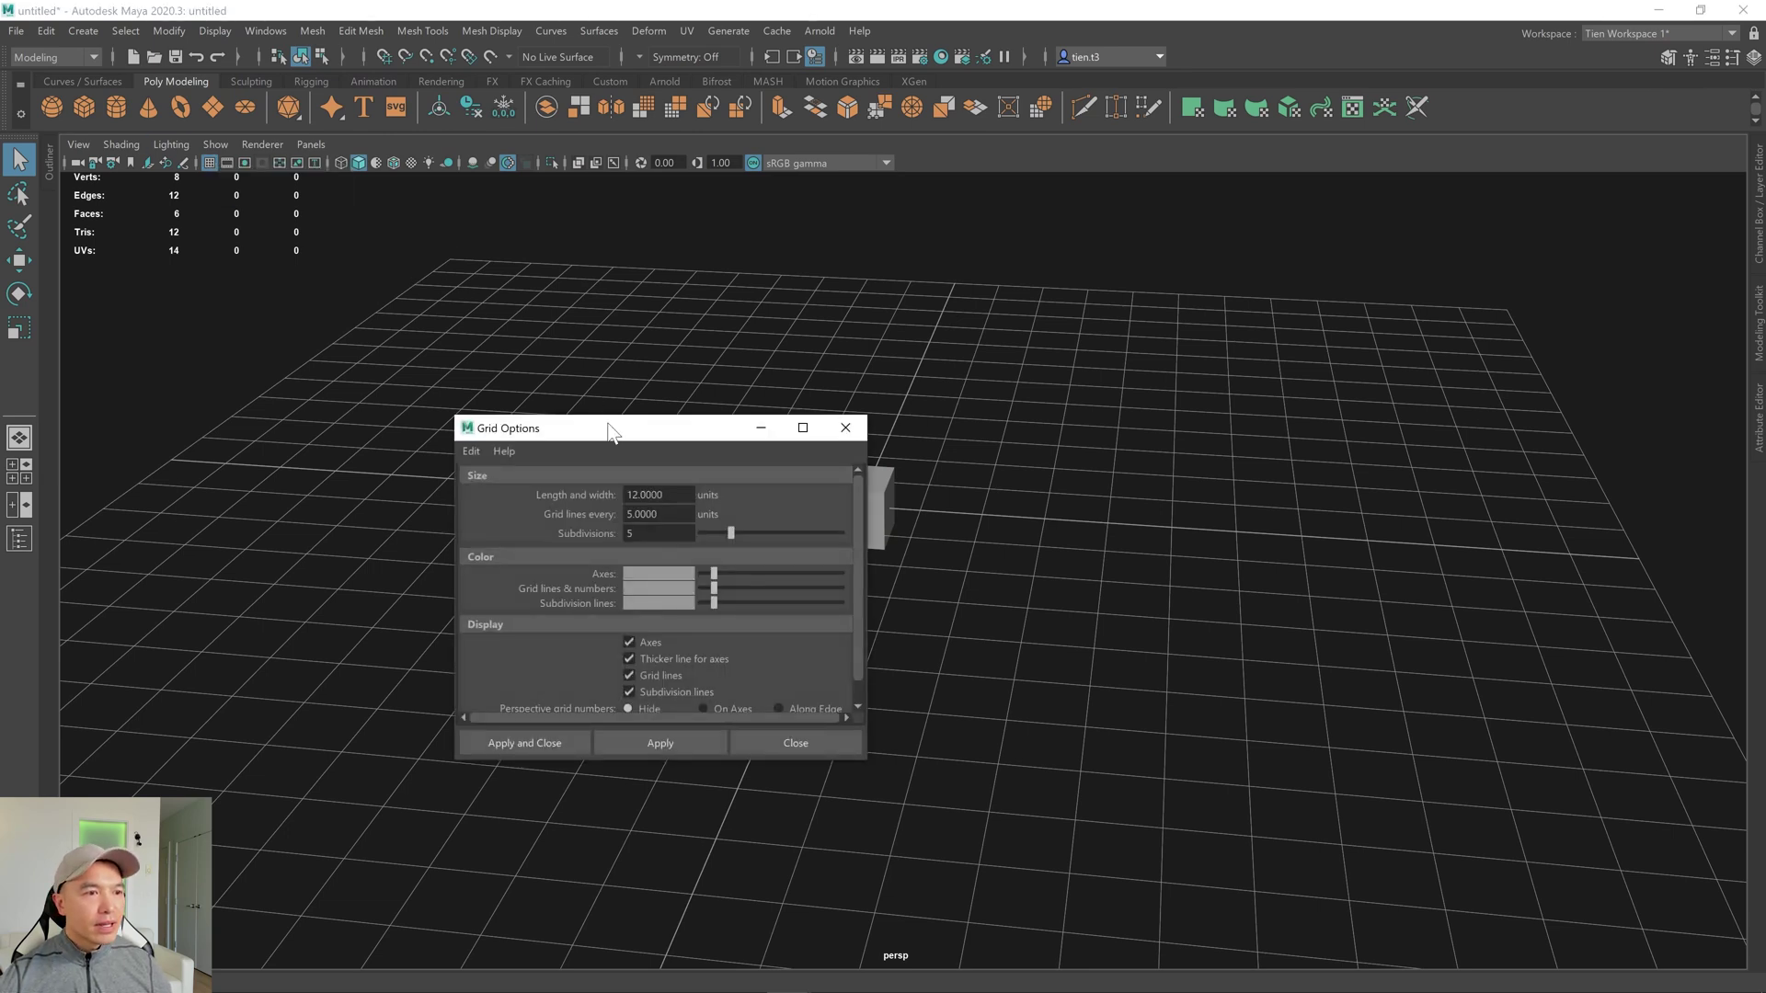
pyautogui.moveTo(624, 435); pyautogui.dragTo(339, 561)
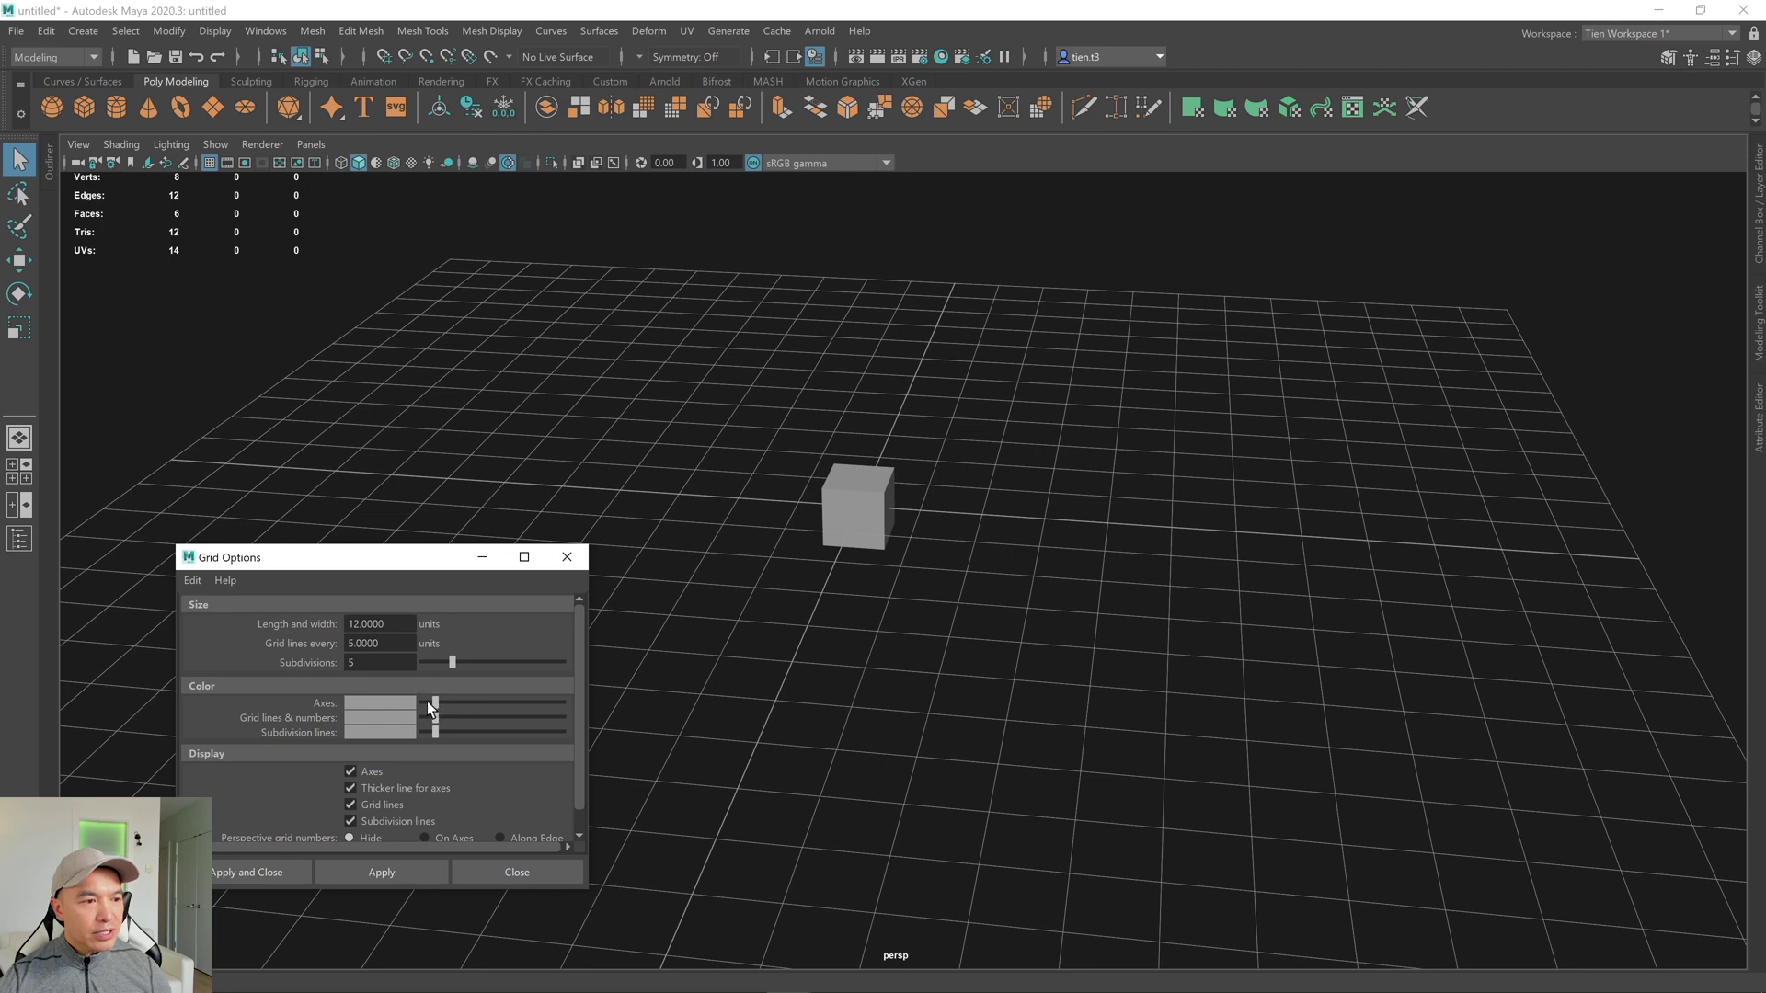
pyautogui.moveTo(436, 706); pyautogui.dragTo(530, 705)
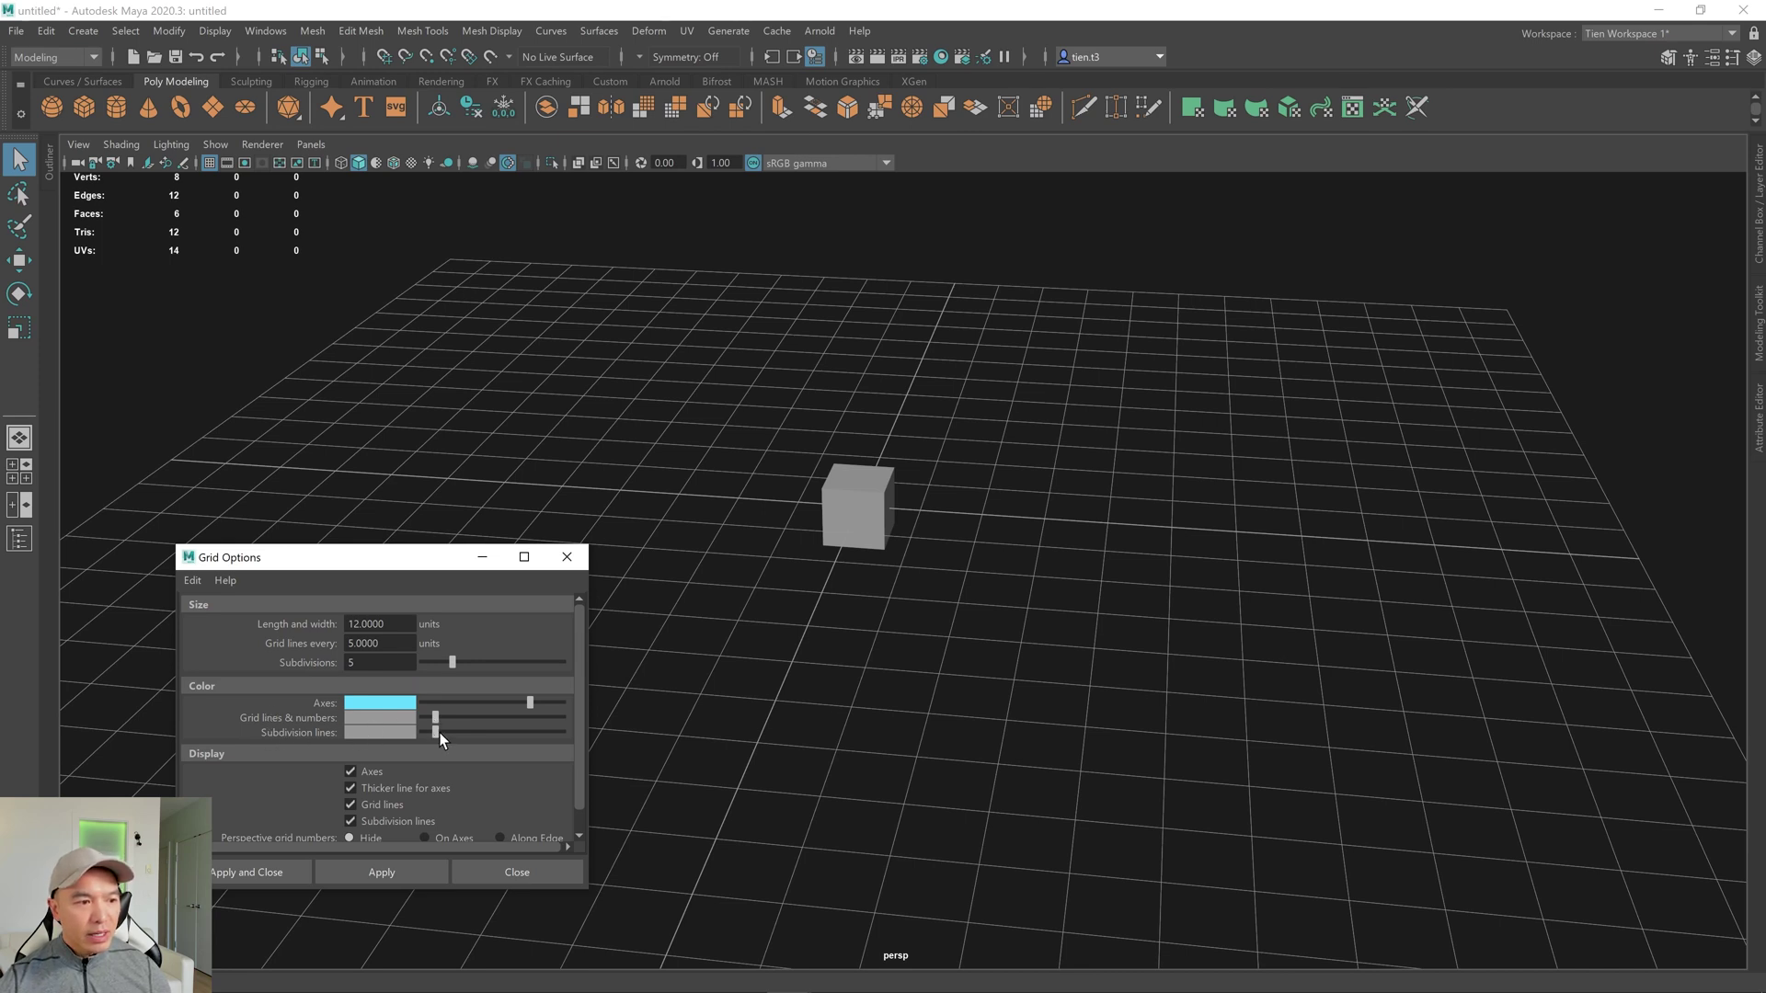
pyautogui.moveTo(433, 734); pyautogui.dragTo(429, 734)
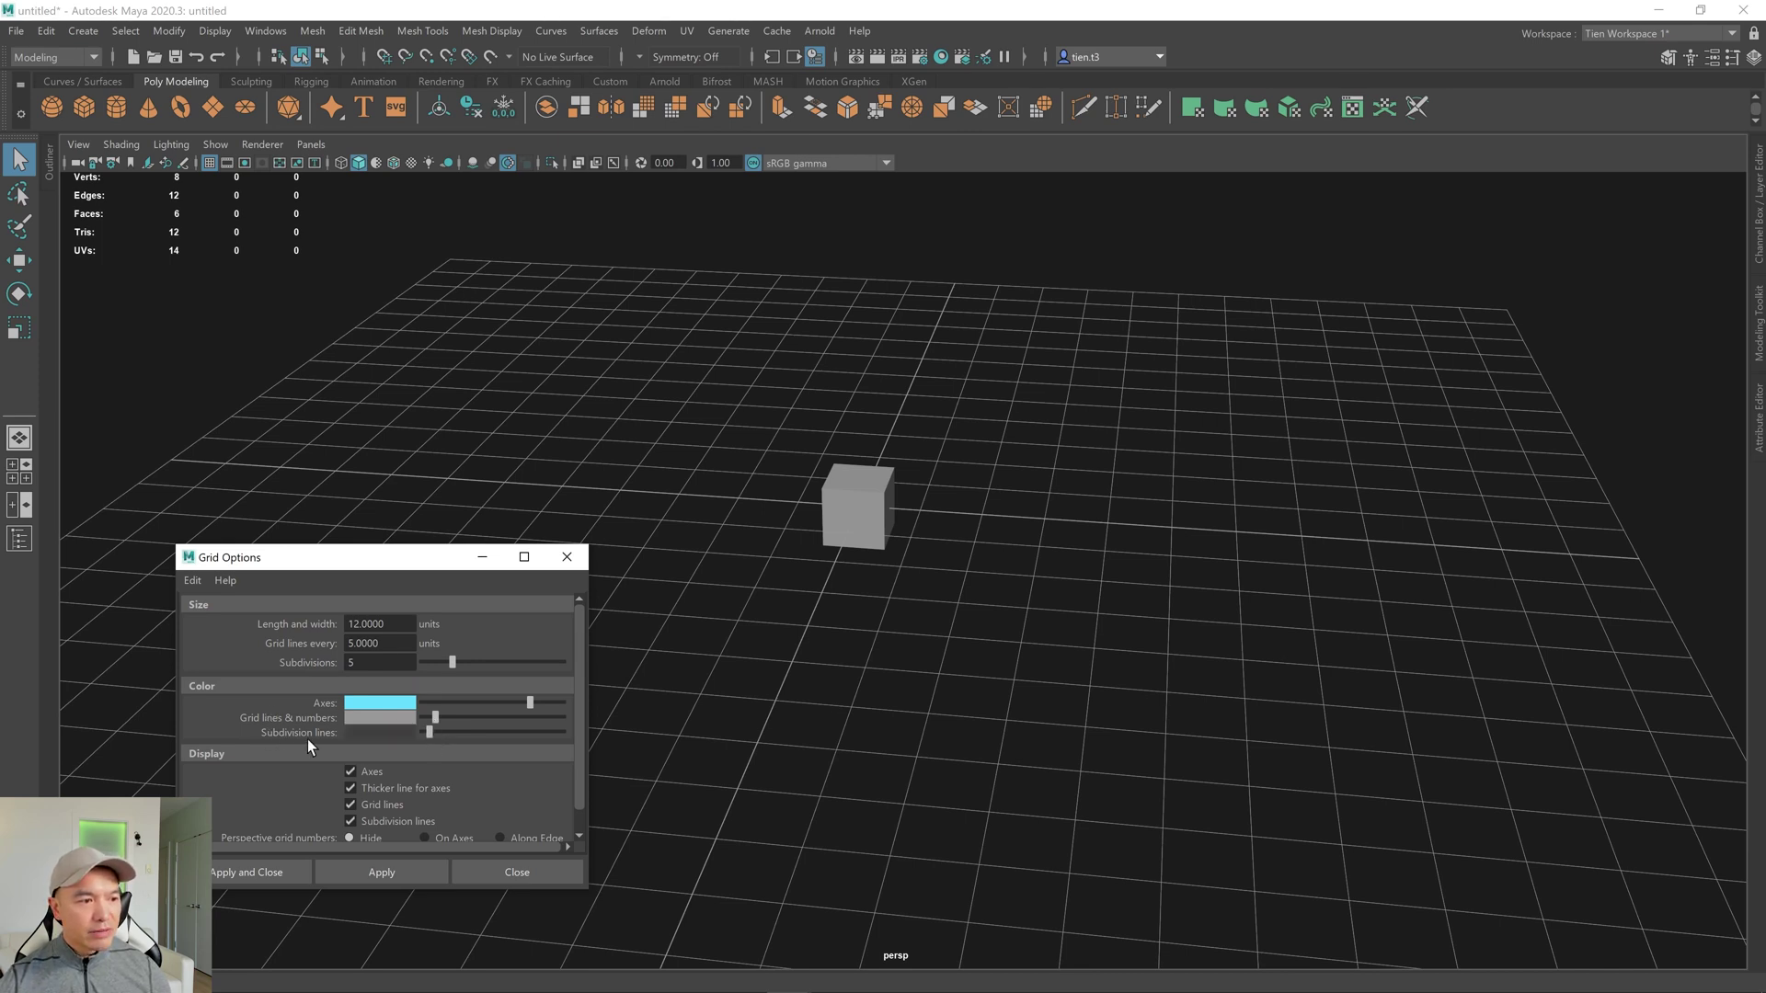
pyautogui.click(358, 874)
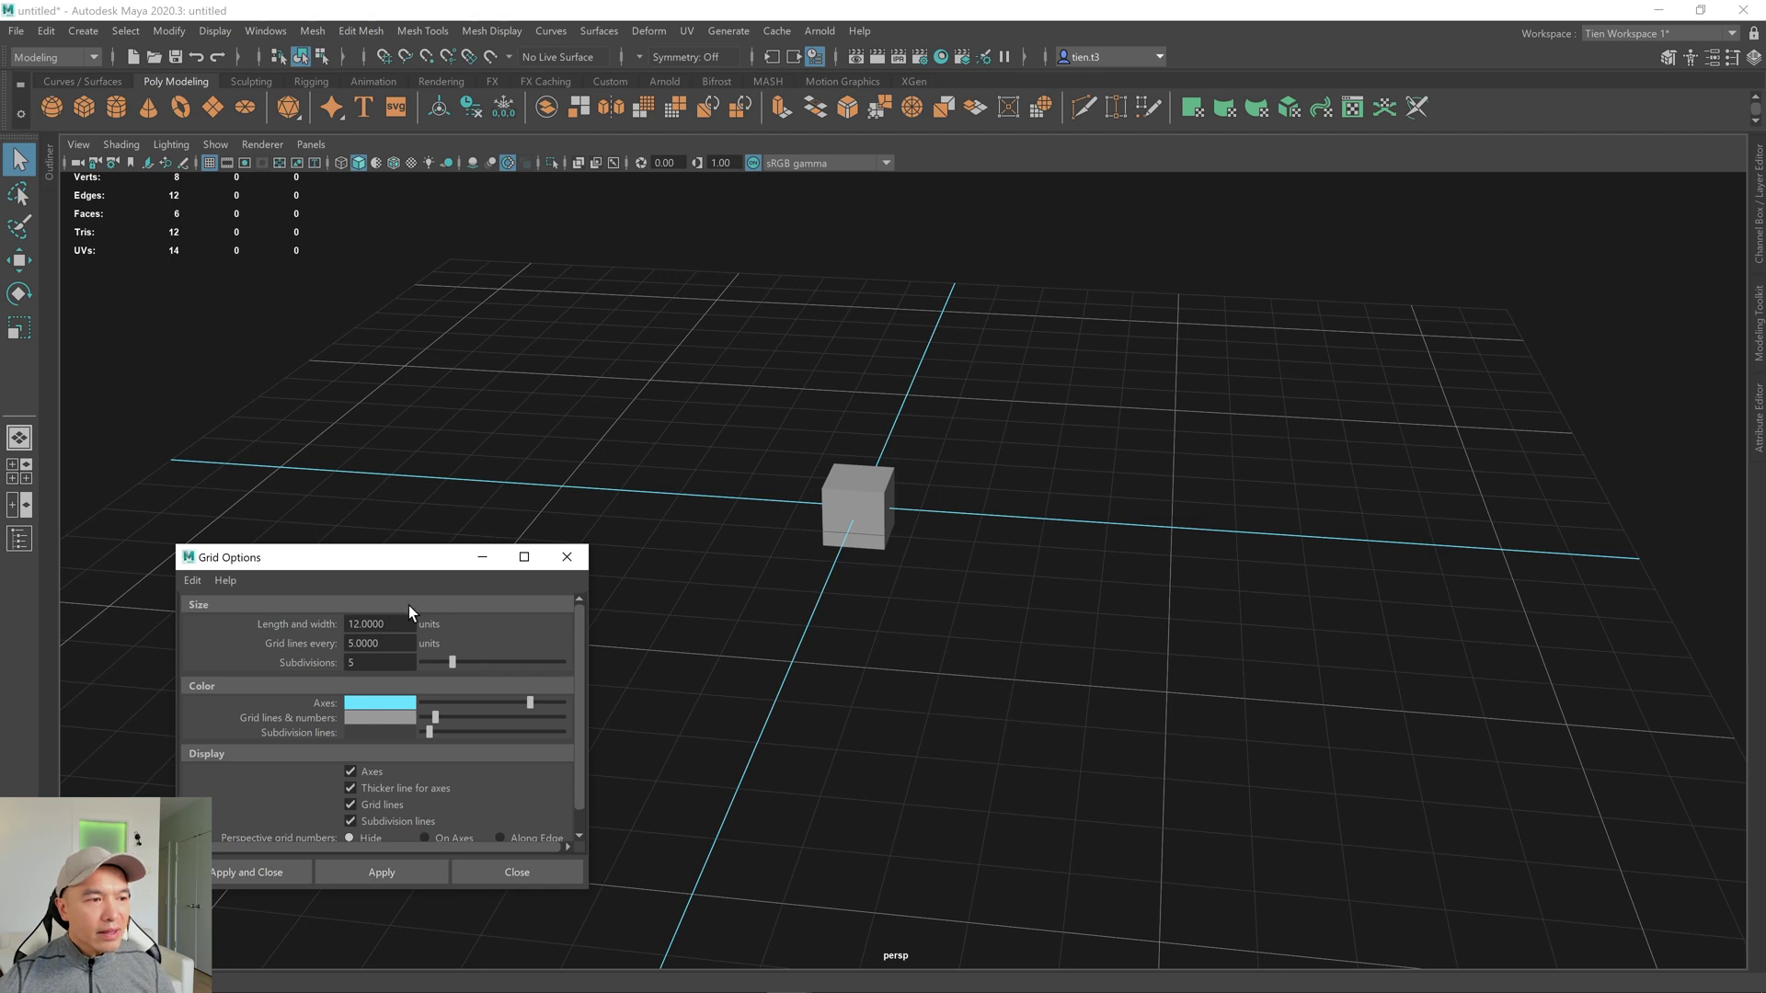
# Set the grid Length and width to 20 and apply it, orbiting to inspect the larger grid.
pyautogui.keyDown('alt'); pyautogui.moveTo(1080, 552); pyautogui.dragTo(683, 601); pyautogui.keyUp('alt')
pyautogui.click(379, 623)
pyautogui.write('20')
pyautogui.click(403, 870)
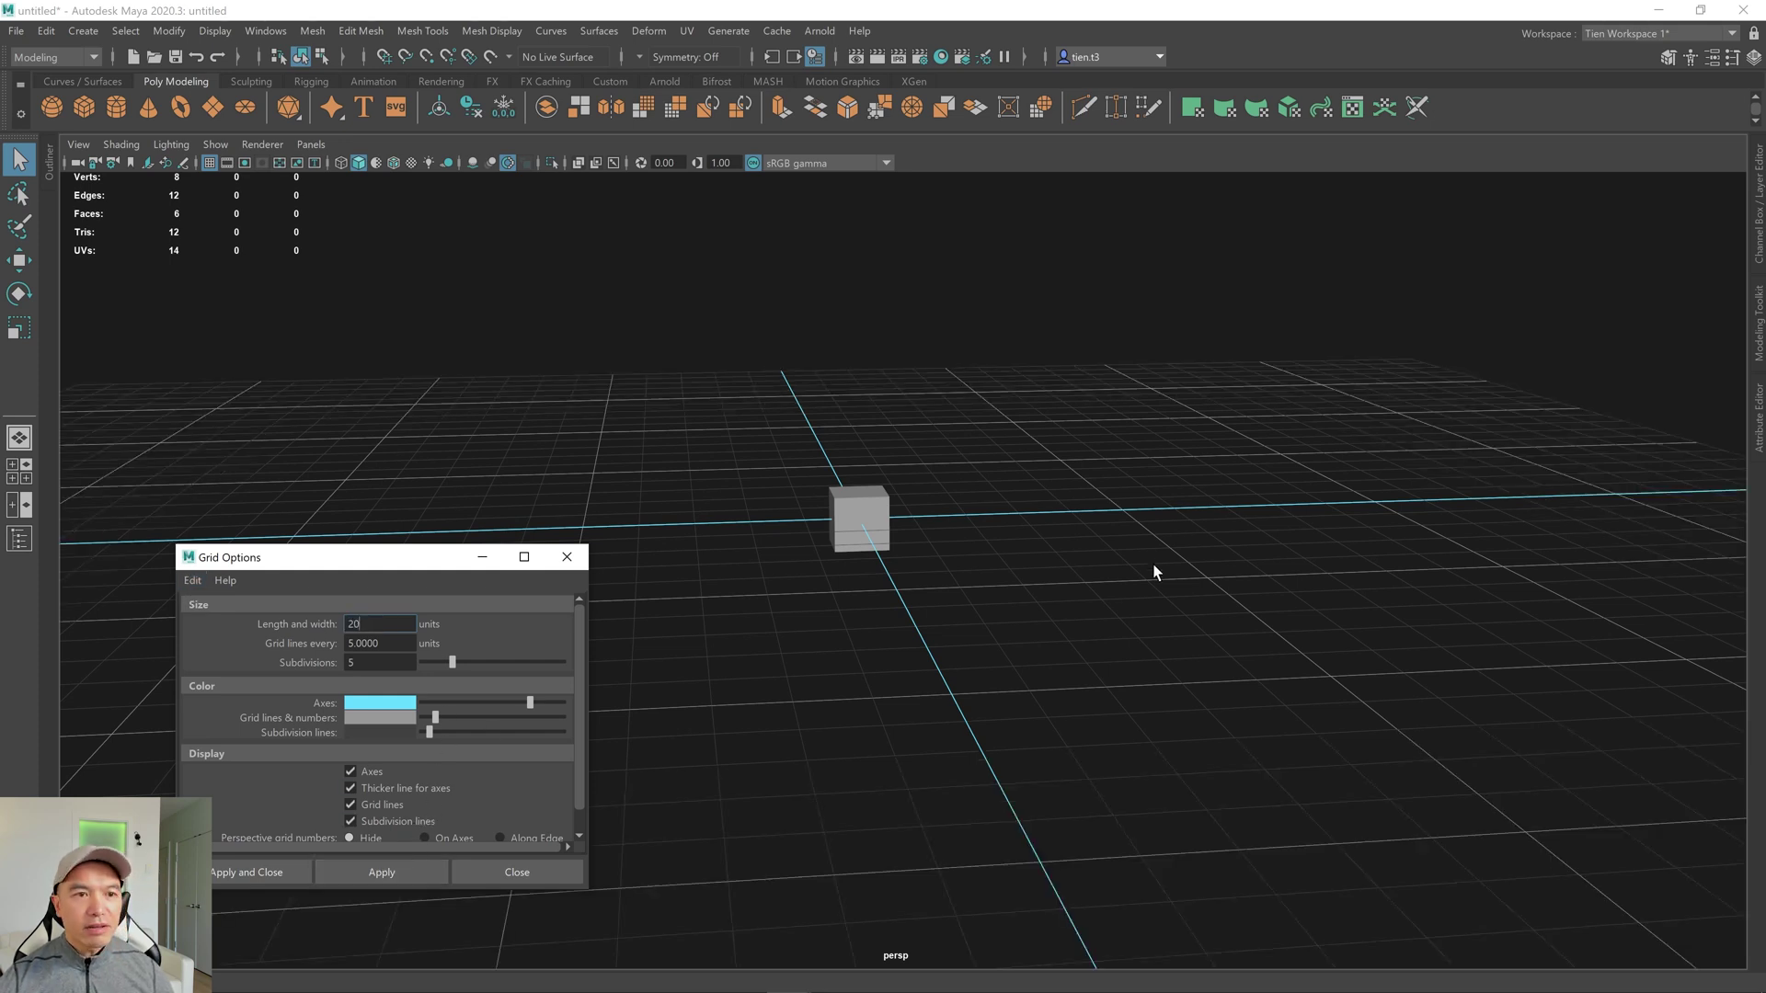
pyautogui.keyDown('alt'); pyautogui.moveTo(1150, 564); pyautogui.dragTo(1145, 571); pyautogui.keyUp('alt')
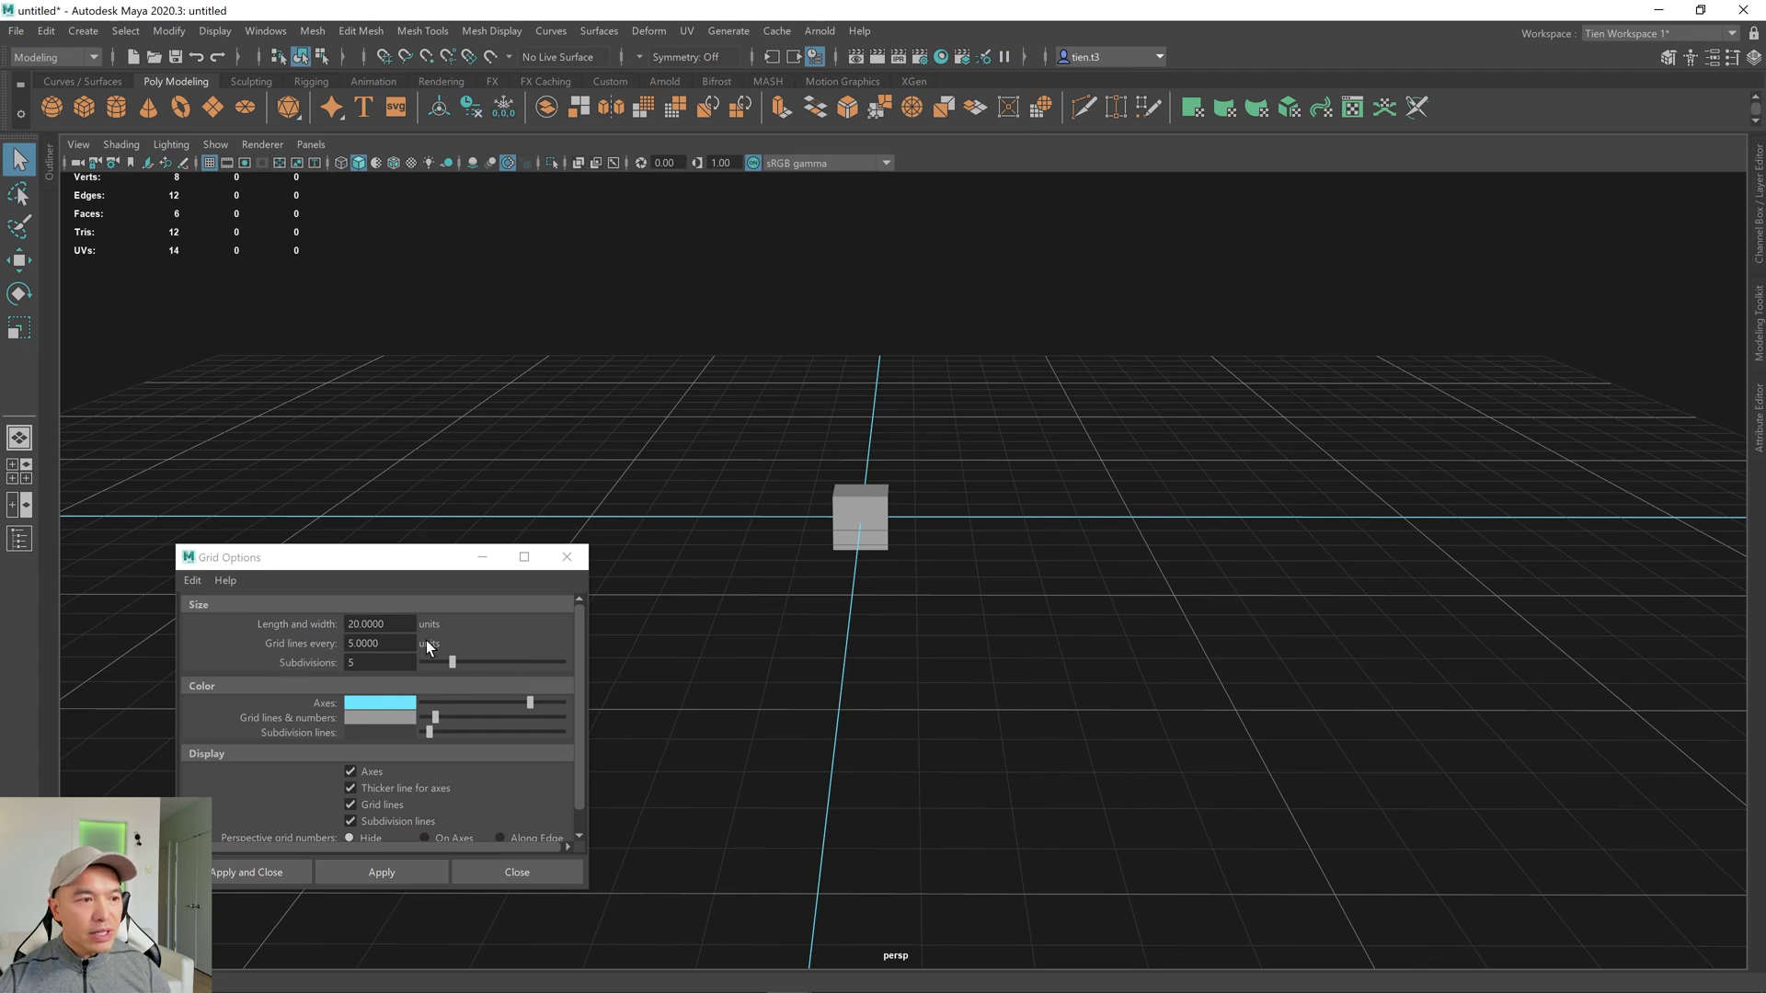
pyautogui.scroll(5, 1102, 561)
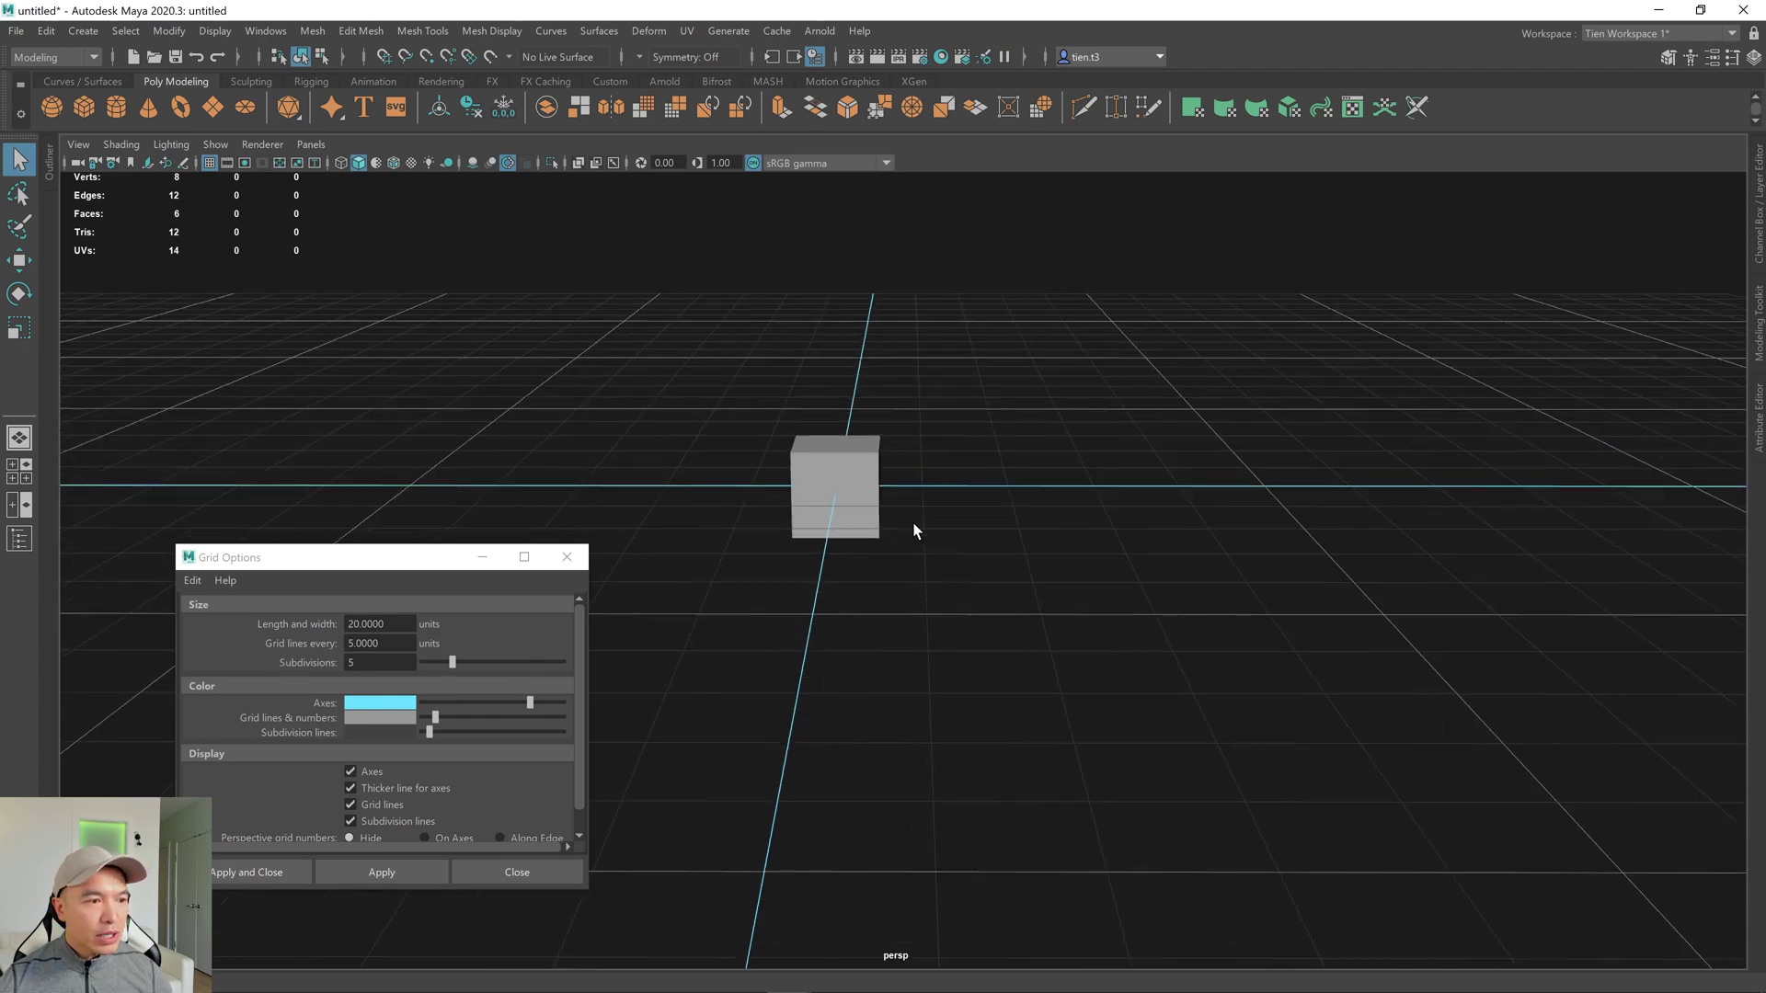
pyautogui.keyDown('alt'); pyautogui.moveTo(1003, 554); pyautogui.dragTo(1067, 685); pyautogui.keyUp('alt')
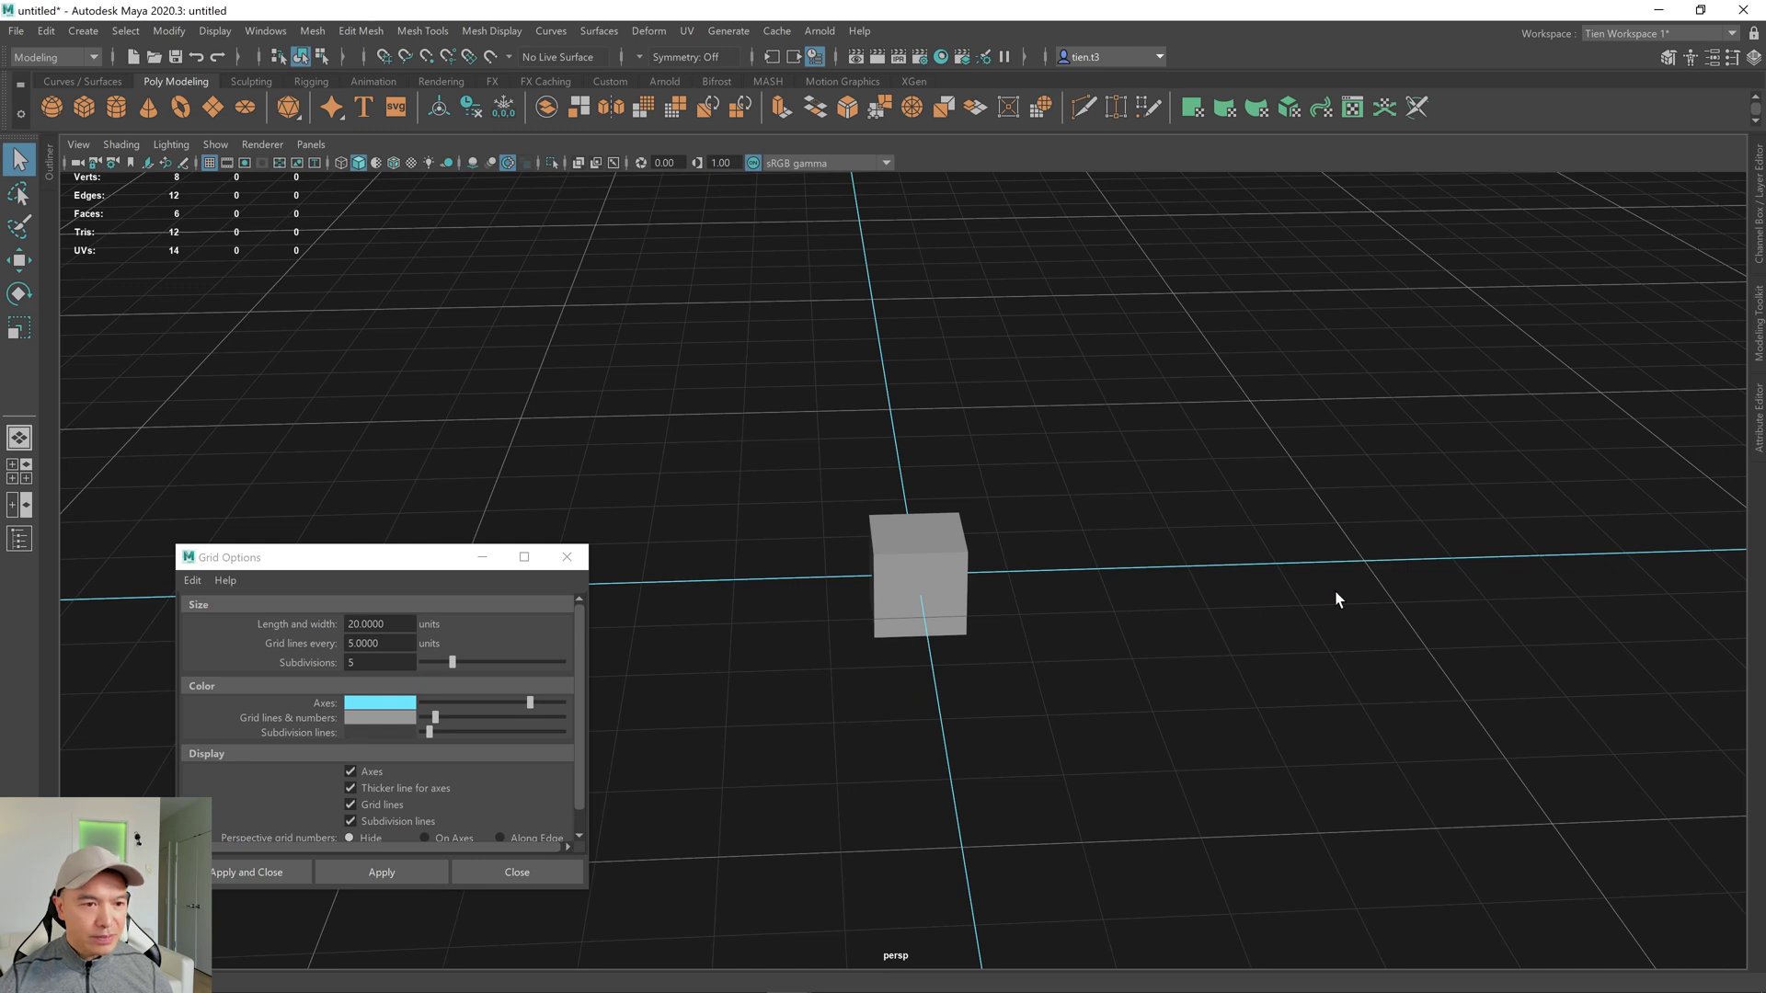
pyautogui.keyDown('alt'); pyautogui.moveTo(1320, 607); pyautogui.dragTo(1120, 638); pyautogui.keyUp('alt')
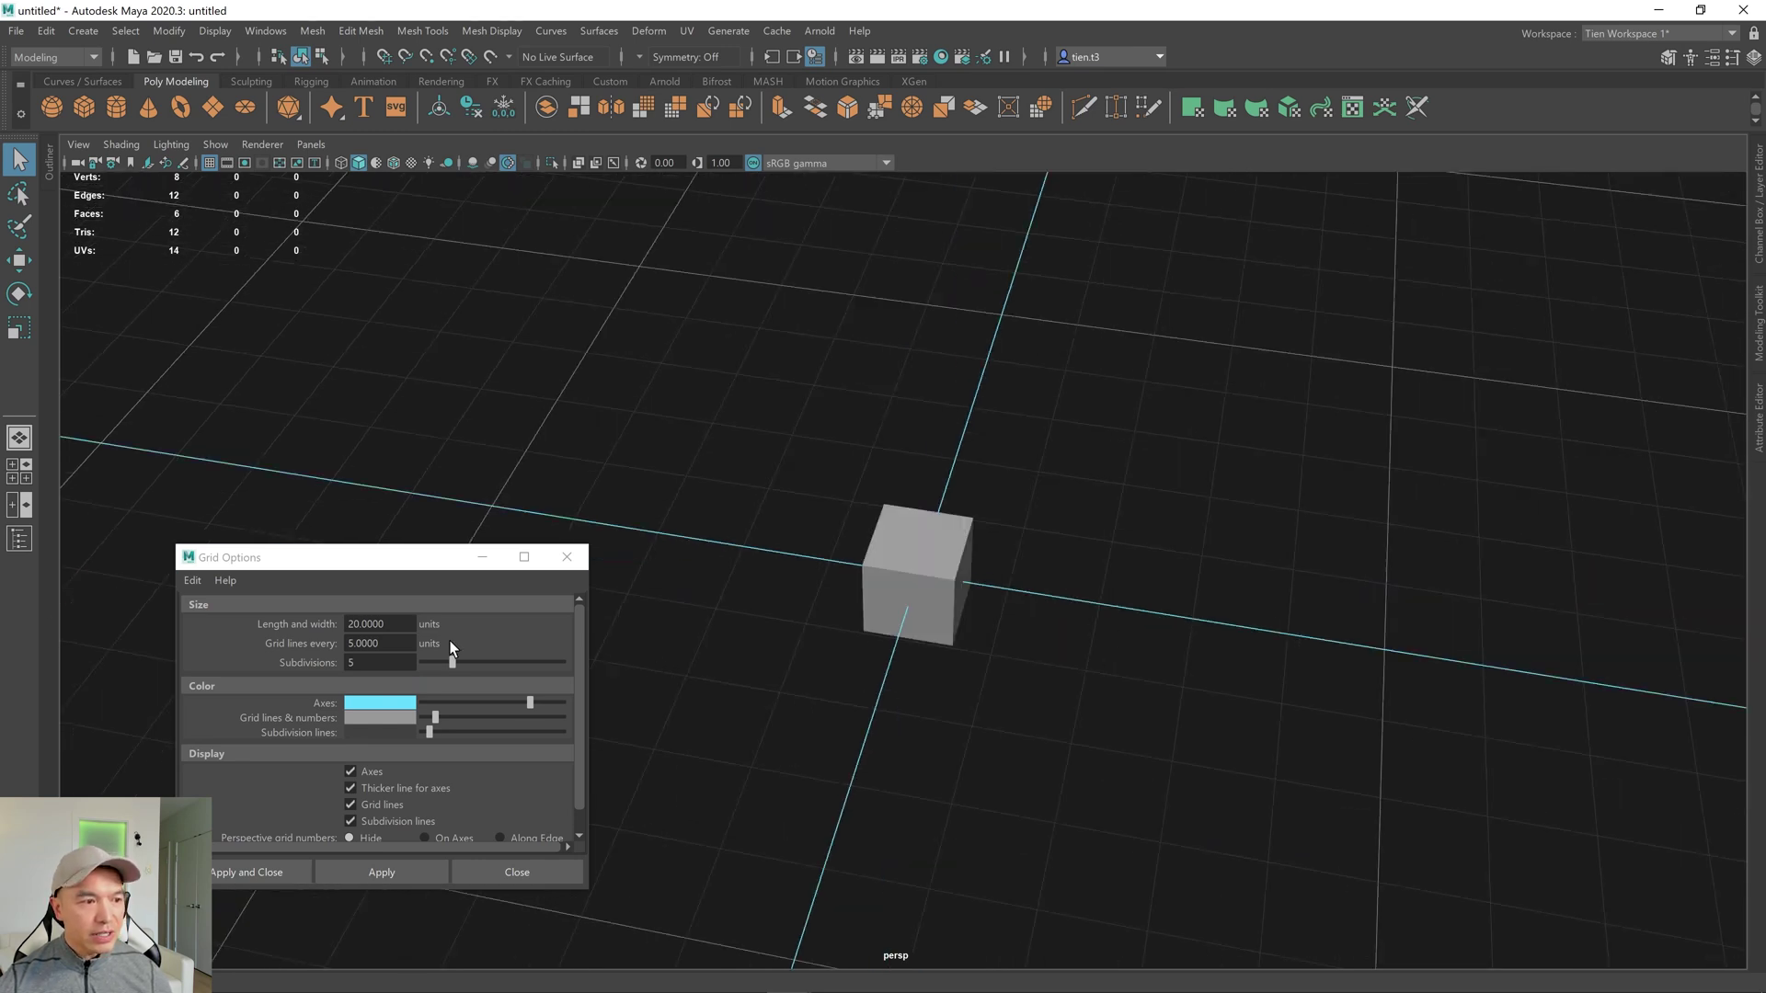
# Apply grid lines every 1 unit, then every 10 units, and orbit to check the sparser grid.
pyautogui.click(372, 643)
pyautogui.doubleClick(368, 643)
pyautogui.write('1')
pyautogui.click(335, 872)
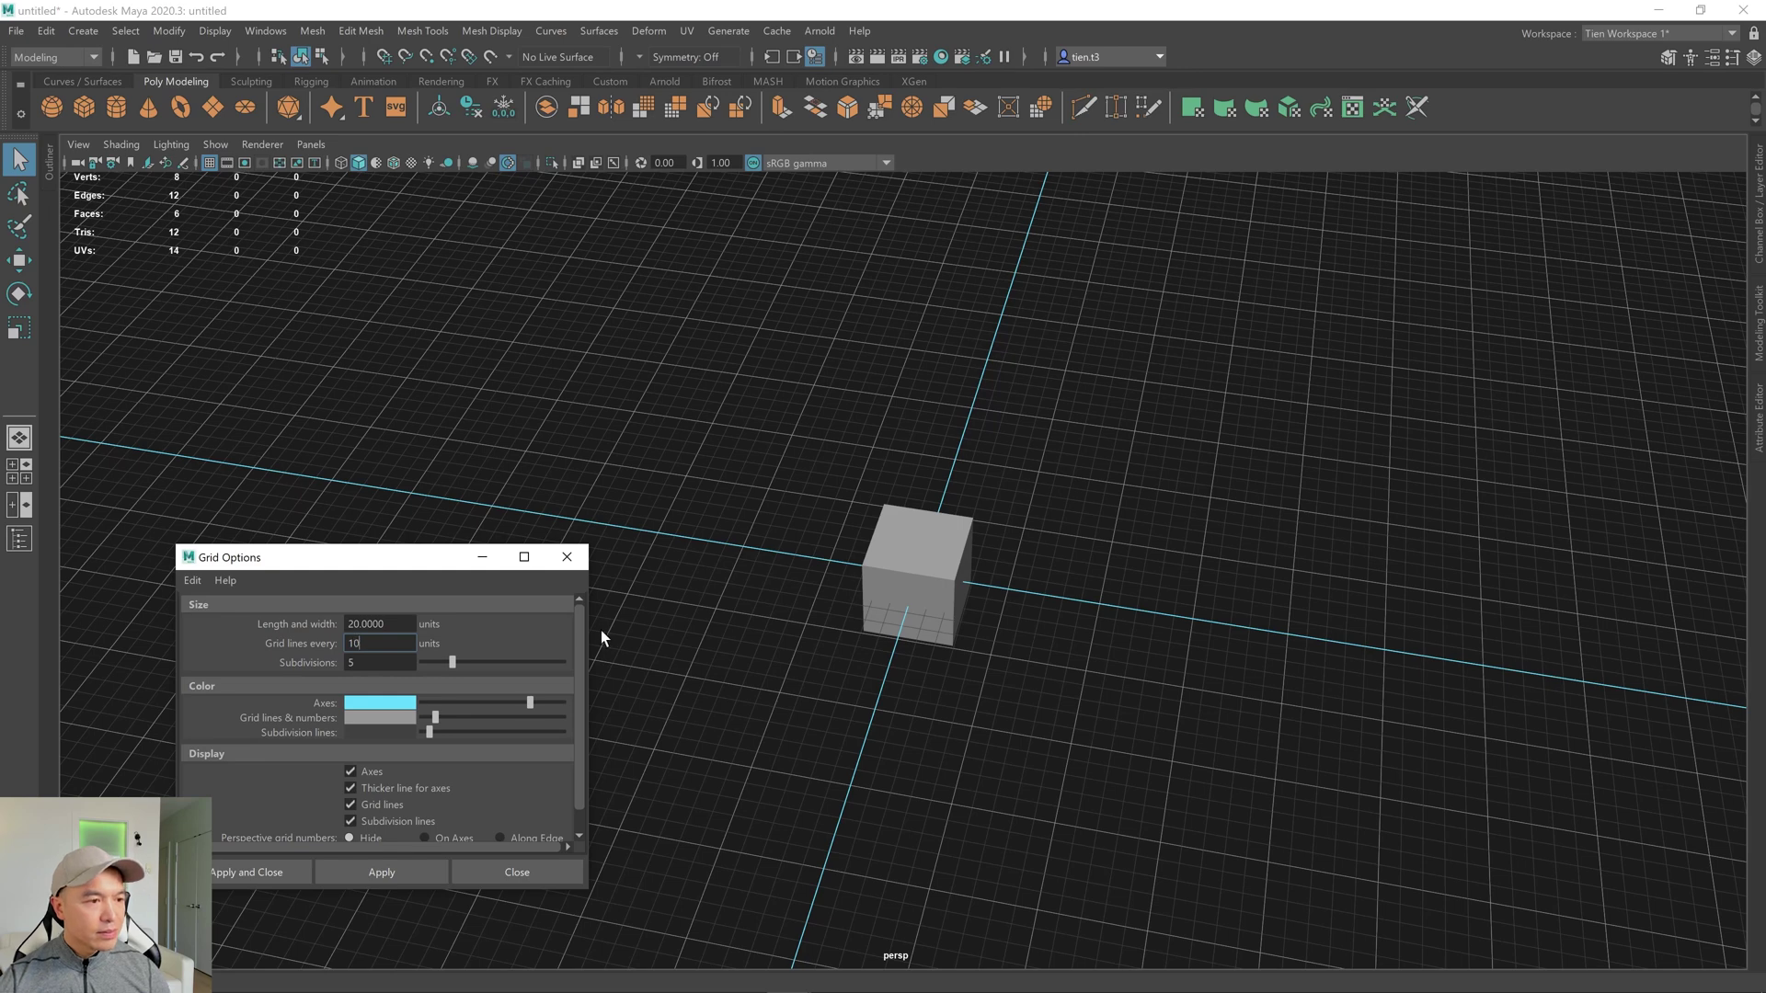
pyautogui.click(401, 874)
pyautogui.keyDown('alt'); pyautogui.moveTo(1336, 761); pyautogui.dragTo(1210, 675); pyautogui.keyUp('alt')
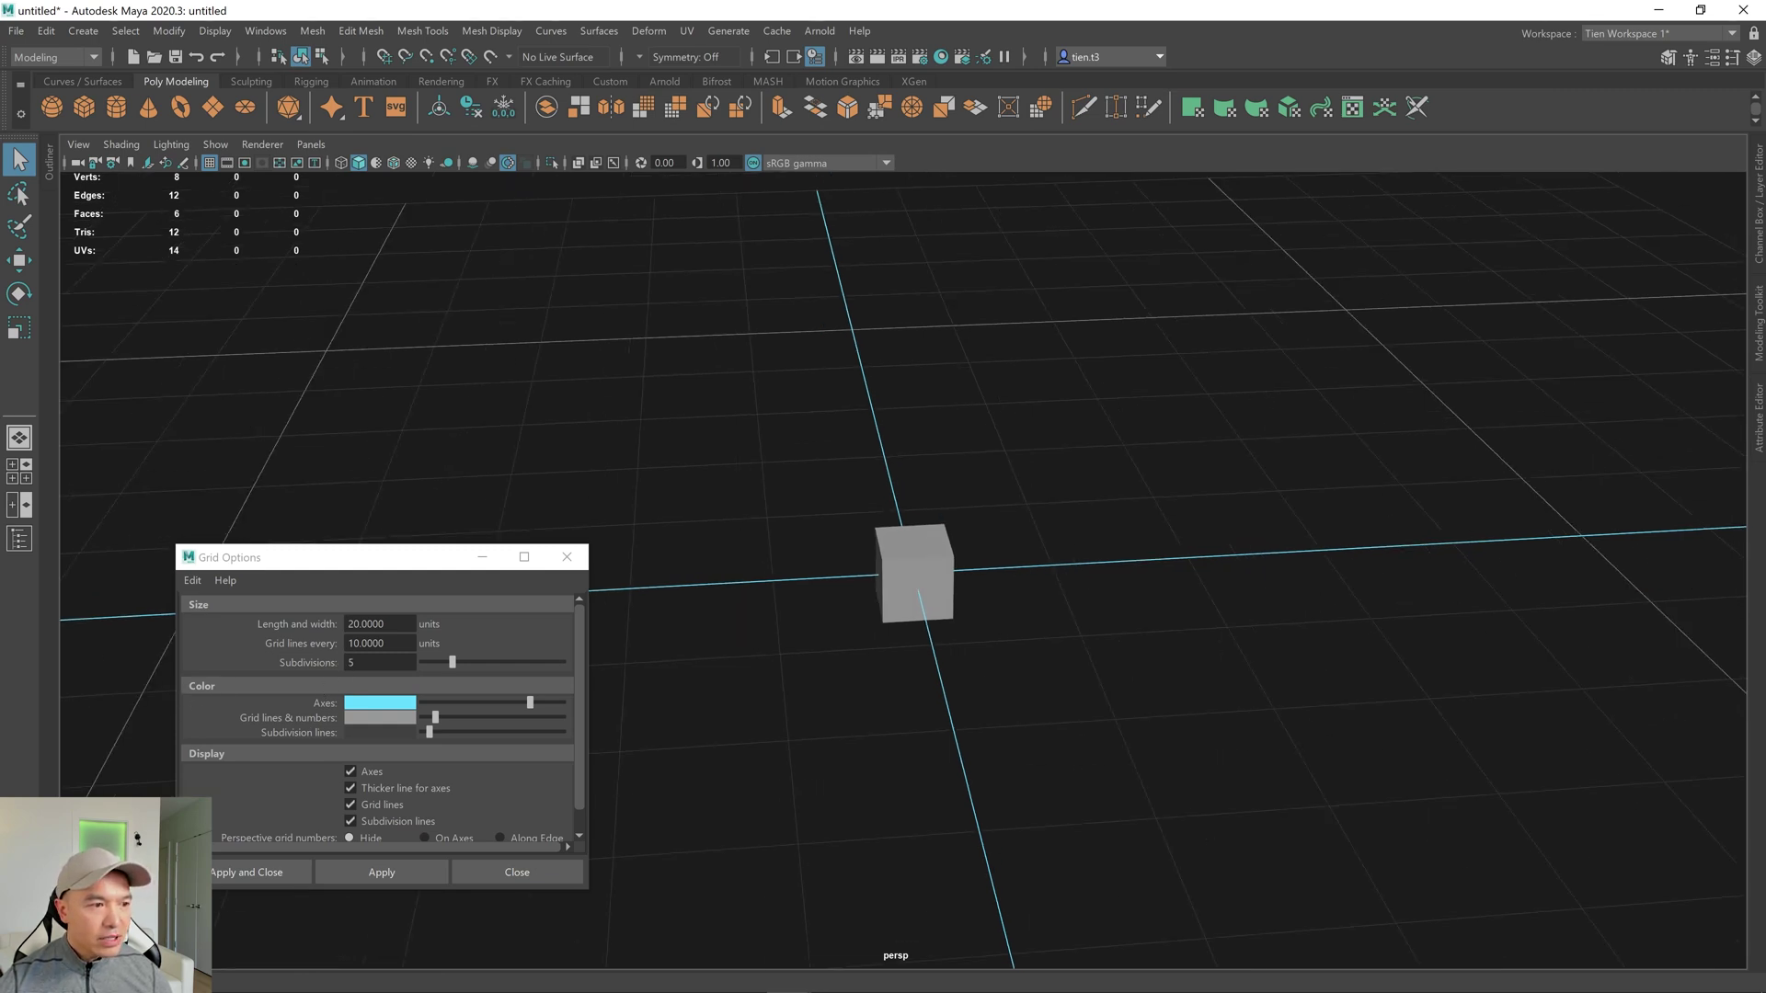
pyautogui.keyDown('alt'); pyautogui.moveTo(1176, 564); pyautogui.dragTo(1086, 519); pyautogui.keyUp('alt')
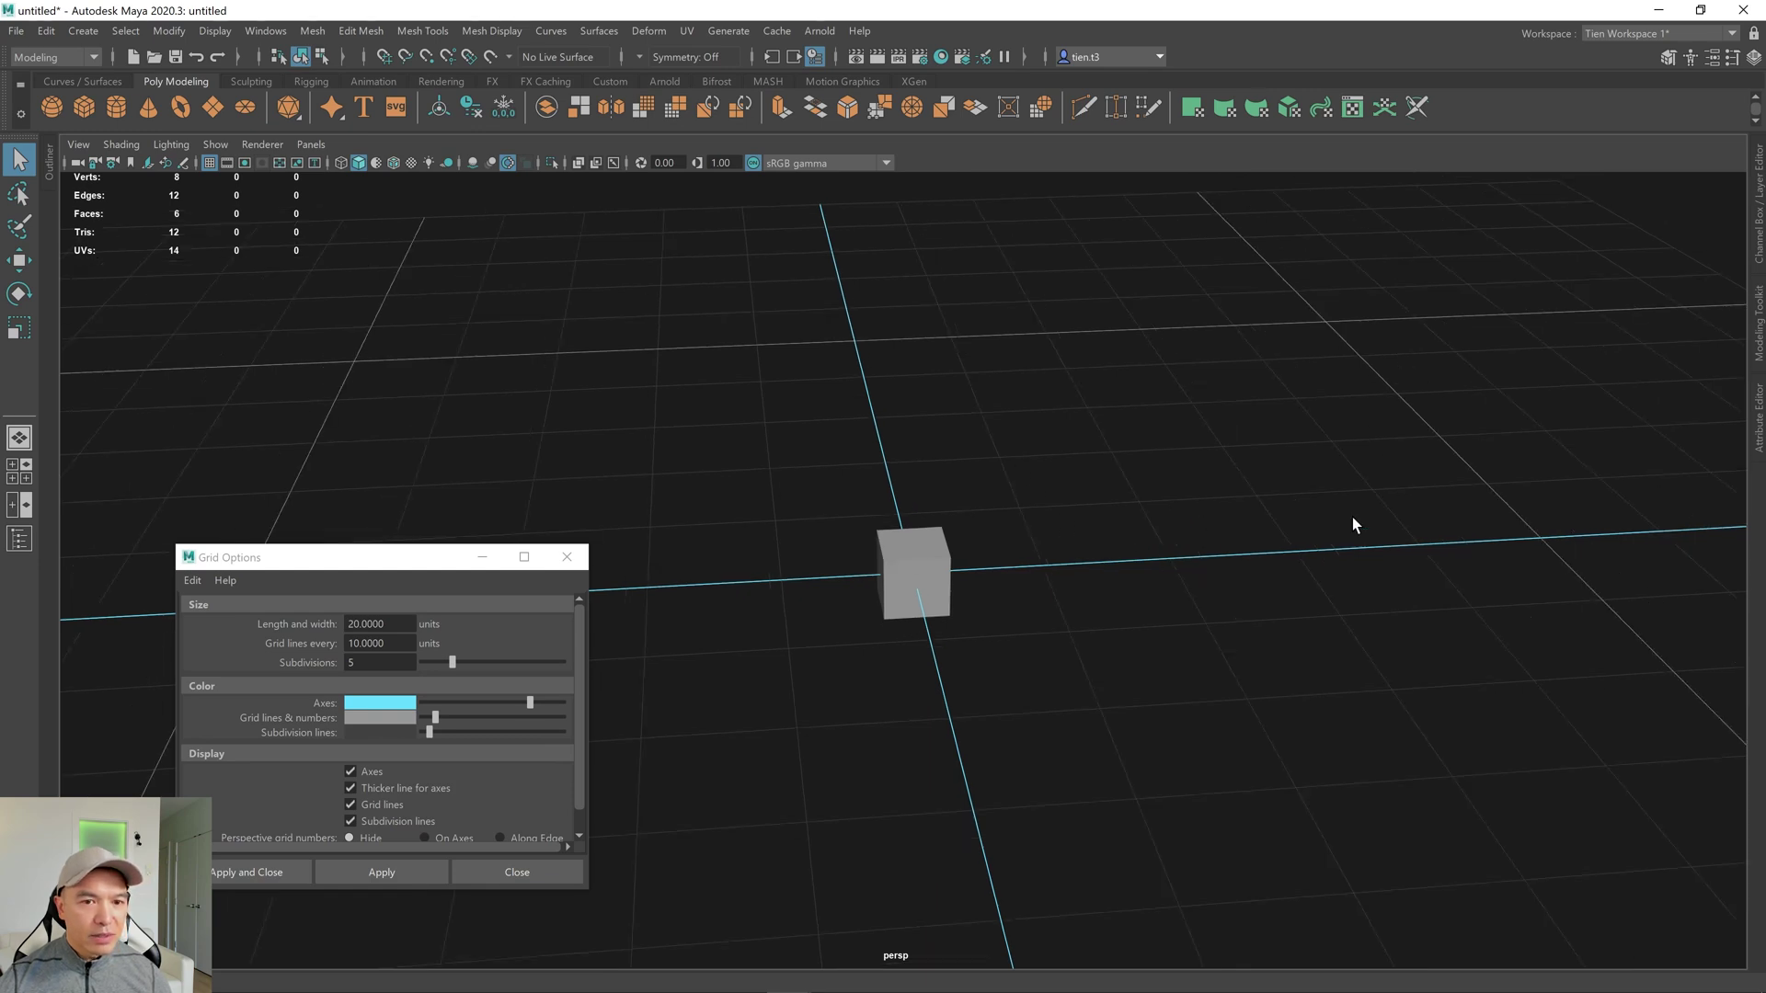
pyautogui.keyDown('alt'); pyautogui.moveTo(1430, 630); pyautogui.dragTo(1333, 658); pyautogui.keyUp('alt')
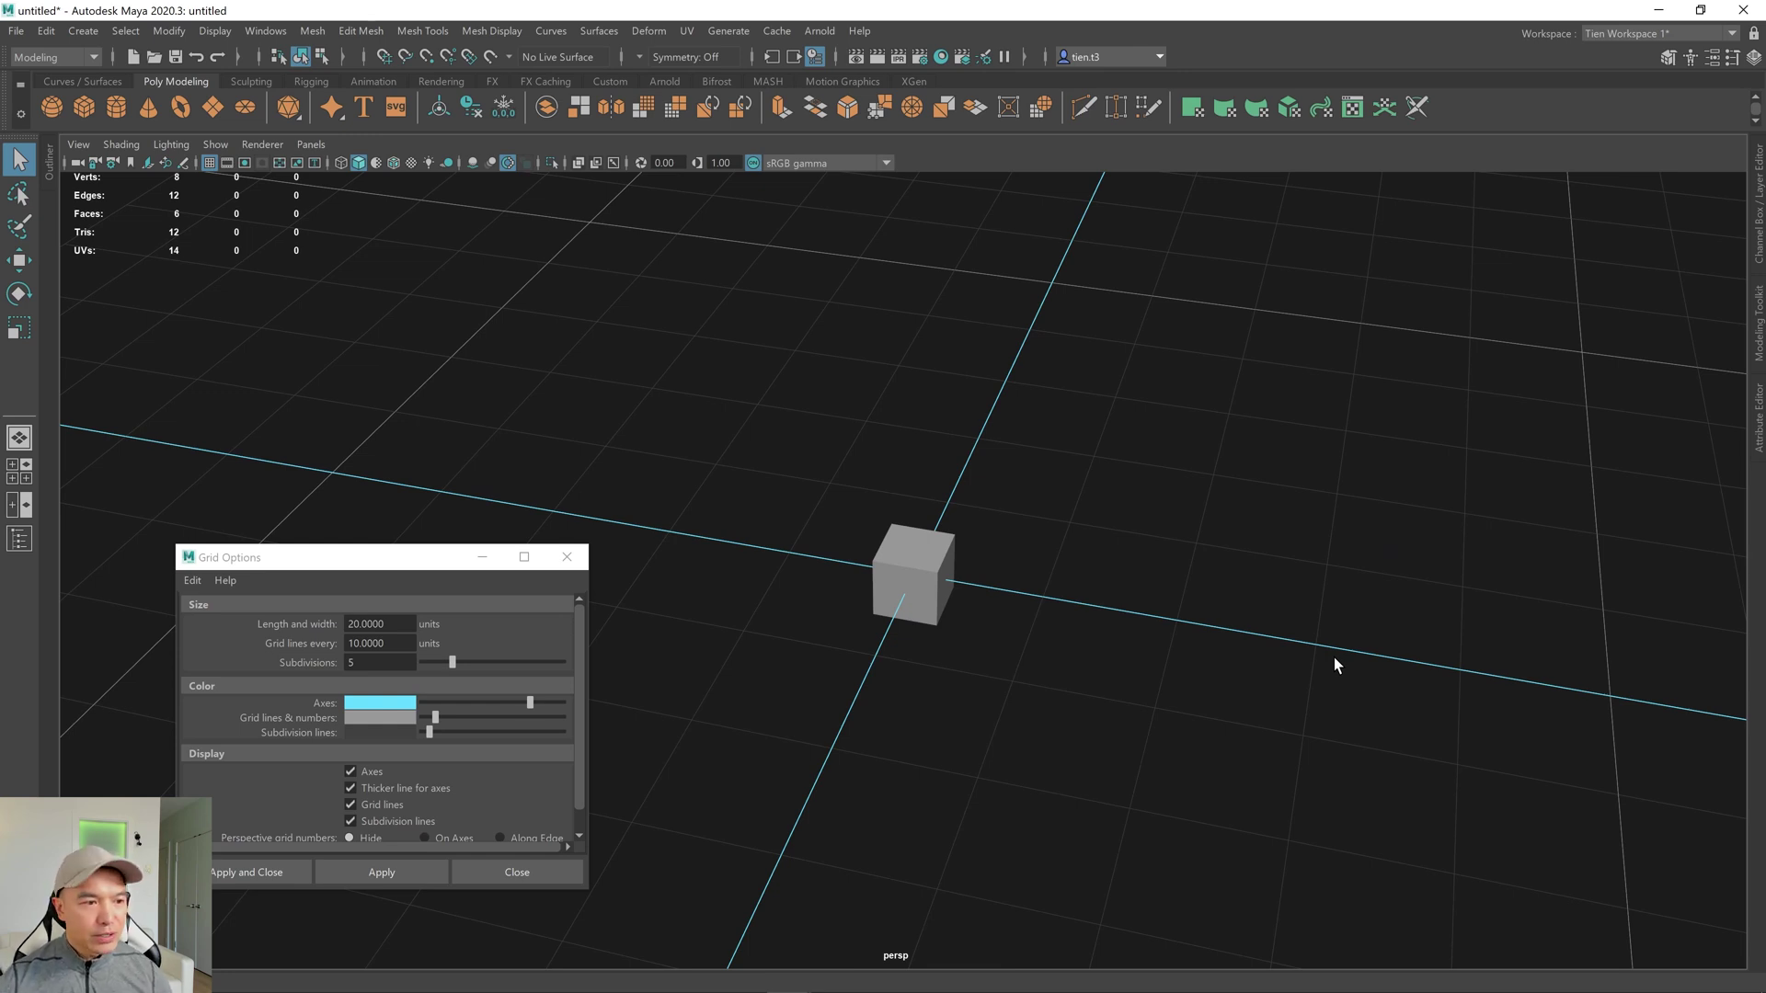
# Put Maya on the left half, bring Unreal Engine forward, and frame the cube in its viewport.
pyautogui.click(1699, 10)
pyautogui.moveTo(749, 991)
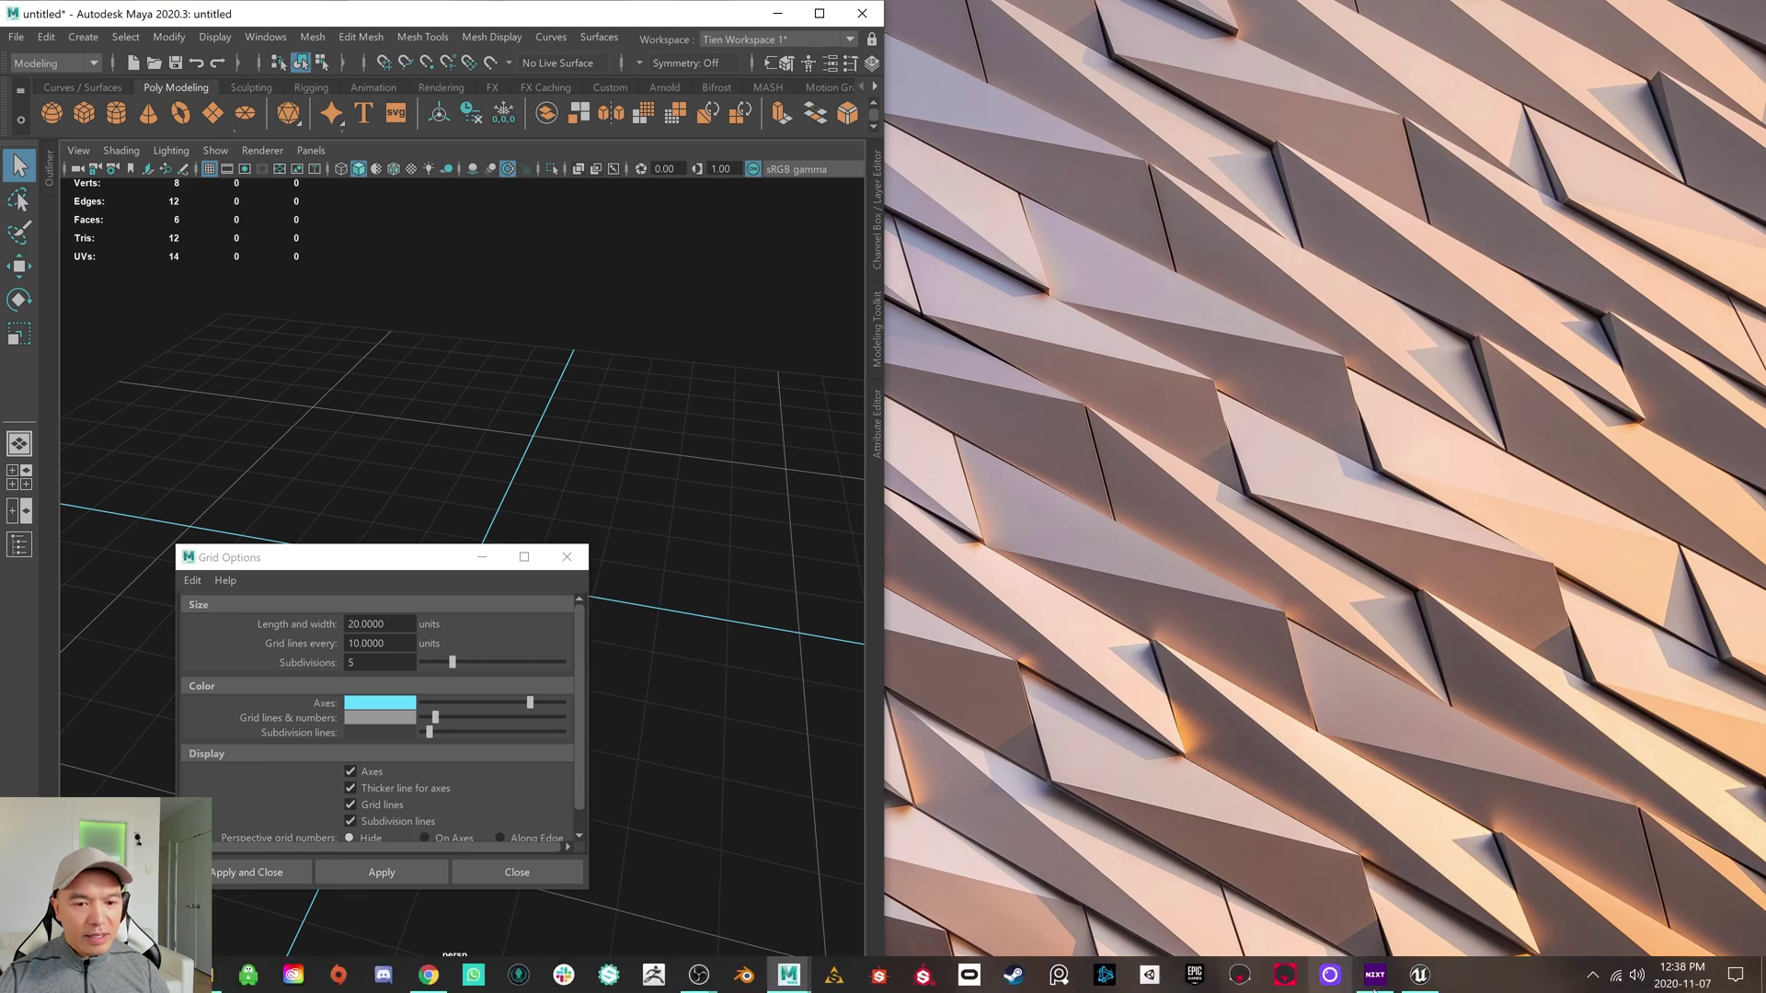
pyautogui.click(1419, 977)
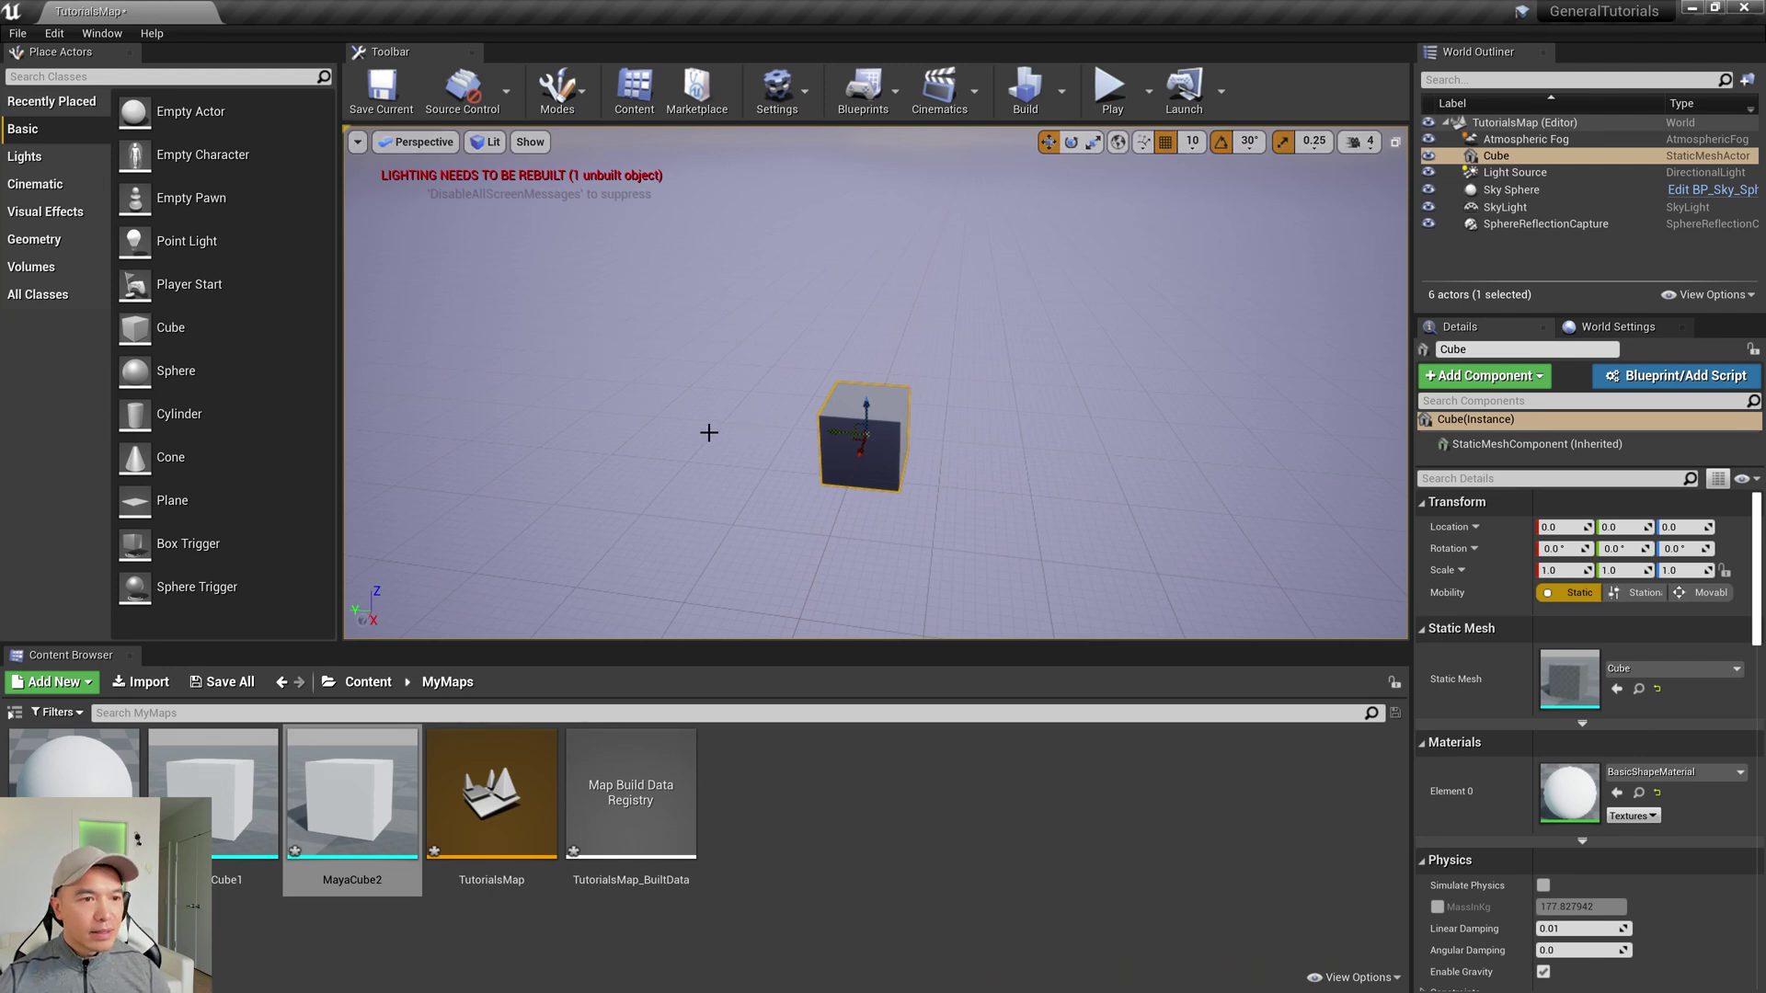
pyautogui.keyDown('alt'); pyautogui.moveTo(853, 490); pyautogui.dragTo(977, 501); pyautogui.keyUp('alt')
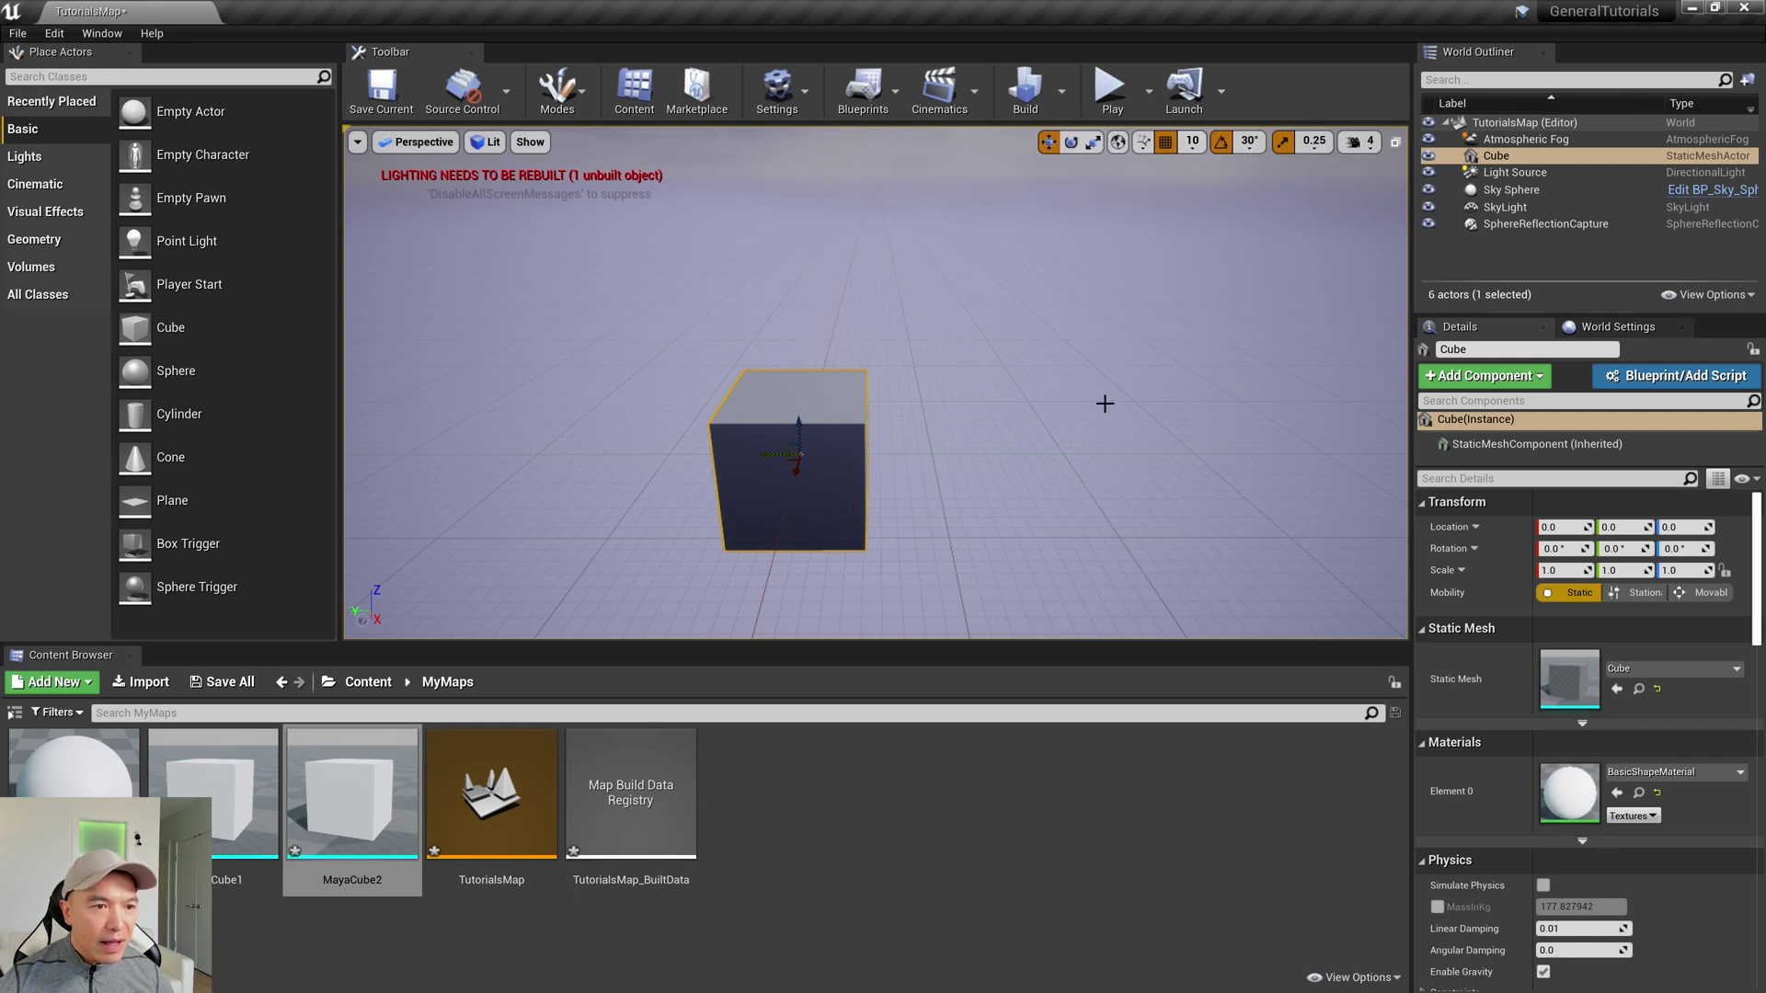
pyautogui.keyDown('alt'); pyautogui.moveTo(1095, 410); pyautogui.dragTo(1114, 408); pyautogui.keyUp('alt')
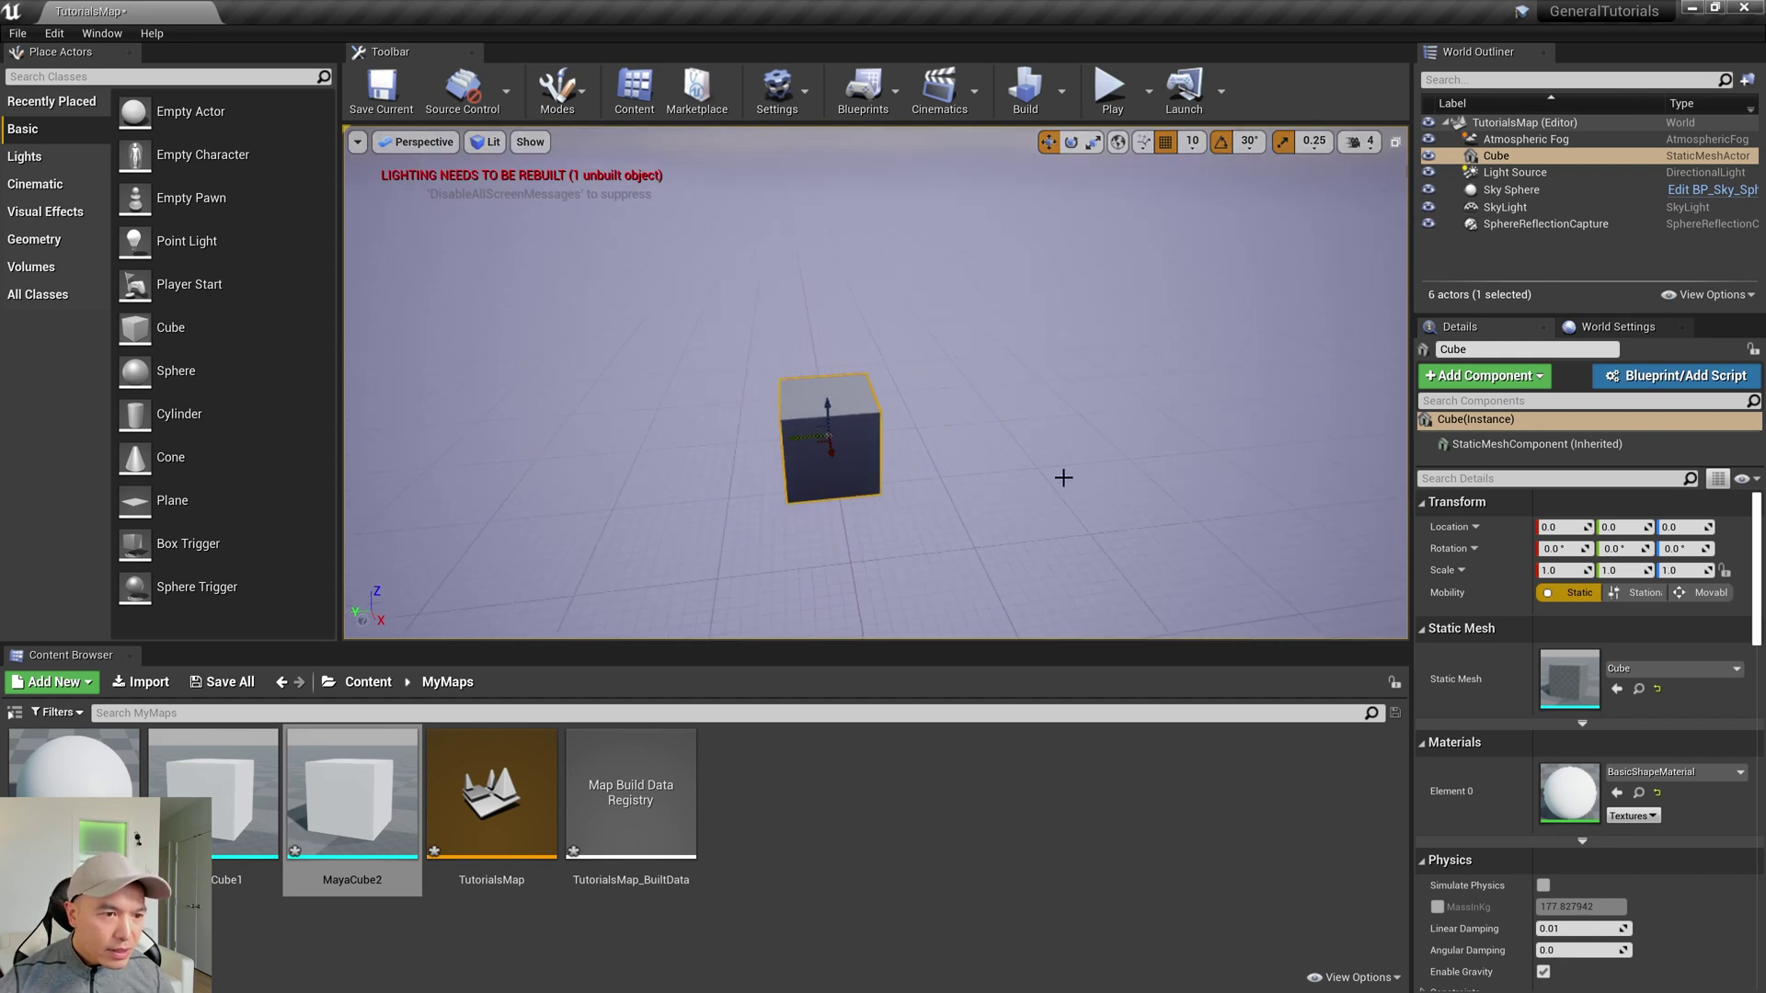
pyautogui.press('f')
pyautogui.keyDown('alt'); pyautogui.moveTo(944, 480); pyautogui.dragTo(944, 480); pyautogui.keyUp('alt')
pyautogui.keyDown('alt'); pyautogui.moveTo(906, 466); pyautogui.dragTo(861, 488, button='right'); pyautogui.keyUp('alt')
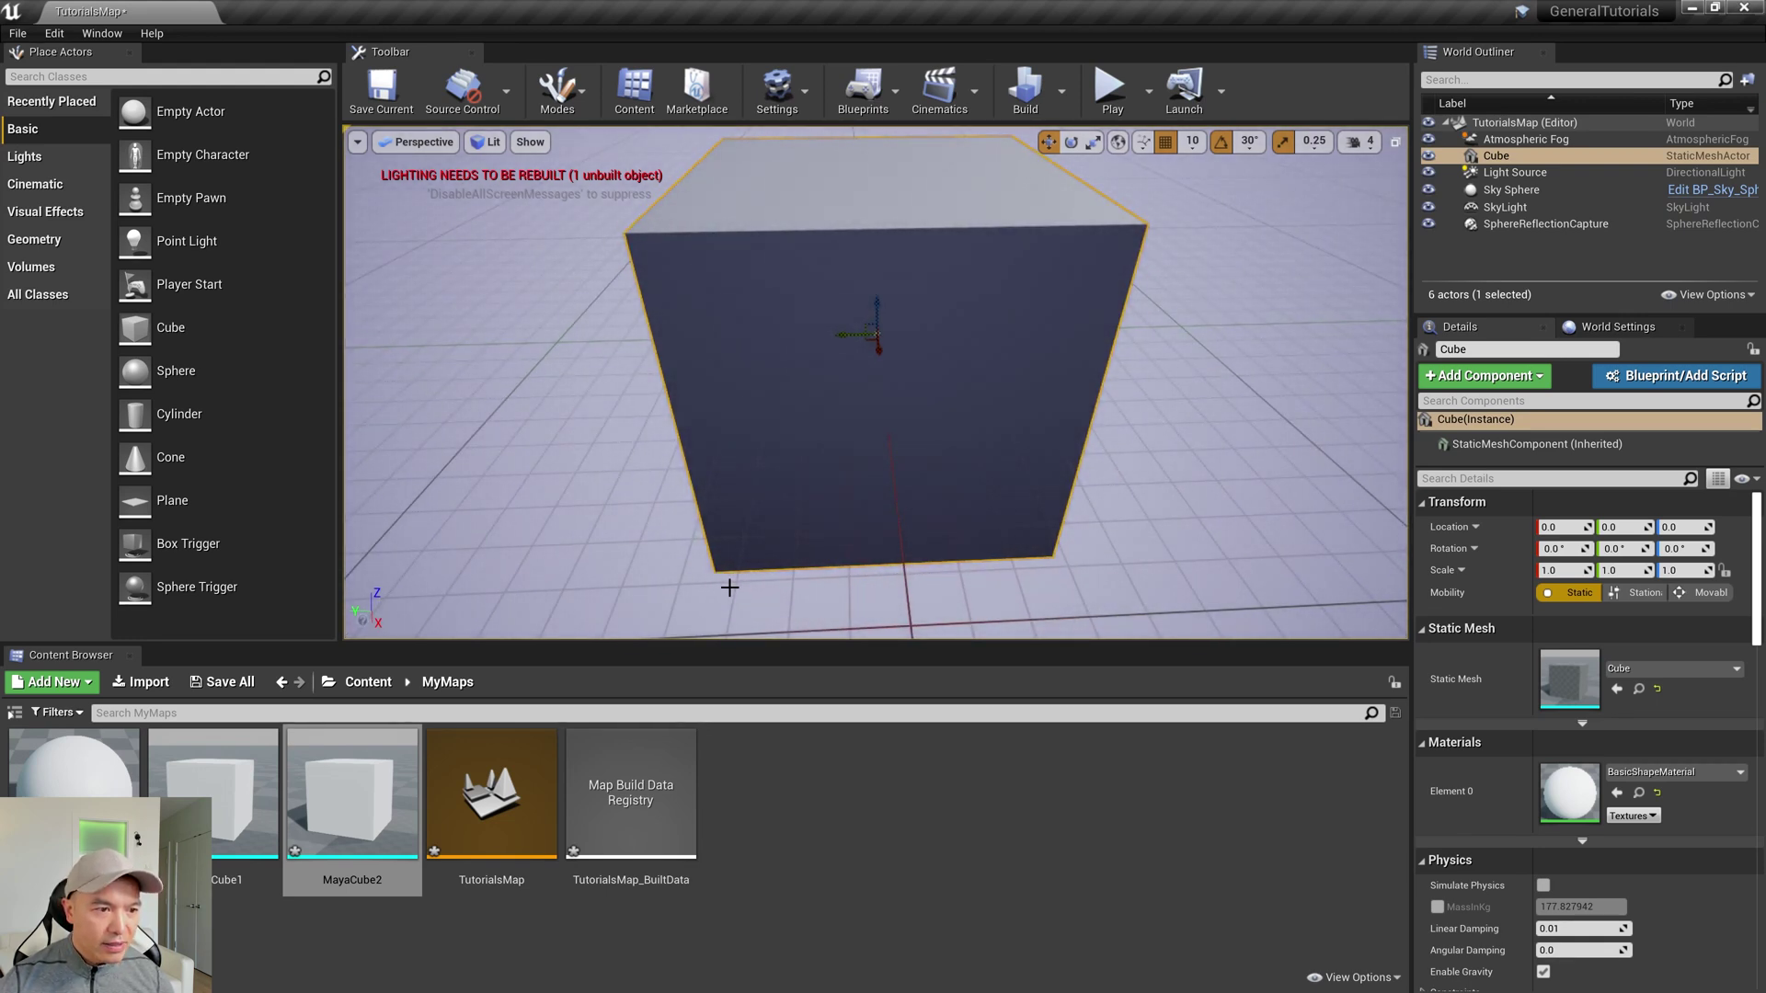
pyautogui.scroll(-5, 1233, 511)
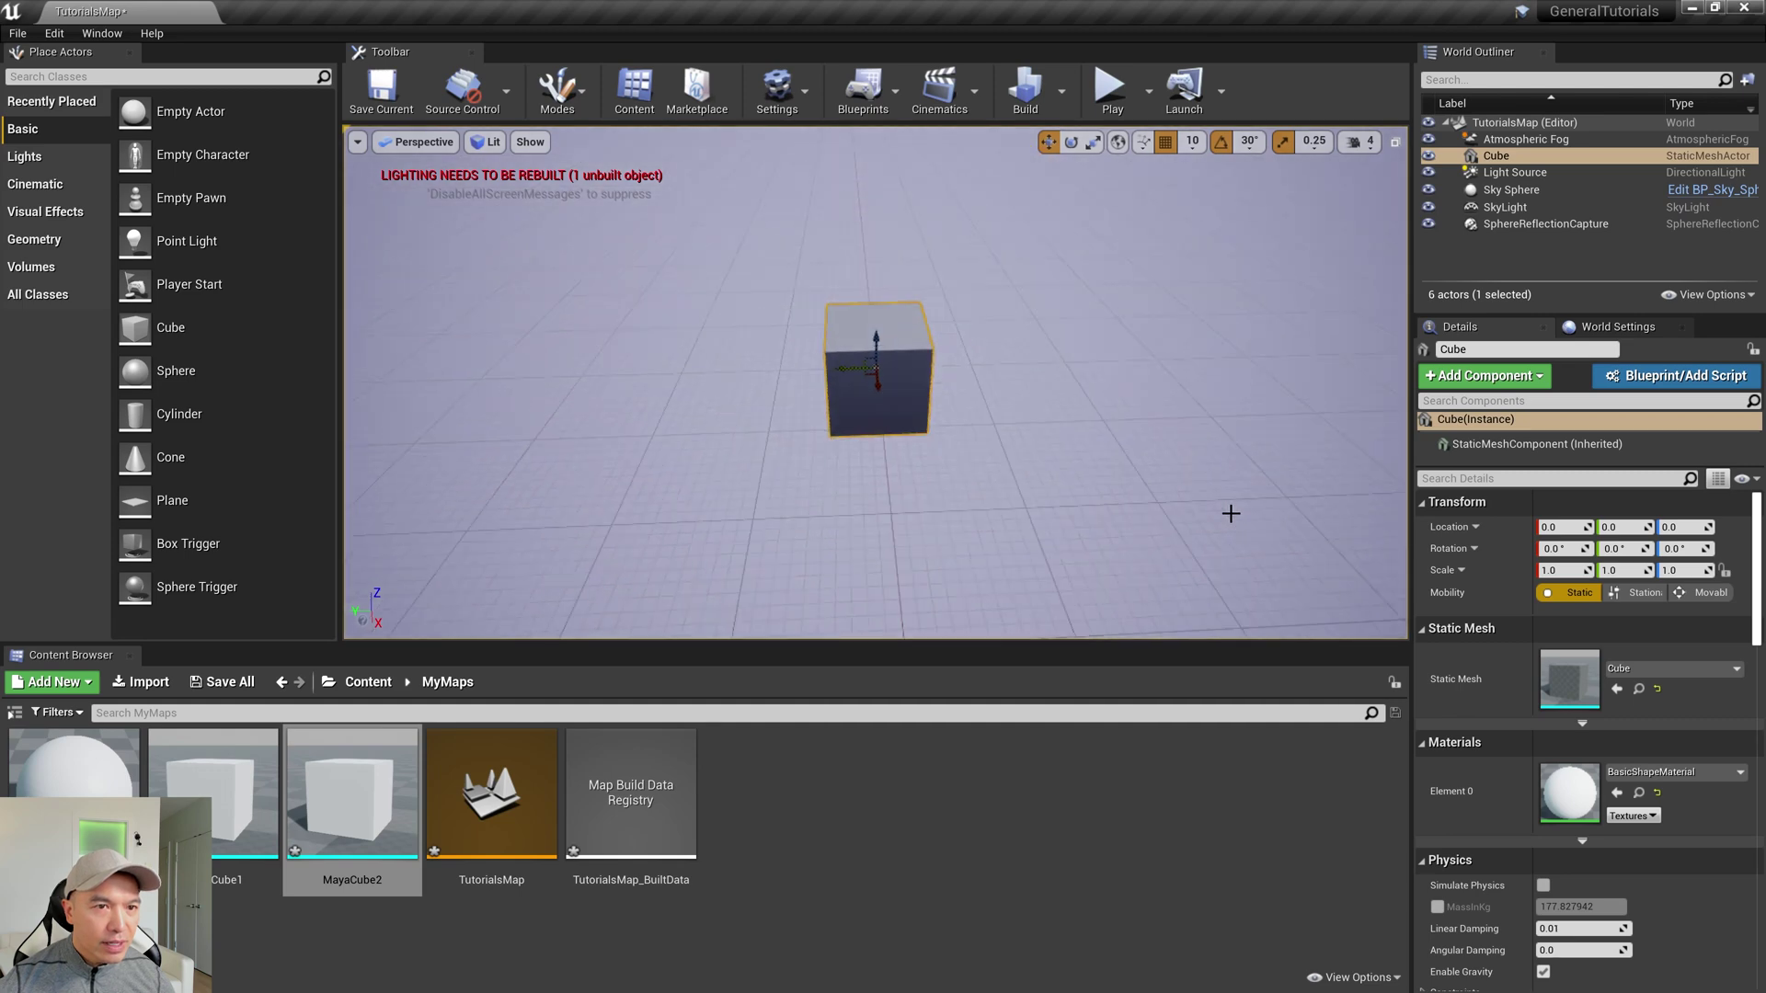
# Try Unreal's position grid snap at 50 and 10 while orbiting, finally setting it to 100.
pyautogui.click(1193, 142)
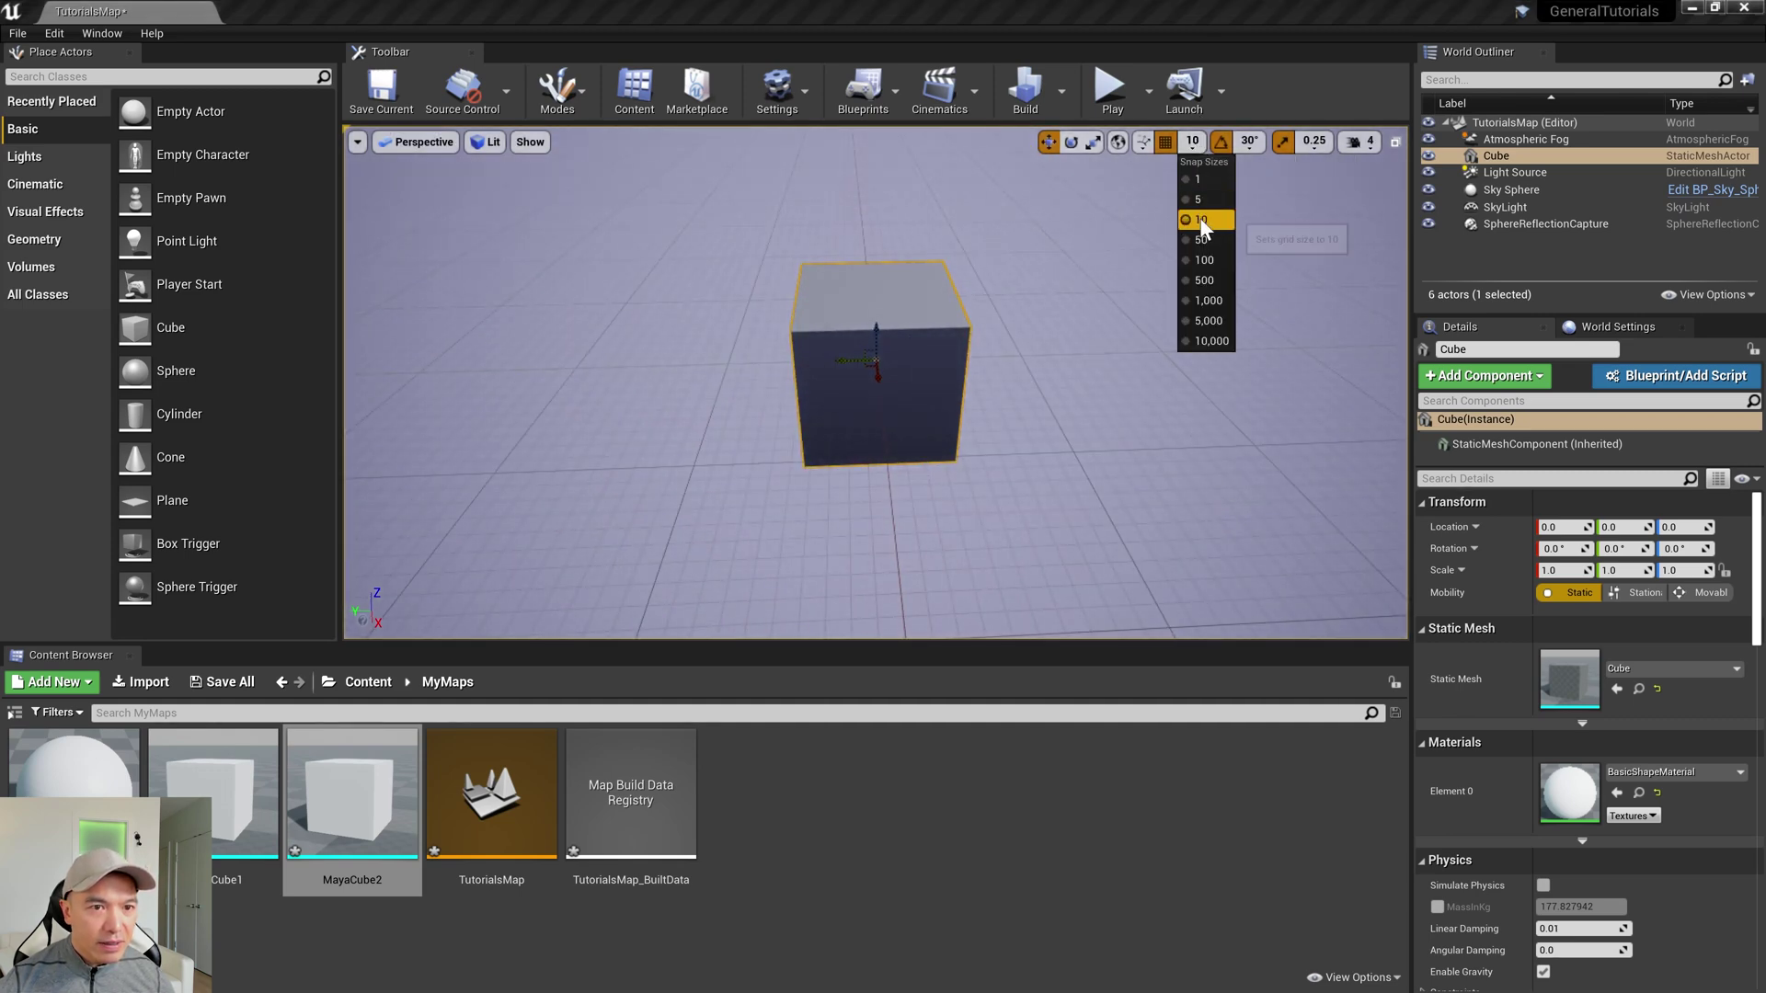
pyautogui.click(1201, 240)
pyautogui.keyDown('alt'); pyautogui.moveTo(934, 505); pyautogui.dragTo(857, 489); pyautogui.keyUp('alt')
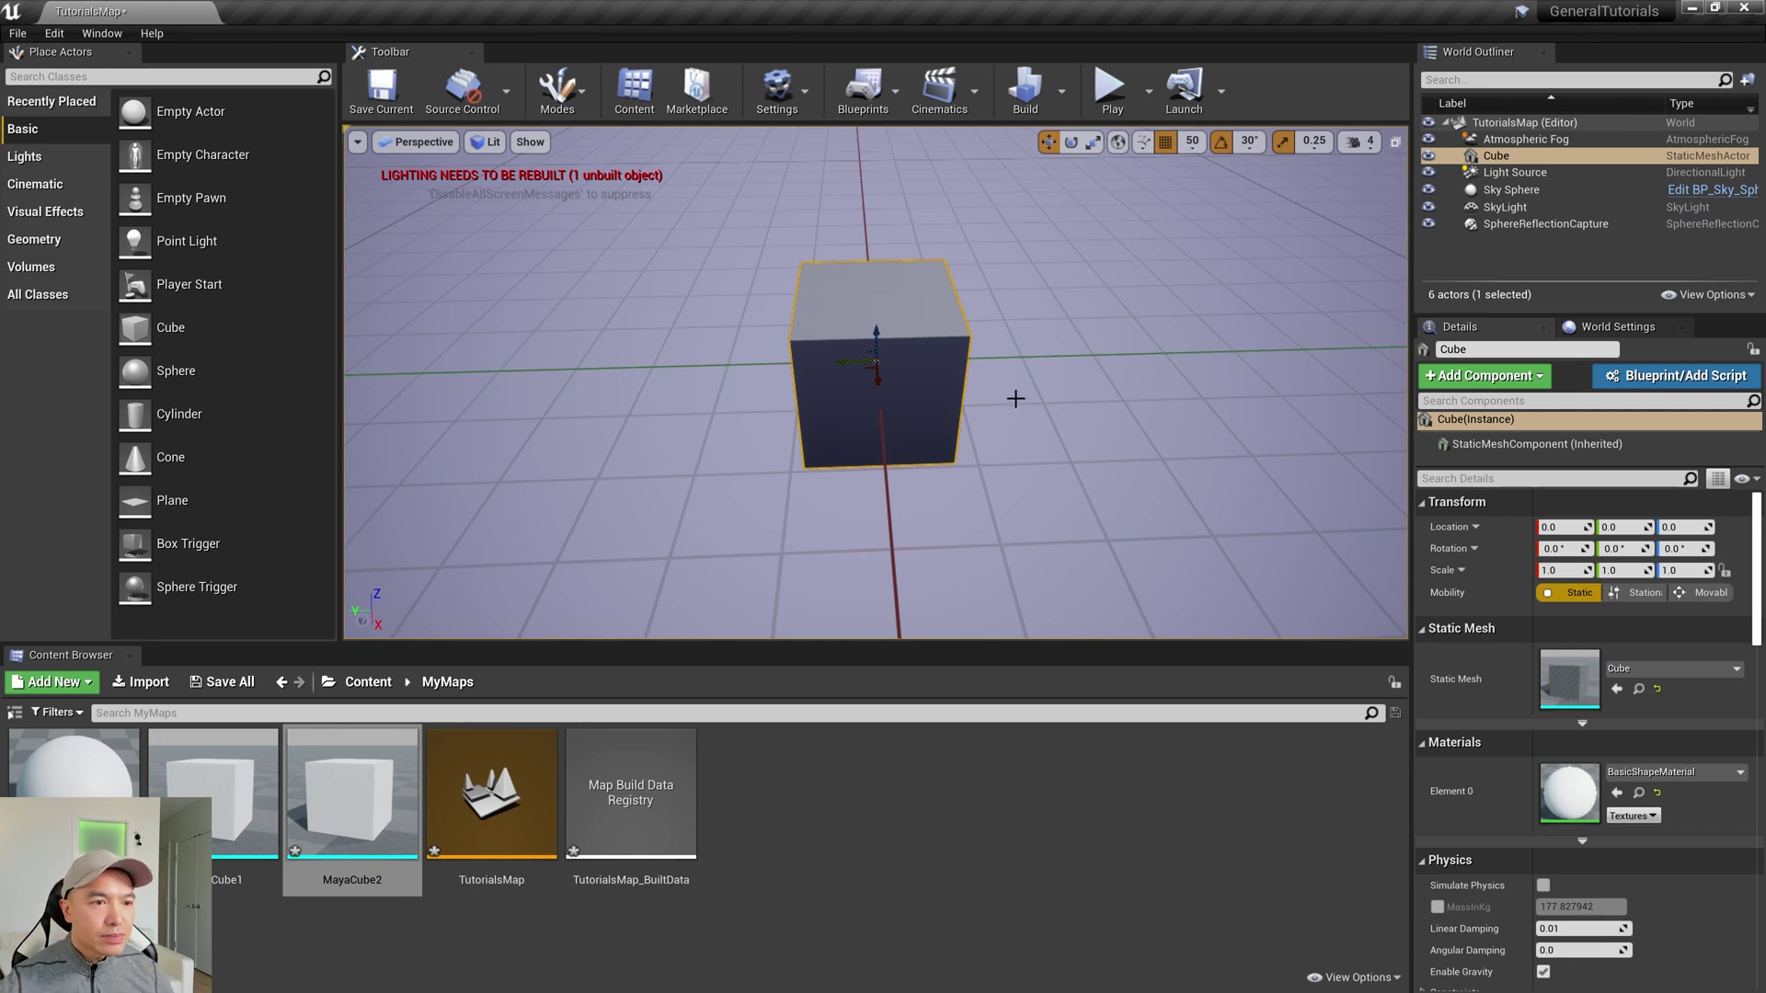
pyautogui.moveTo(1017, 398)
pyautogui.keyDown('alt'); pyautogui.mouseDown()
pyautogui.moveTo(988, 438)
pyautogui.moveTo(1016, 419)
pyautogui.mouseUp(); pyautogui.keyUp('alt')
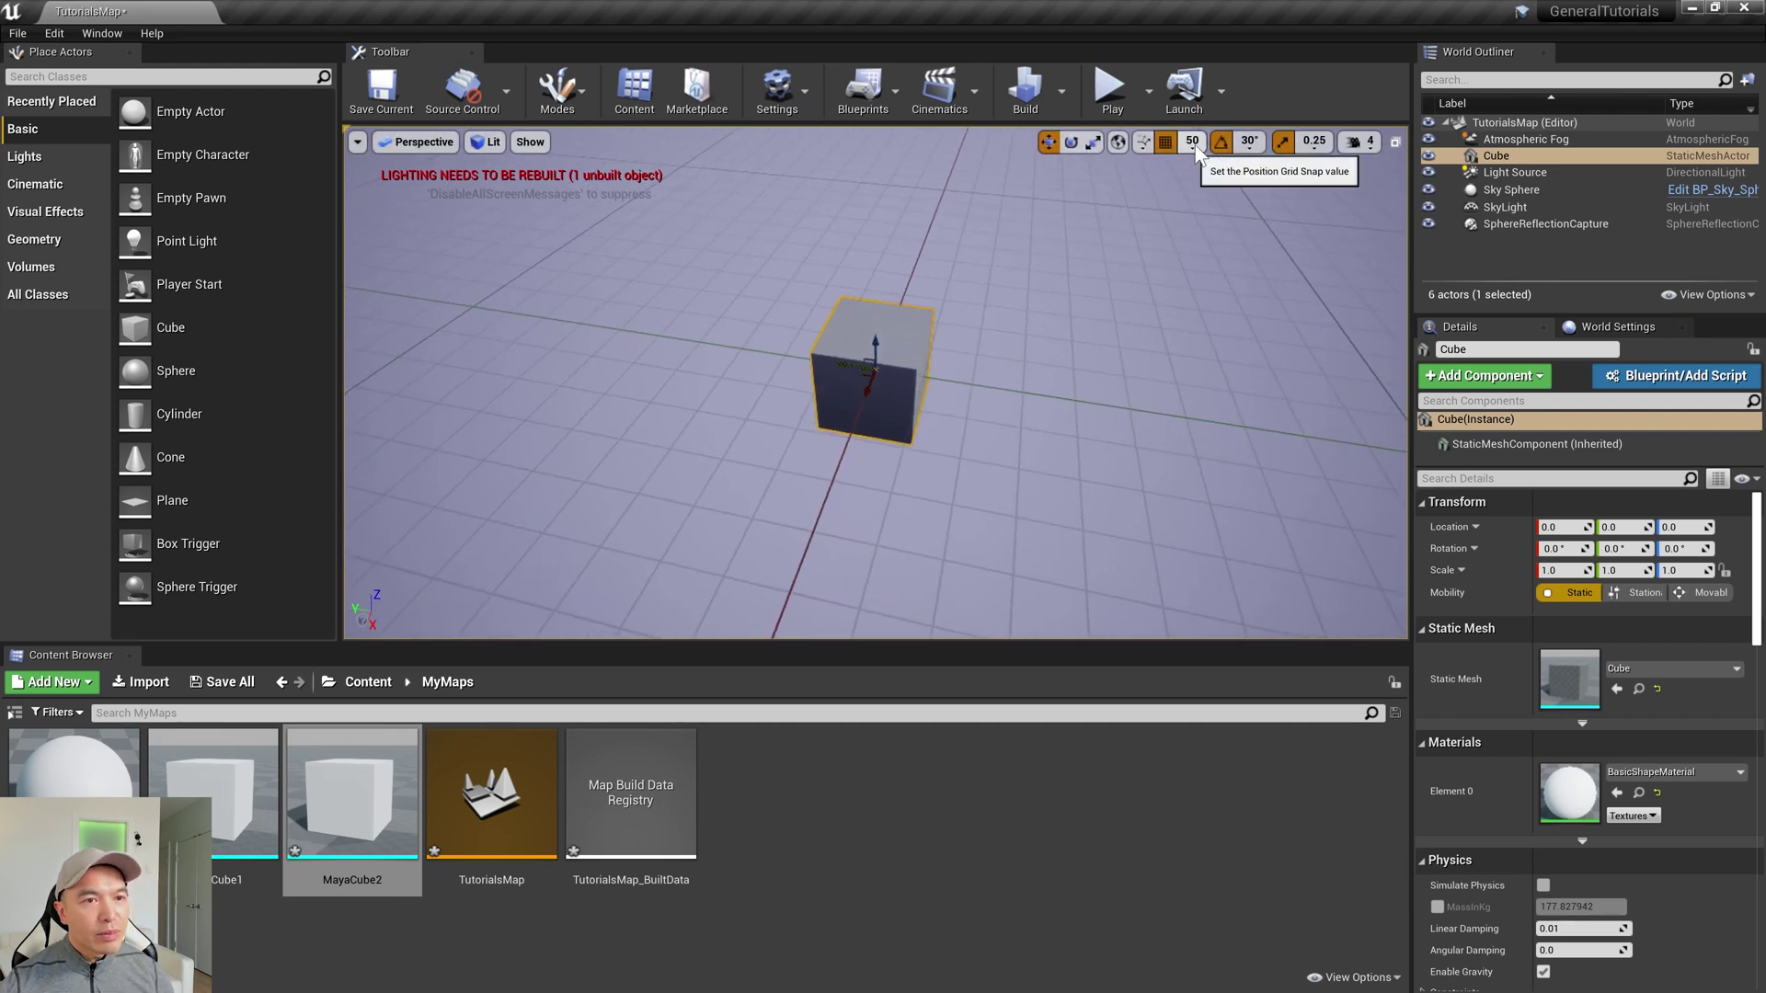
pyautogui.keyDown('alt'); pyautogui.moveTo(1103, 366); pyautogui.dragTo(577, 434); pyautogui.keyUp('alt')
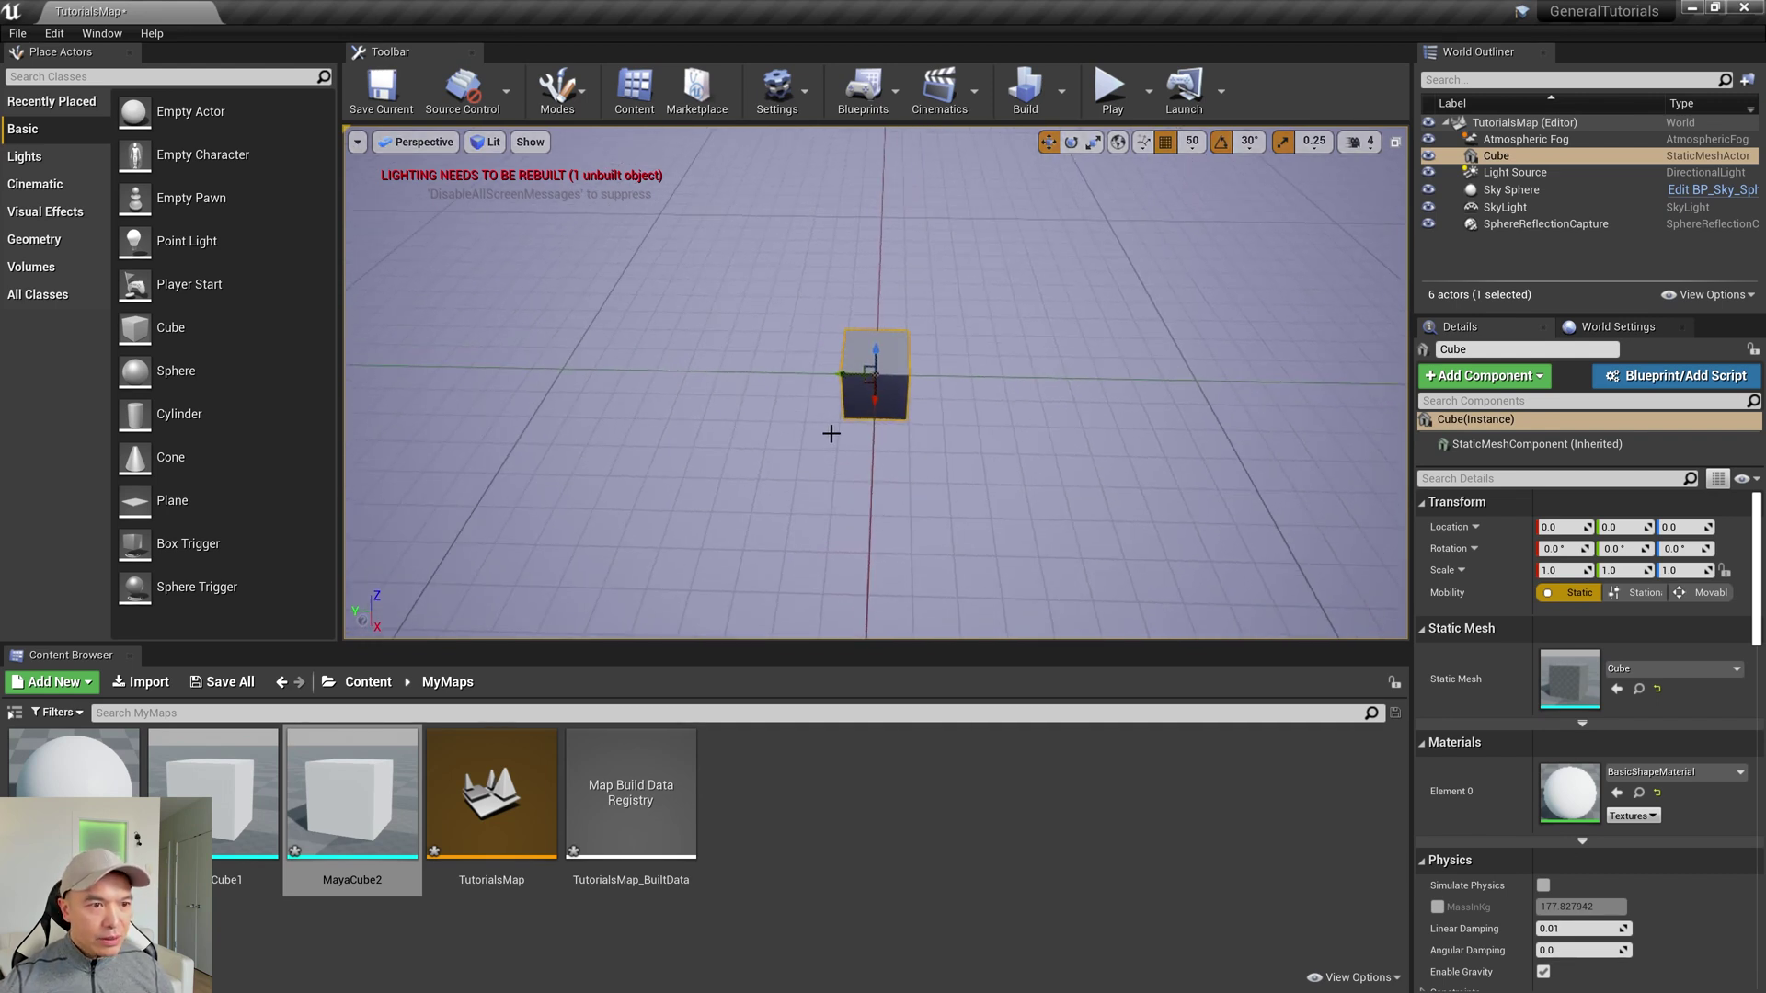
pyautogui.click(1192, 151)
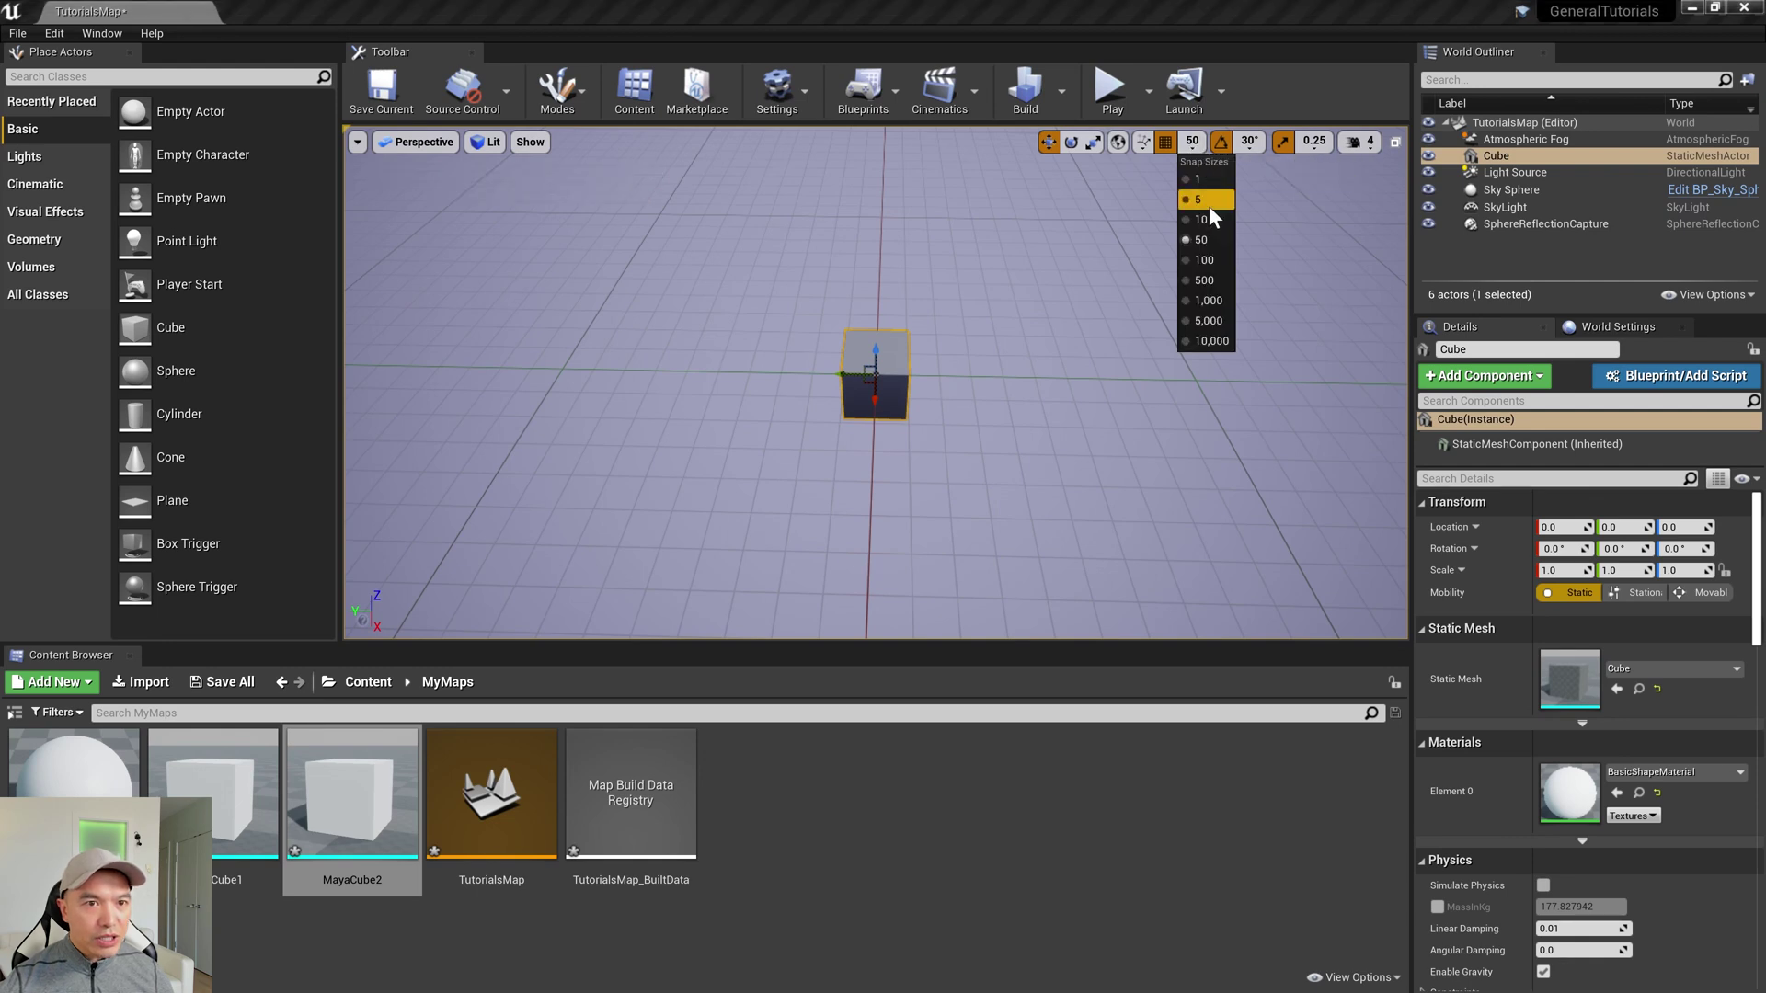
pyautogui.click(1204, 214)
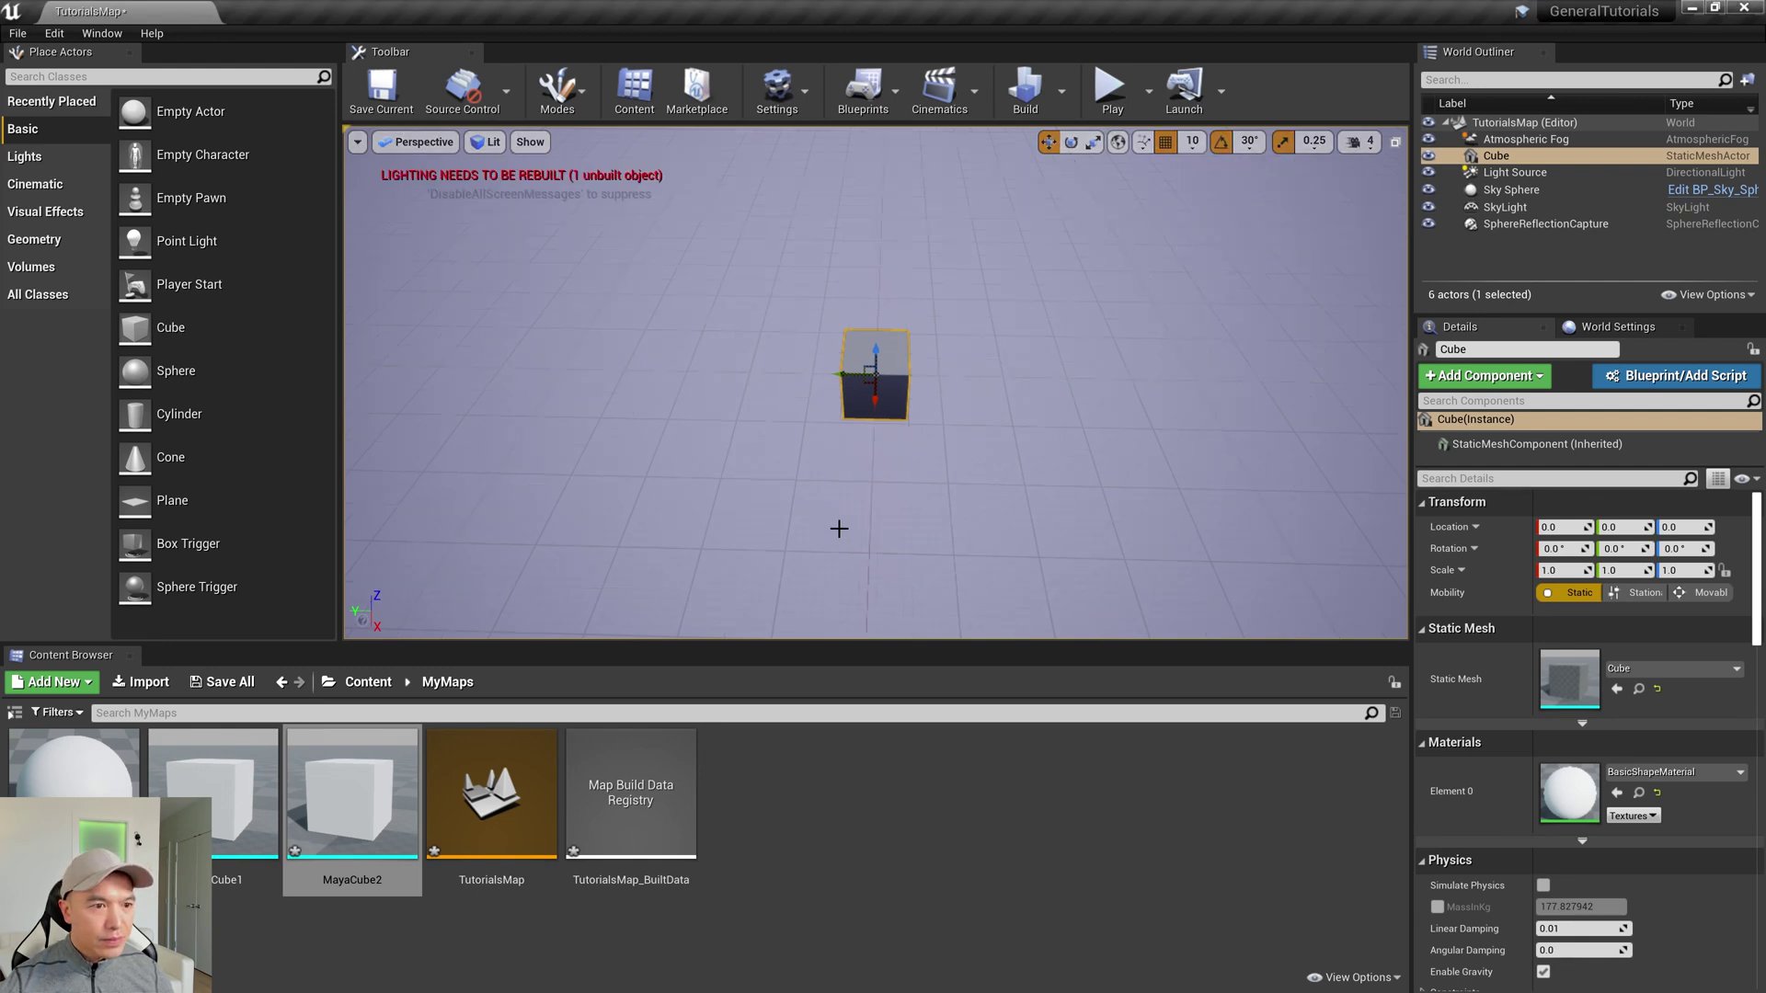
pyautogui.scroll(3, 807, 507)
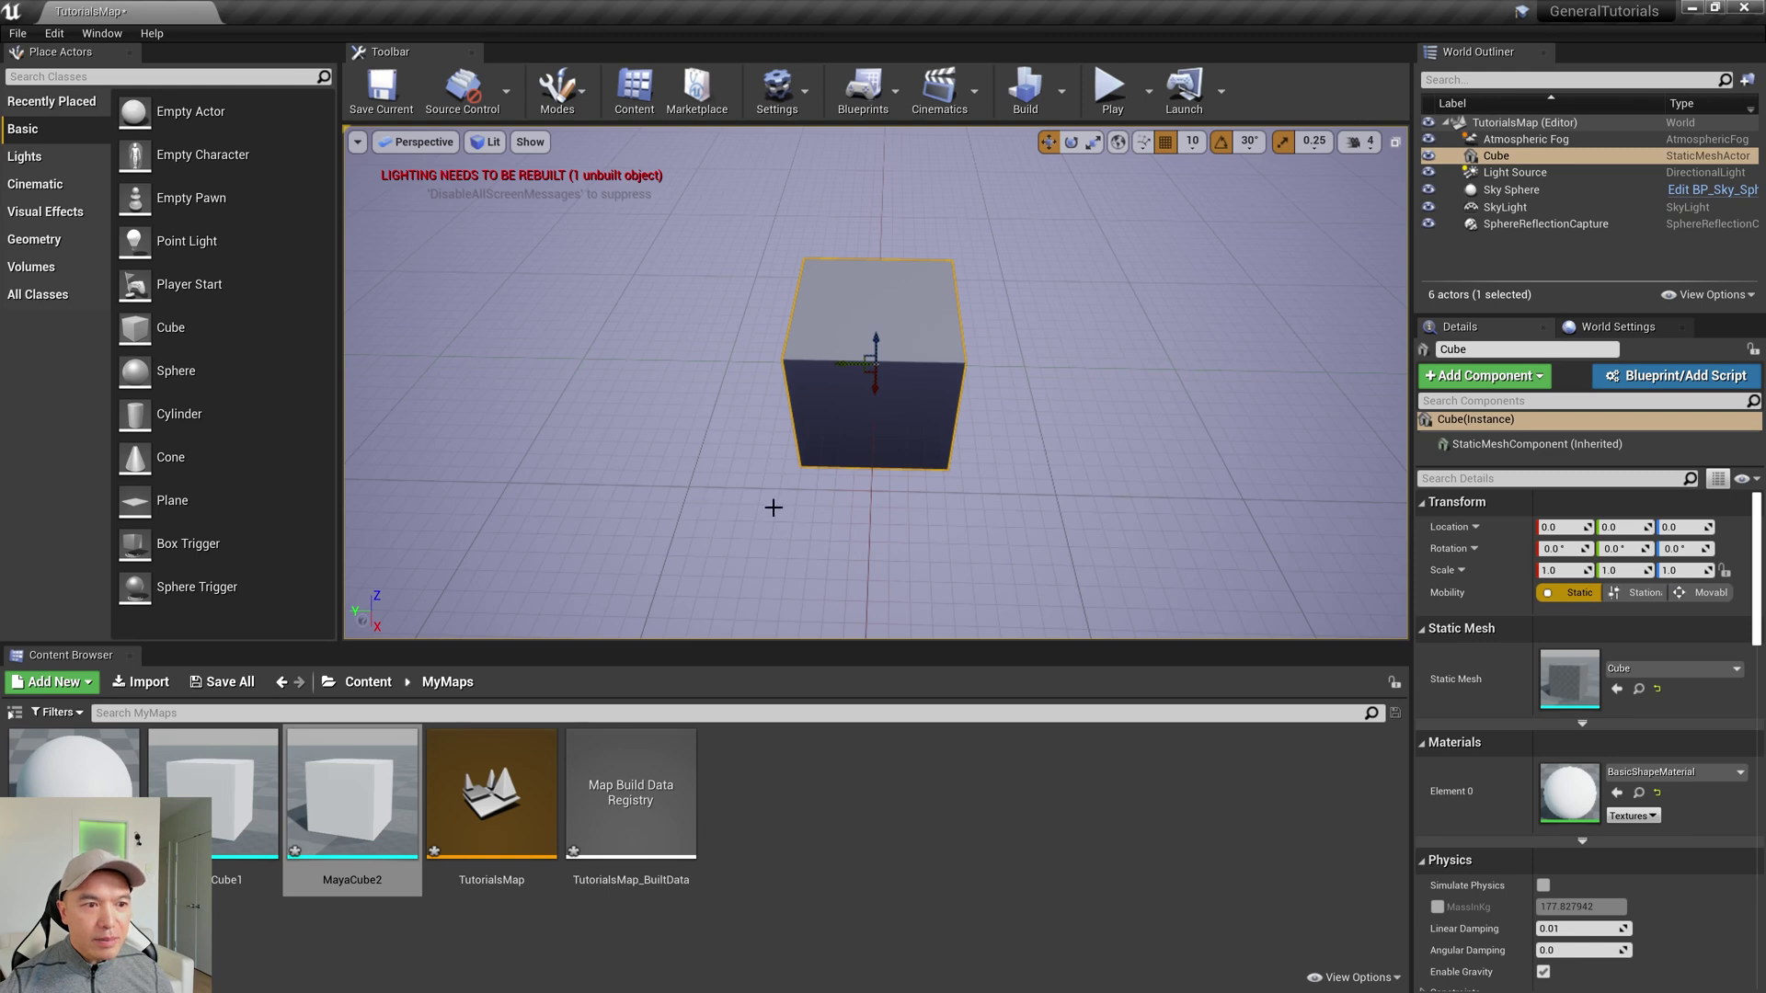
pyautogui.click(1192, 145)
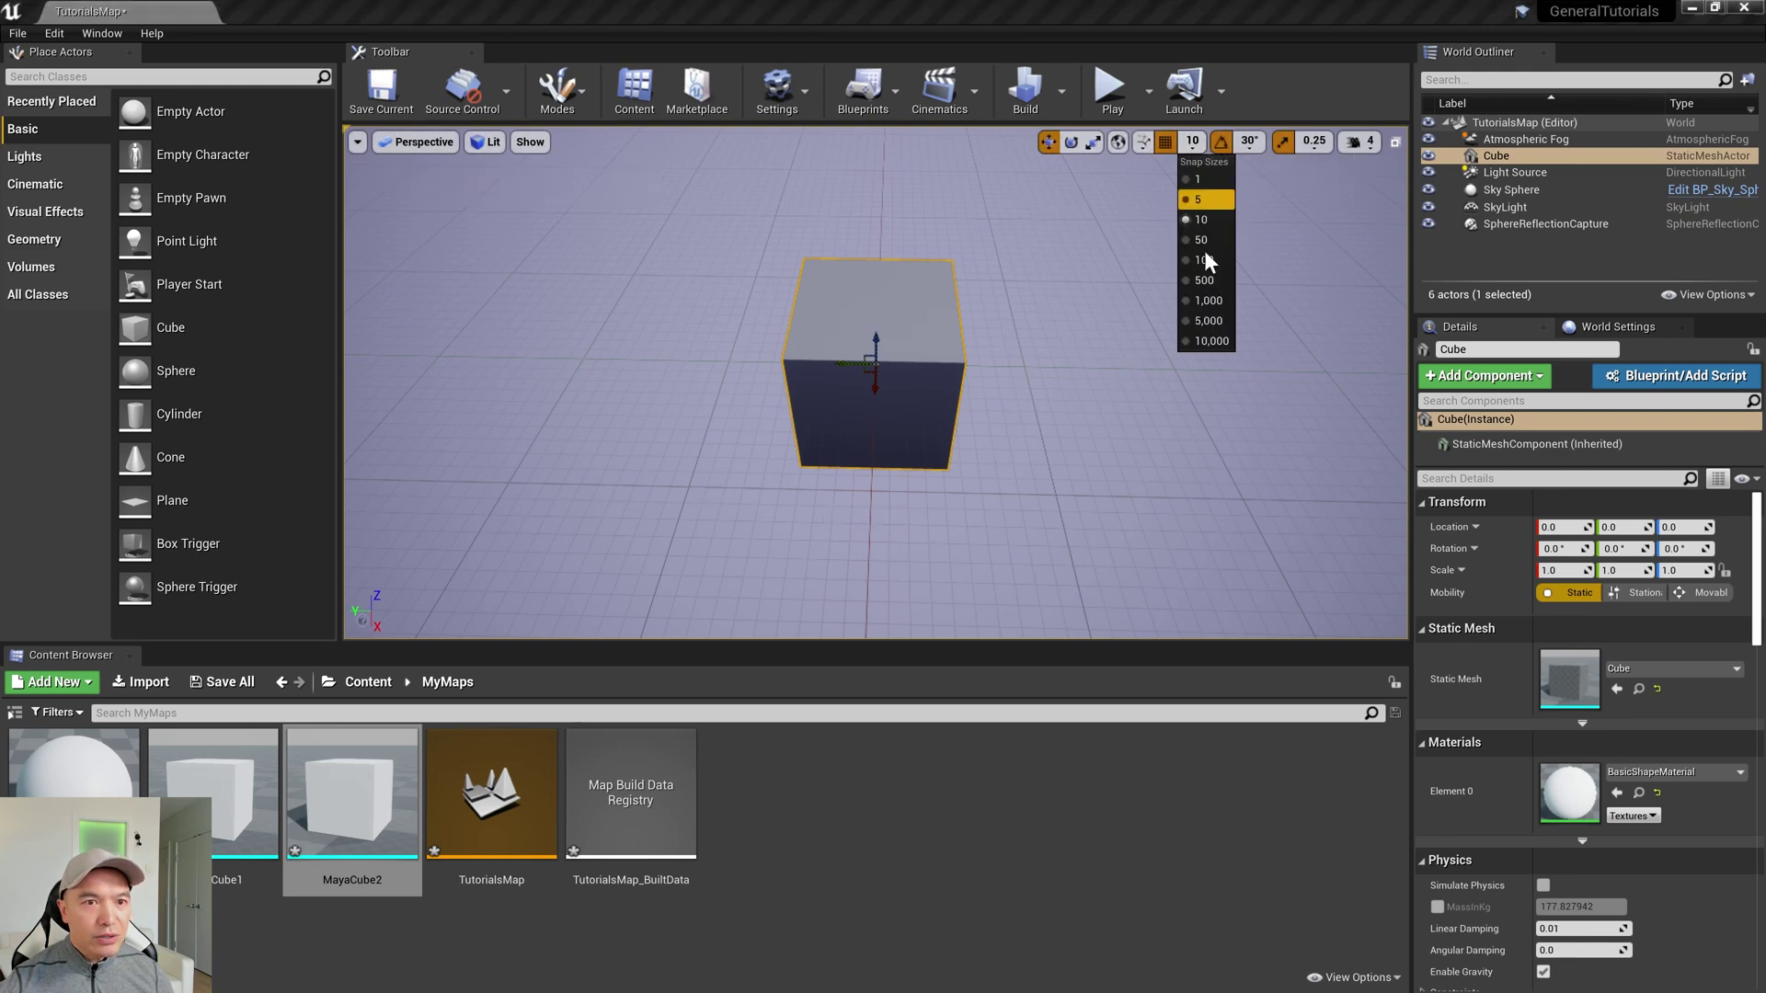
pyautogui.click(1207, 257)
pyautogui.scroll(-6, 800, 543)
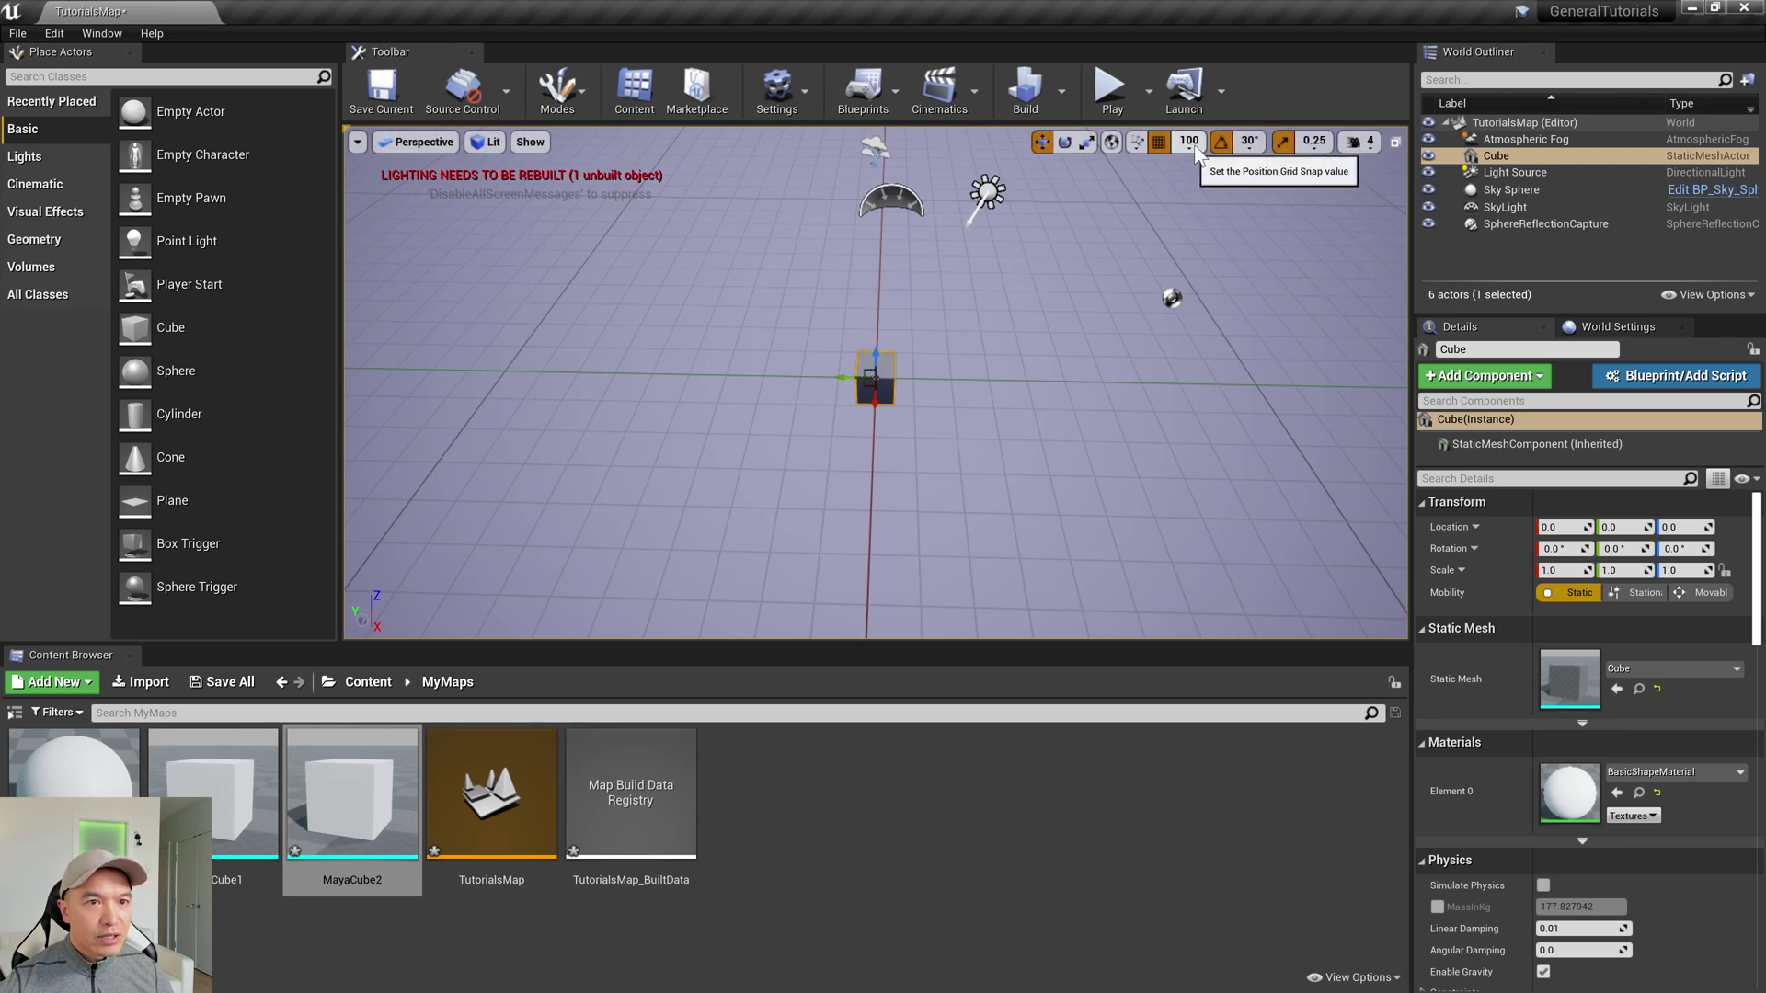
# With Maya and Unreal side by side, set Maya's grid Subdivisions to 10 and apply.
pyautogui.click(1715, 7)
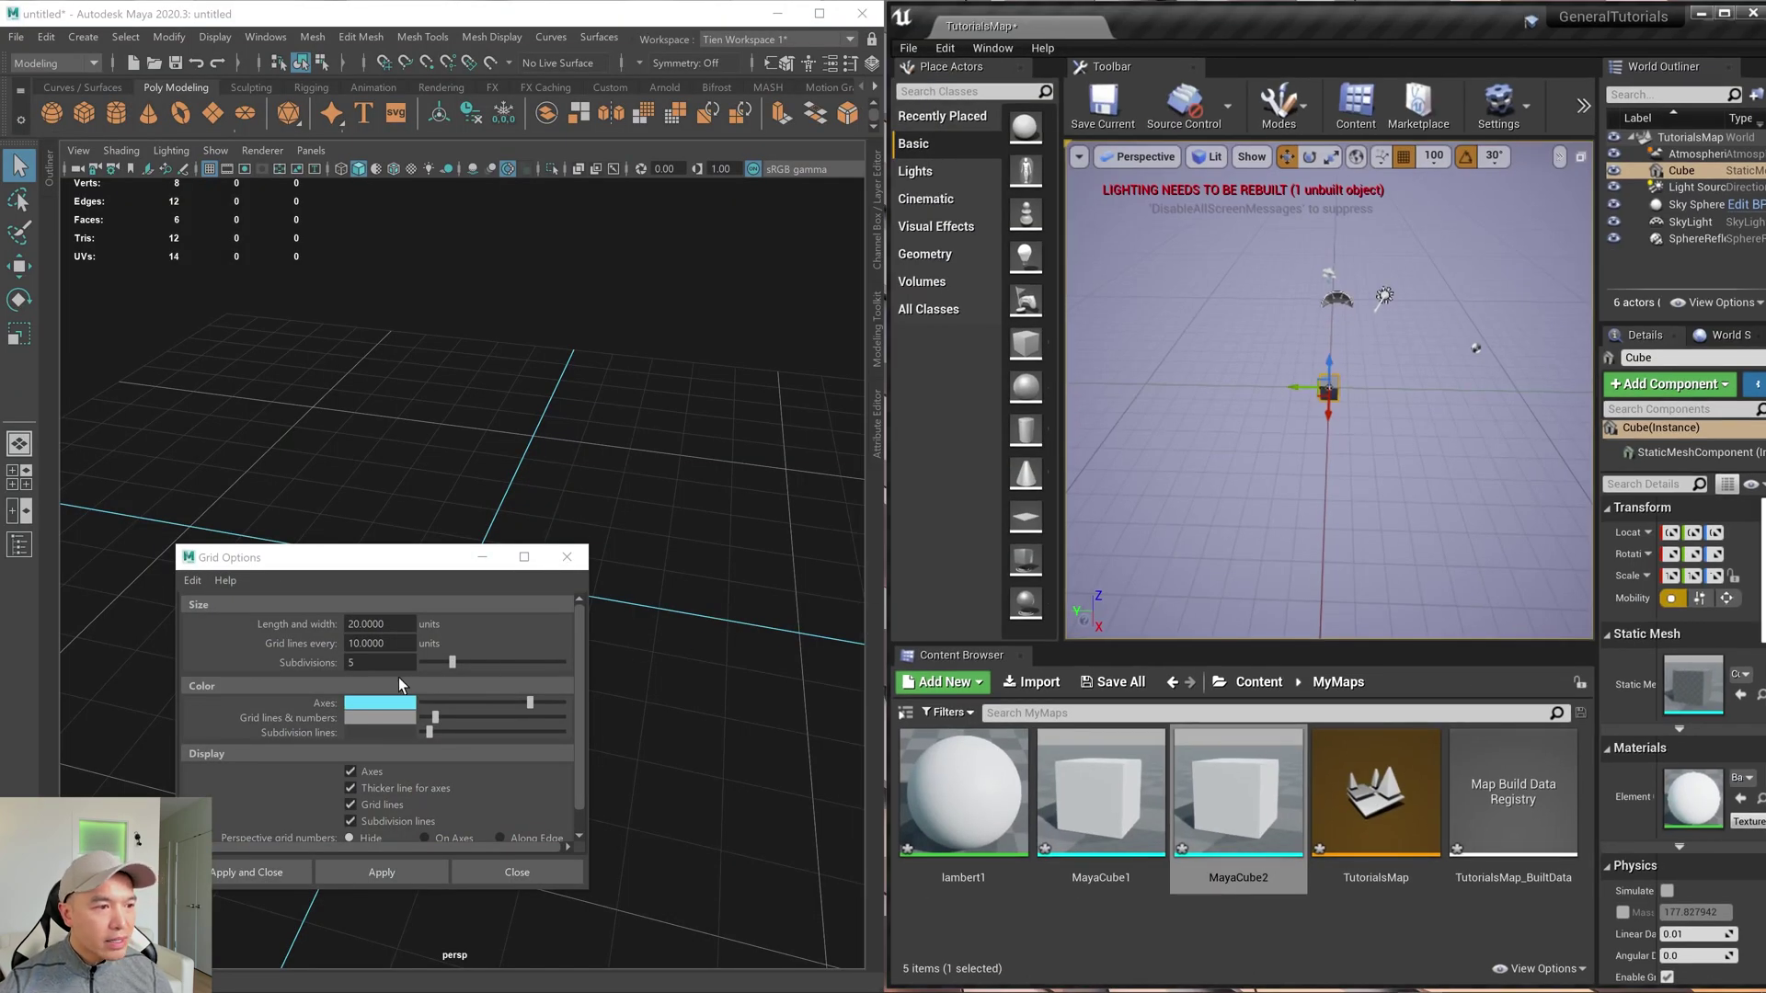
pyautogui.doubleClick(363, 662)
pyautogui.write('1')
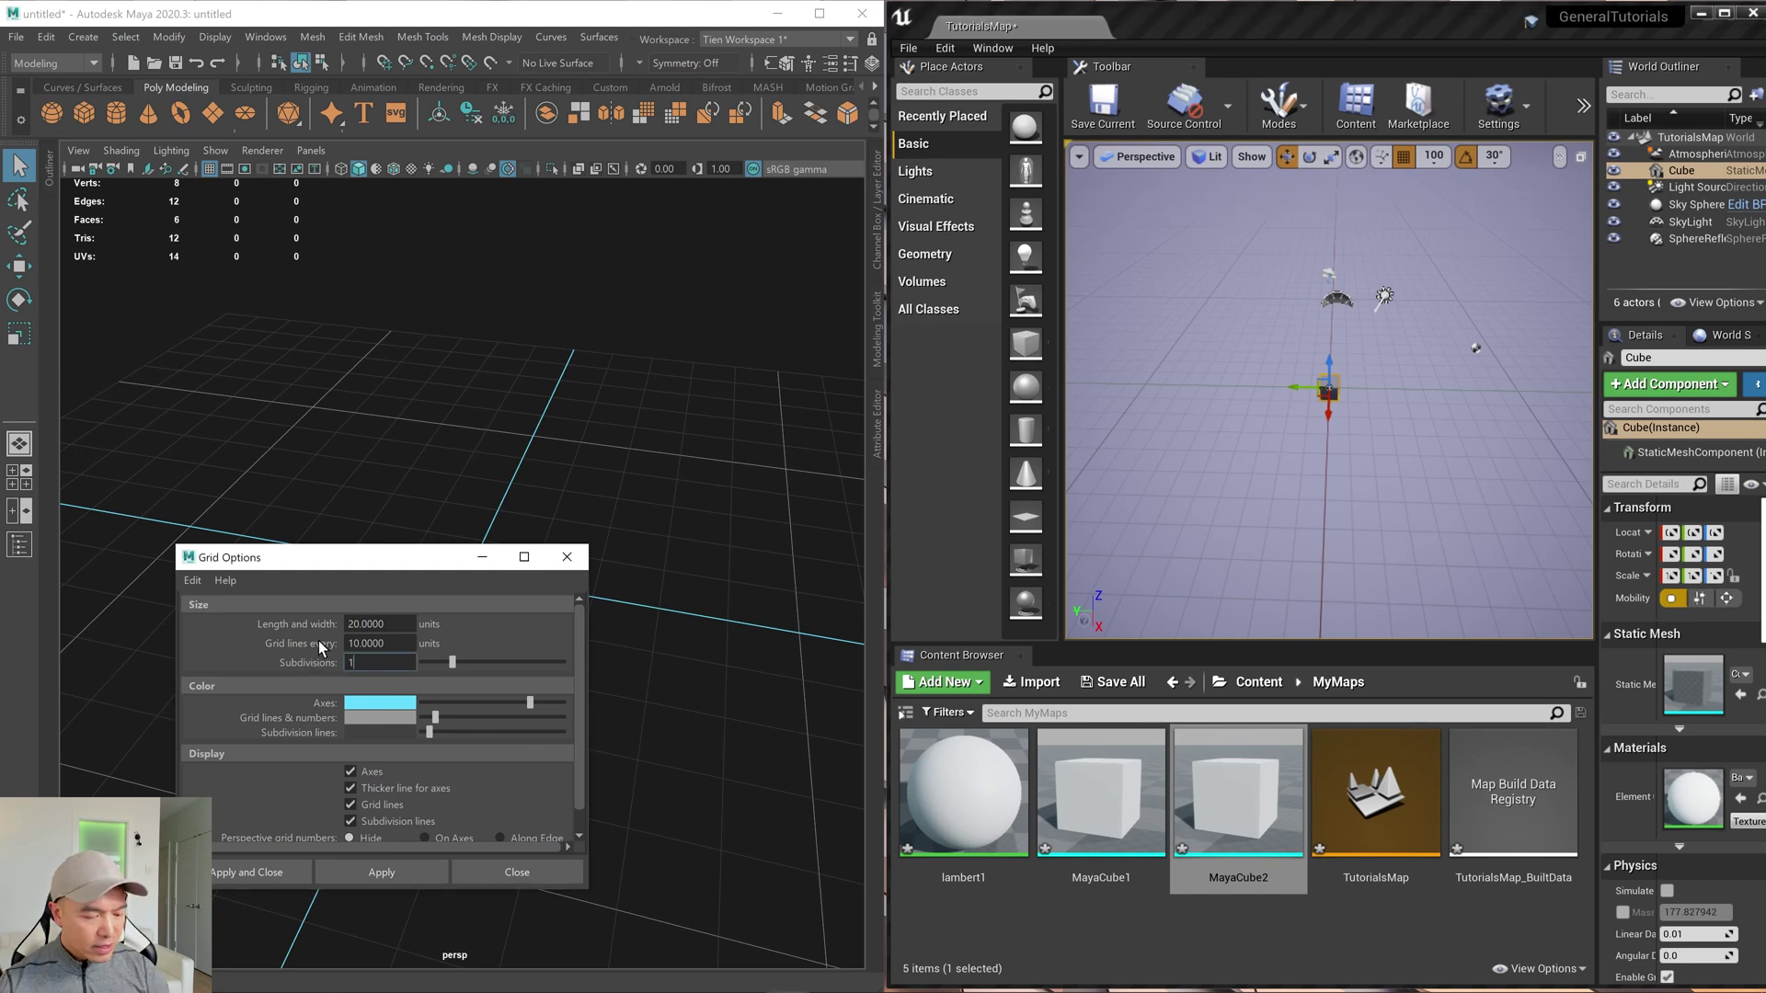
pyautogui.write('0')
pyautogui.press('Return')
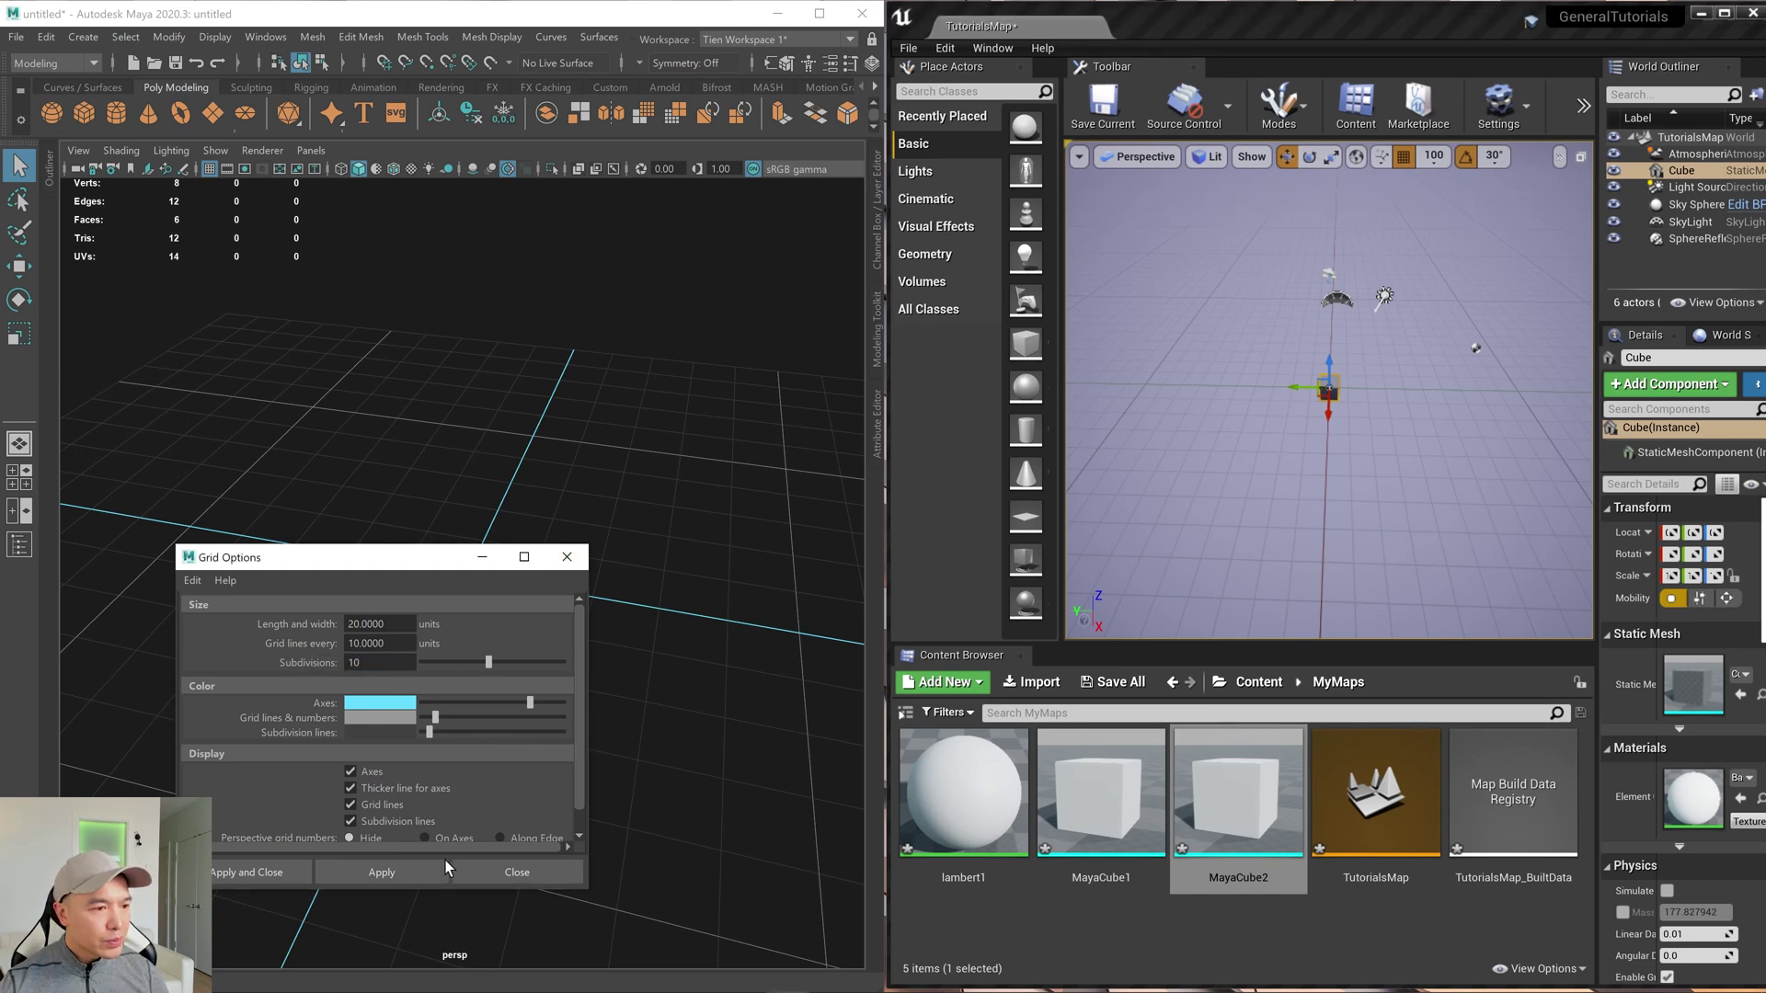
pyautogui.click(381, 871)
pyautogui.moveTo(793, 626)
pyautogui.keyDown('alt'); pyautogui.mouseDown()
pyautogui.moveTo(704, 651)
pyautogui.moveTo(765, 644)
pyautogui.mouseUp(); pyautogui.keyUp('alt')
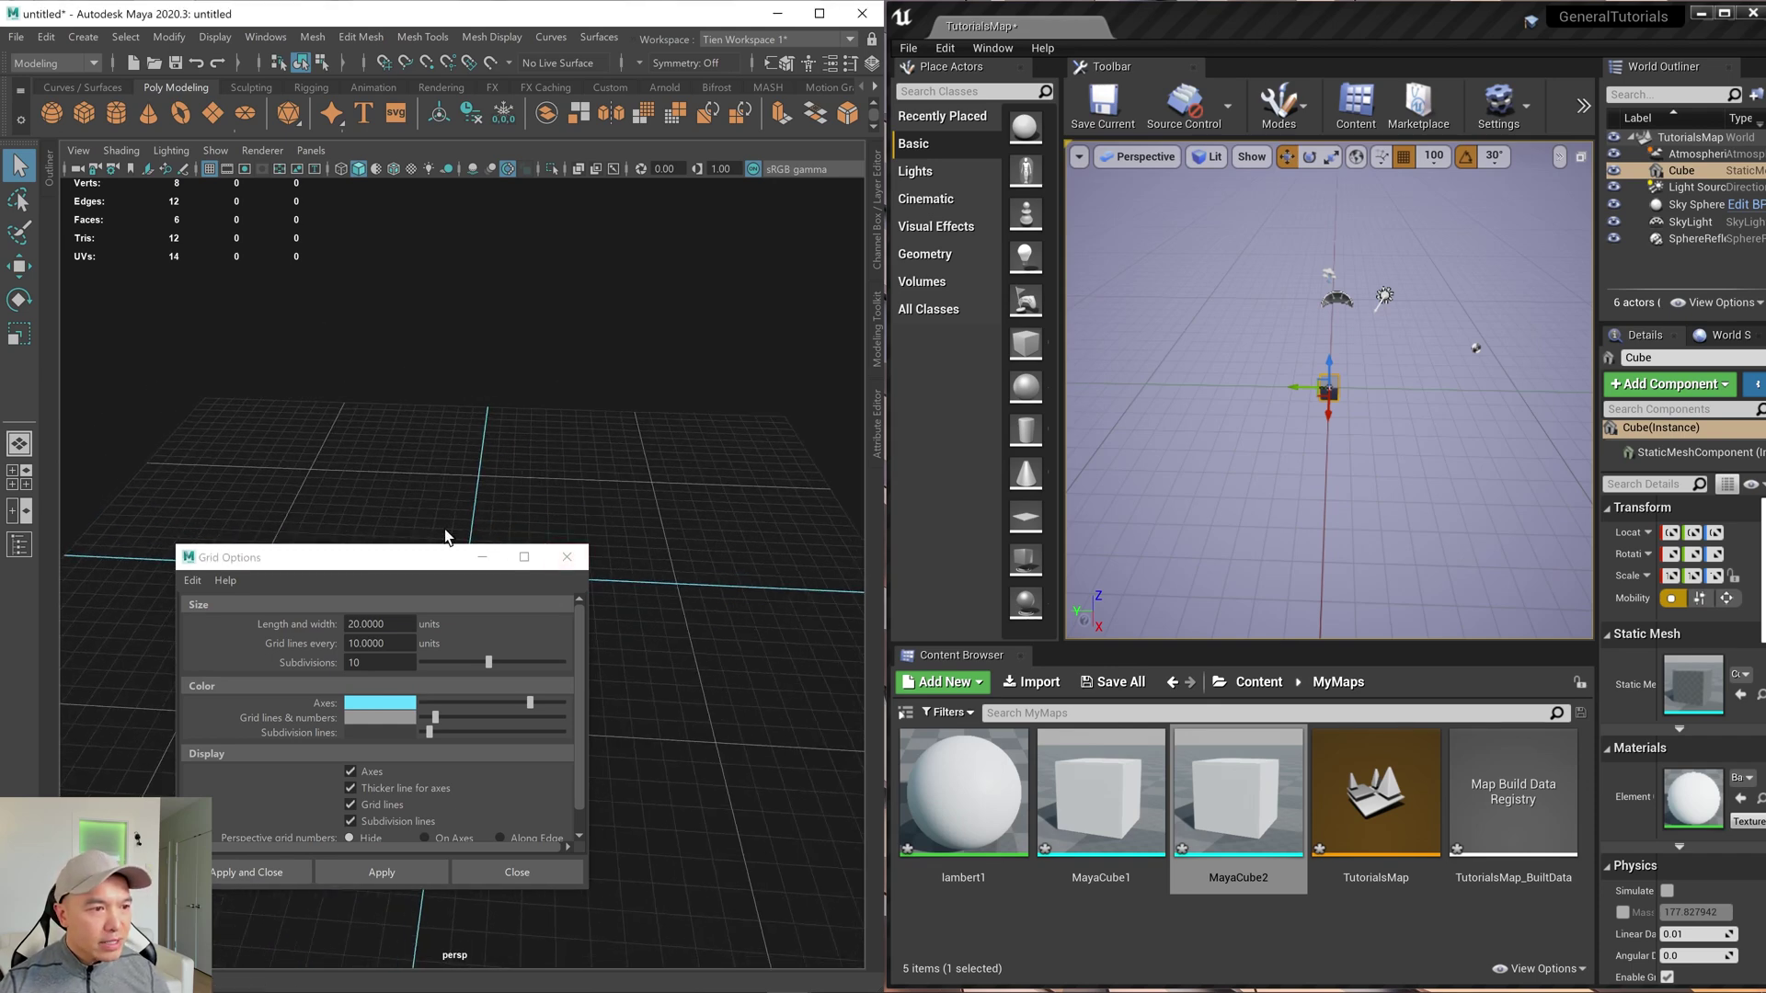
# Move the Grid Options window lower left and orbit to a near-front view of the denser grid.
pyautogui.moveTo(415, 563); pyautogui.dragTo(247, 565)
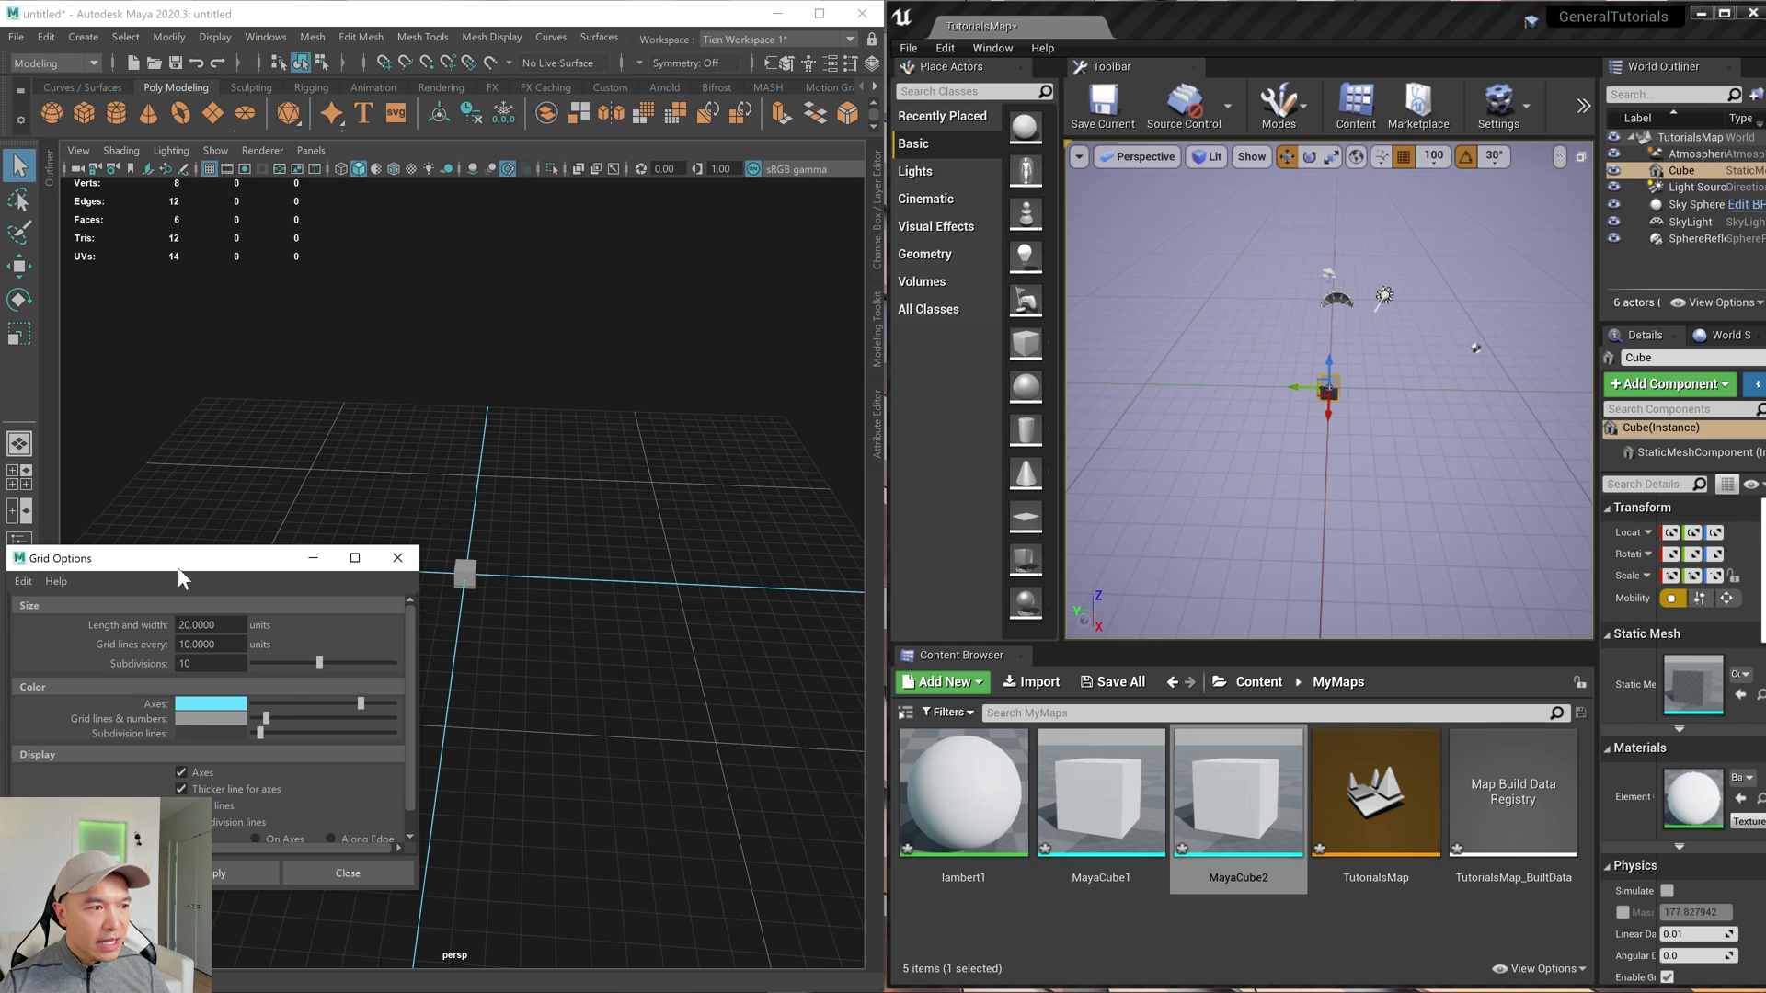
pyautogui.moveTo(189, 558); pyautogui.dragTo(522, 629)
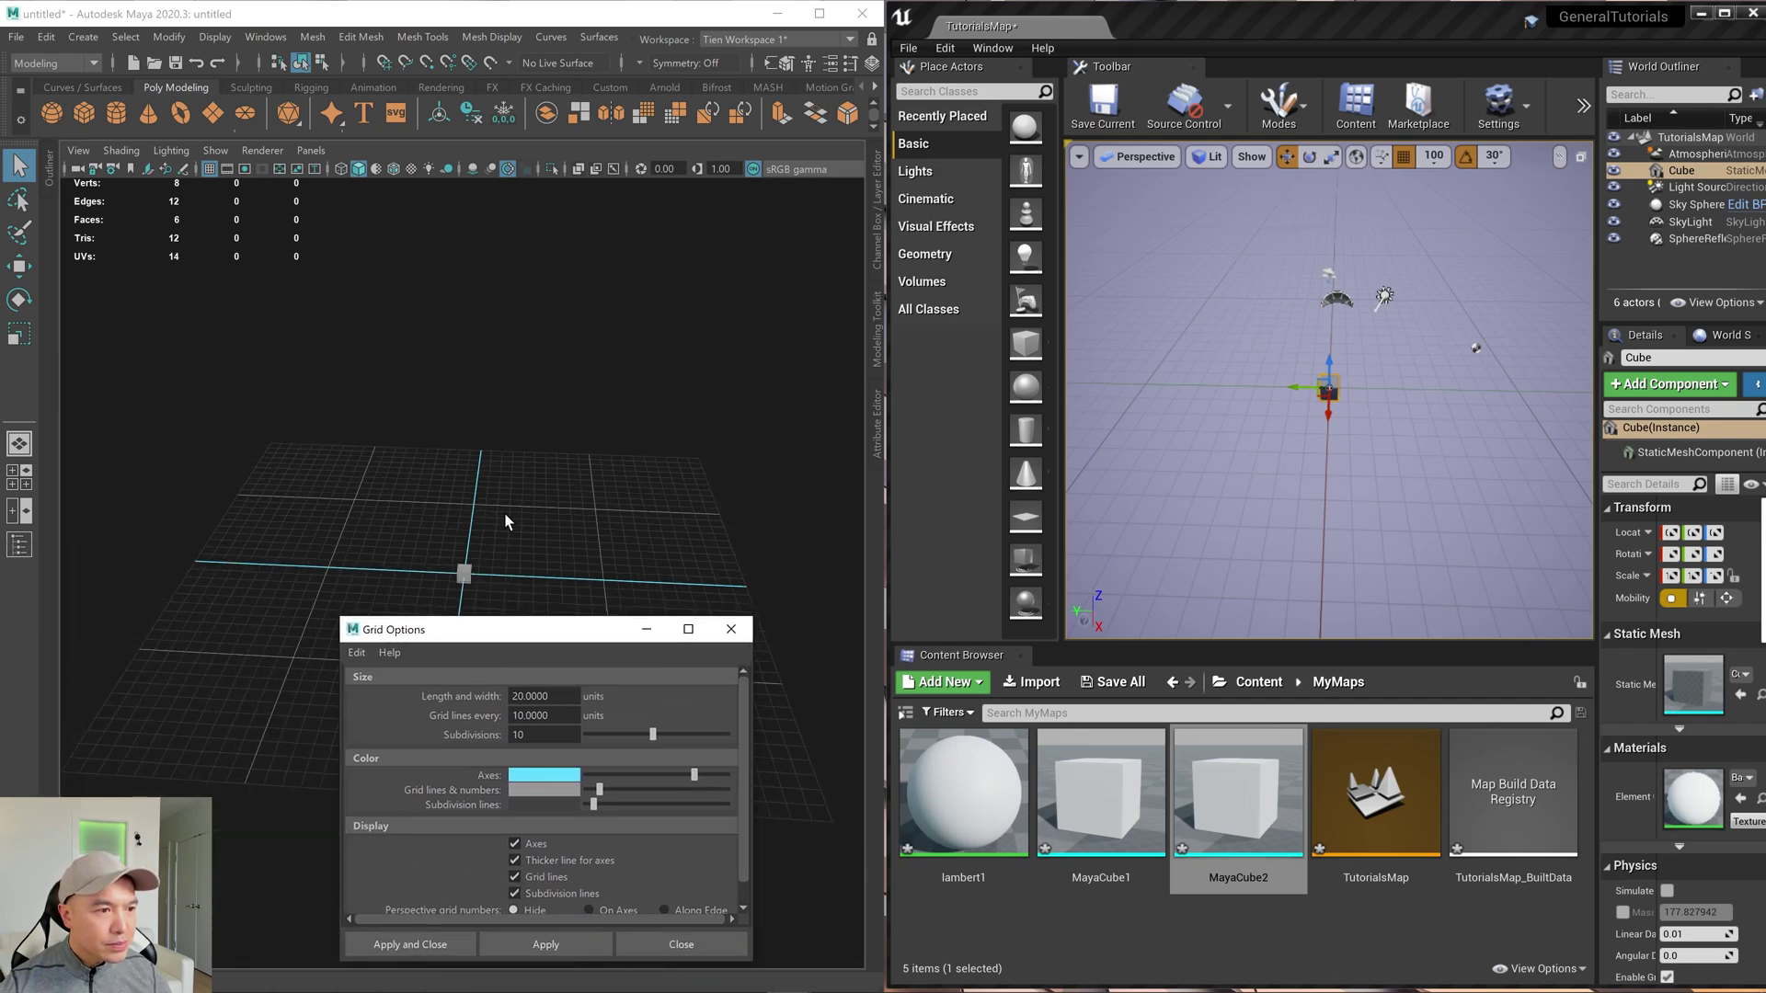
pyautogui.click(504, 516)
pyautogui.keyDown('alt'); pyautogui.moveTo(526, 497); pyautogui.dragTo(620, 410); pyautogui.keyUp('alt')
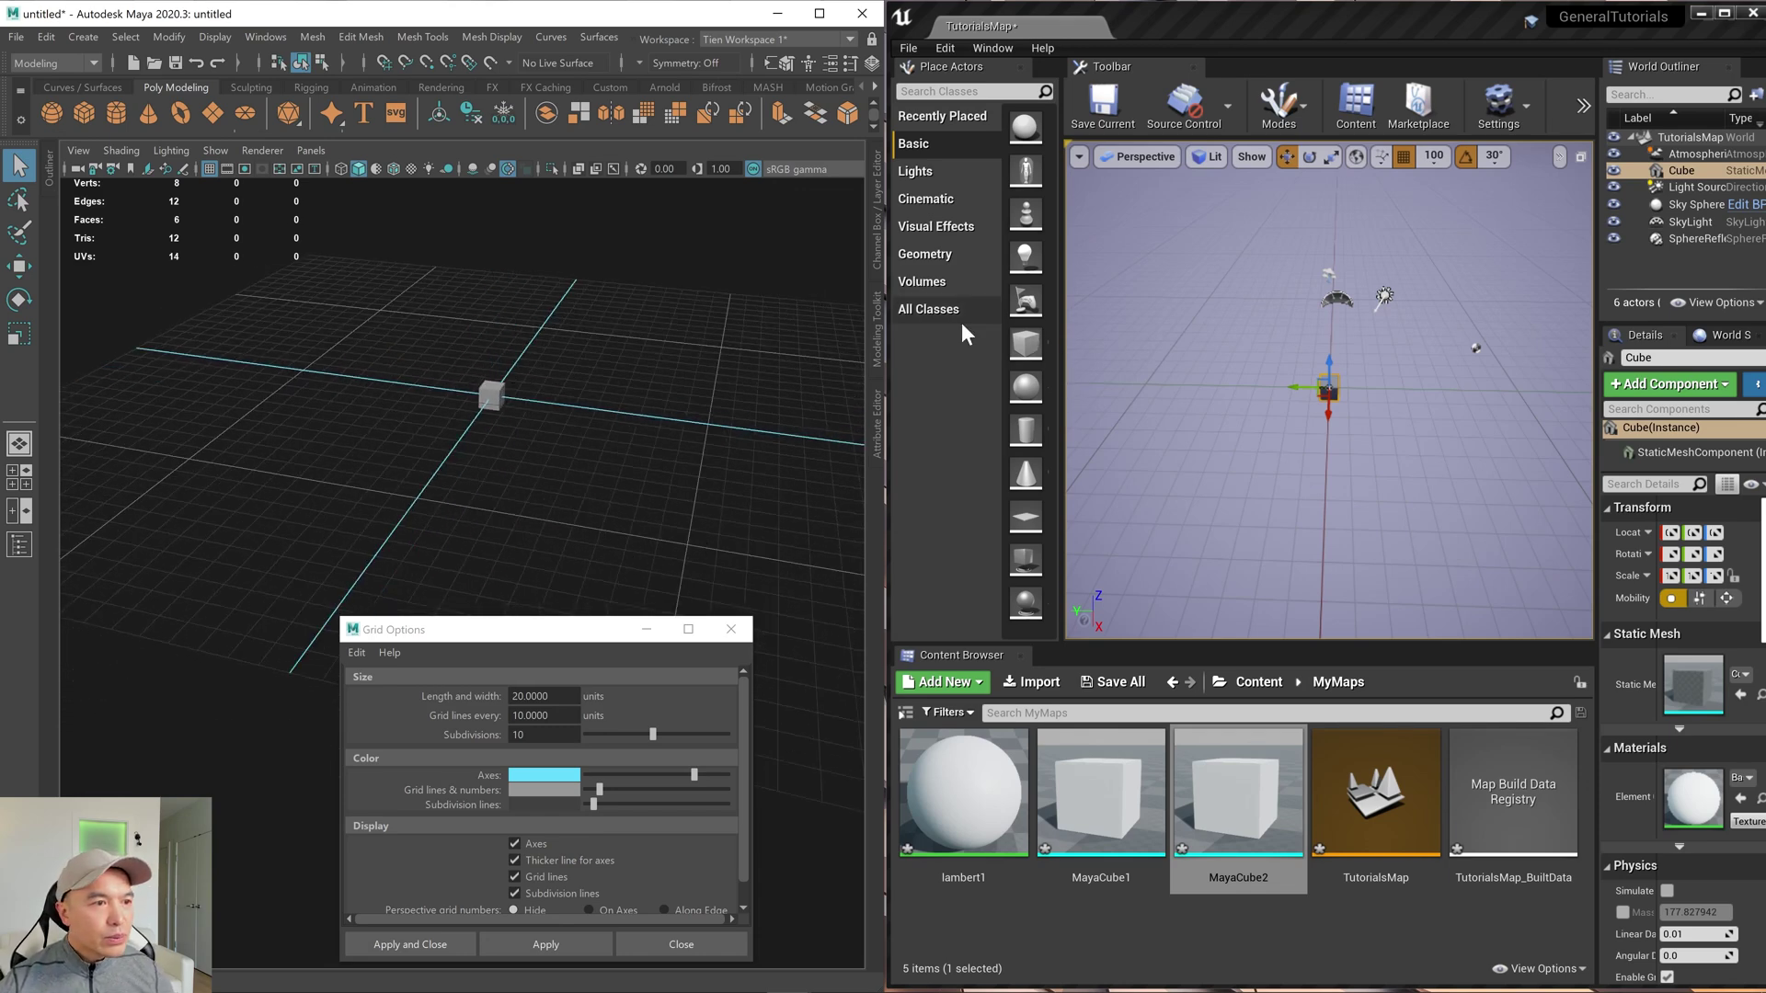
pyautogui.keyDown('alt'); pyautogui.moveTo(439, 554); pyautogui.dragTo(578, 427); pyautogui.keyUp('alt')
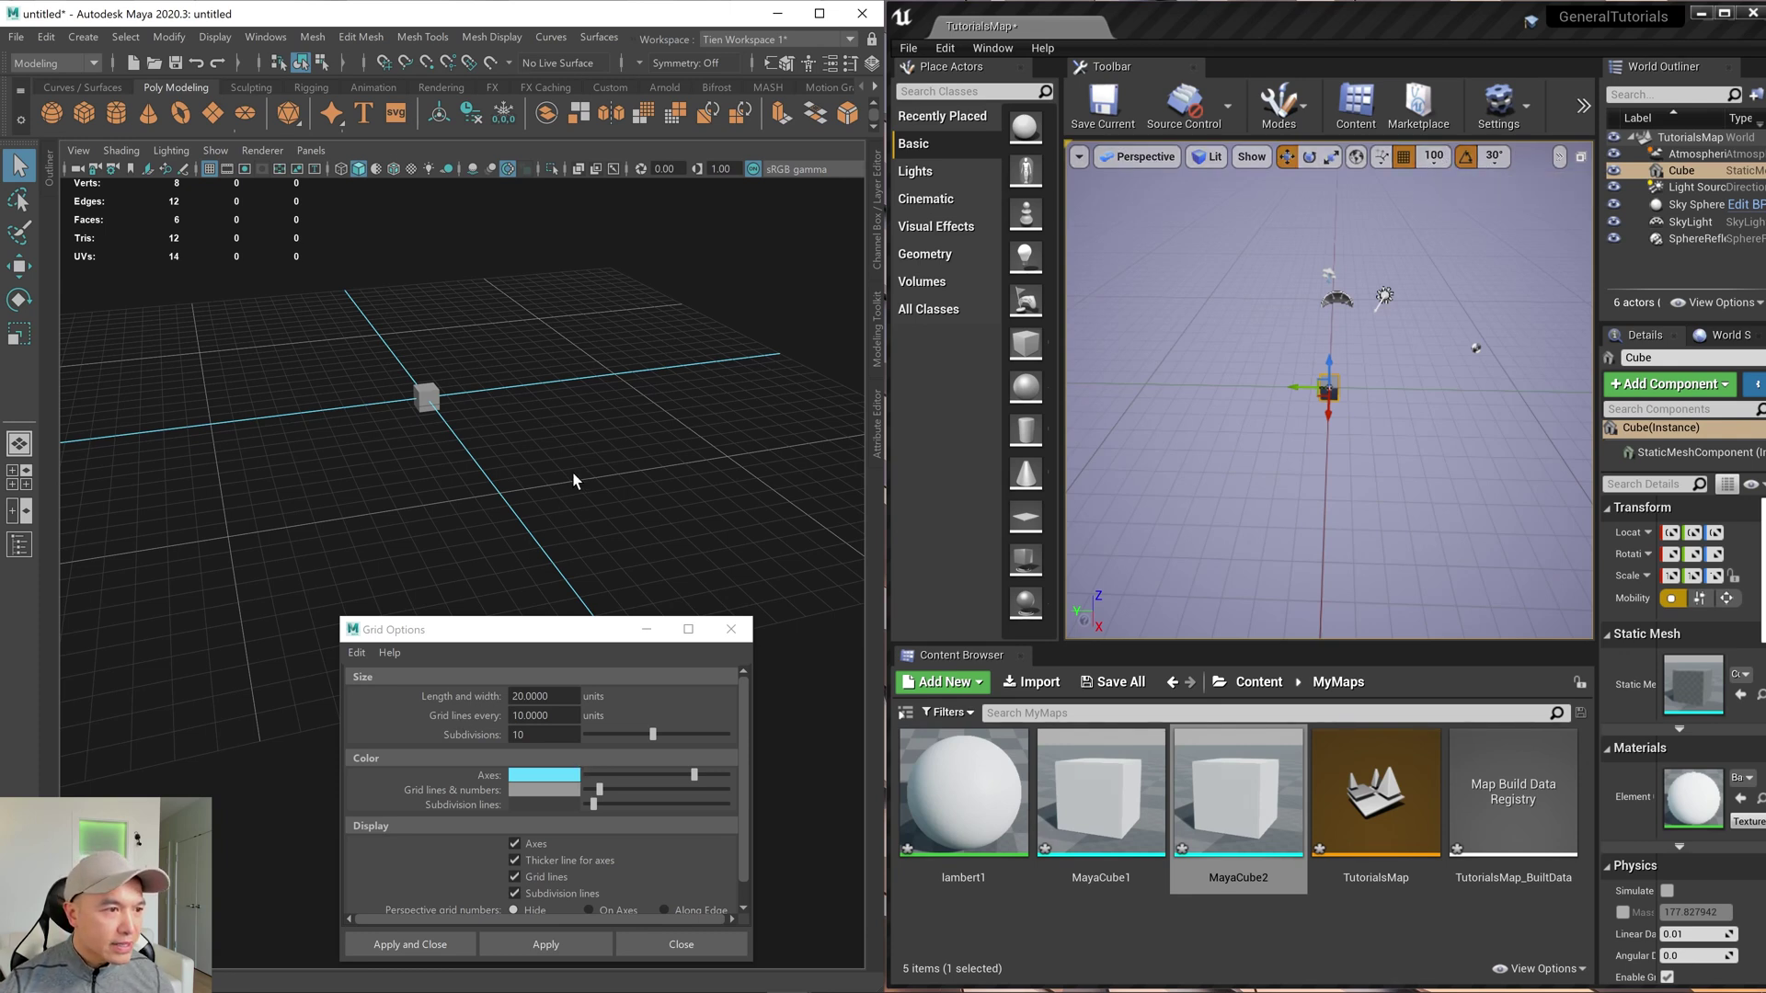
pyautogui.keyDown('alt'); pyautogui.moveTo(572, 471); pyautogui.dragTo(550, 430); pyautogui.keyUp('alt')
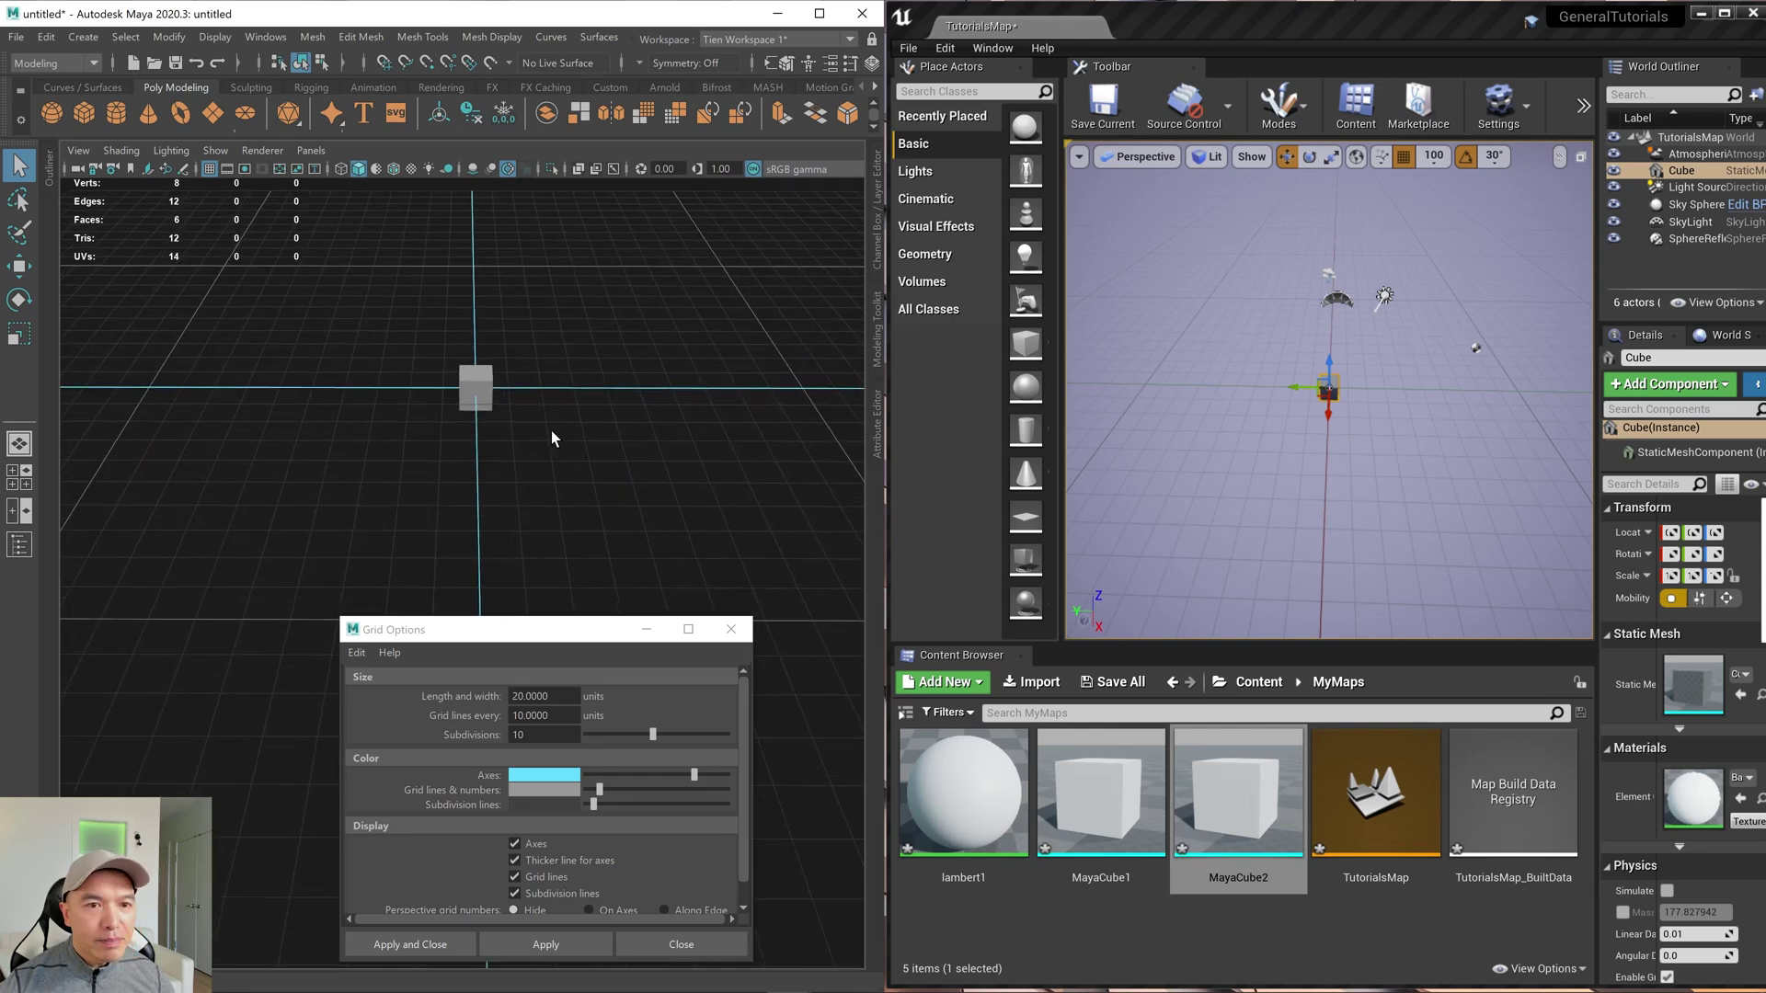
# In Unreal, hide the Place Actors panel and set the position grid snap to 50.
pyautogui.click(1440, 201)
pyautogui.click(1433, 157)
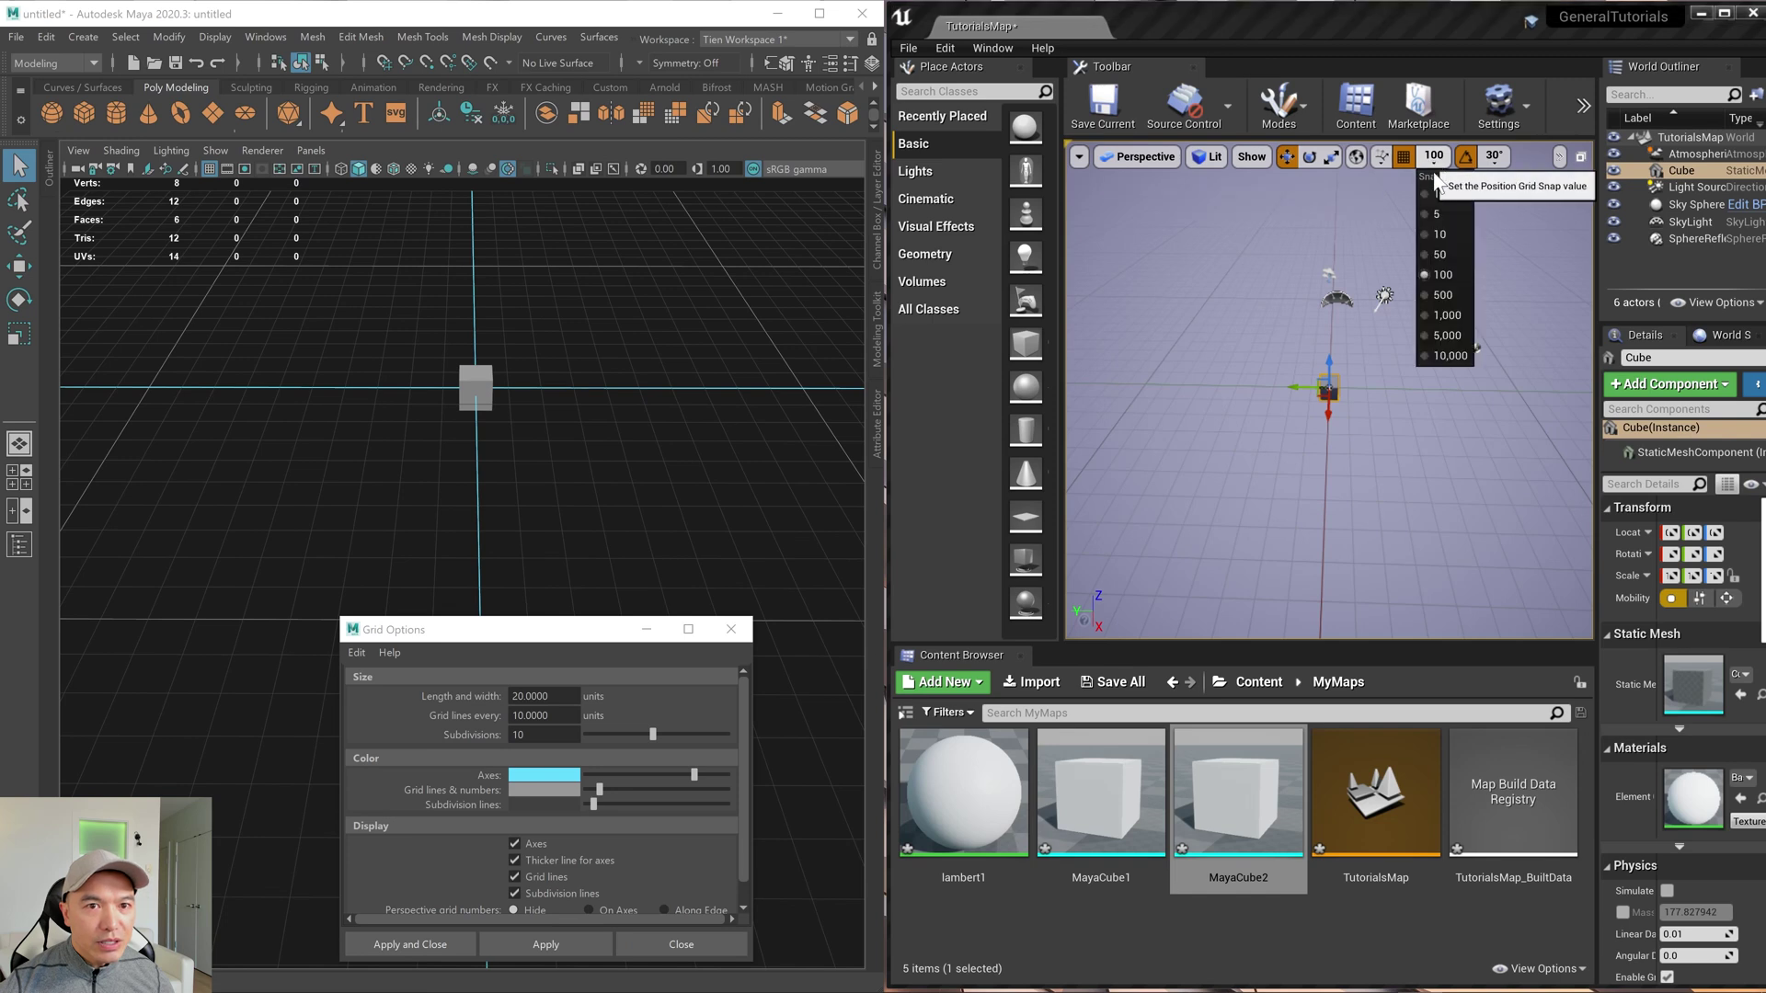
pyautogui.click(1021, 68)
pyautogui.click(1021, 68)
pyautogui.moveTo(1301, 299); pyautogui.dragTo(1302, 276, button='right')
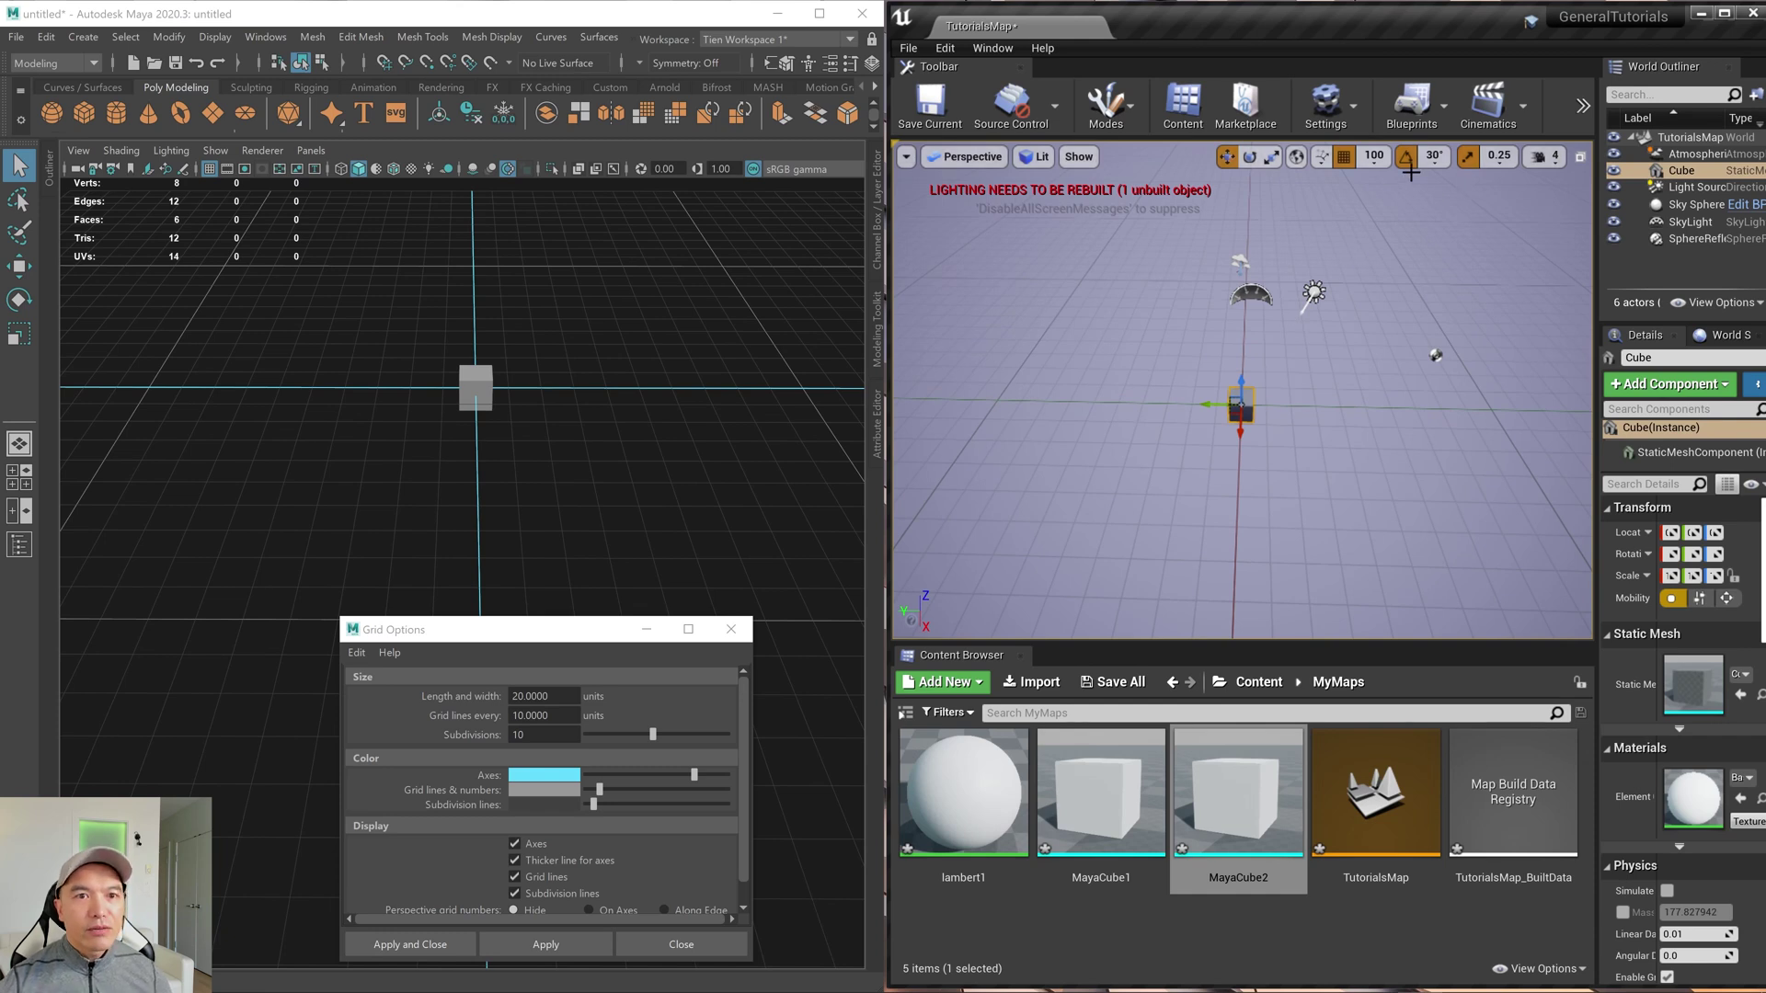
pyautogui.click(1374, 156)
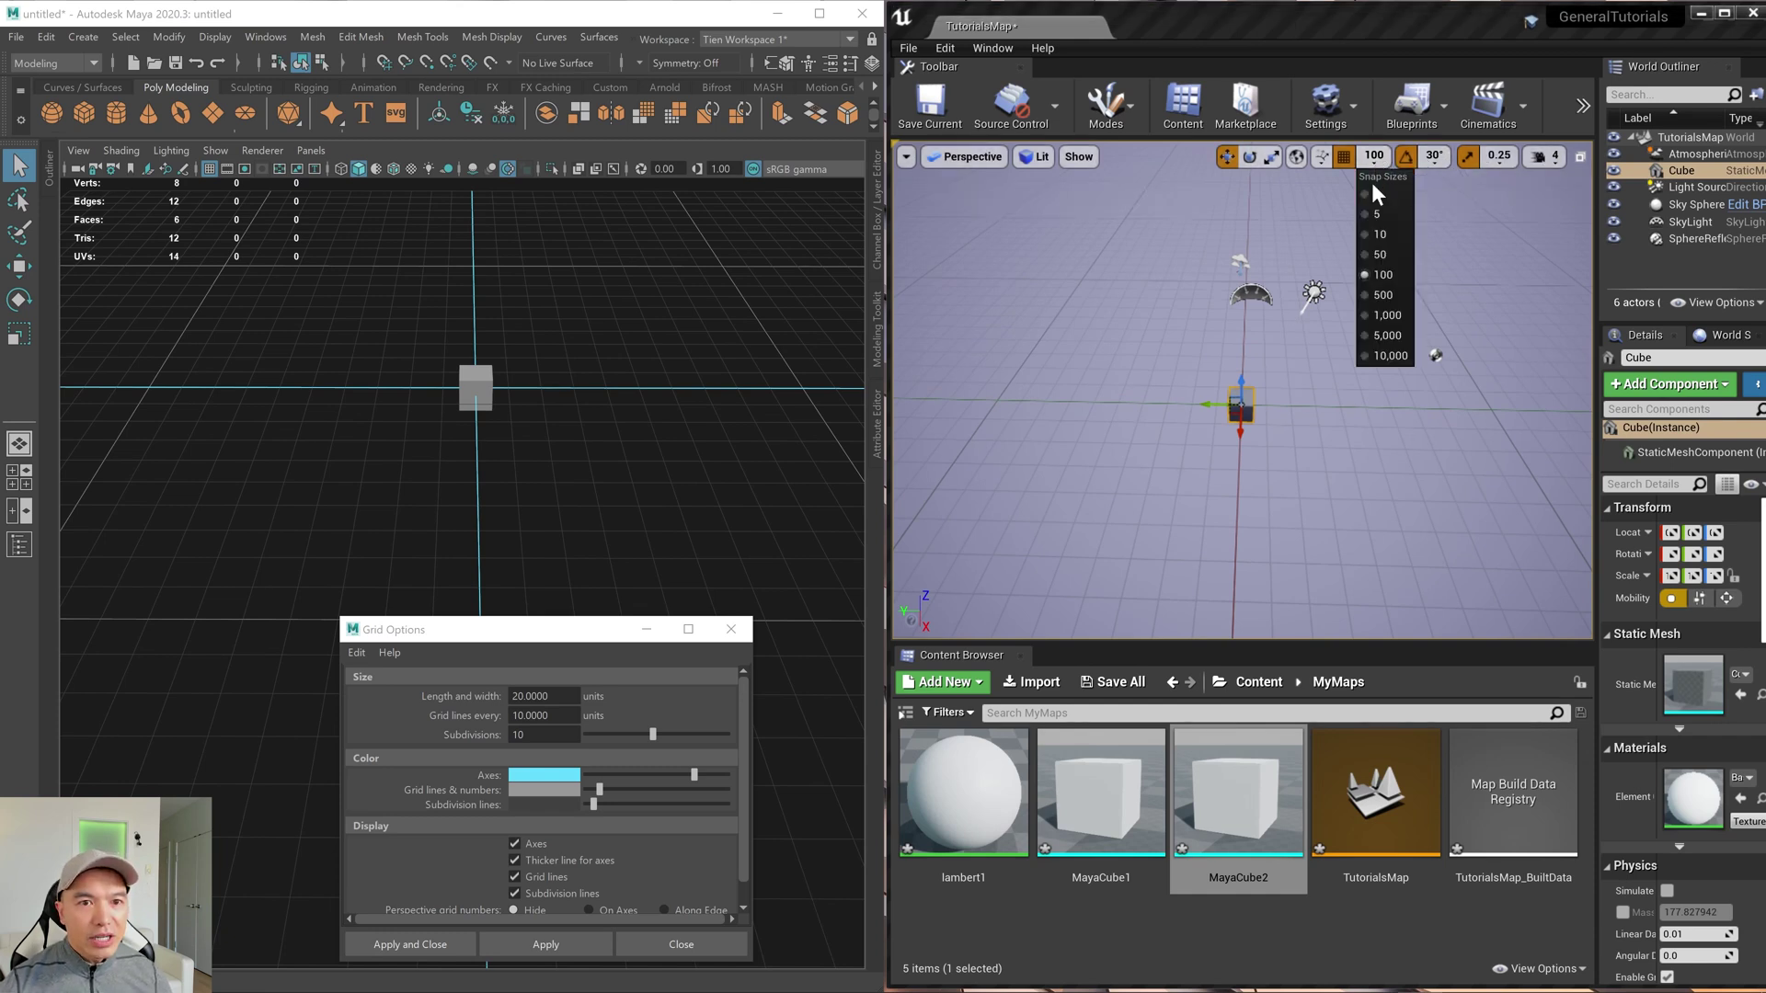
pyautogui.click(1370, 256)
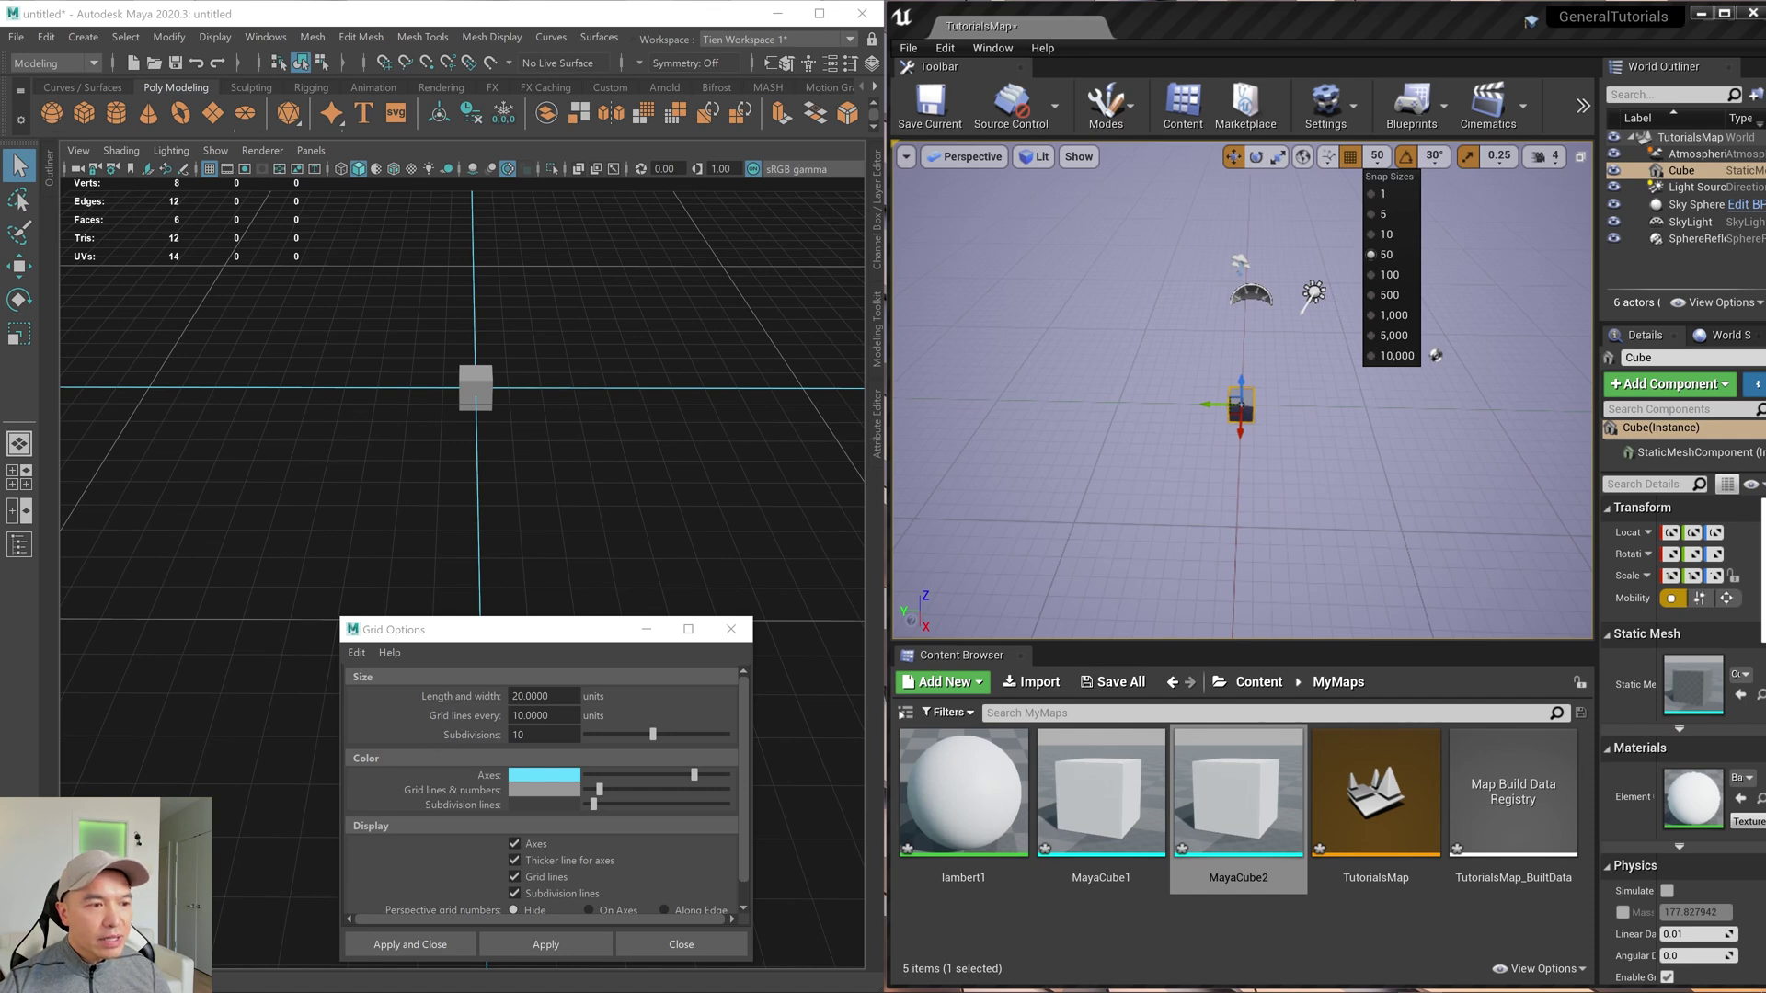
# Set Maya's grid lines every 5 units and apply.
pyautogui.click(530, 715)
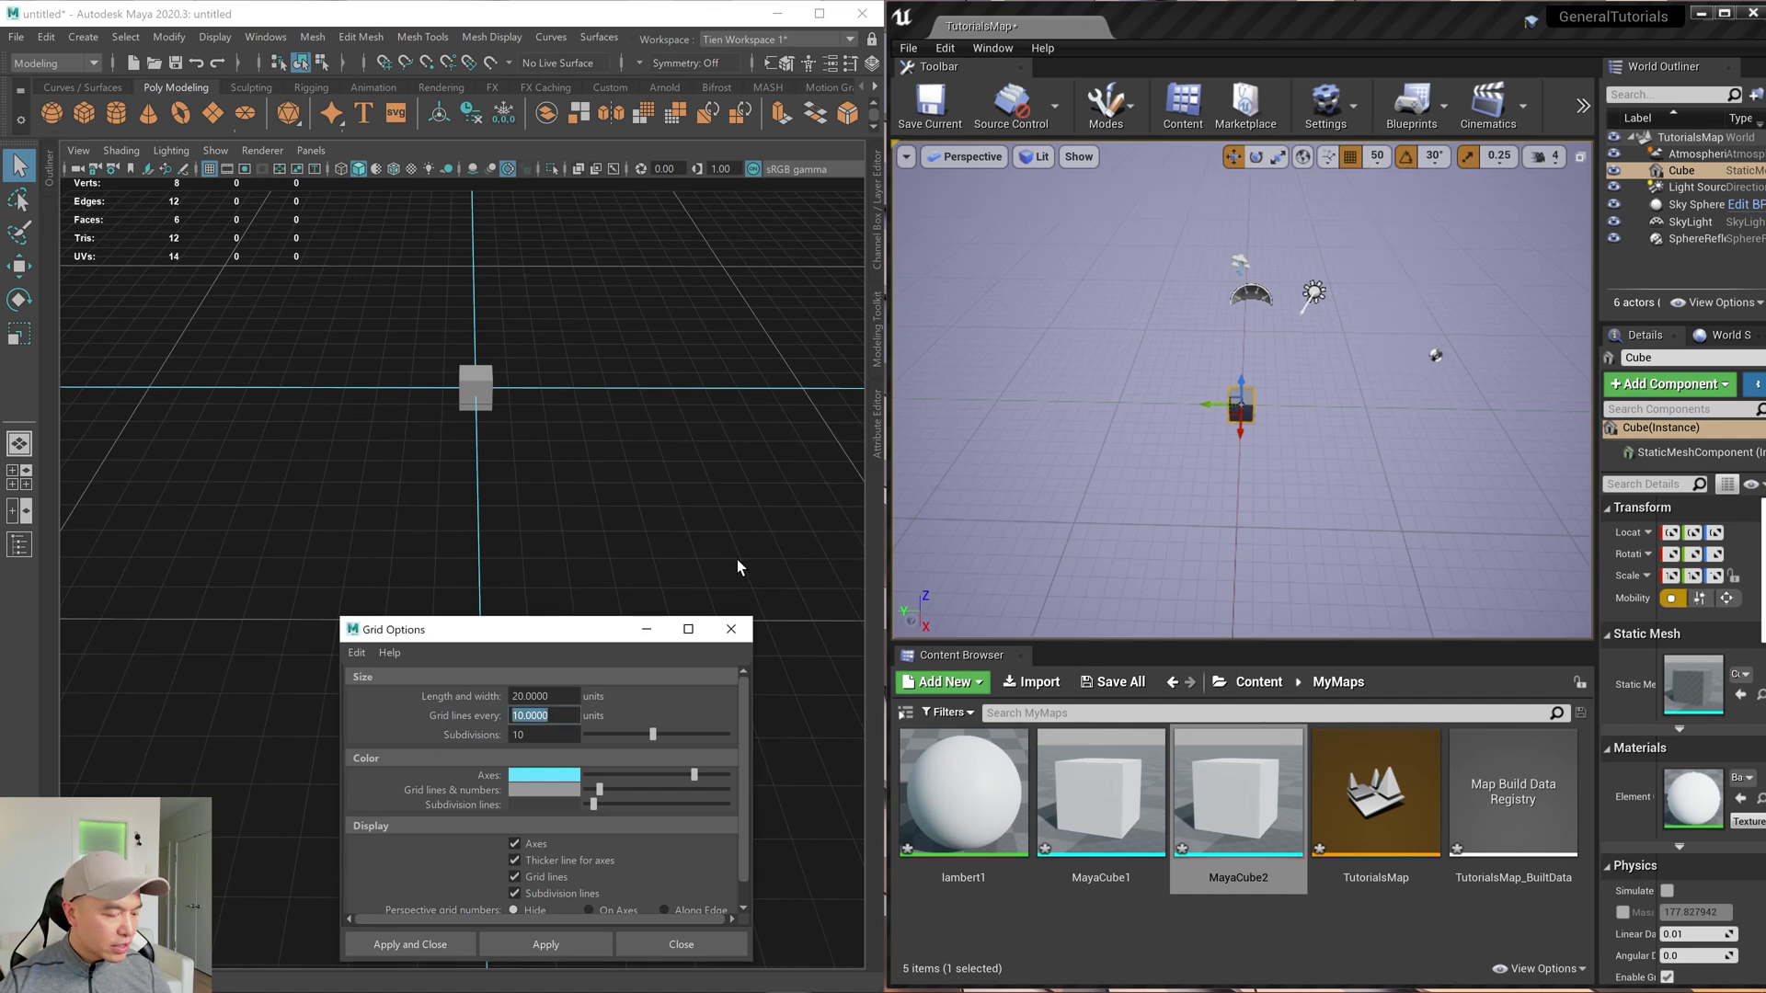
pyautogui.write('5')
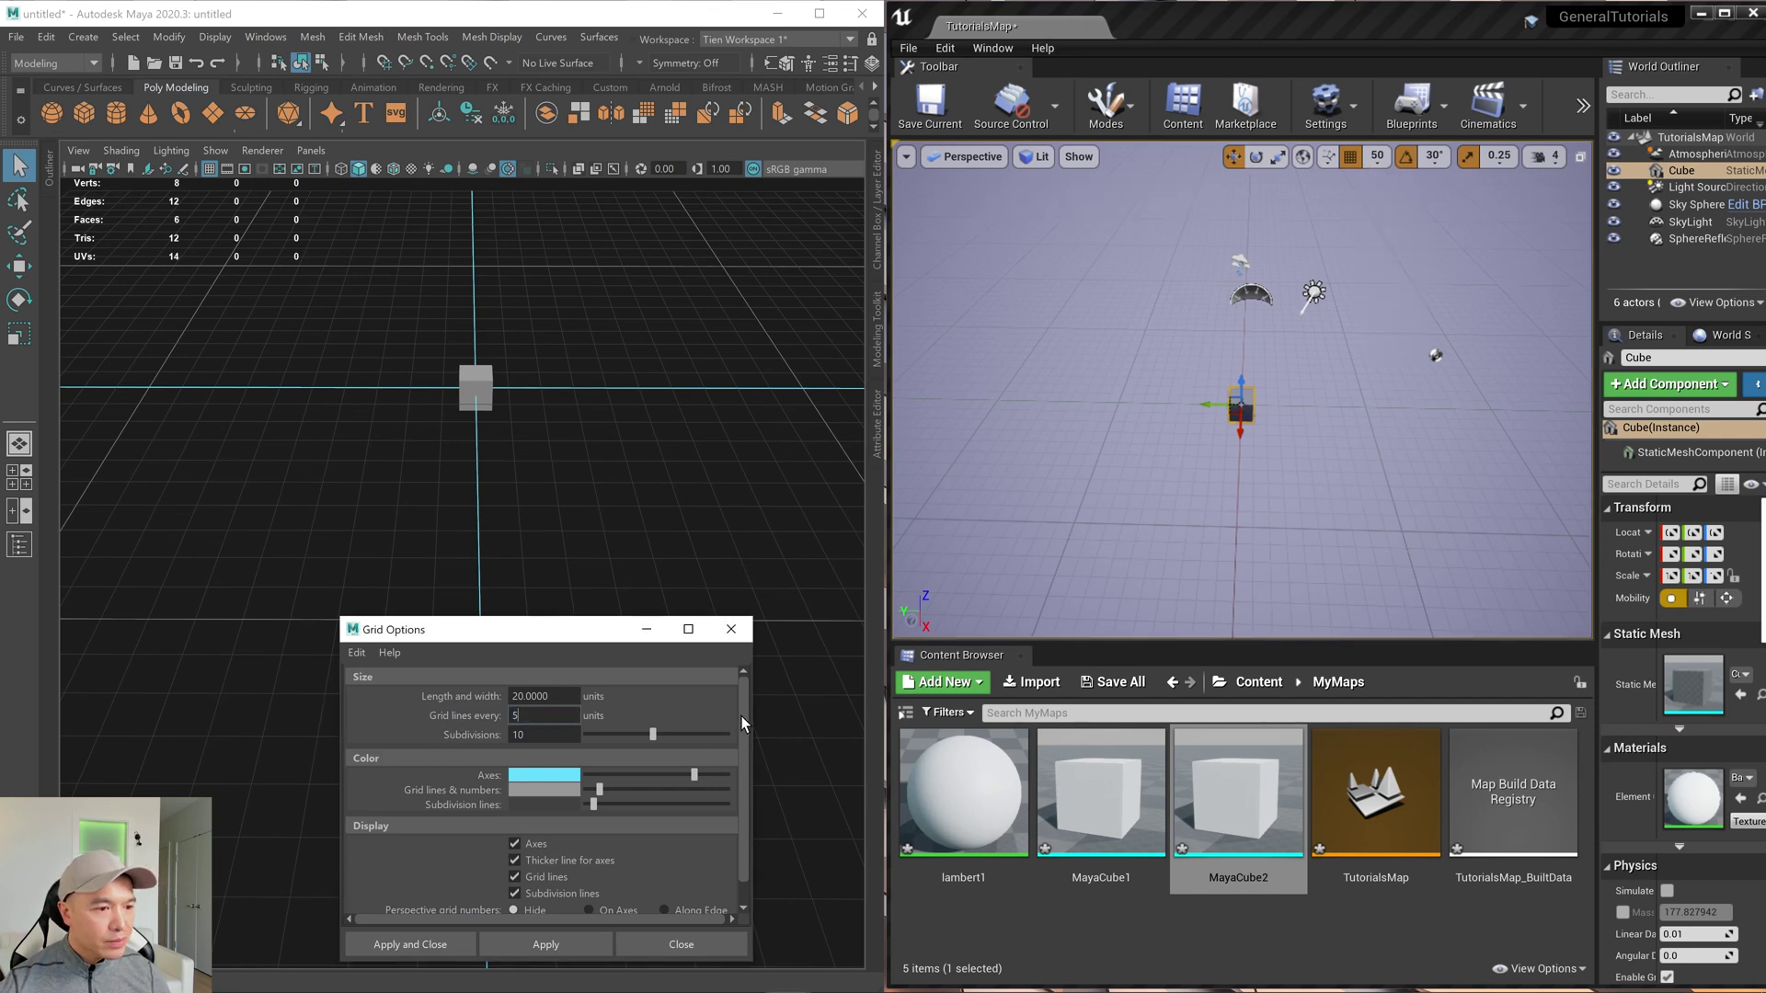
pyautogui.click(577, 942)
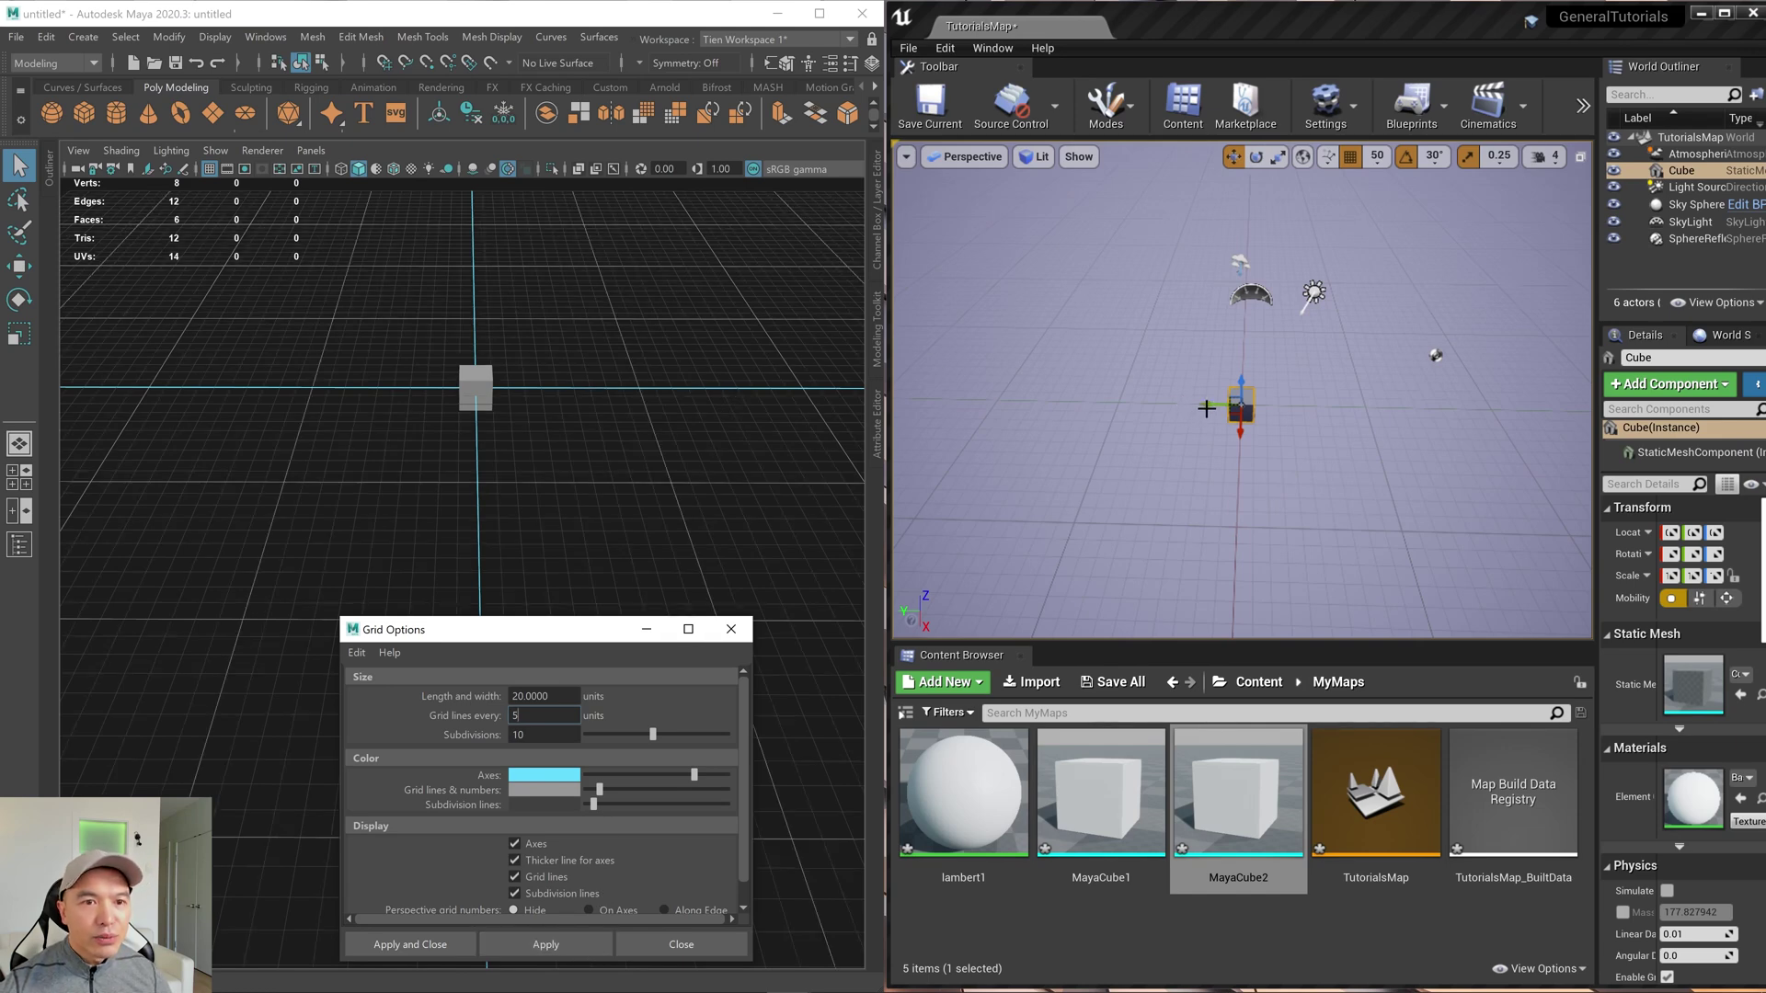
pyautogui.keyDown('alt'); pyautogui.moveTo(497, 405); pyautogui.dragTo(557, 443); pyautogui.keyUp('alt')
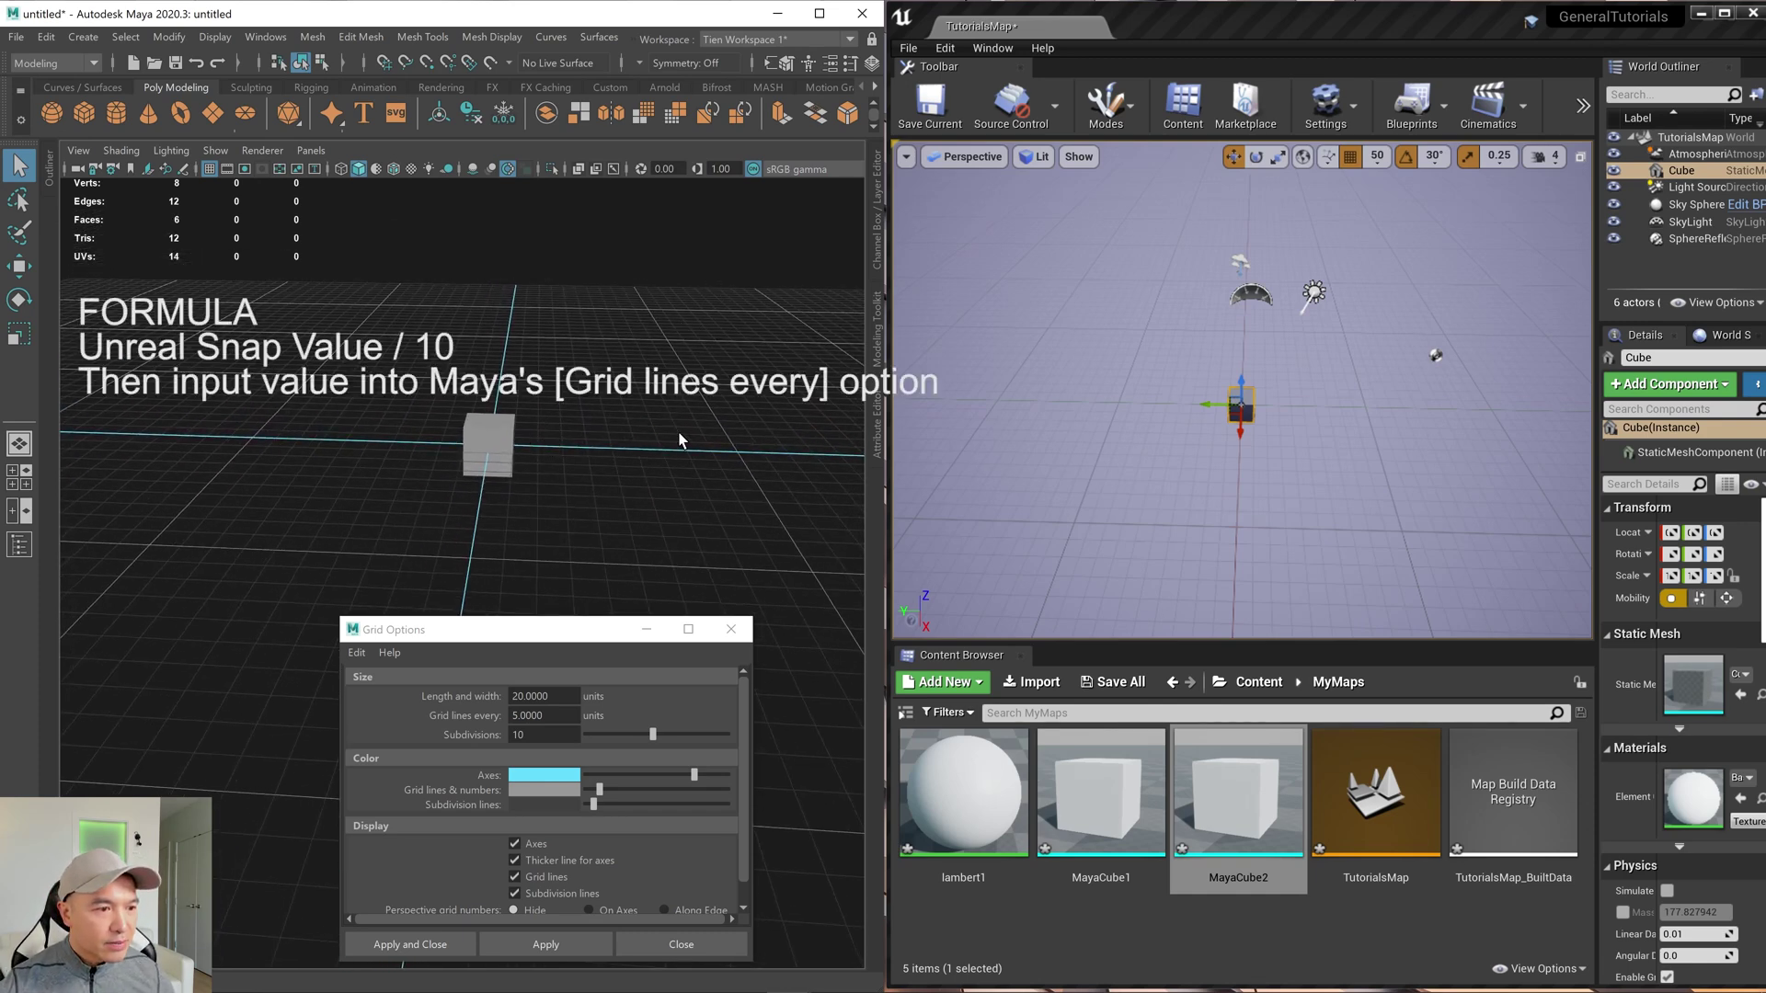
# Set Unreal's grid snap size to 10 and frame the selected cube.
pyautogui.click(1380, 158)
pyautogui.click(1389, 241)
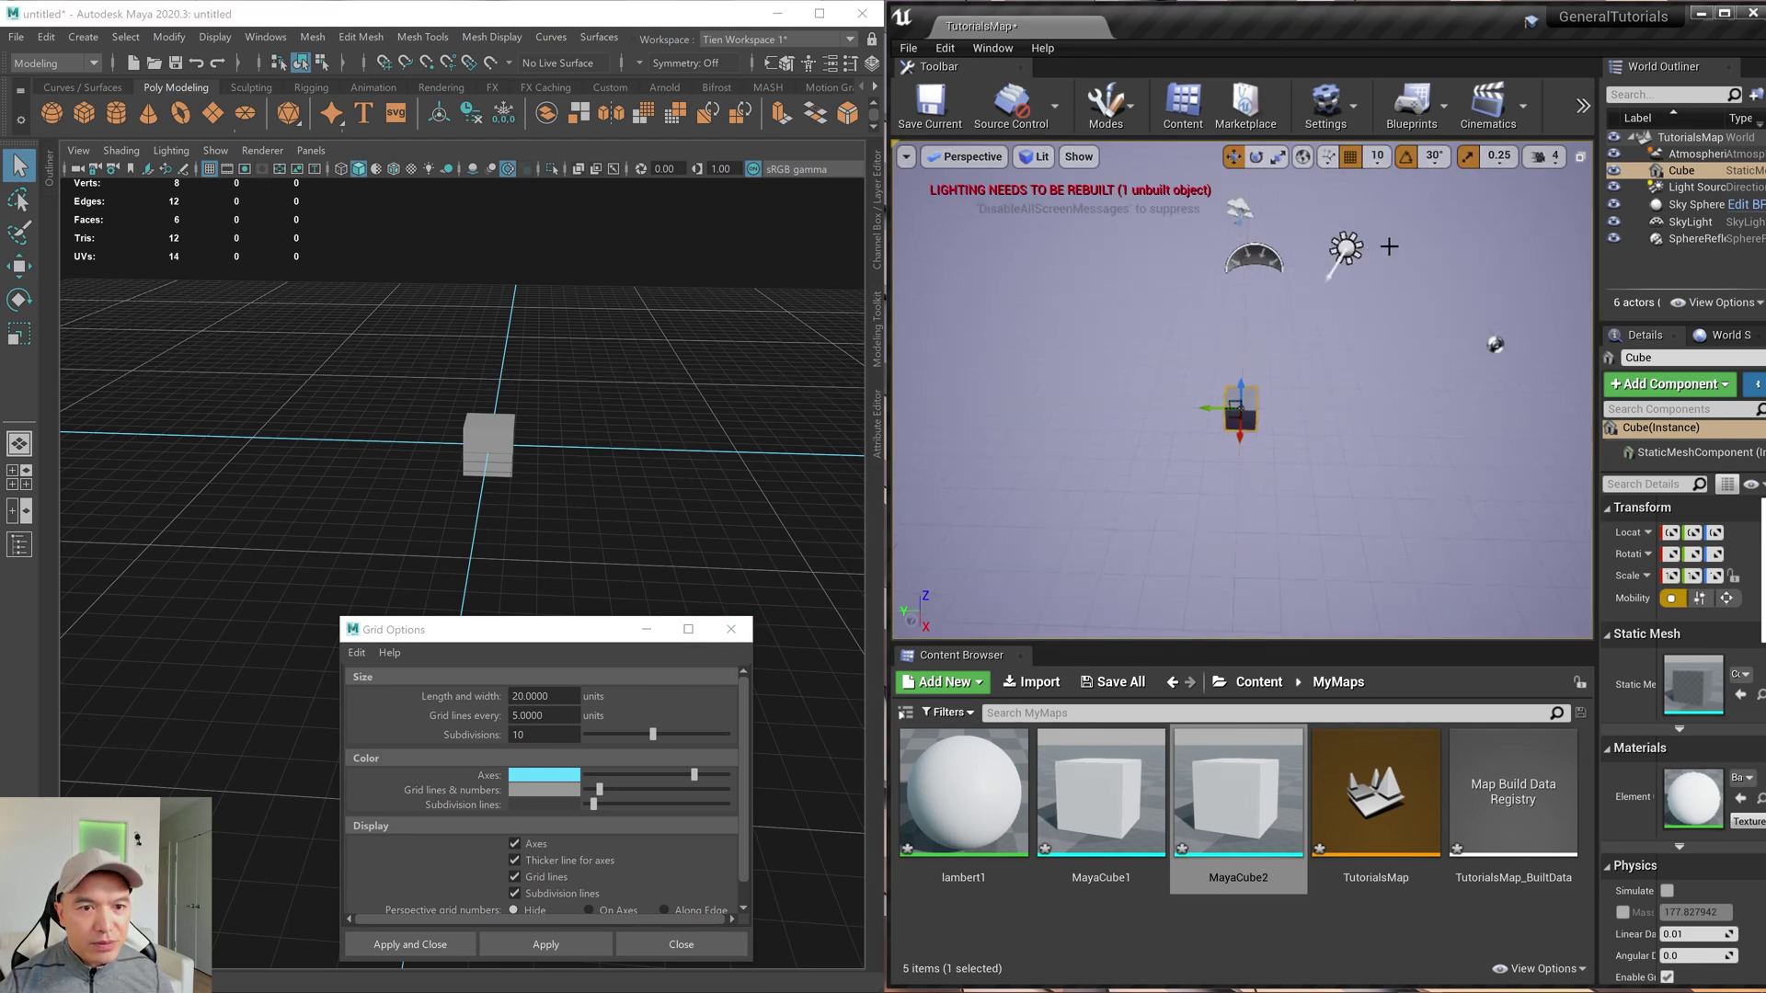
pyautogui.press('f')
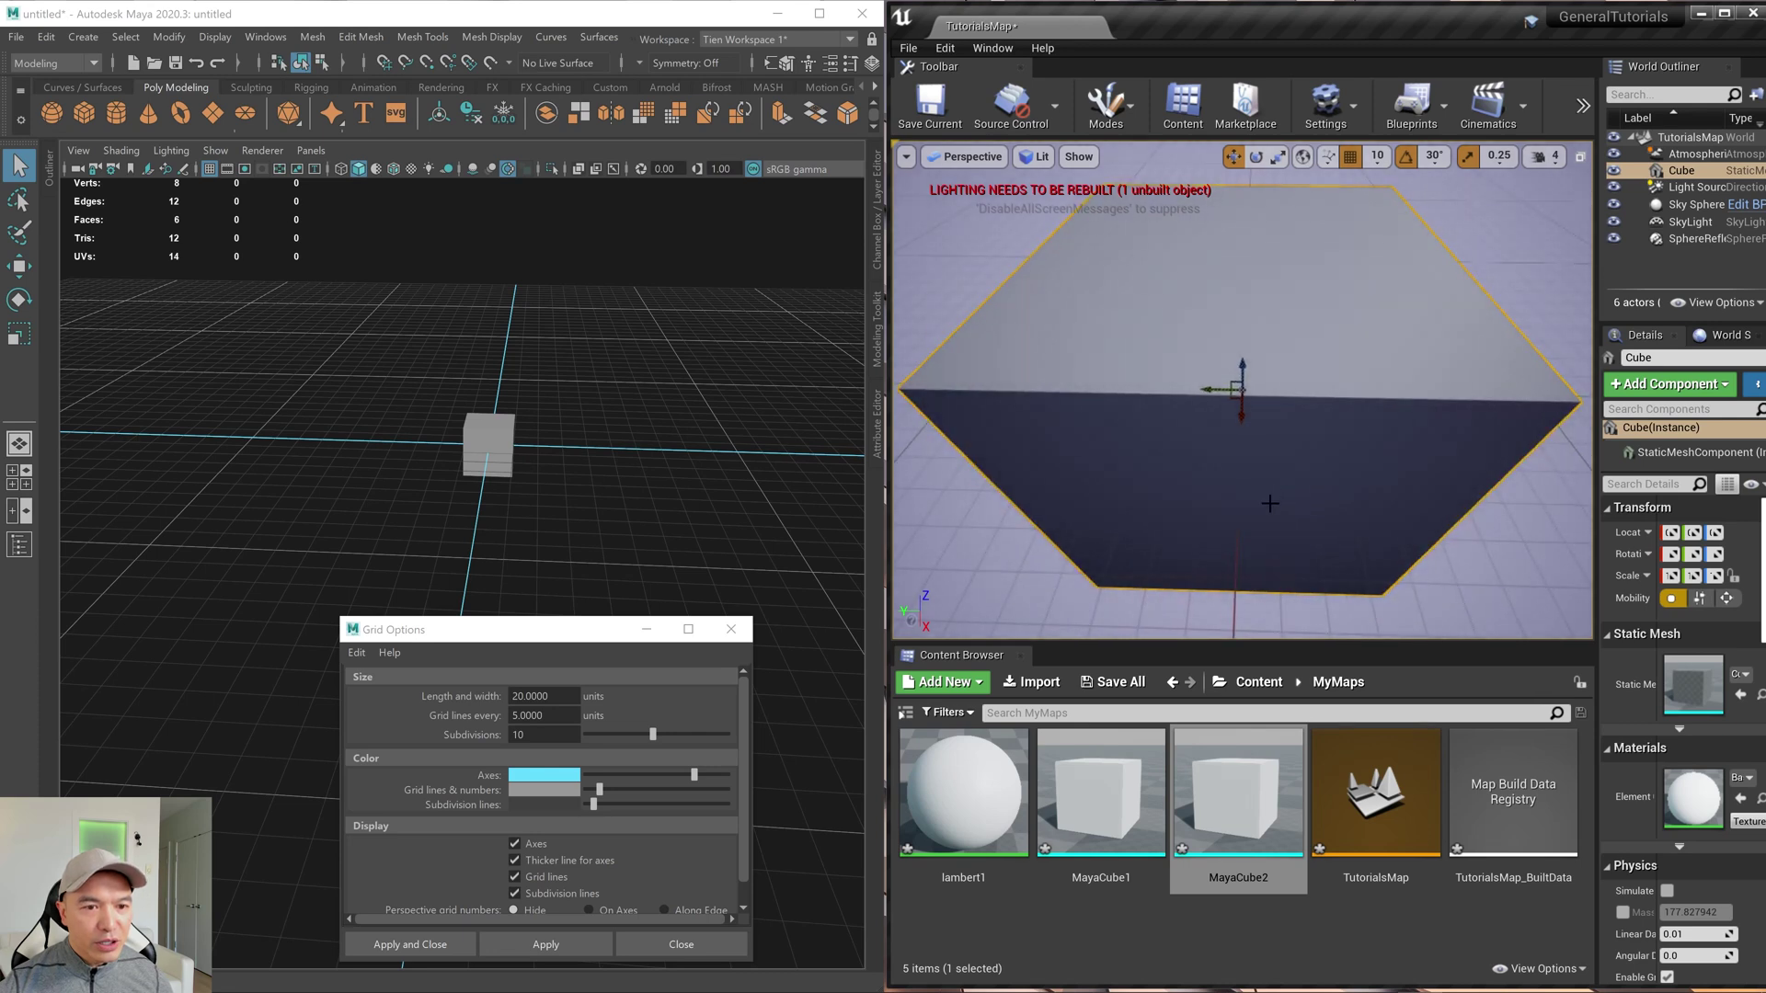
pyautogui.scroll(-3, 1270, 503)
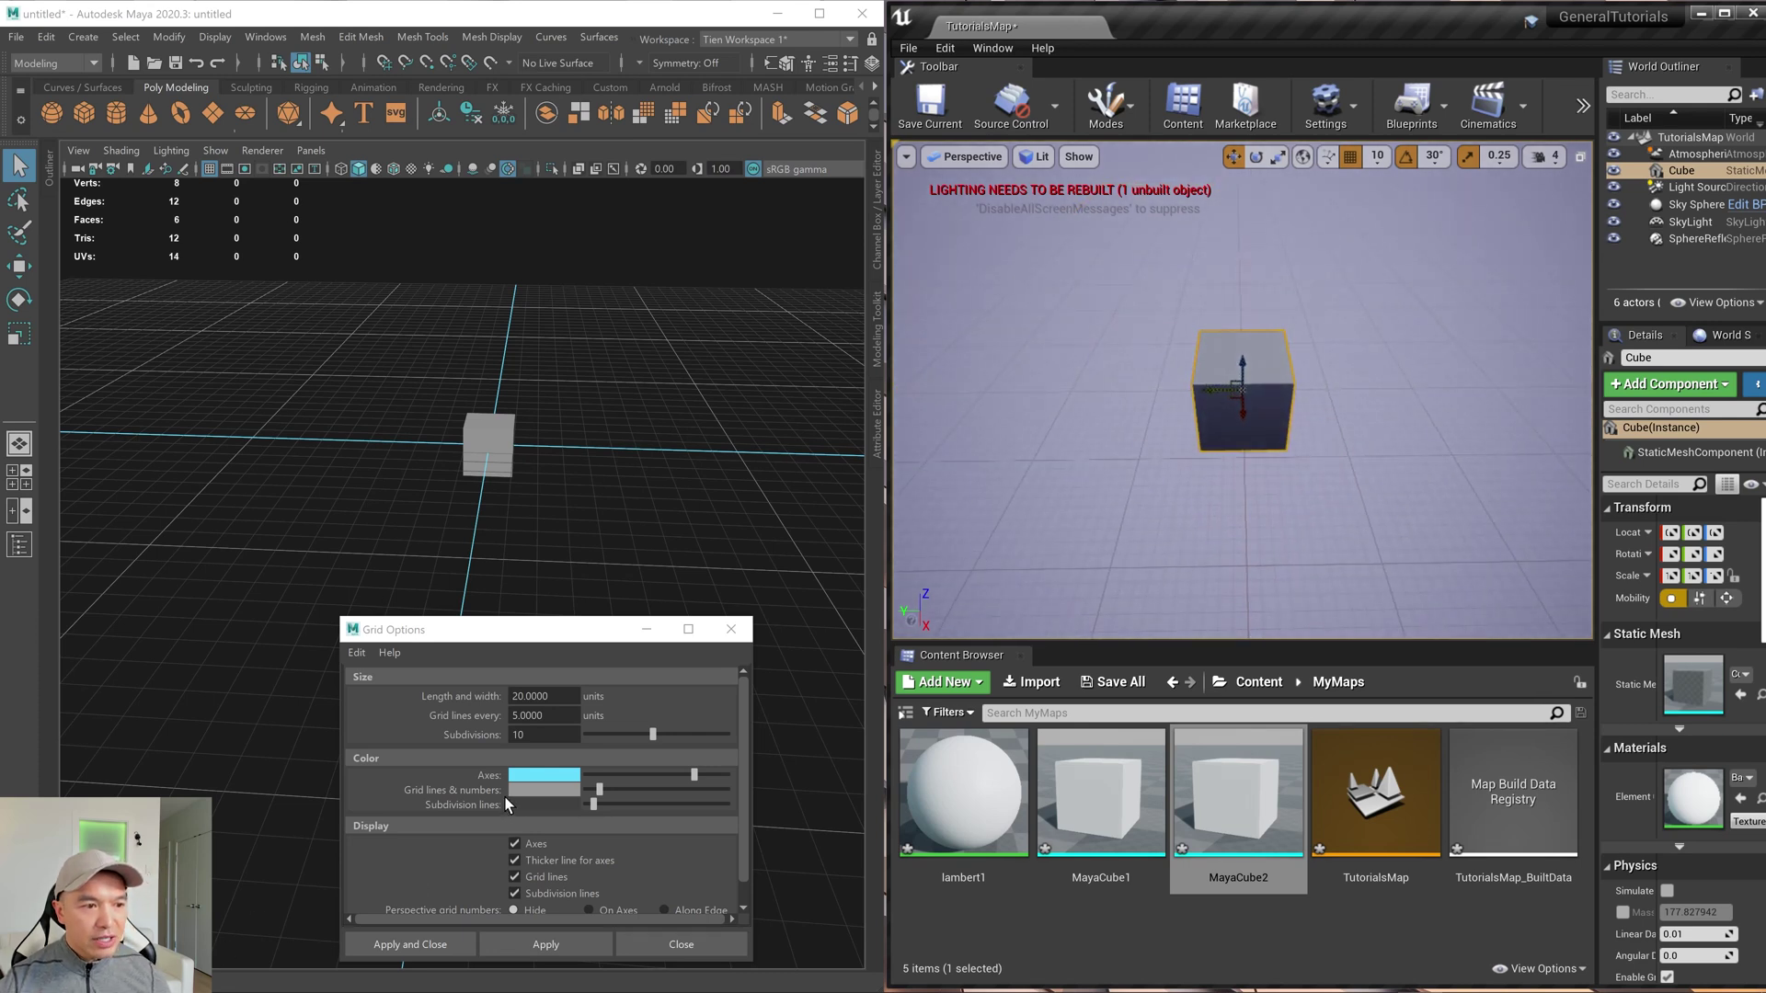
# Apply Maya grid lines every 1 unit and zoom in on the cube.
pyautogui.moveTo(556, 716); pyautogui.dragTo(421, 718)
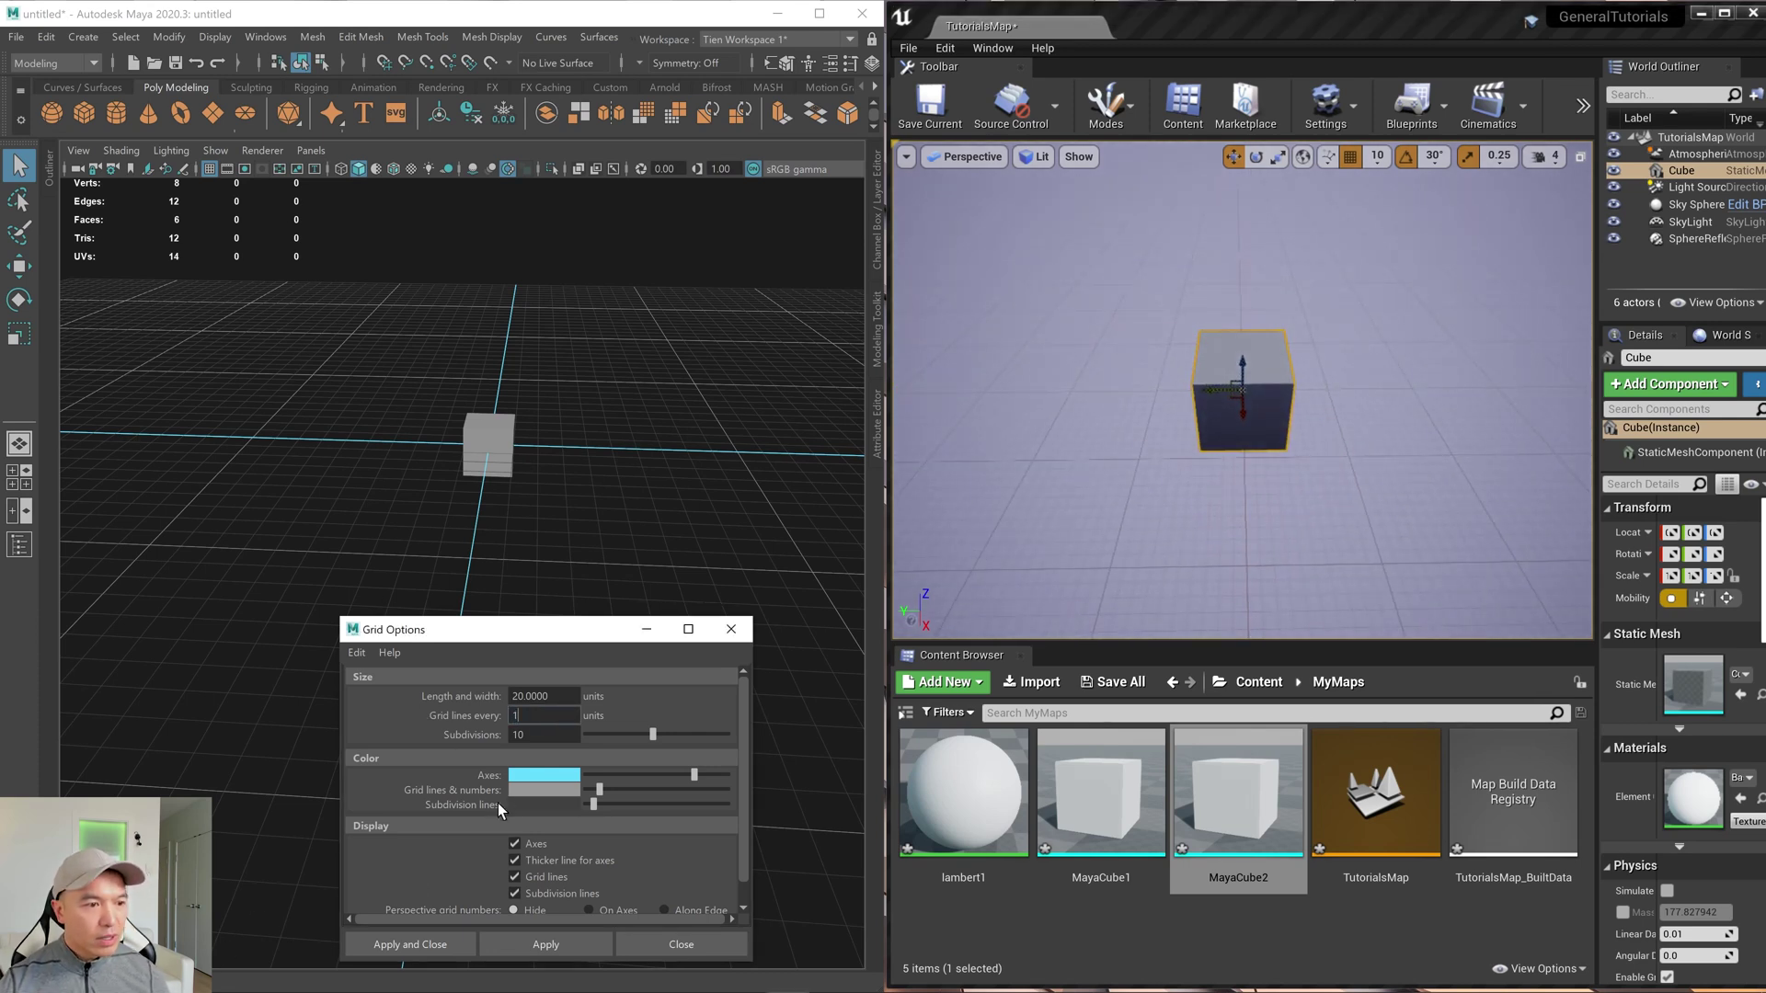
pyautogui.click(535, 941)
pyautogui.scroll(3, 609, 495)
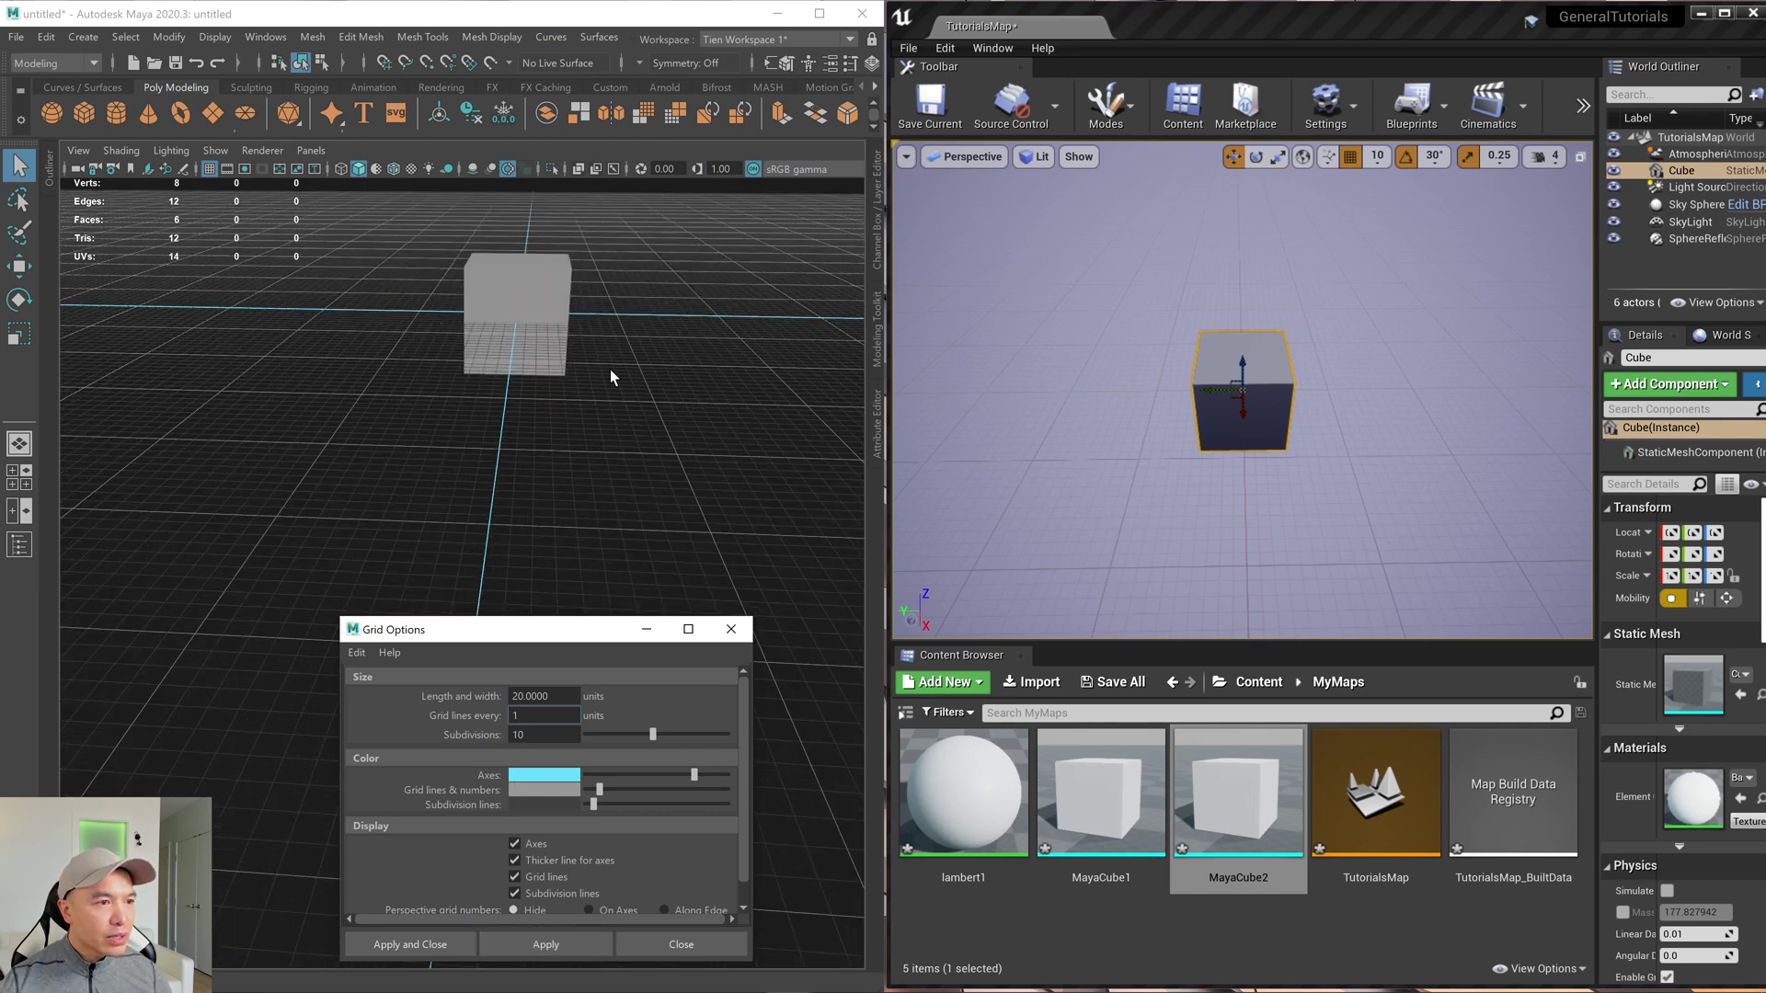
pyautogui.keyDown('alt'); pyautogui.moveTo(610, 378); pyautogui.dragTo(599, 512); pyautogui.keyUp('alt')
pyautogui.scroll(2, 598, 505)
pyautogui.scroll(1, 622, 505)
pyautogui.keyDown('alt'); pyautogui.moveTo(613, 477); pyautogui.dragTo(591, 493); pyautogui.keyUp('alt')
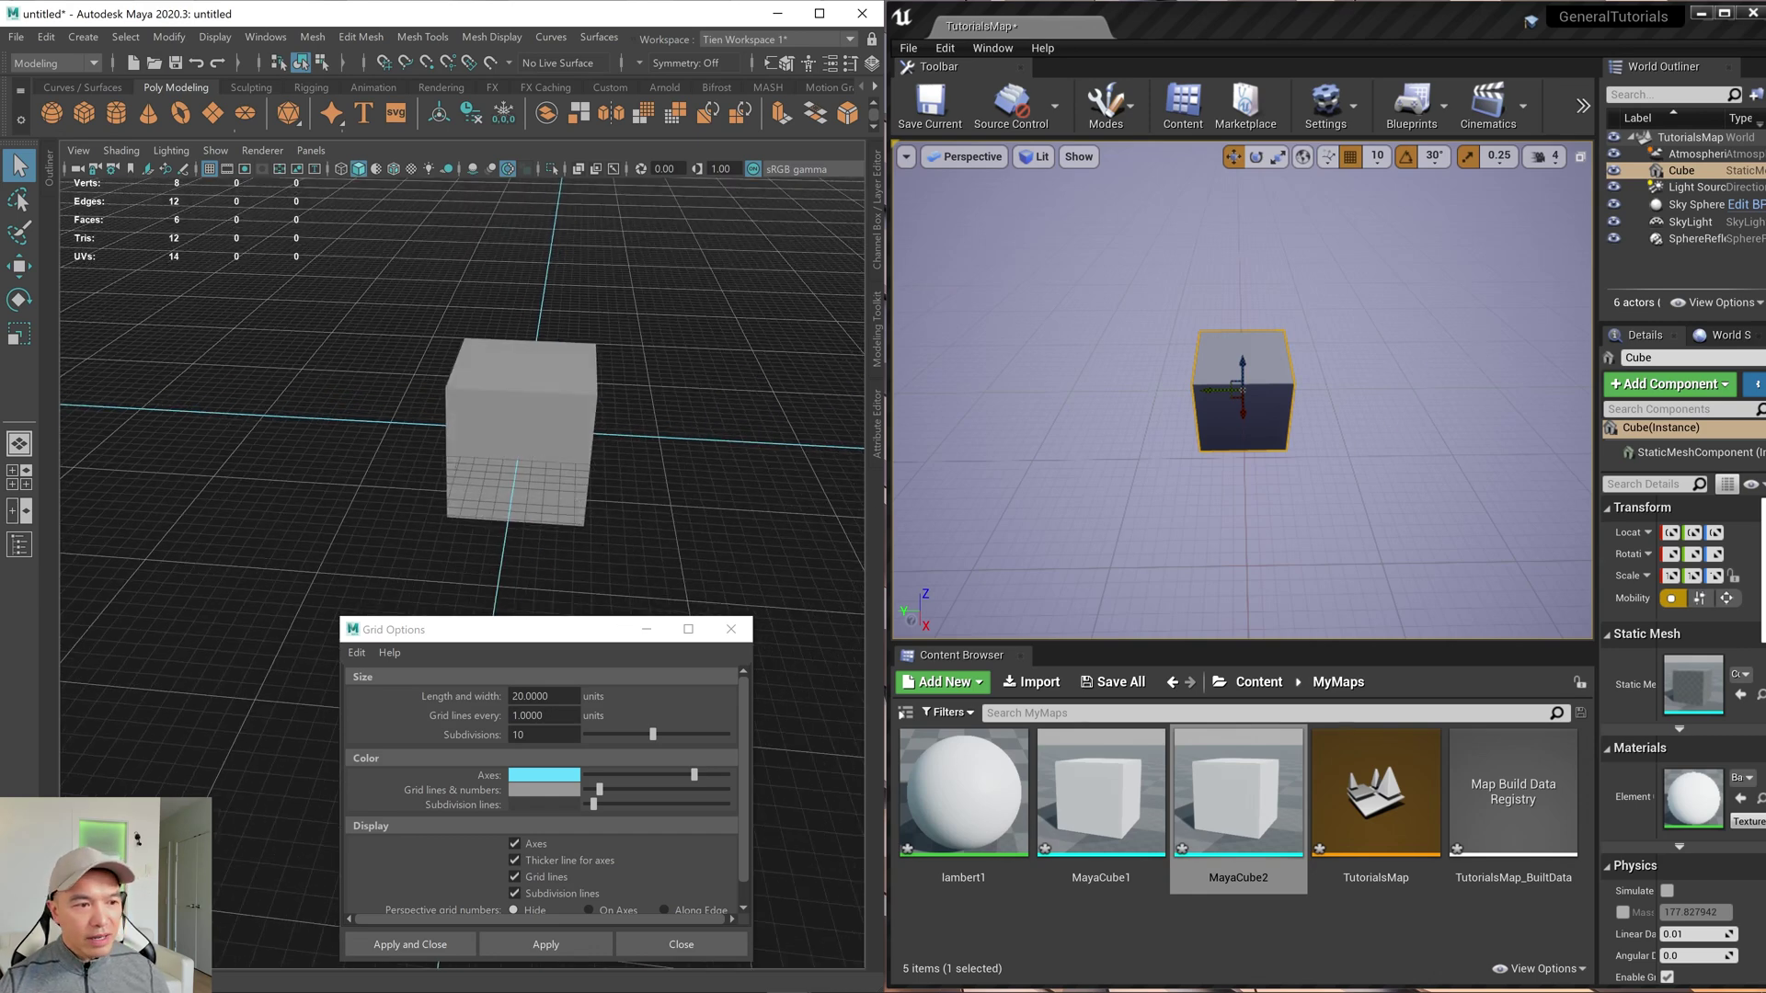
# Set the grid Length and width to 10, apply, and close Grid Options.
pyautogui.doubleClick(542, 697)
pyautogui.write('10')
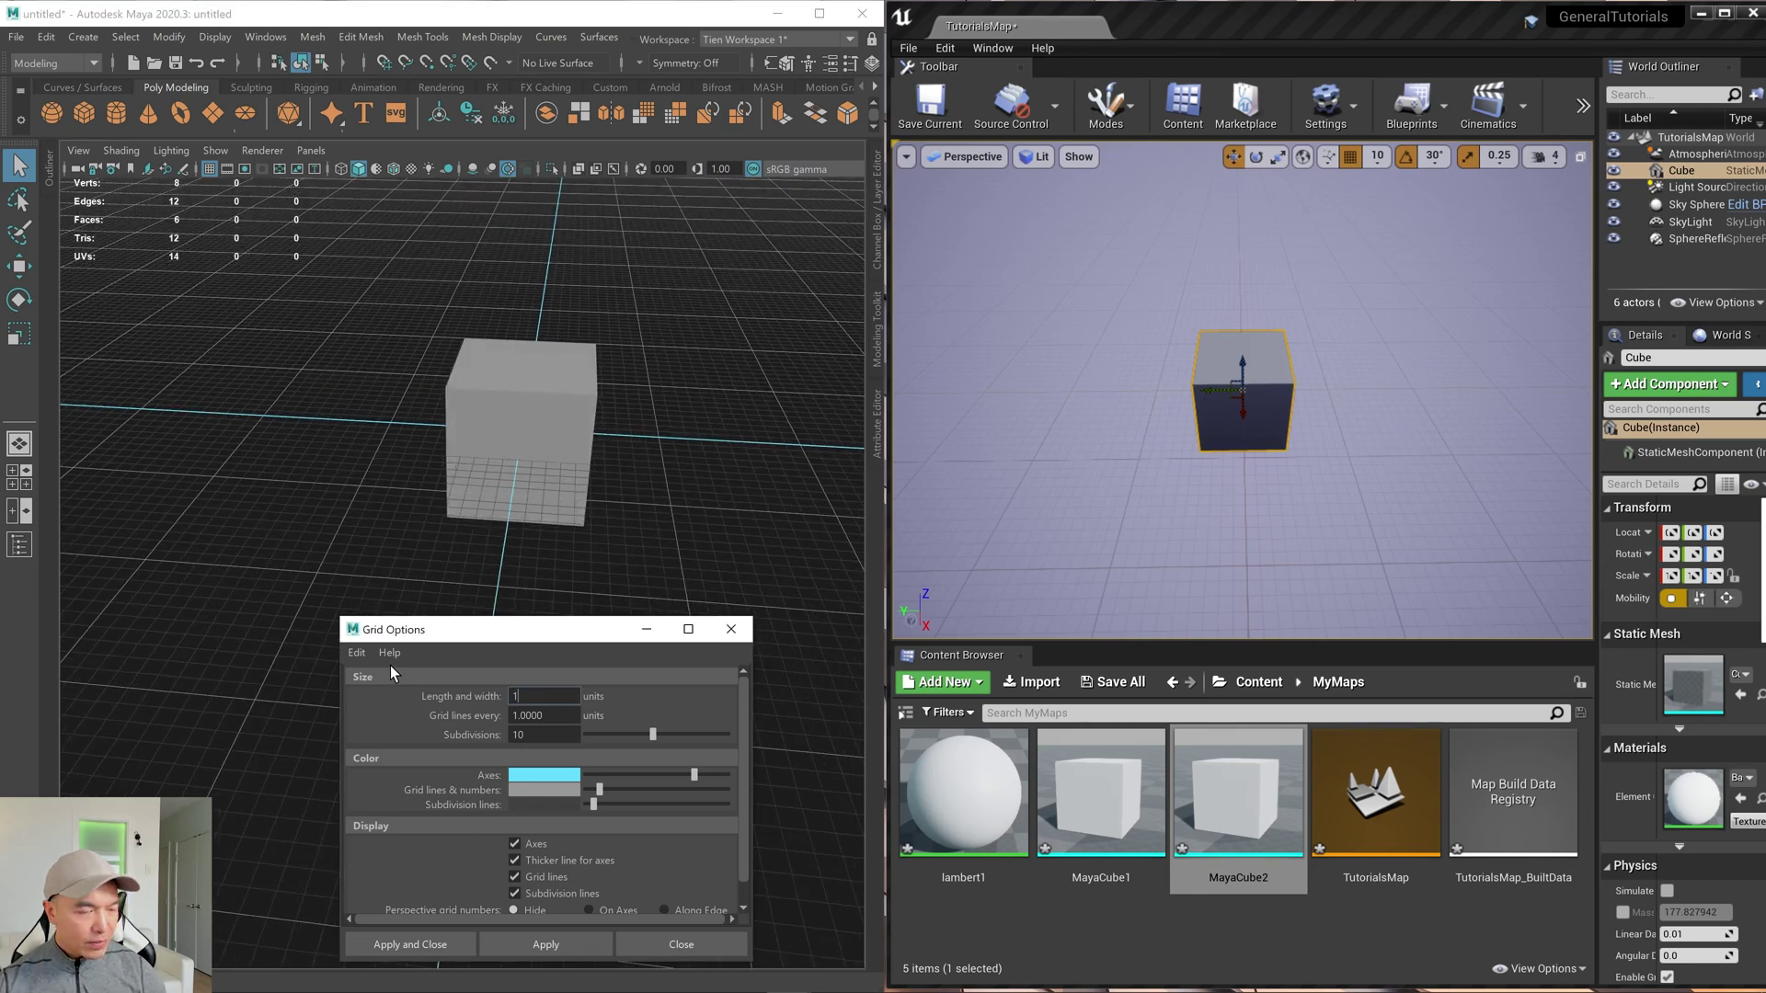
pyautogui.click(550, 948)
pyautogui.keyDown('alt'); pyautogui.moveTo(698, 406); pyautogui.dragTo(678, 464); pyautogui.keyUp('alt')
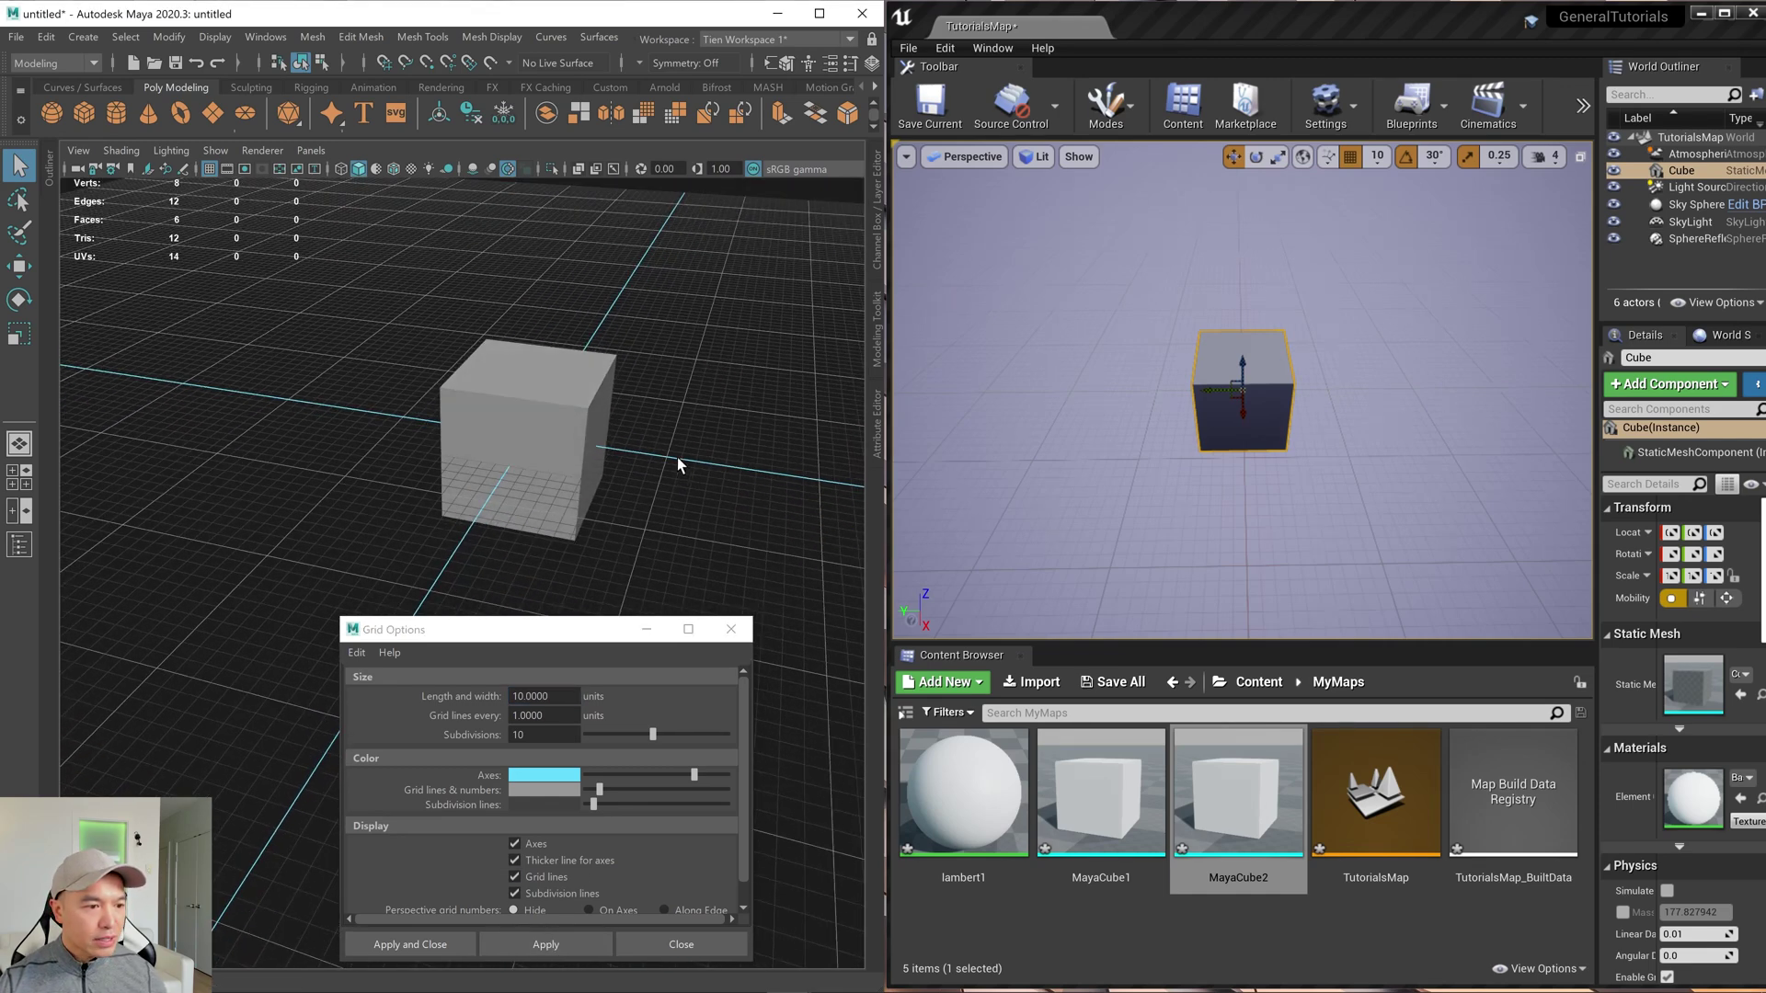
pyautogui.click(446, 945)
pyautogui.keyDown('alt'); pyautogui.moveTo(548, 643); pyautogui.dragTo(634, 583); pyautogui.keyUp('alt')
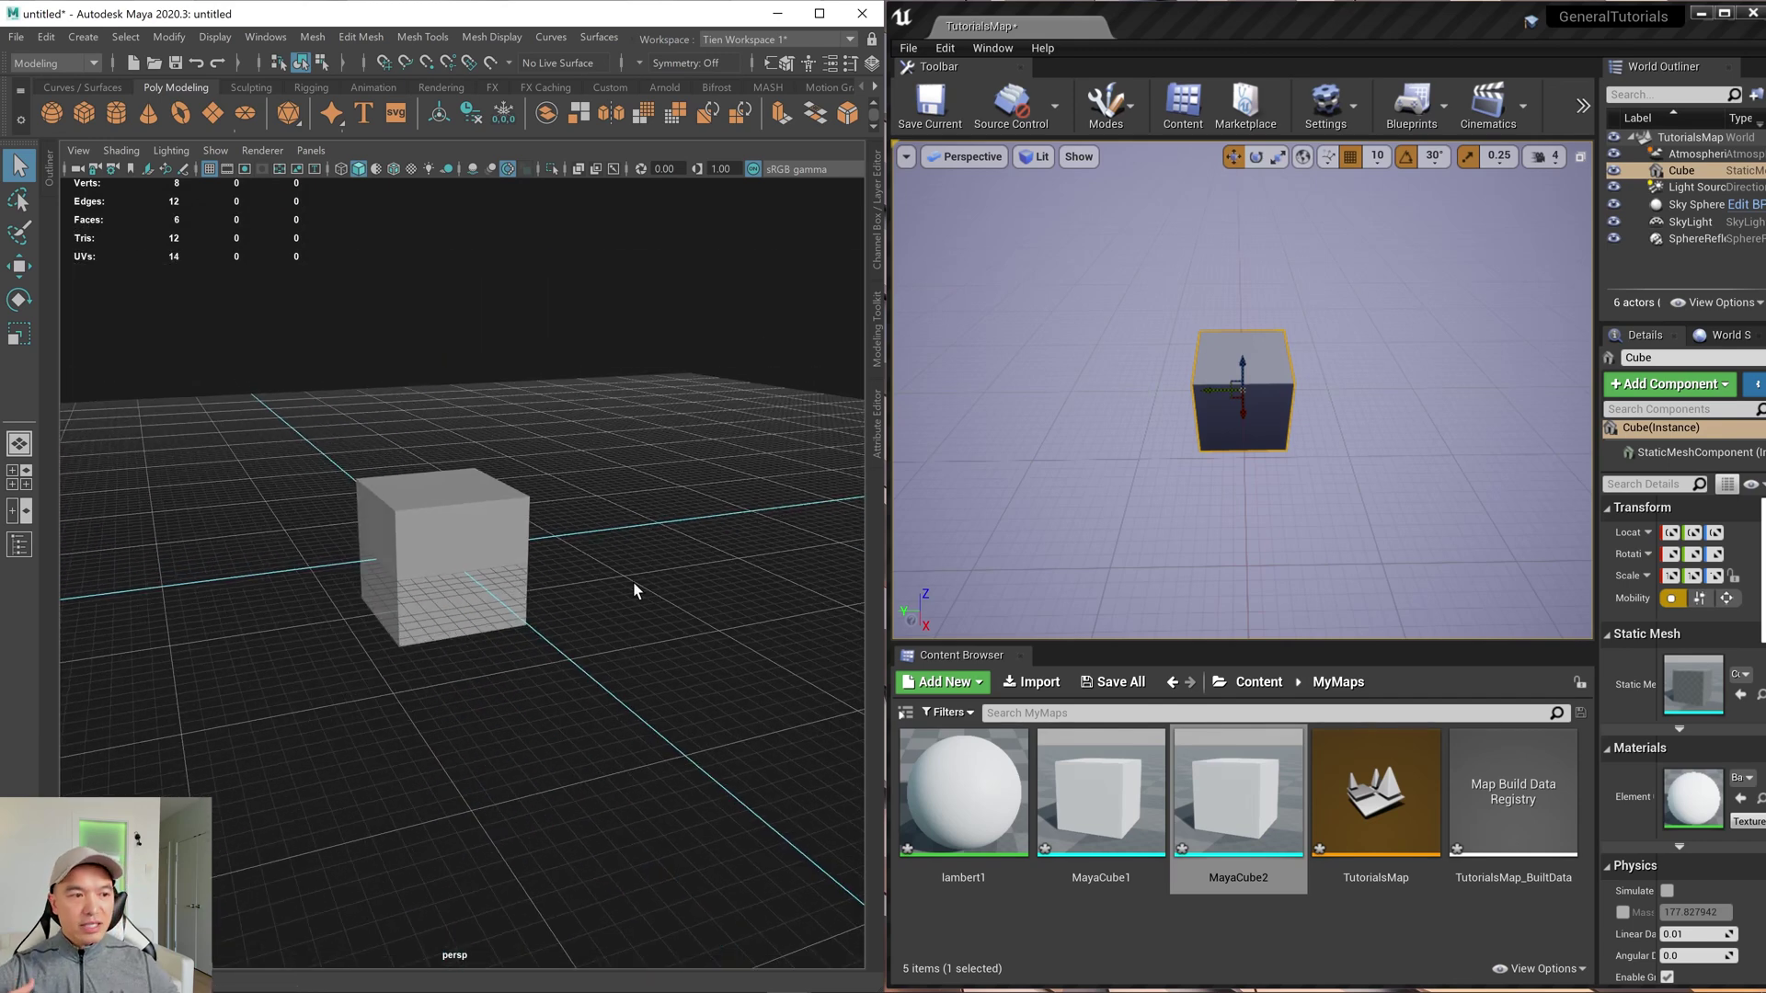